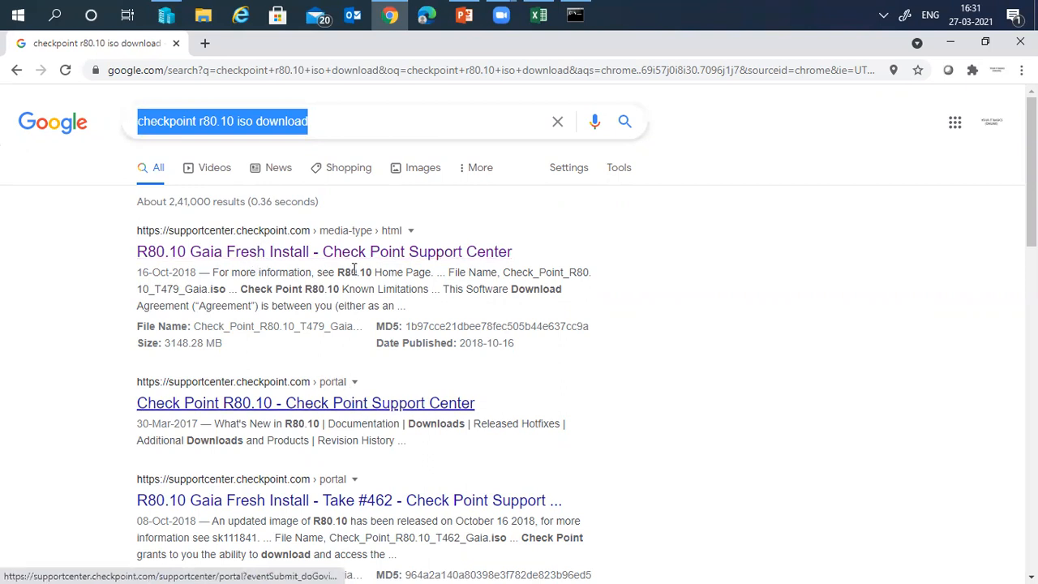
- Open the R80.10 Gaia Fresh Install download page and highlight its 3148.28 MB file size
{"action": "left_click", "coordinate": [265, 256]}
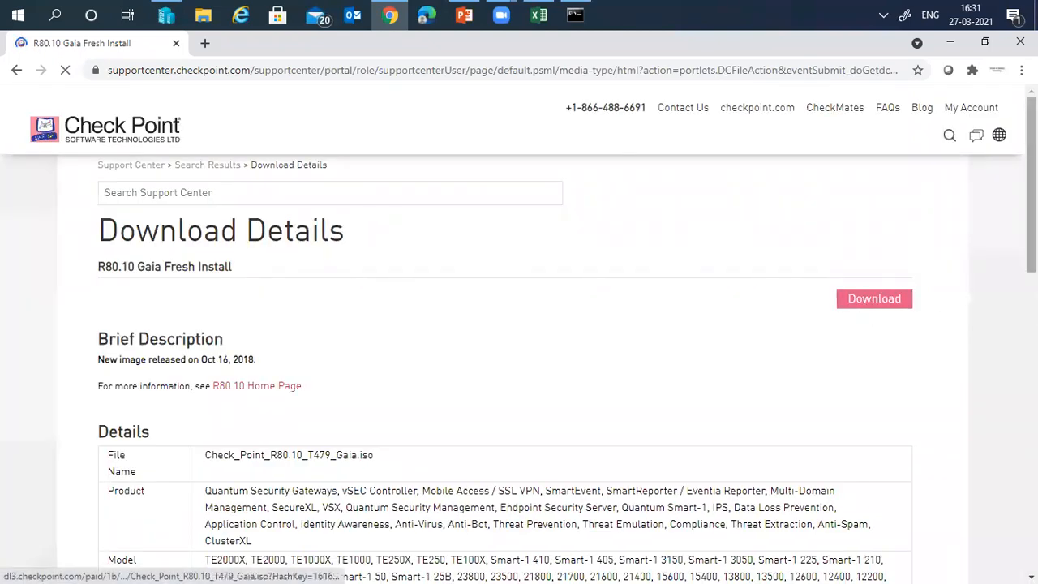
{"action": "scroll", "coordinate": [248, 486], "scroll_direction": "down", "scroll_amount": 2}
{"action": "left_click", "coordinate": [133, 512]}
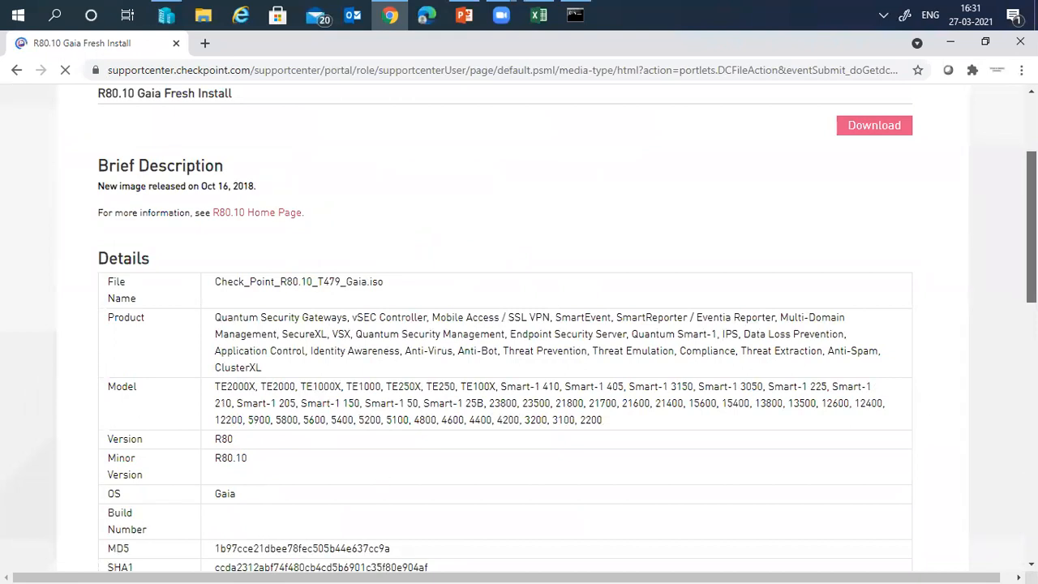
{"action": "scroll", "coordinate": [205, 288], "scroll_direction": "down", "scroll_amount": 2}
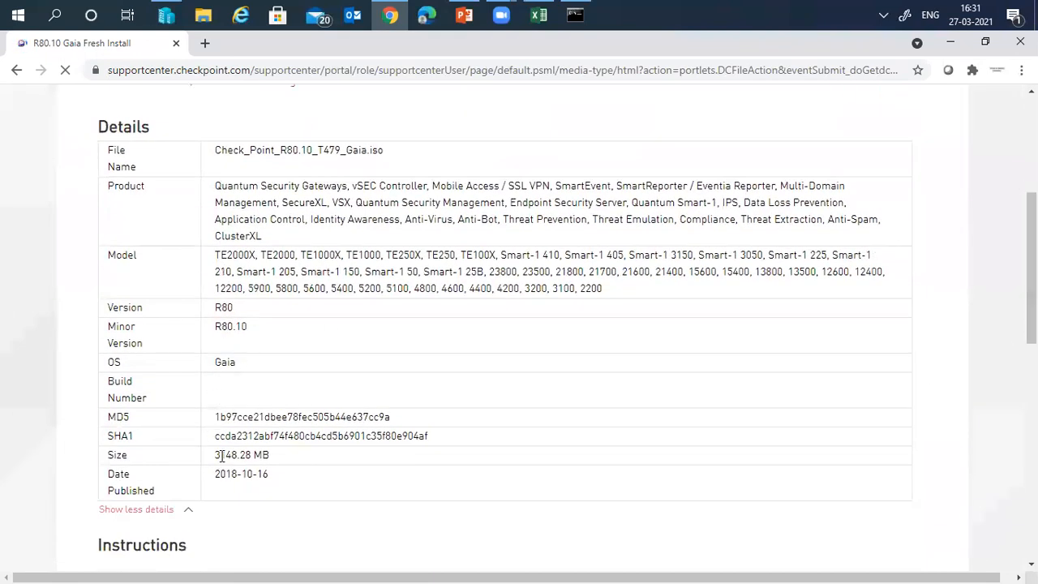
{"action": "left_click_drag", "start_coordinate": [220, 456], "coordinate": [270, 456]}
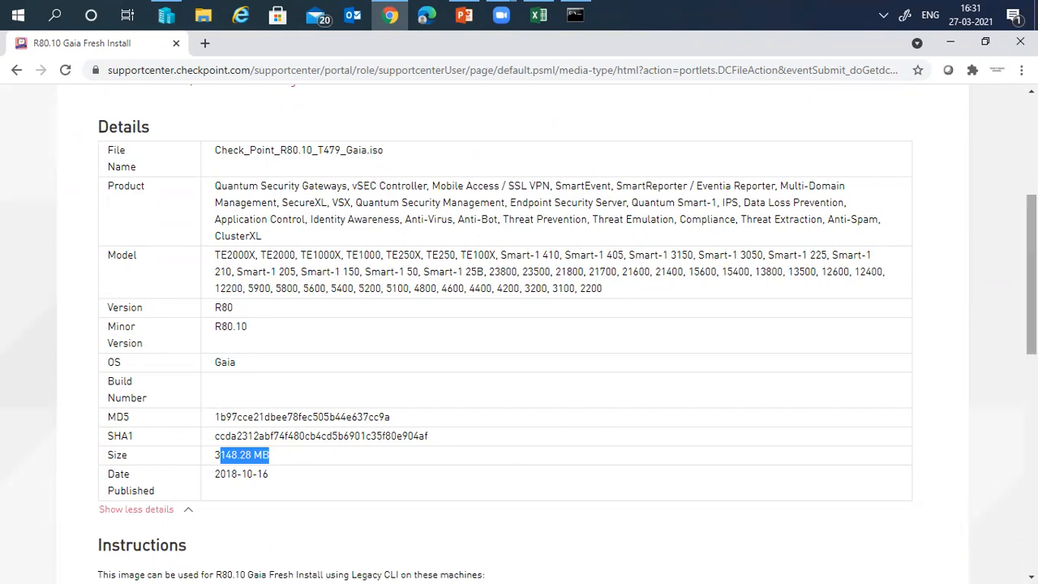
{"action": "scroll", "coordinate": [840, 204], "scroll_direction": "up", "scroll_amount": 2}
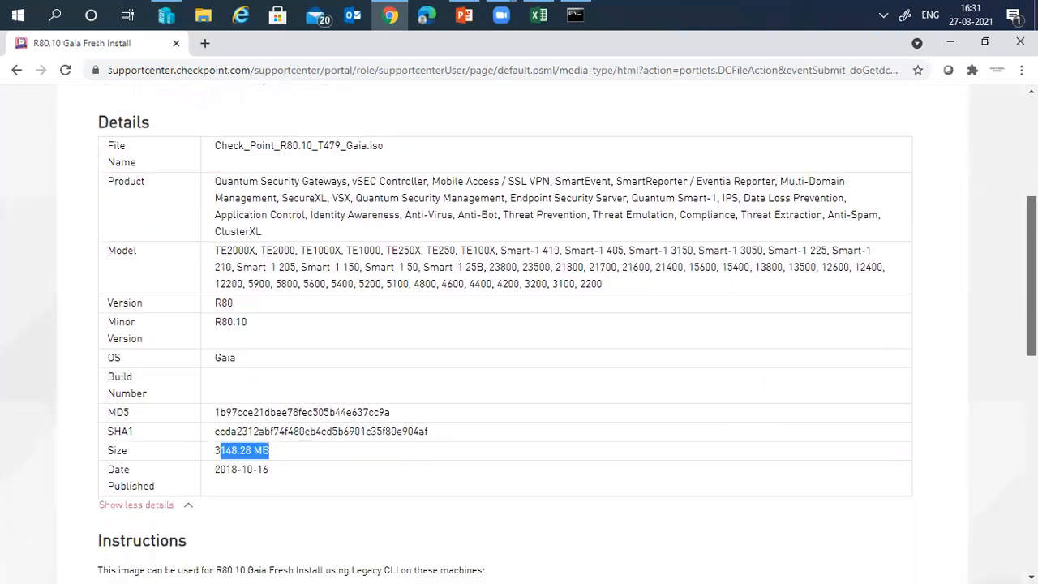
{"action": "scroll", "coordinate": [518, 324], "scroll_direction": "down", "scroll_amount": 5}
{"action": "scroll", "coordinate": [871, 462], "scroll_direction": "down", "scroll_amount": 5}
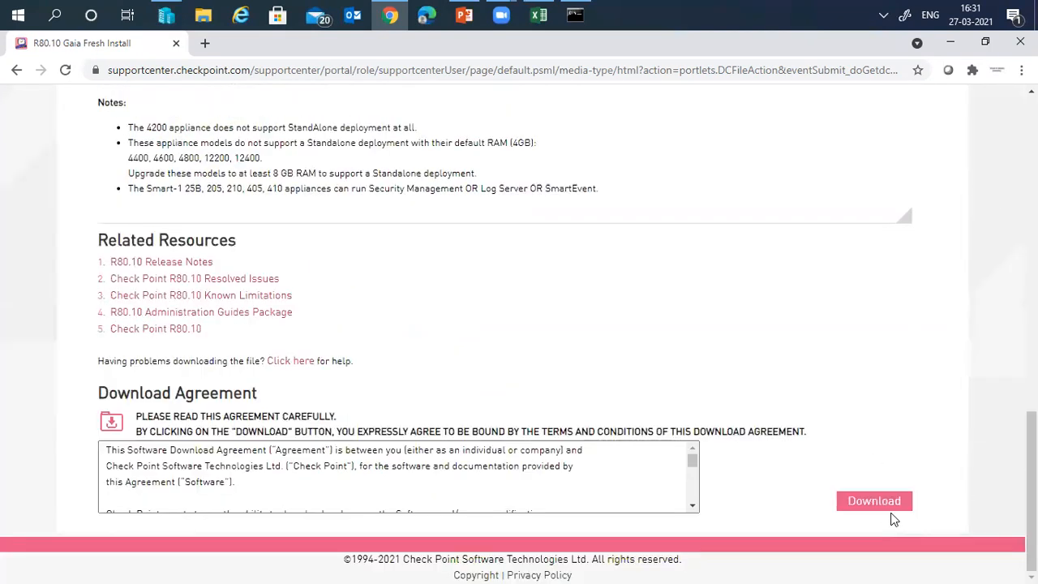
{"action": "left_click", "coordinate": [201, 14]}
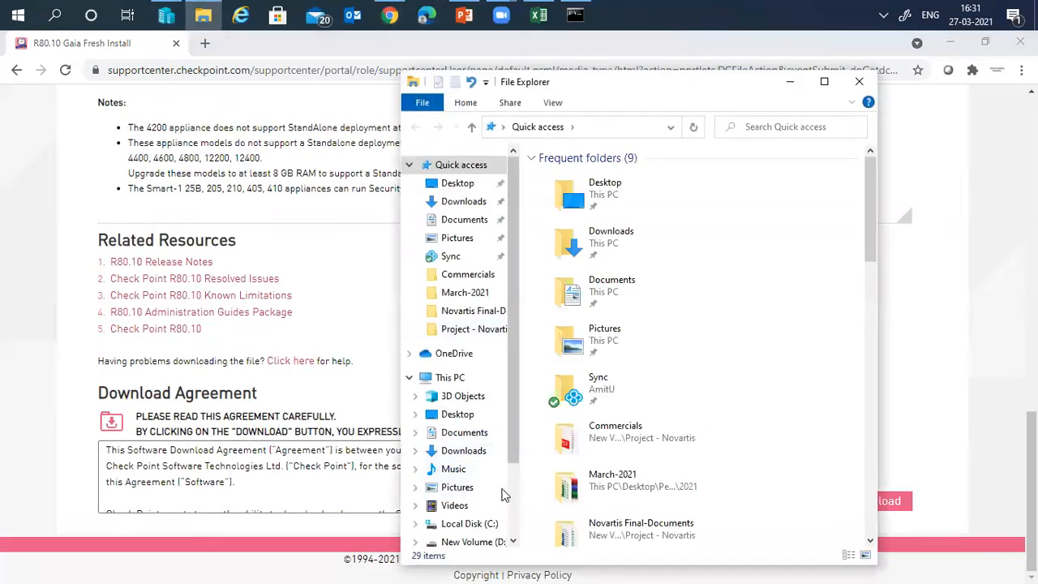
- Compare the T479 and T462 Gaia ISO sizes in F:\CP-R80.10, then close File Explorer
{"action": "scroll", "coordinate": [475, 470], "scroll_direction": "down", "scroll_amount": 2}
{"action": "left_click", "coordinate": [474, 475]}
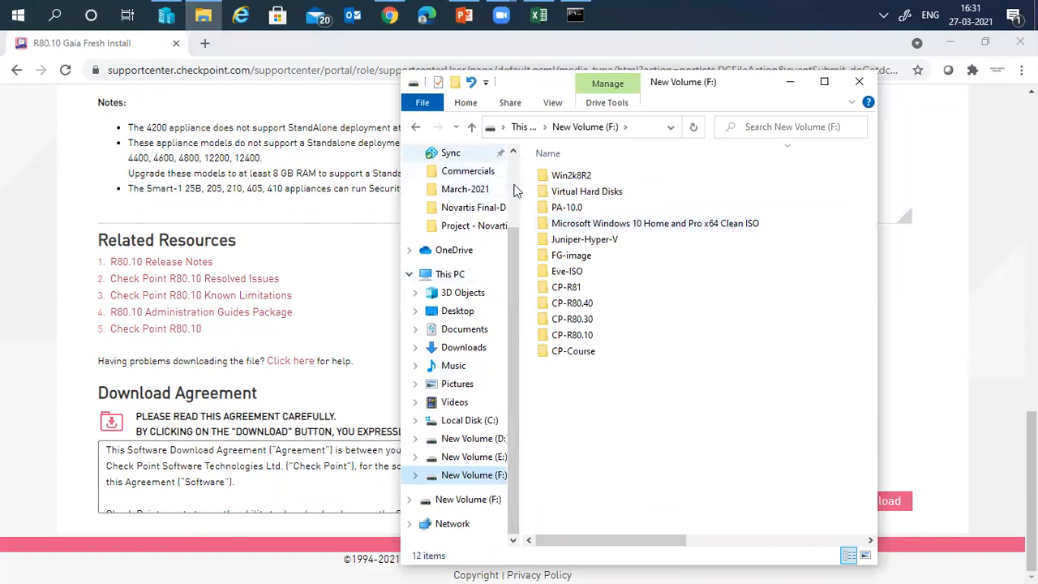
{"action": "left_click_drag", "start_coordinate": [513, 239], "coordinate": [513, 169]}
{"action": "left_click", "coordinate": [409, 165]}
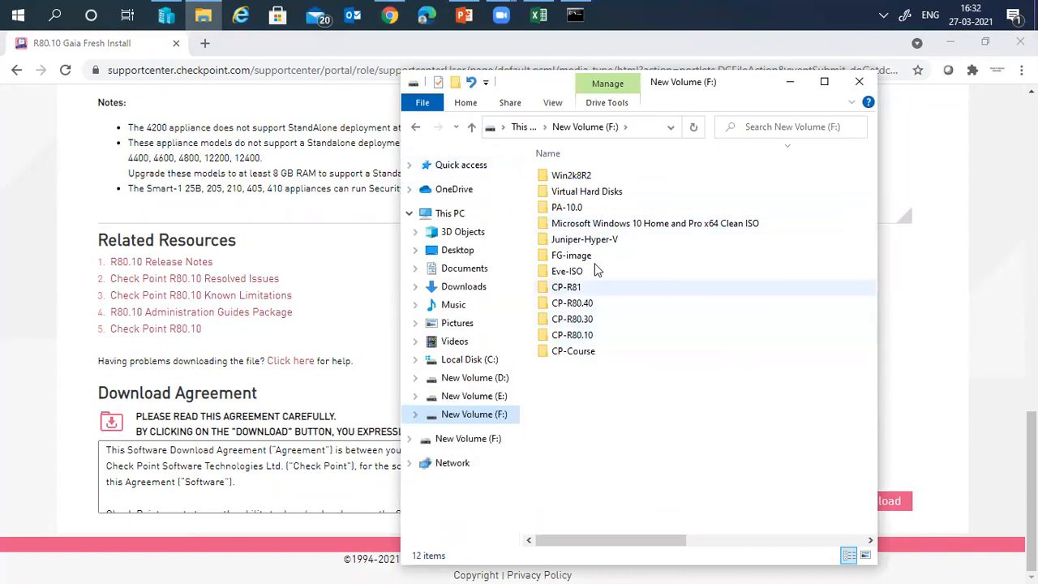
{"action": "double_click", "coordinate": [582, 331]}
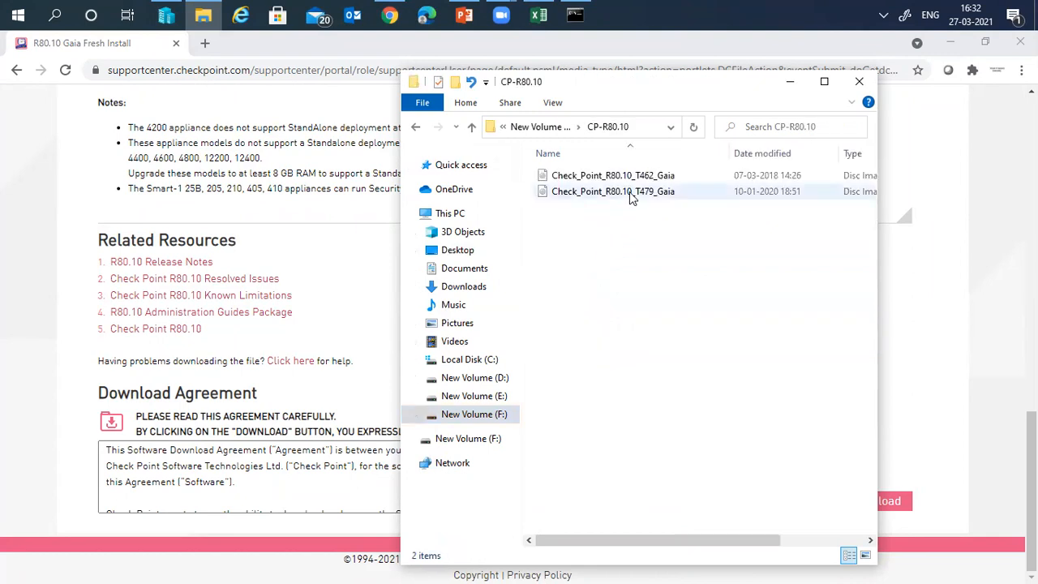
{"action": "left_click", "coordinate": [629, 191]}
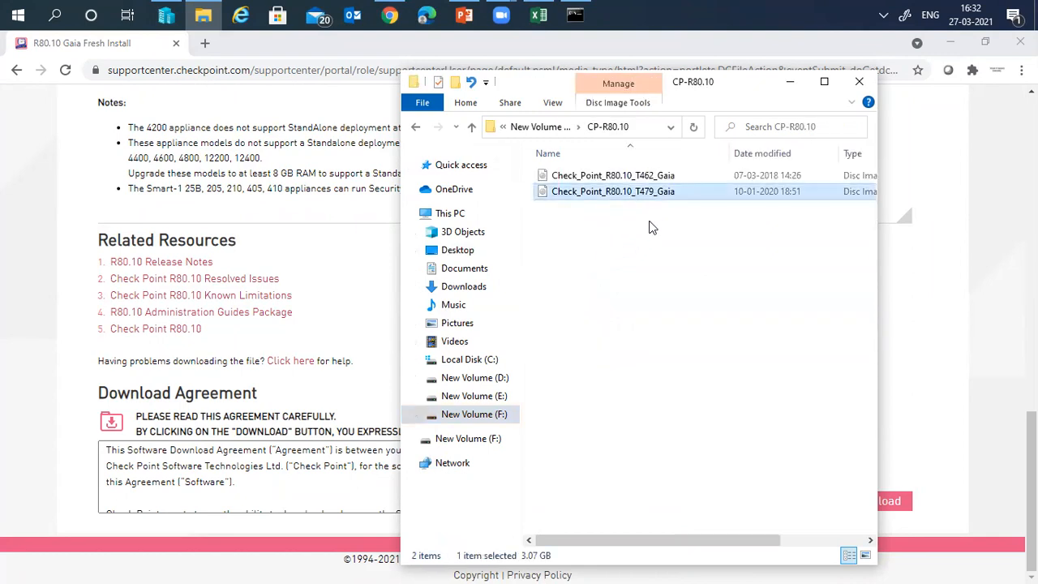
{"action": "left_click", "coordinate": [632, 177]}
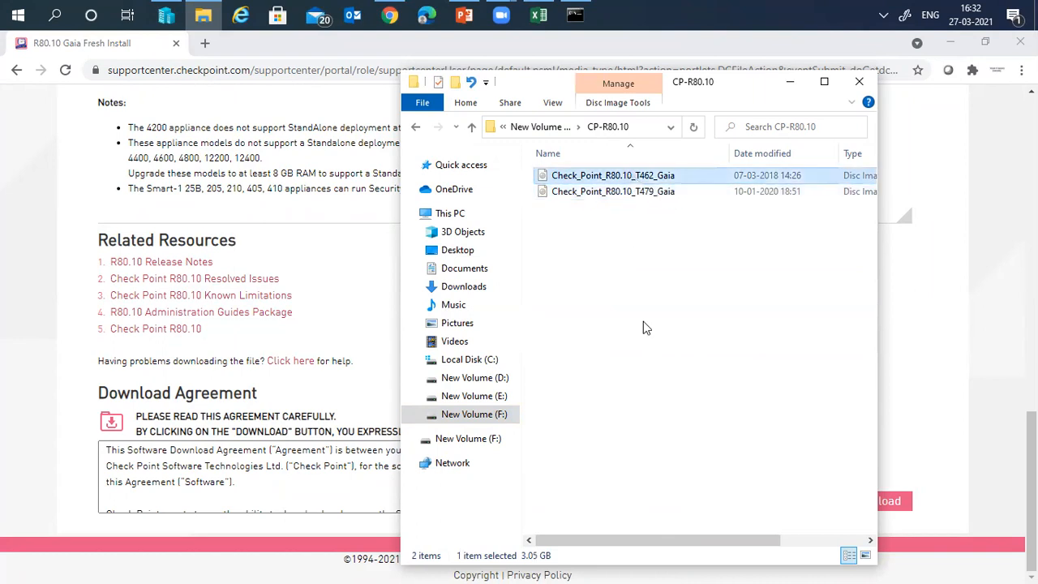
{"action": "left_click", "coordinate": [637, 193]}
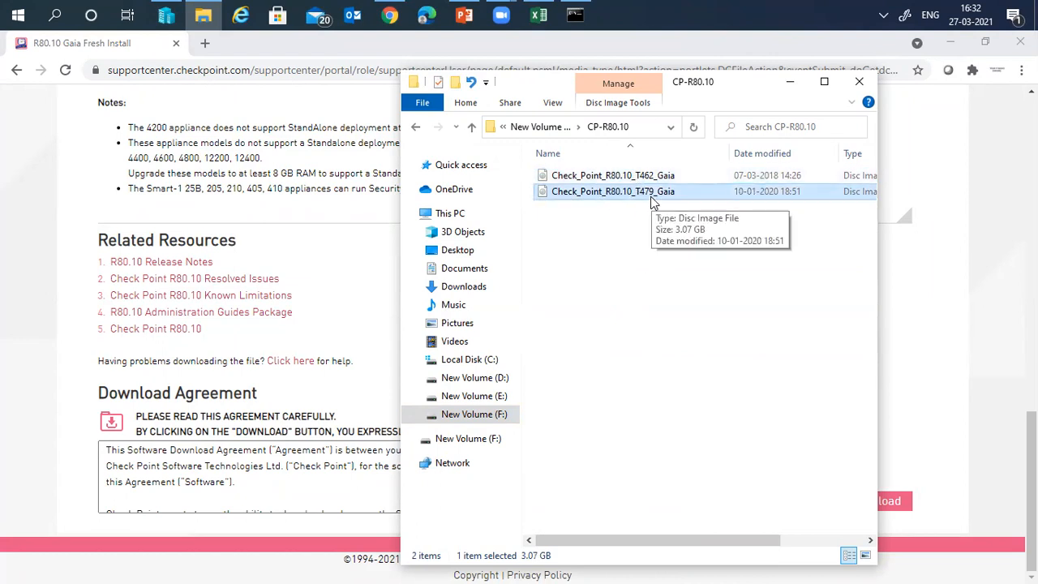
{"action": "left_click", "coordinate": [852, 86]}
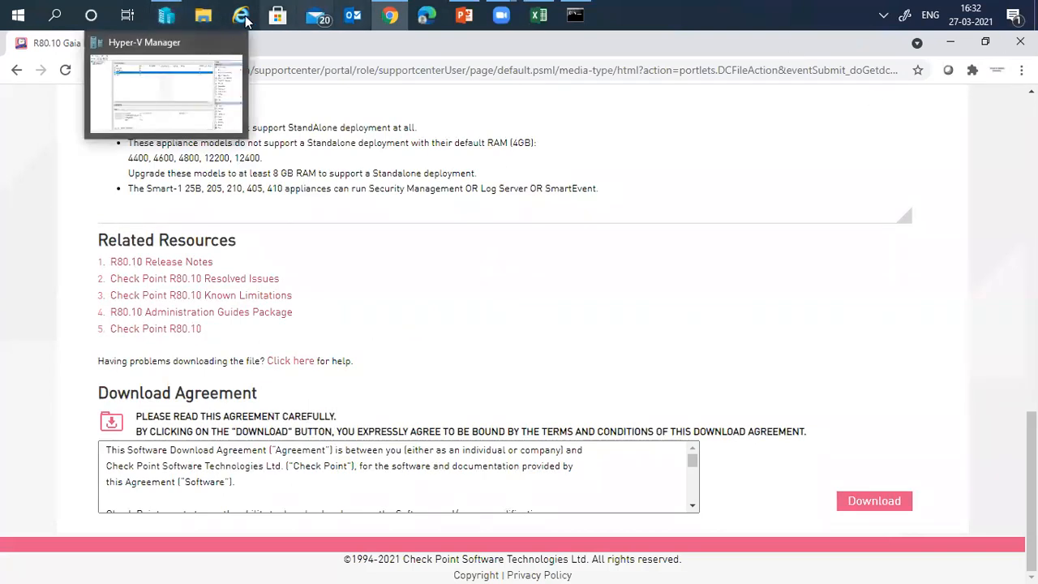
- Launch the New Virtual Machine Wizard from Hyper-V Manager's New menu
{"action": "left_click", "coordinate": [166, 14]}
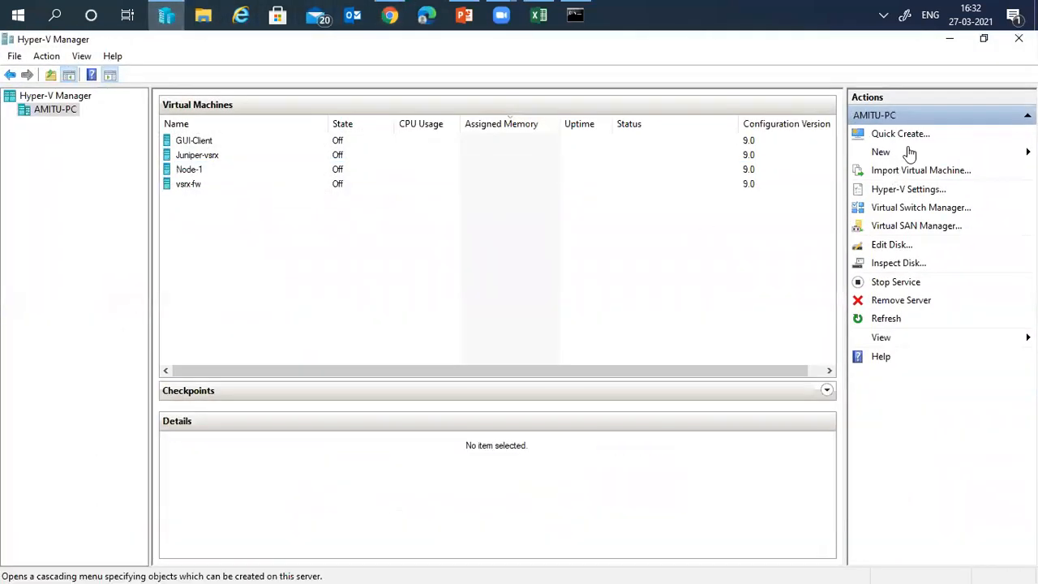
{"action": "left_click", "coordinate": [908, 151]}
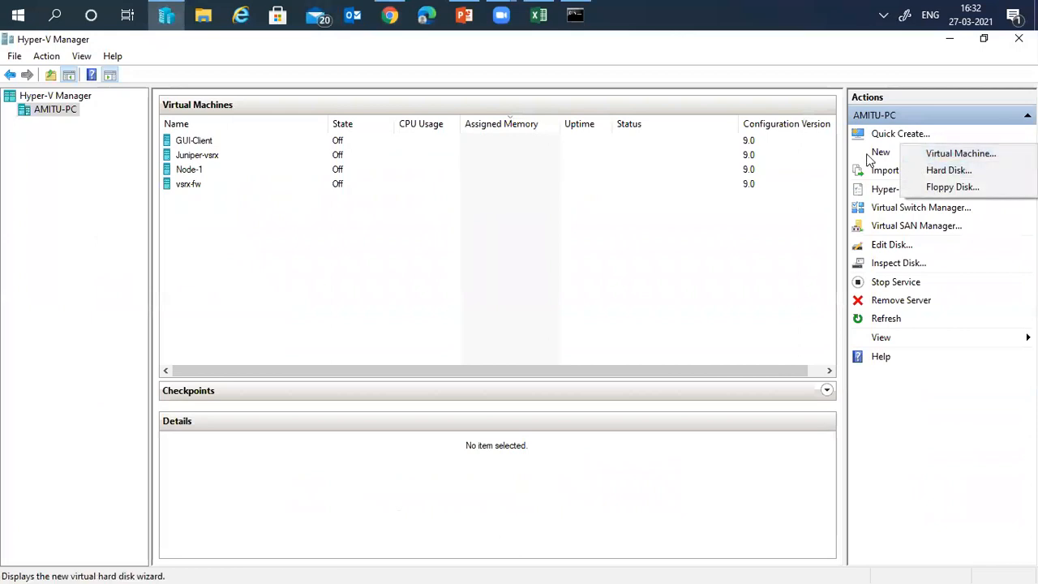
{"action": "left_click", "coordinate": [944, 154]}
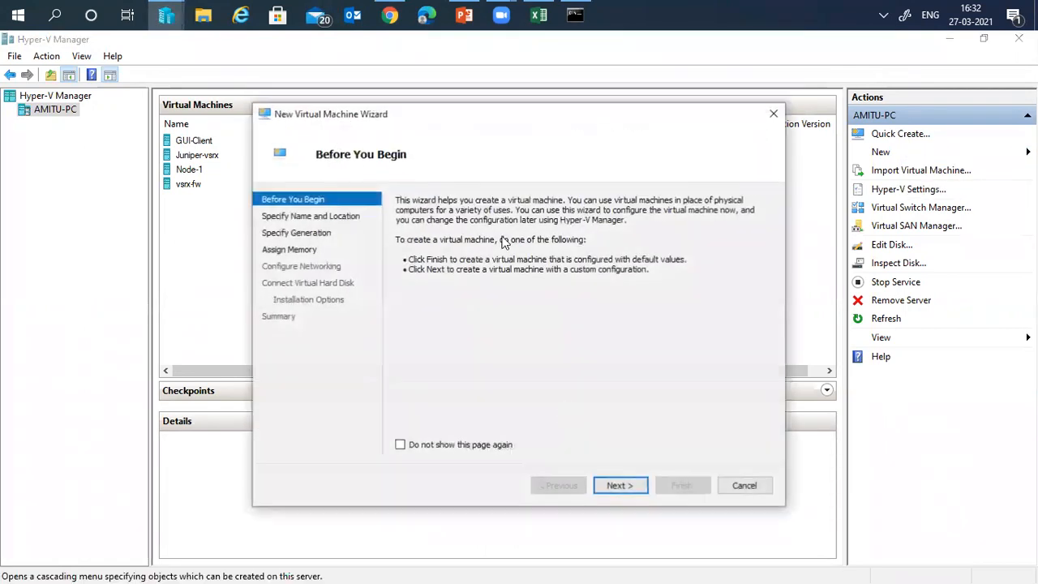
- Name the VM 'Standalone', keep Generation 1, and give it 8192 MB startup memory
{"action": "left_click", "coordinate": [634, 488]}
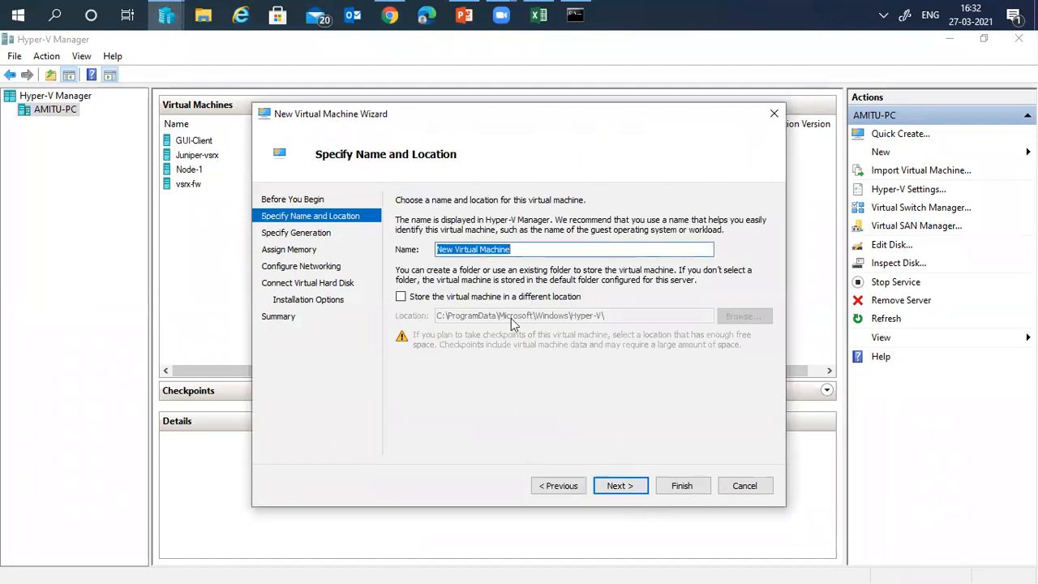
{"action": "key", "text": "BackSpace"}
{"action": "type", "text": "Standalone"}
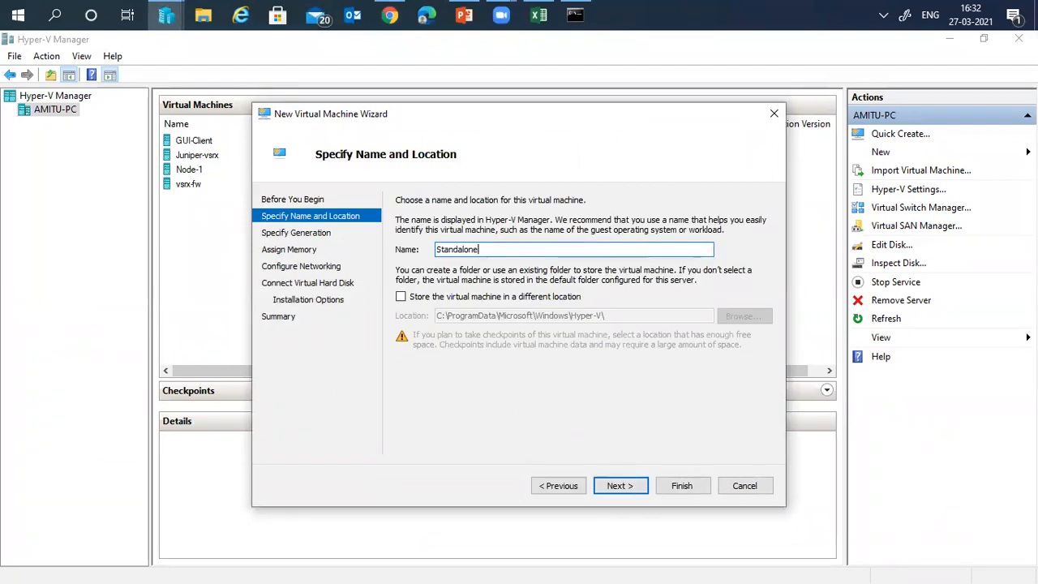
{"action": "type", "text": "-vs"}
{"action": "key", "text": "BackSpace"}
{"action": "key", "text": "BackSpace"}
{"action": "key", "text": "BackSpace"}
{"action": "left_click", "coordinate": [621, 486]}
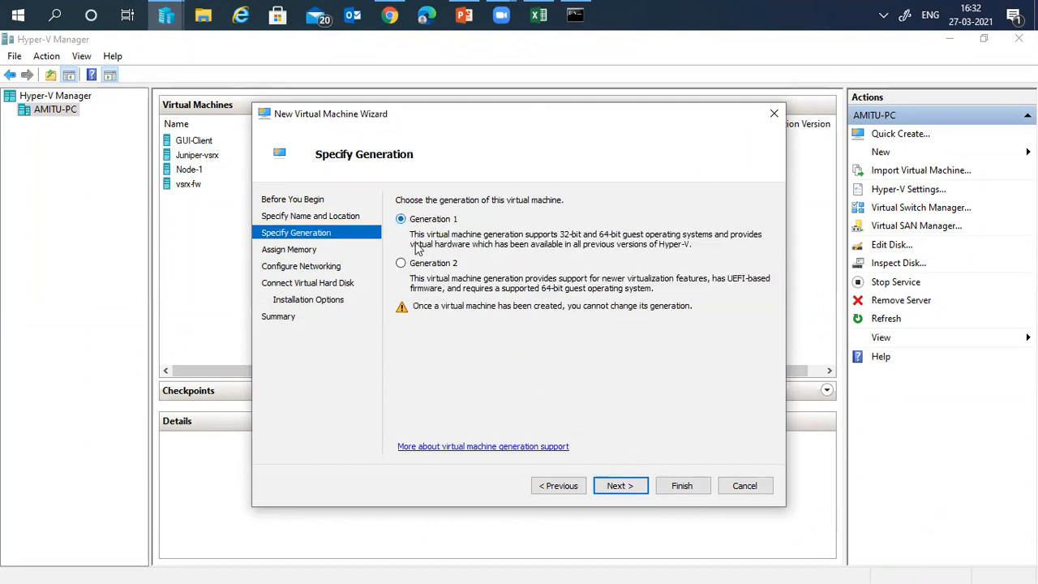
{"action": "left_click", "coordinate": [618, 488]}
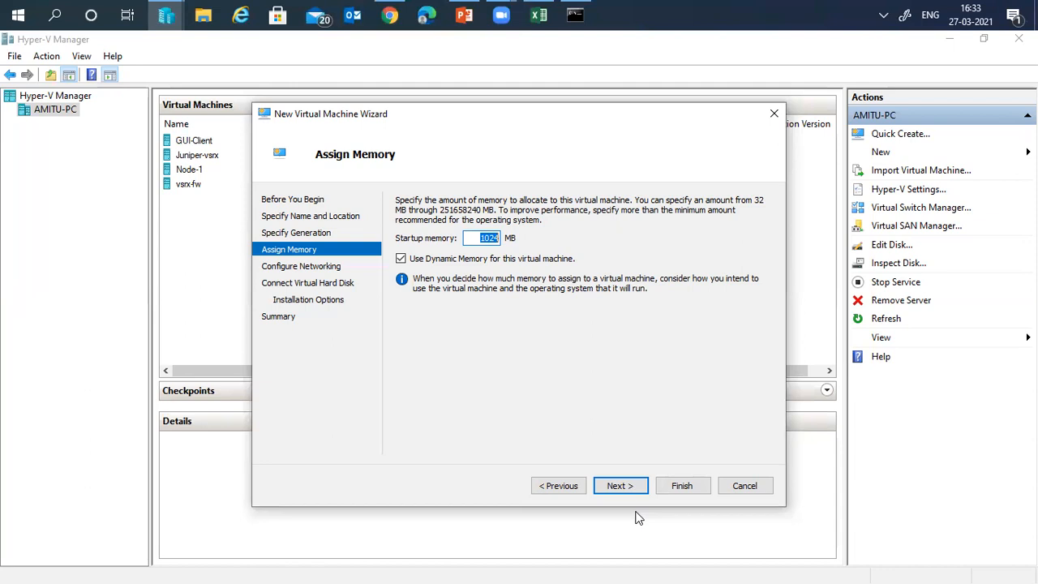
{"action": "type", "text": "8192"}
- Connect the VM's network adapter to the Wi-Fi Lan switch
{"action": "left_click", "coordinate": [621, 485]}
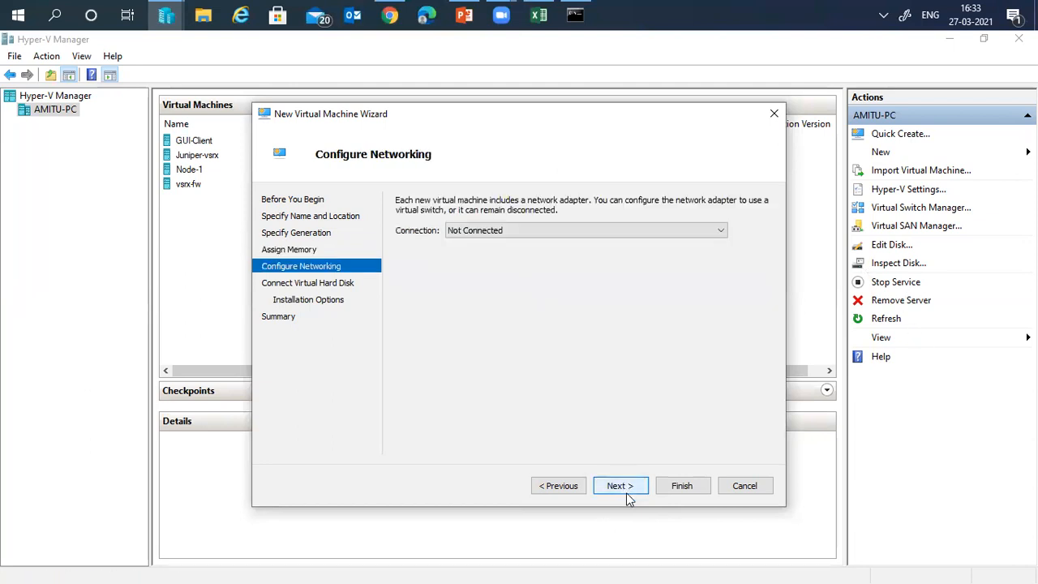
{"action": "left_click", "coordinate": [506, 233]}
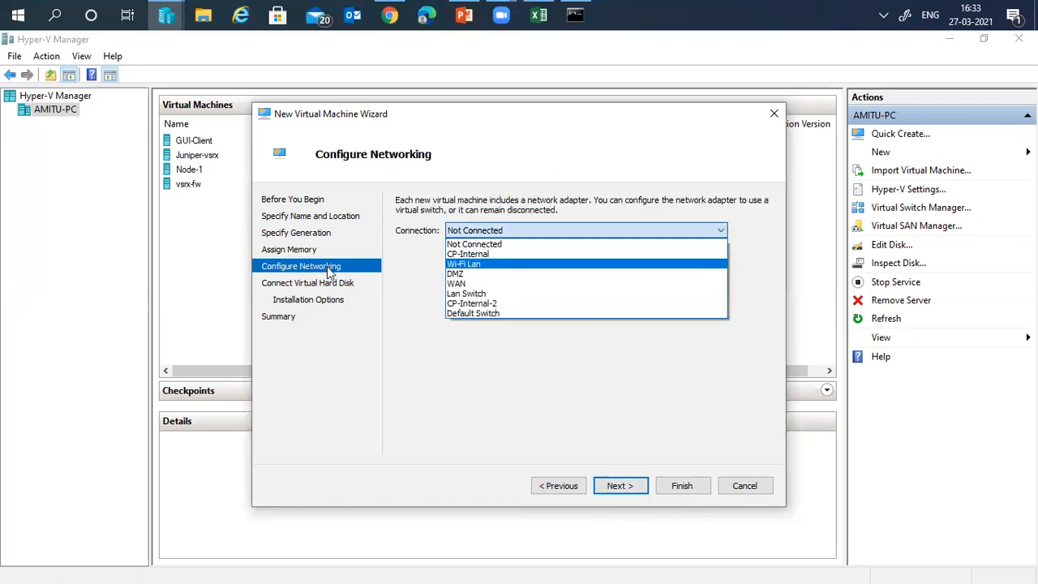
{"action": "left_click", "coordinate": [484, 266]}
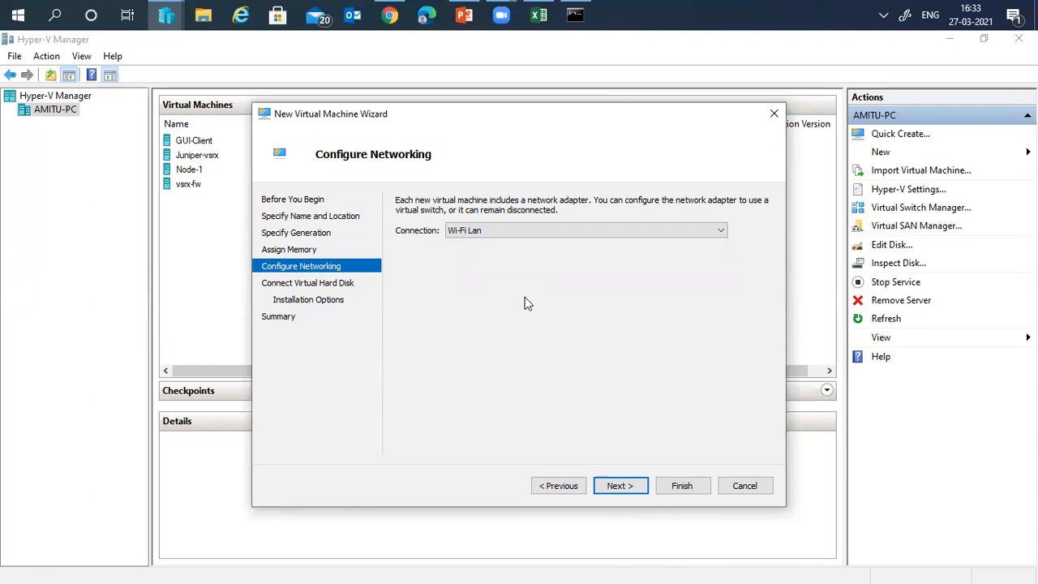
{"action": "left_click", "coordinate": [626, 485]}
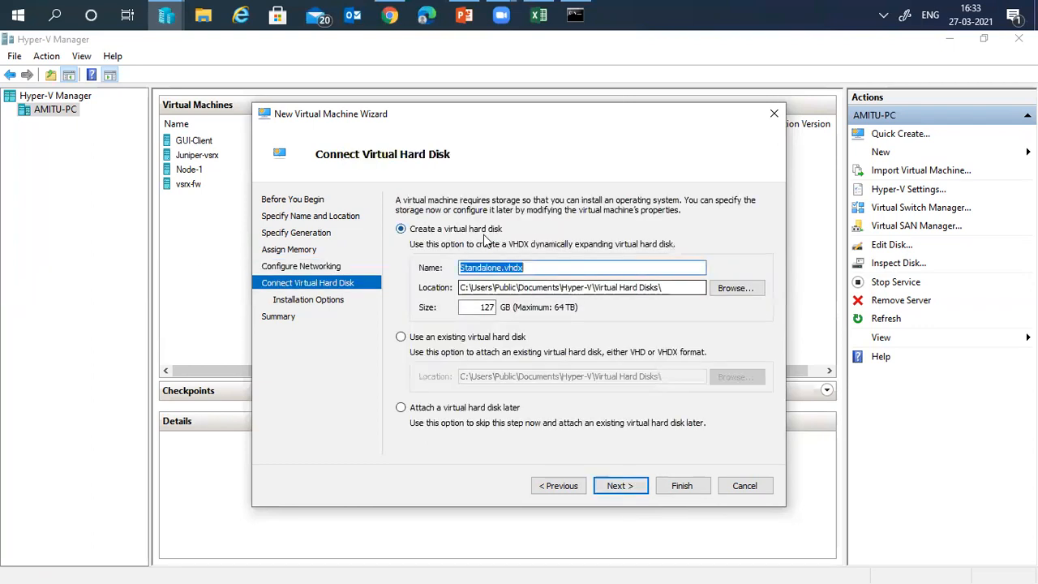
- Store the Standalone.vhdx virtual disk in F:\Virtual Hard Disks
{"action": "left_click", "coordinate": [748, 286]}
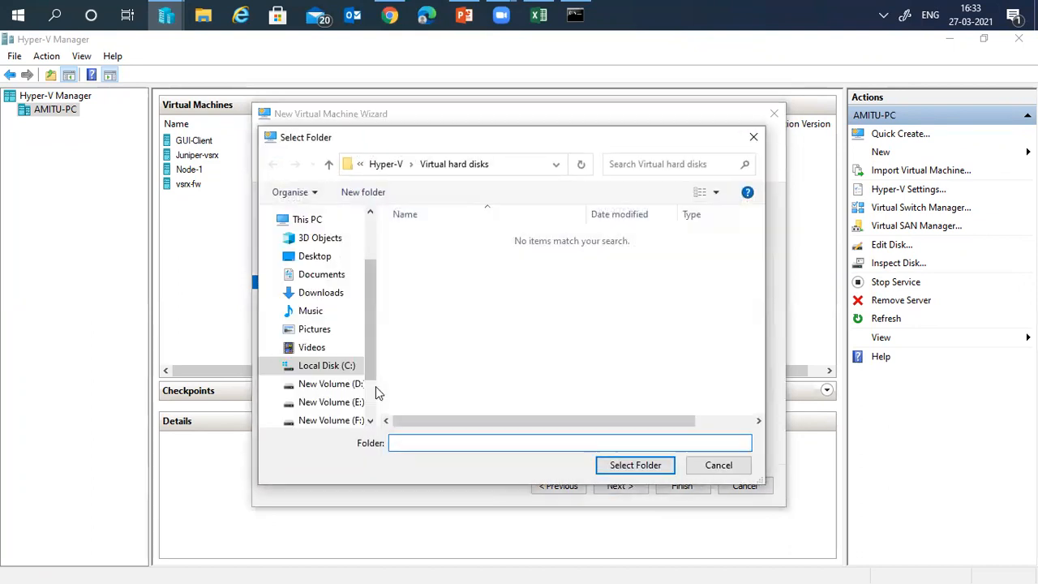
{"action": "scroll", "coordinate": [372, 405], "scroll_direction": "down", "scroll_amount": 1}
{"action": "left_click", "coordinate": [340, 385]}
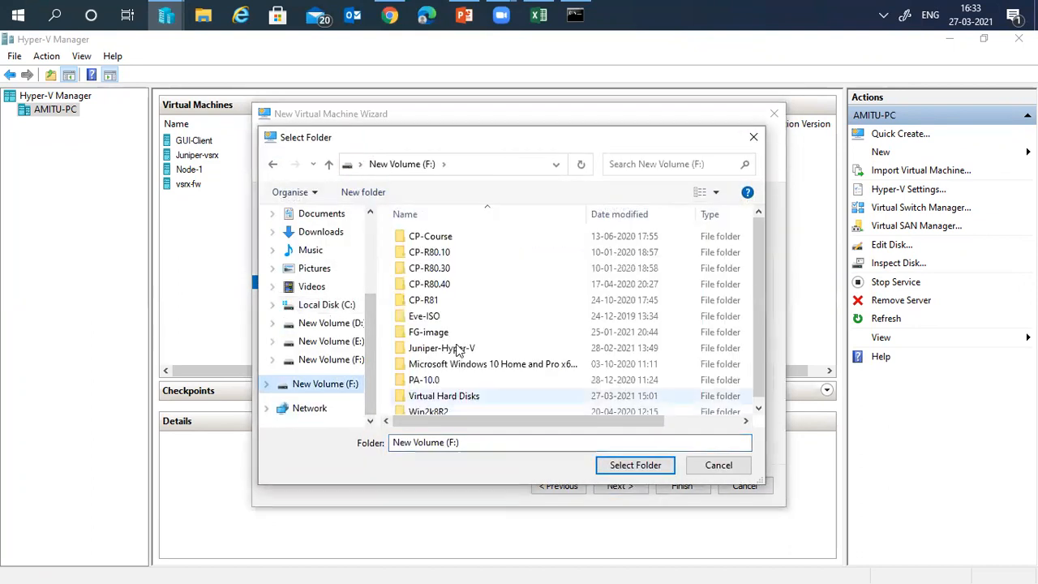
{"action": "left_click", "coordinate": [450, 396]}
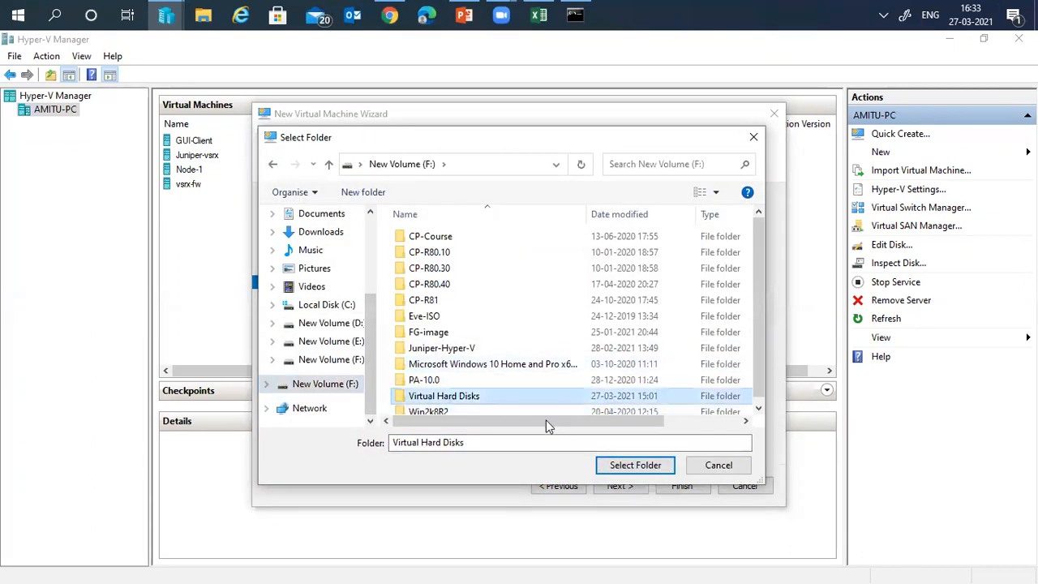
{"action": "left_click", "coordinate": [623, 462]}
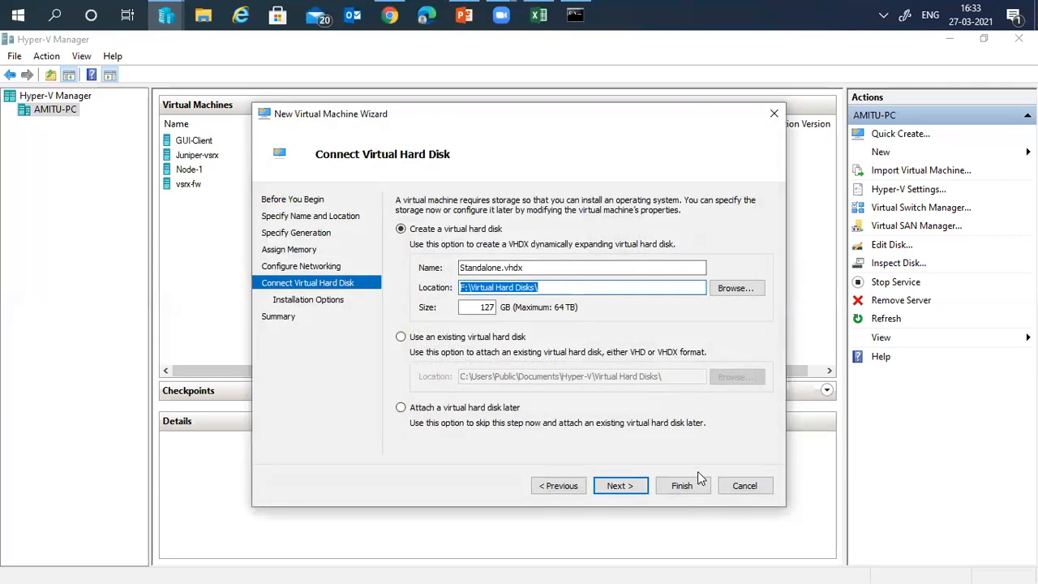
{"action": "key", "text": "Tab"}
{"action": "key", "text": "Tab"}
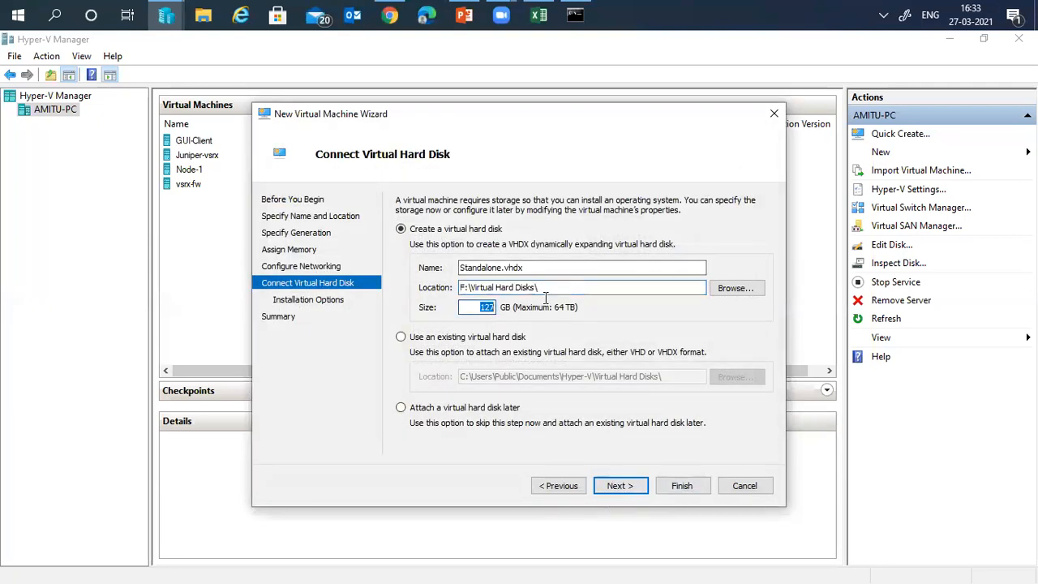
- Choose to install the OS from a bootable CD/DVD using an ISO image file
{"action": "left_click", "coordinate": [631, 487]}
{"action": "left_click", "coordinate": [439, 250]}
{"action": "left_click", "coordinate": [458, 305]}
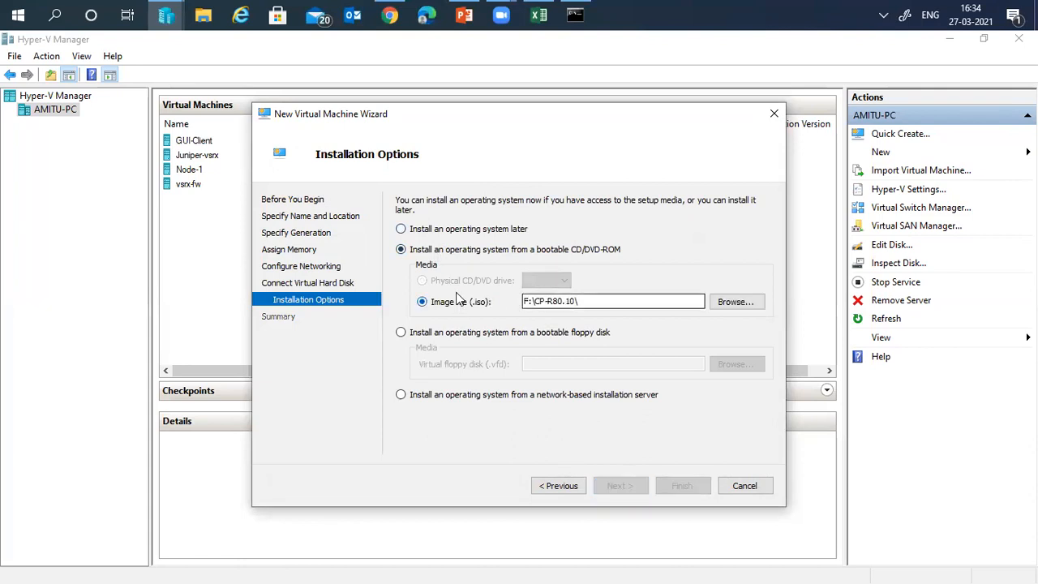
- Select Check_Point_R80.10_T479_Gaia.iso as install media and finish creating the VM
{"action": "left_click", "coordinate": [734, 302]}
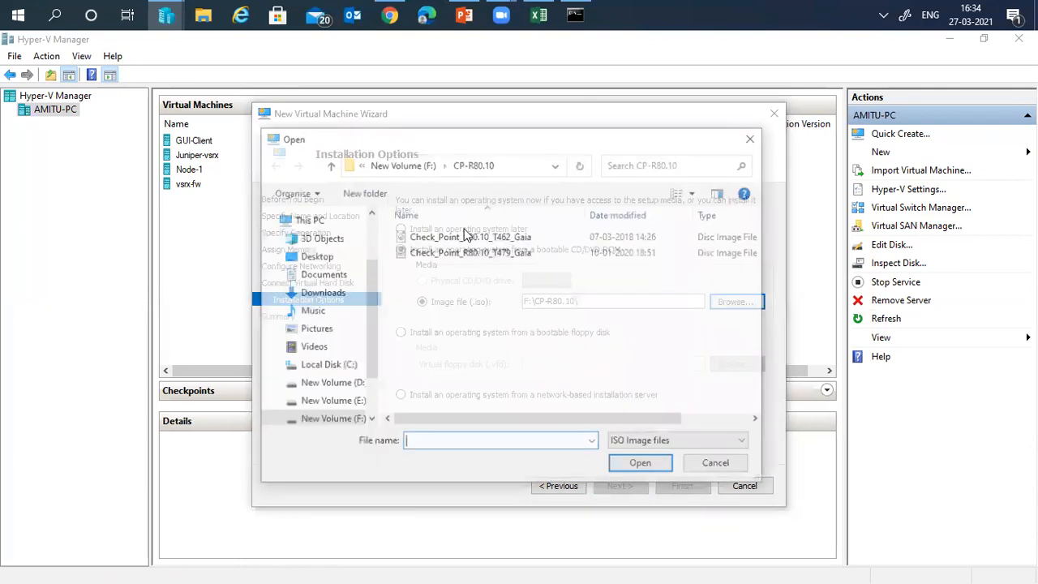
{"action": "left_click", "coordinate": [486, 252]}
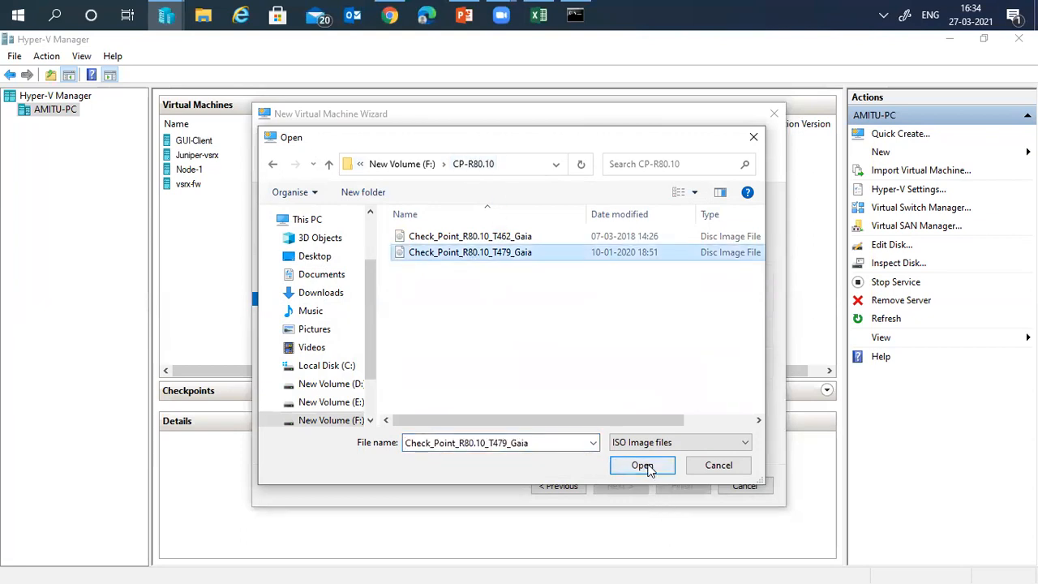
{"action": "left_click", "coordinate": [642, 465]}
{"action": "left_click", "coordinate": [620, 485]}
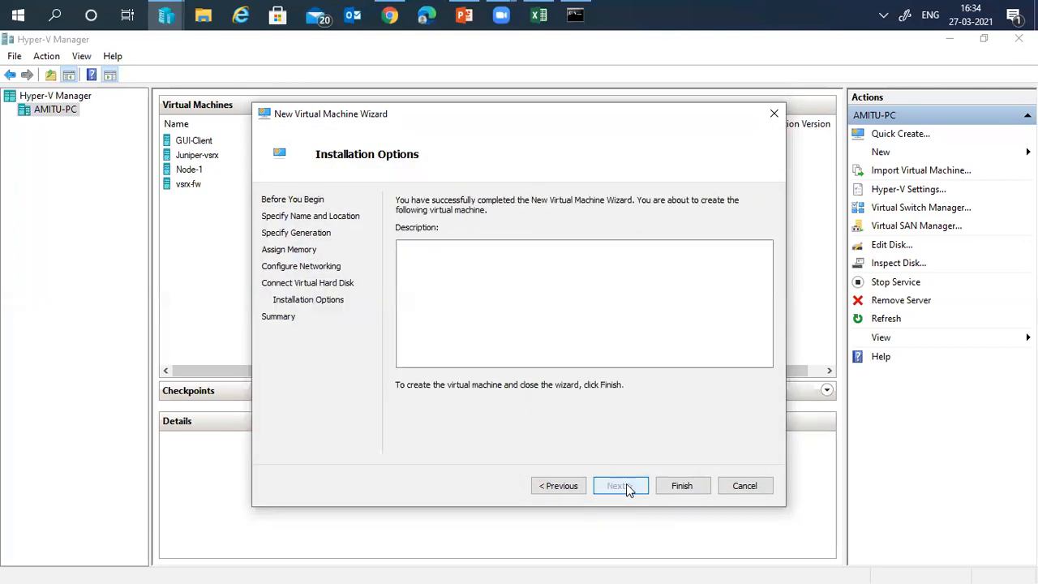
{"action": "left_click", "coordinate": [681, 487]}
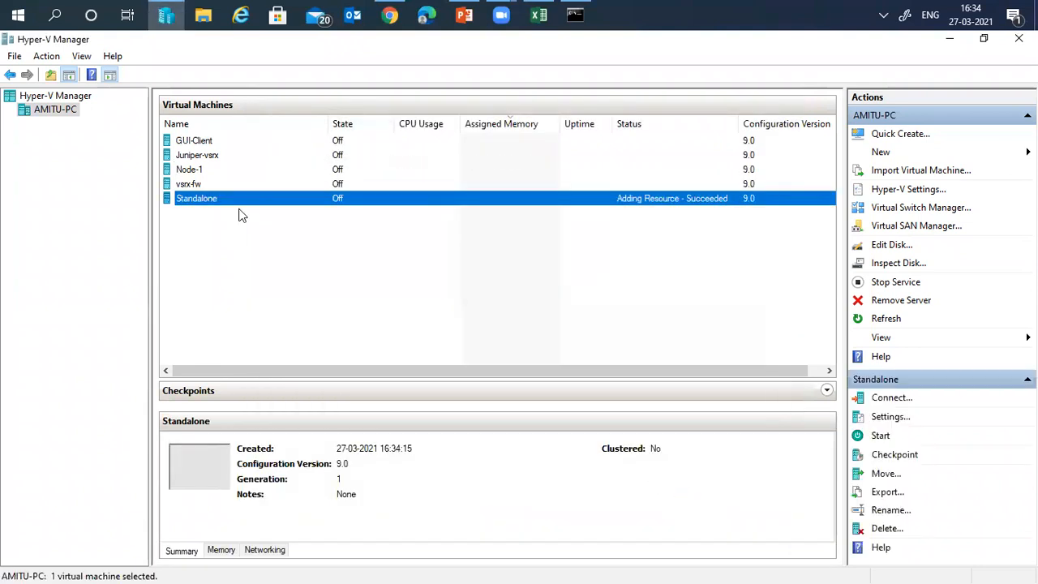
- Open the Standalone VM's settings and set 4 virtual processors
{"action": "right_click", "coordinate": [217, 198]}
{"action": "left_click", "coordinate": [261, 229]}
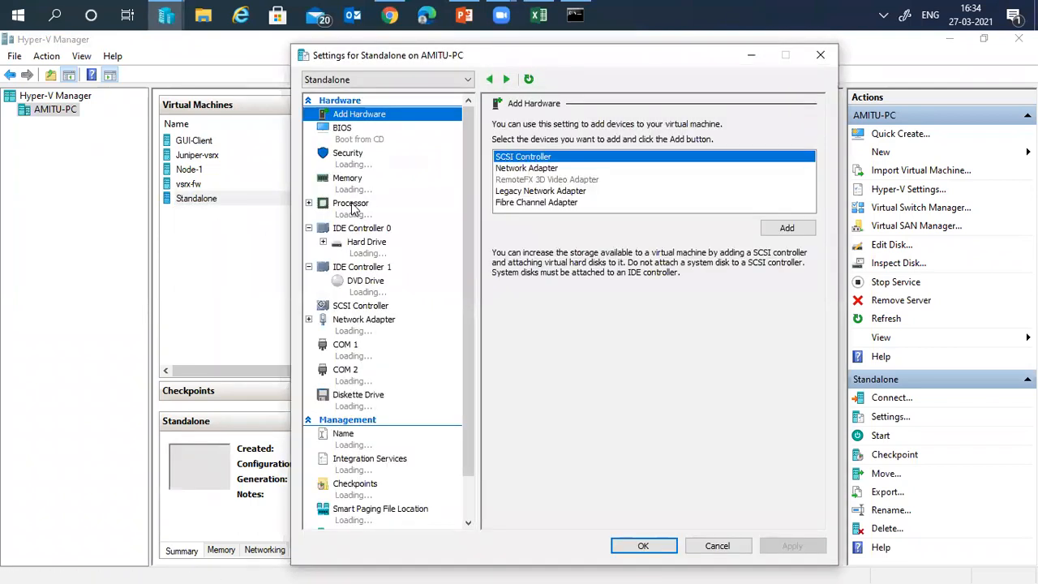
{"action": "left_click", "coordinate": [348, 204]}
{"action": "left_click", "coordinate": [663, 147]}
{"action": "left_click", "coordinate": [663, 147]}
{"action": "left_click", "coordinate": [663, 148]}
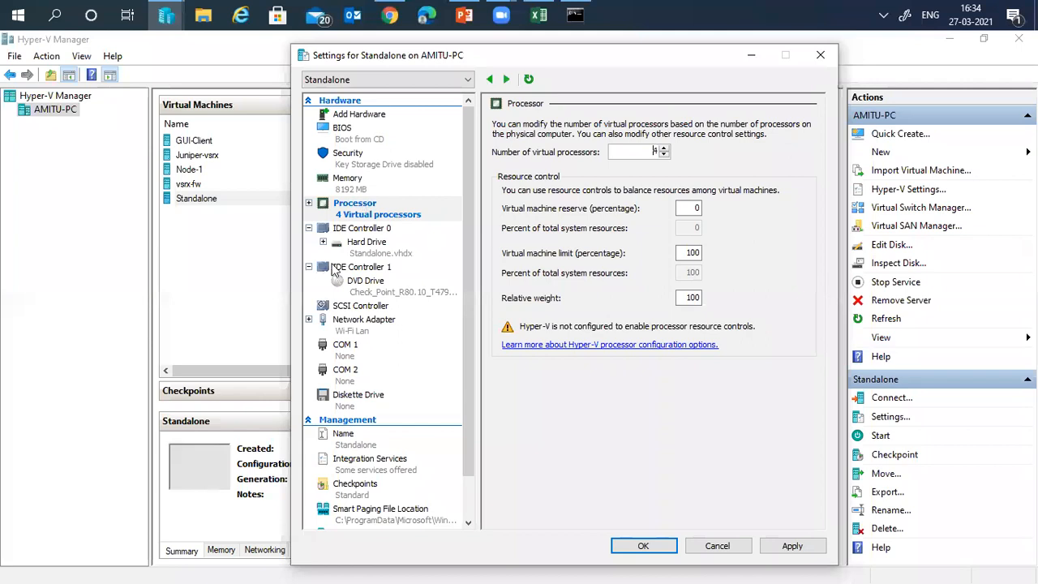
- Disable checkpoints and review the existing network adapter's virtual switch
{"action": "left_click", "coordinate": [348, 489]}
{"action": "left_click", "coordinate": [519, 349]}
{"action": "left_click", "coordinate": [508, 154]}
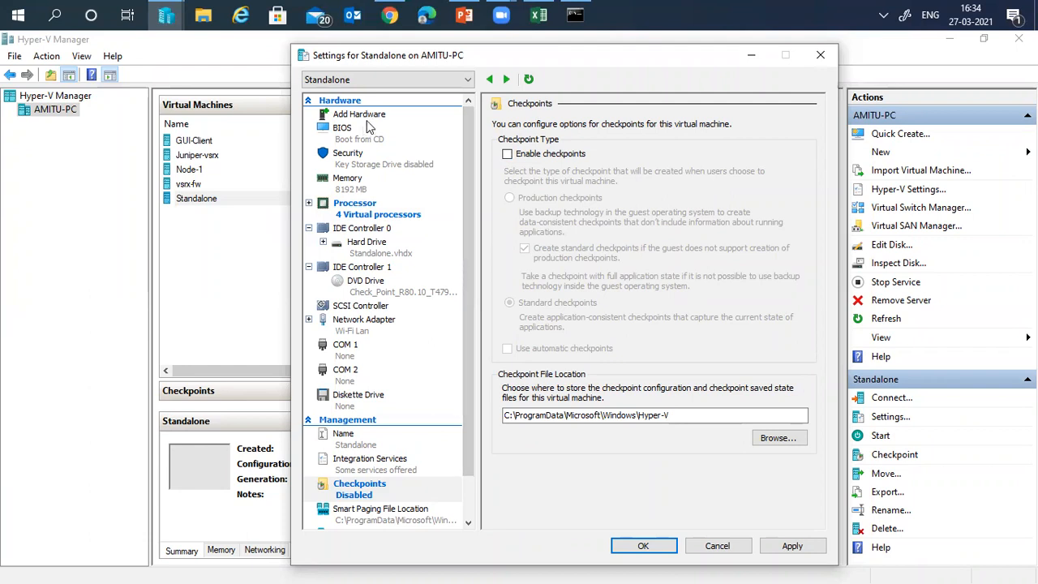
{"action": "left_click", "coordinate": [375, 336]}
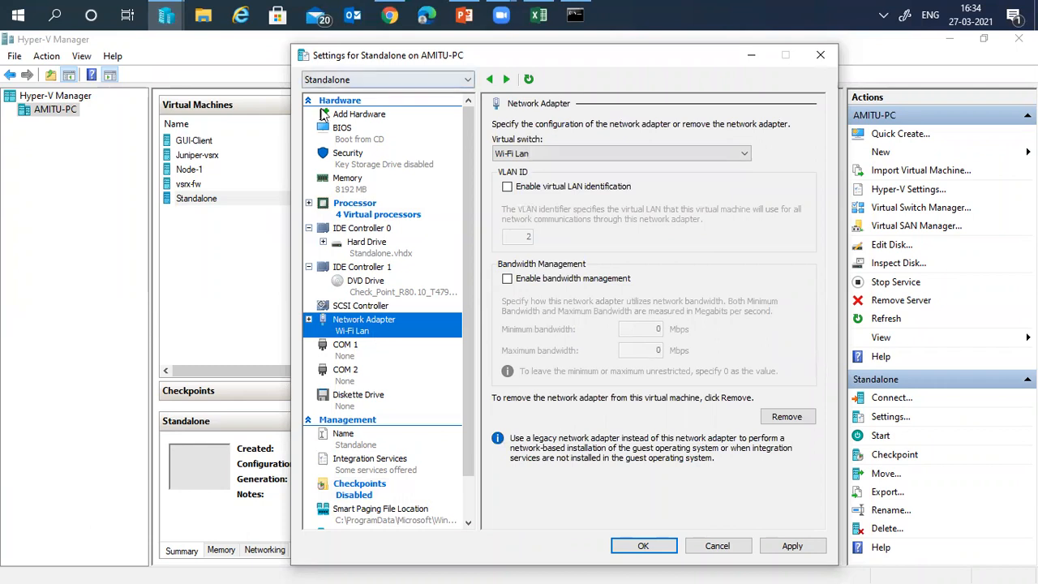
{"action": "left_click", "coordinate": [354, 114]}
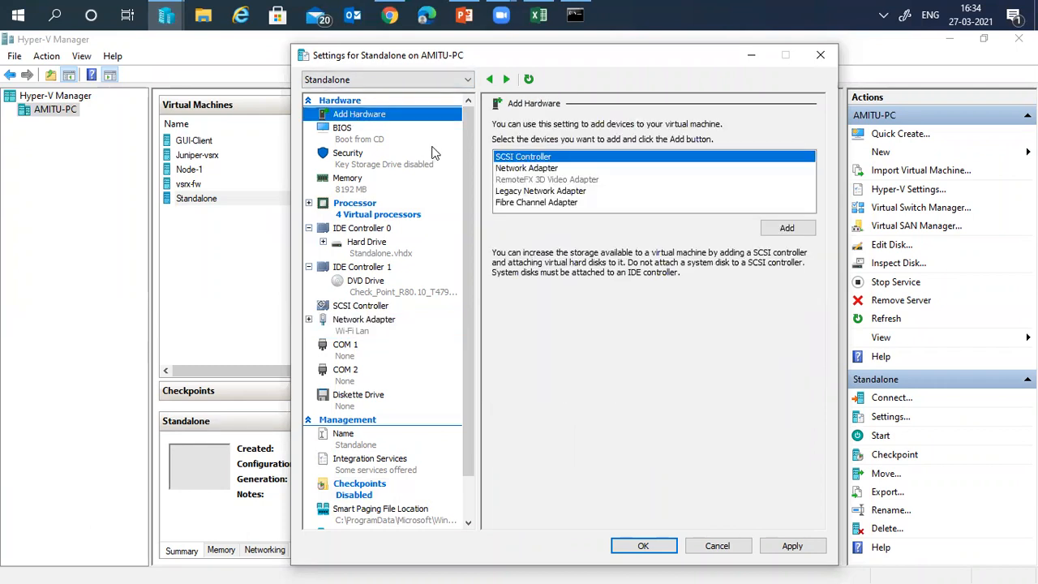
- Add a Network Adapter on the CP-Internal switch, apply, and close the settings
{"action": "left_click", "coordinate": [527, 168]}
{"action": "left_click", "coordinate": [785, 229]}
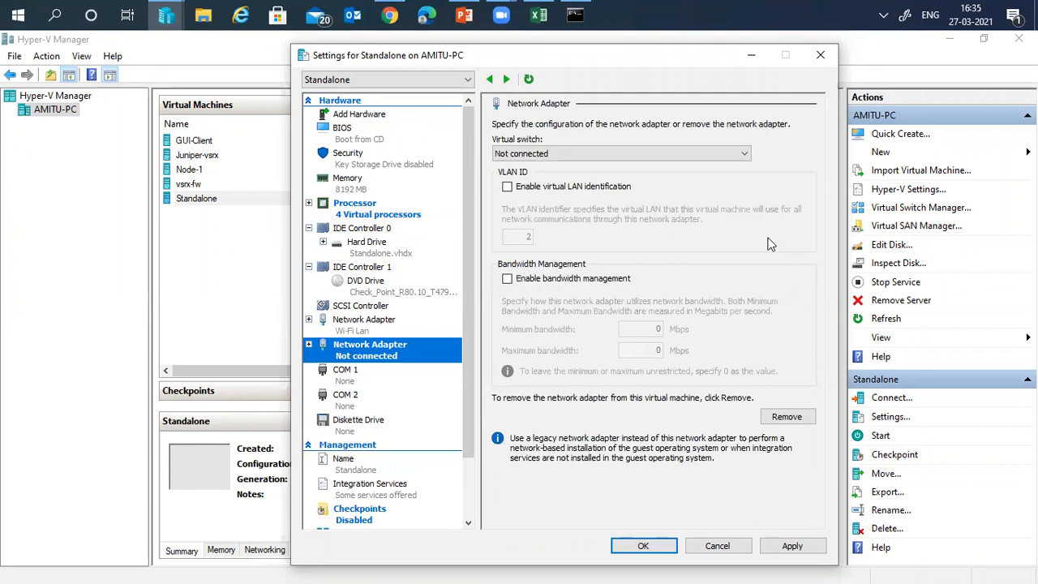
{"action": "left_click", "coordinate": [648, 156]}
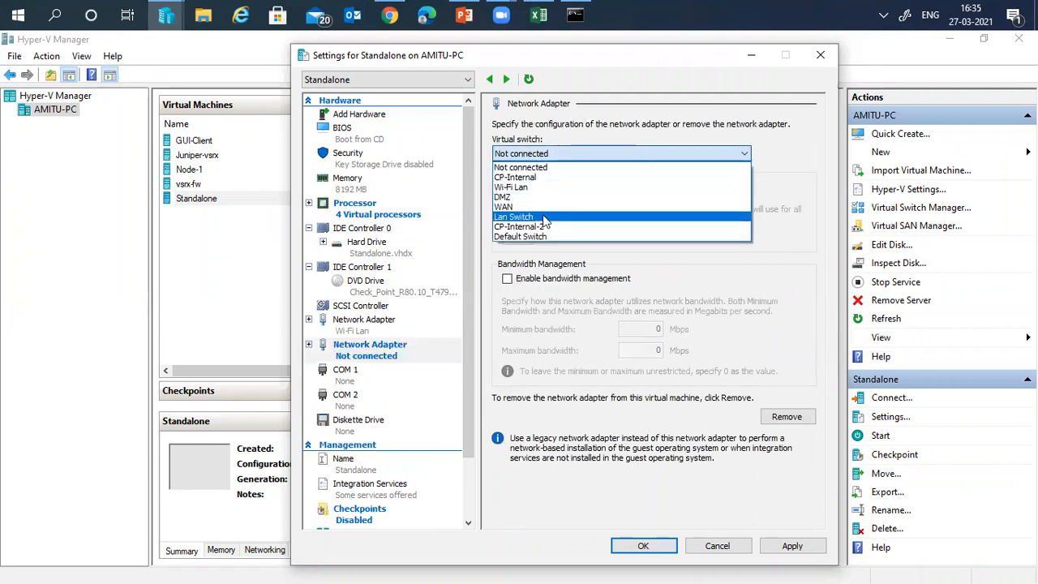
{"action": "left_click", "coordinate": [519, 180]}
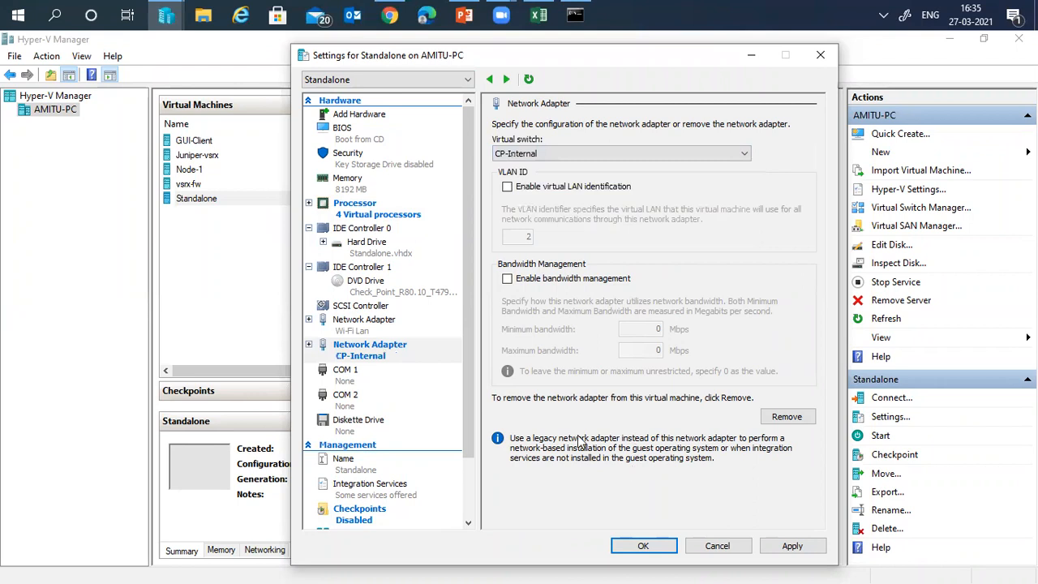
{"action": "left_click", "coordinate": [791, 546]}
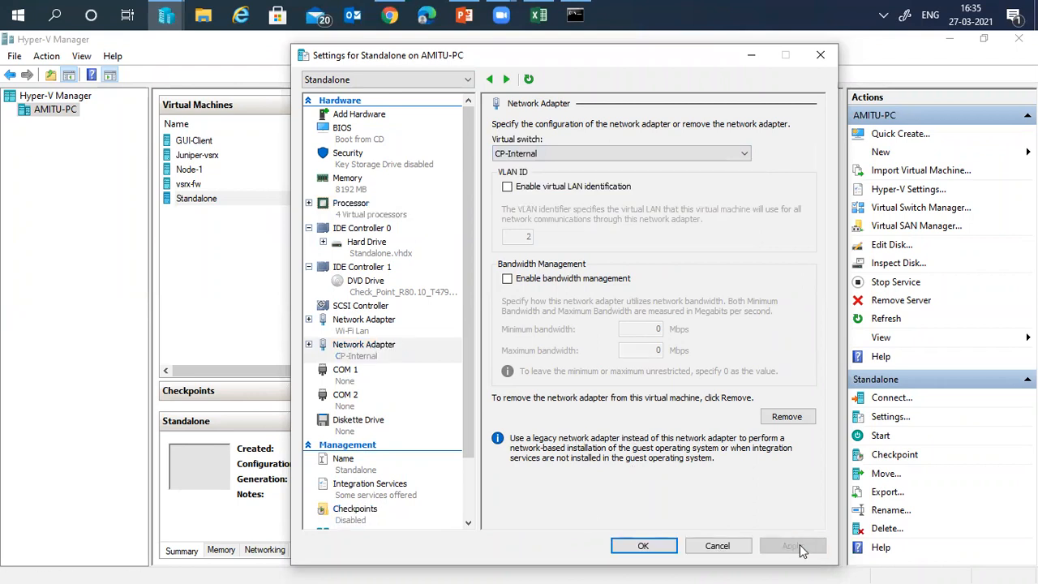
{"action": "left_click", "coordinate": [640, 547]}
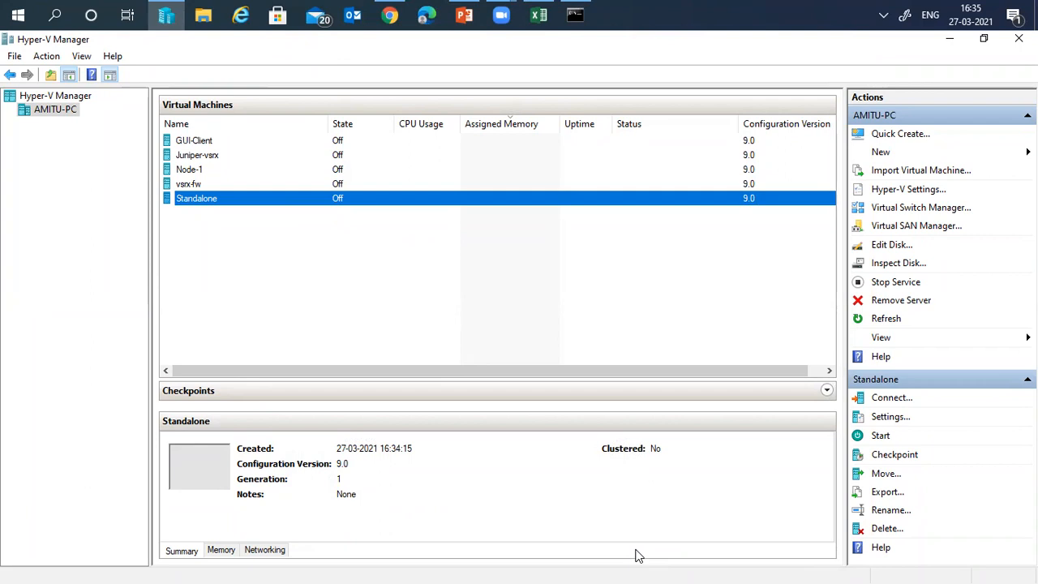
- In Virtual Switch Manager, draft a new switch named test-sw as a Private network
{"action": "left_click", "coordinate": [903, 212]}
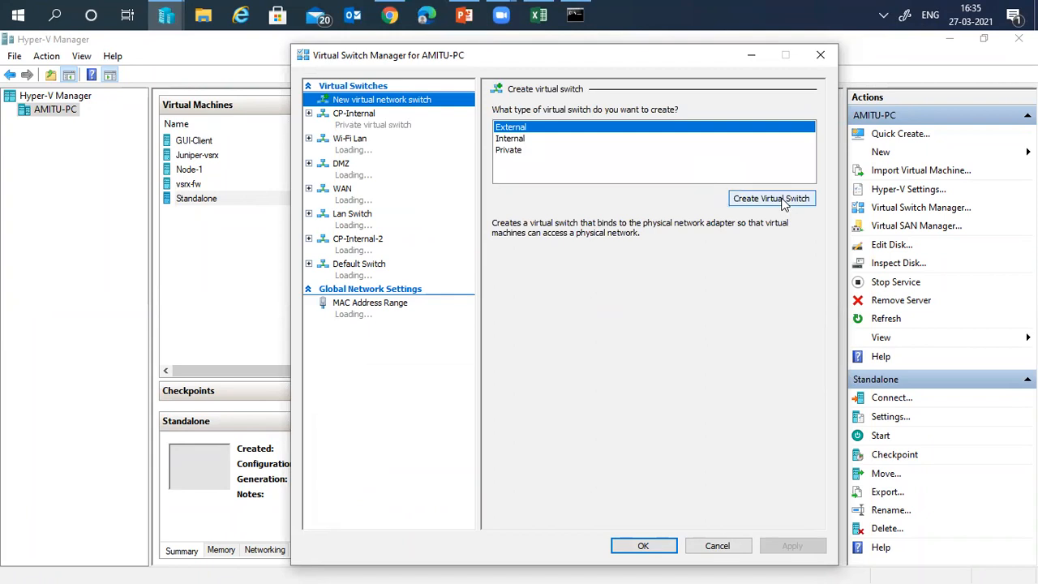
{"action": "left_click", "coordinate": [783, 203]}
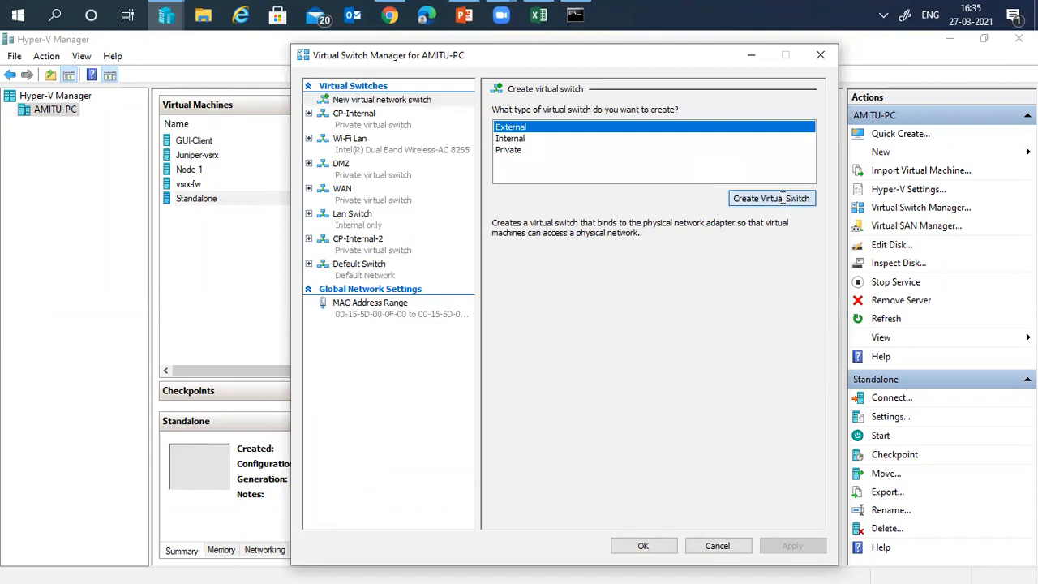
{"action": "double_click", "coordinate": [574, 126]}
{"action": "key", "text": "ctrl+a"}
{"action": "type", "text": "tes-sw"}
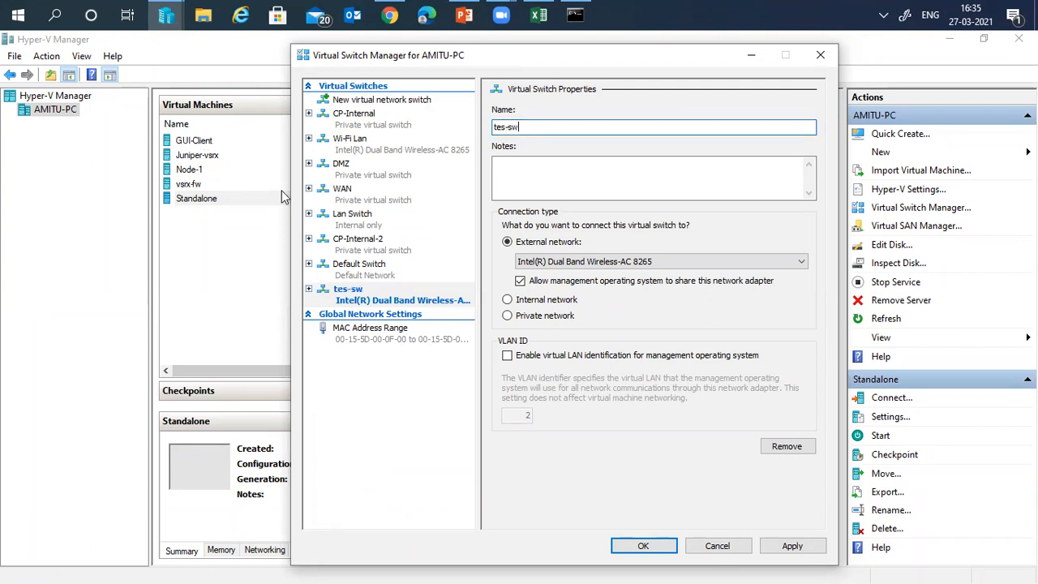
{"action": "left_click", "coordinate": [655, 265]}
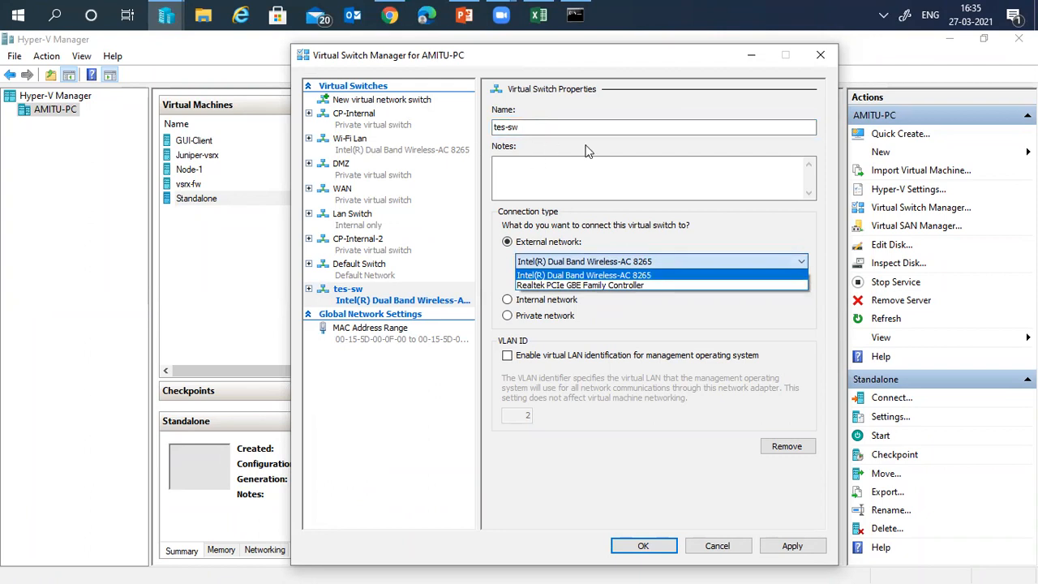
{"action": "left_click", "coordinate": [440, 122]}
{"action": "left_click", "coordinate": [508, 127]}
{"action": "type", "text": "t"}
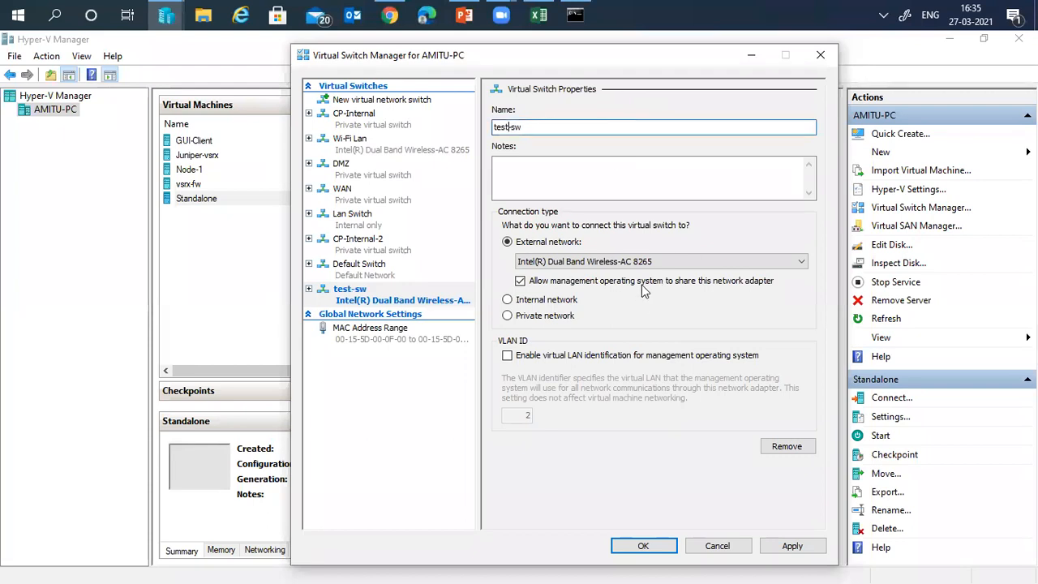
{"action": "left_click", "coordinate": [620, 261]}
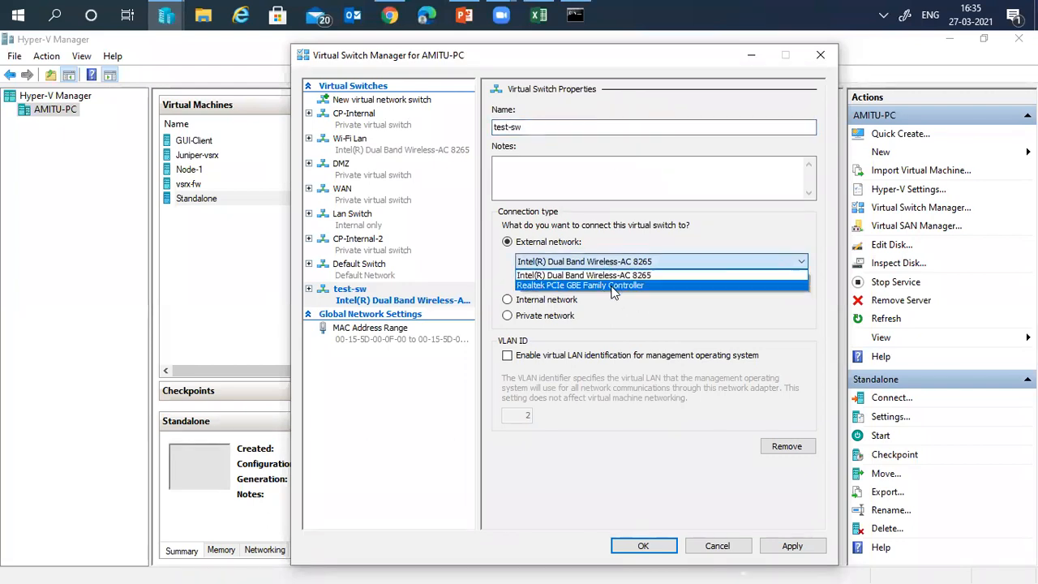
{"action": "left_click", "coordinate": [542, 323]}
{"action": "left_click", "coordinate": [542, 321]}
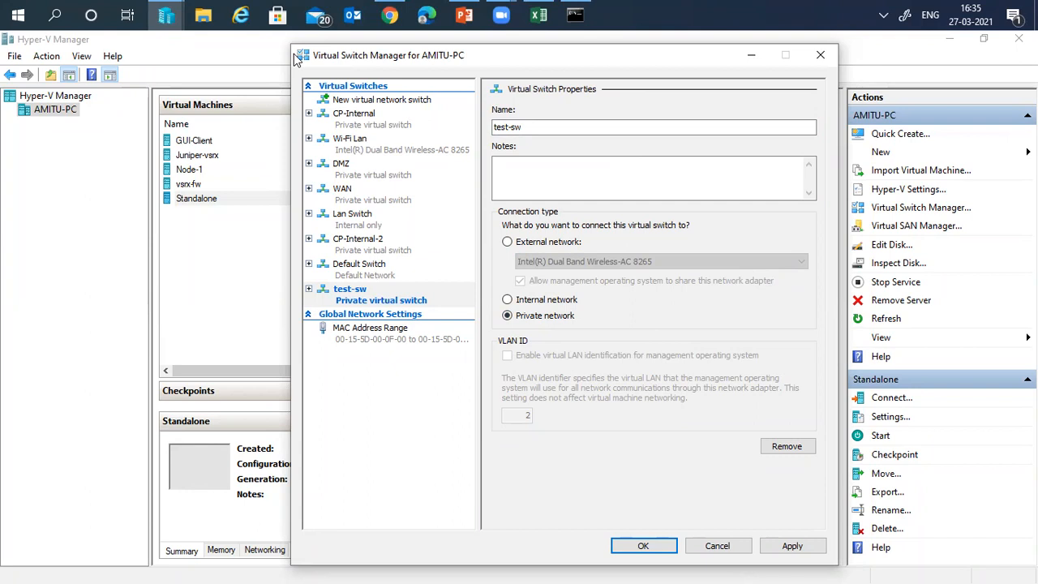
- Review the Wi-Fi Lan and CP-Internal switches, then cancel without saving
{"action": "left_click", "coordinate": [366, 152]}
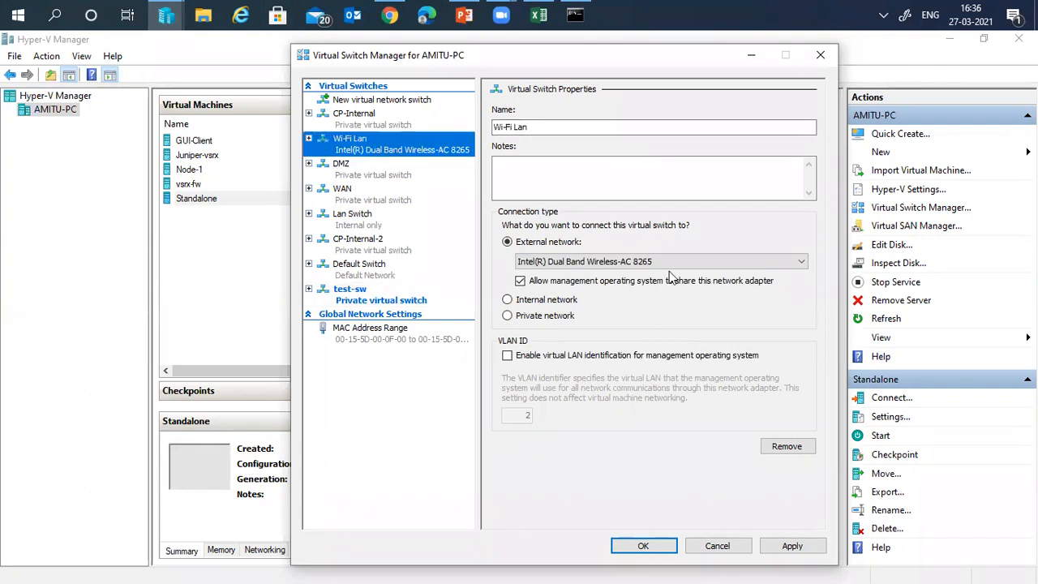
{"action": "left_click", "coordinate": [717, 264]}
{"action": "left_click", "coordinate": [636, 270]}
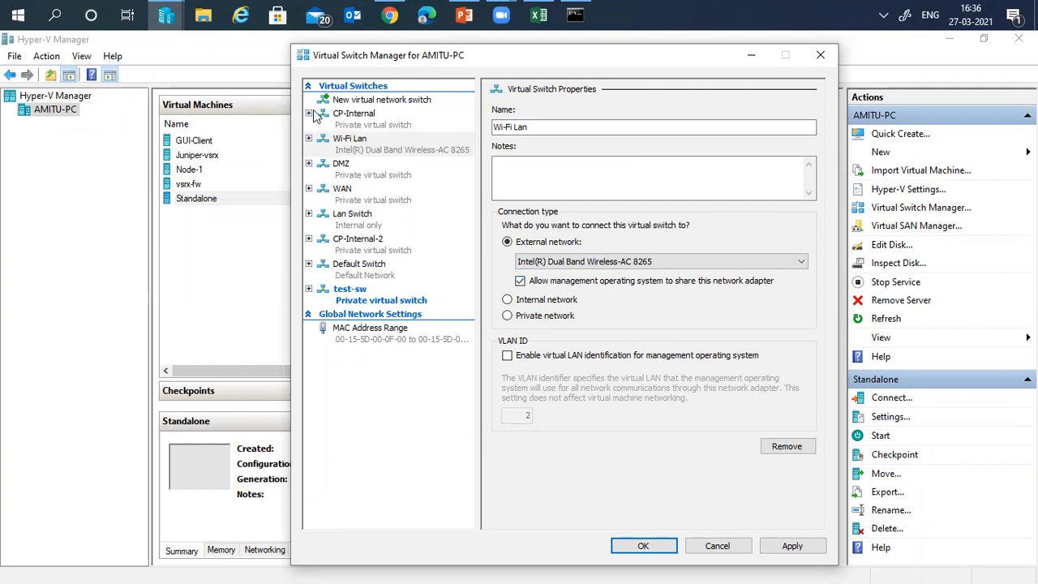
{"action": "left_click", "coordinate": [381, 123]}
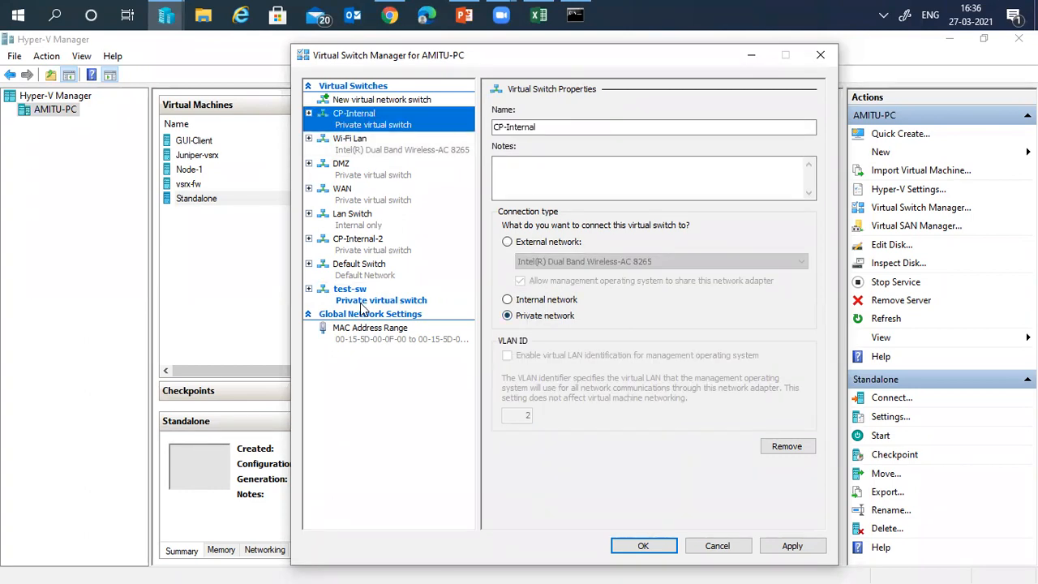
{"action": "left_click", "coordinate": [715, 551]}
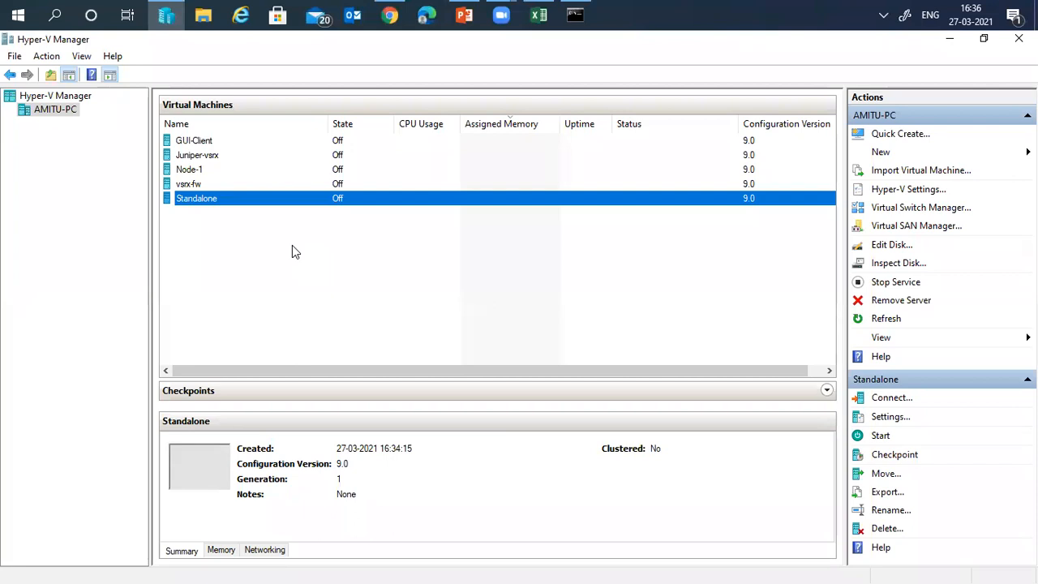
- Connect to Standalone, power it on, and choose 'Install Gaia on this system' at boot
{"action": "right_click", "coordinate": [228, 201]}
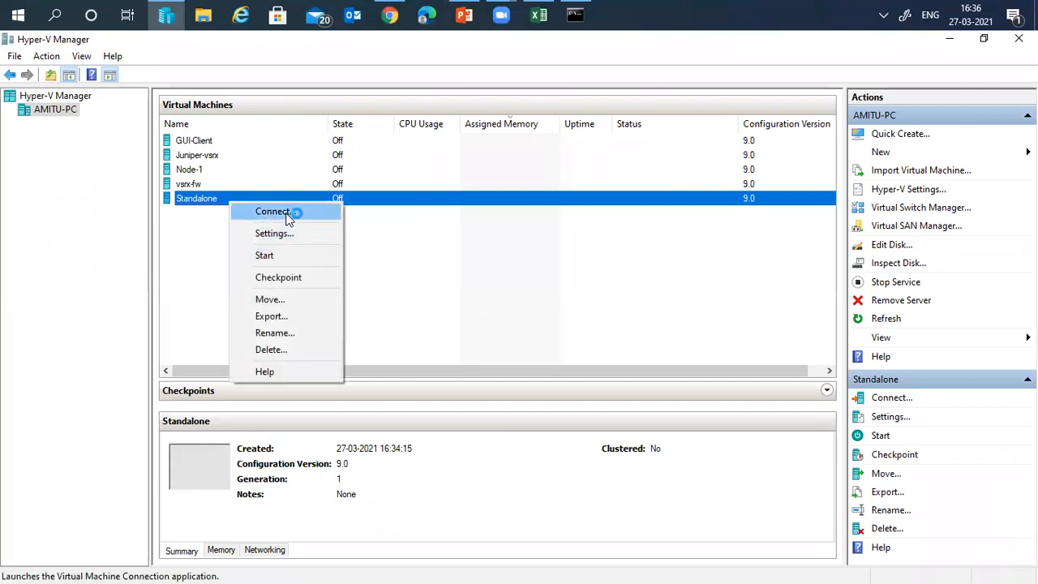
{"action": "left_click", "coordinate": [287, 214]}
{"action": "left_click", "coordinate": [405, 247]}
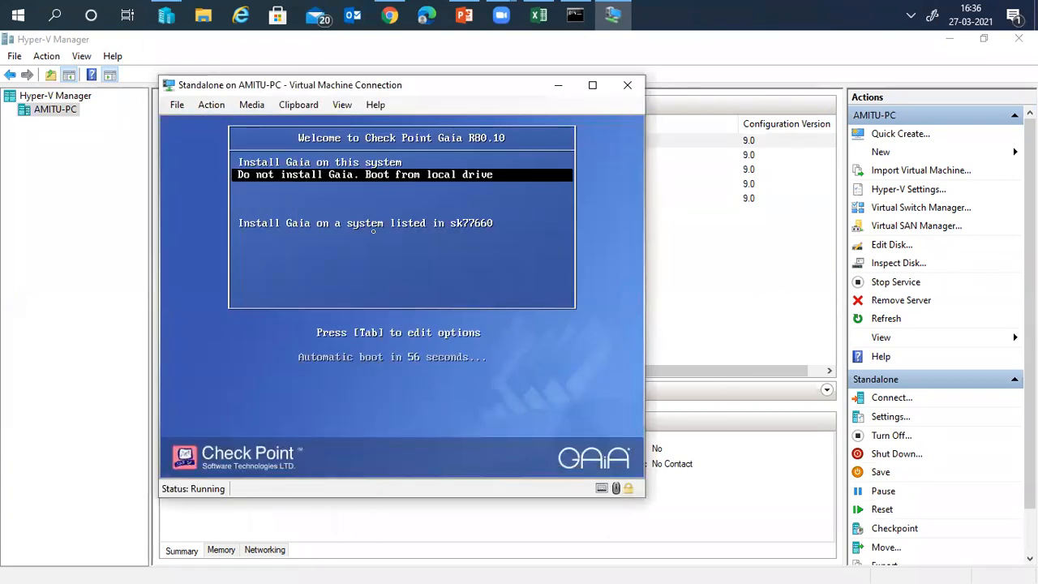
{"action": "key", "text": "Up"}
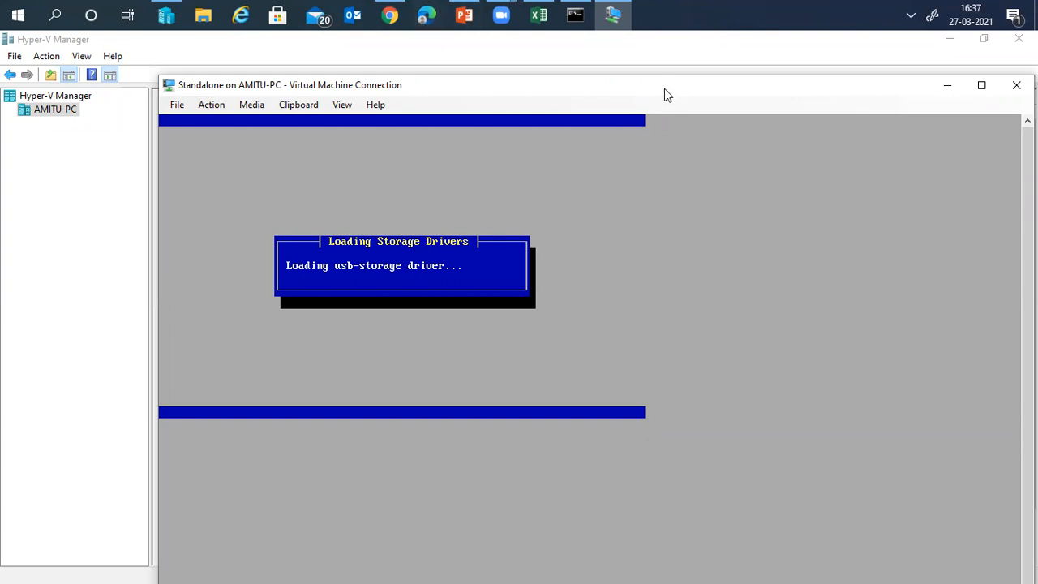
{"action": "left_click_drag", "start_coordinate": [664, 88], "coordinate": [592, 85]}
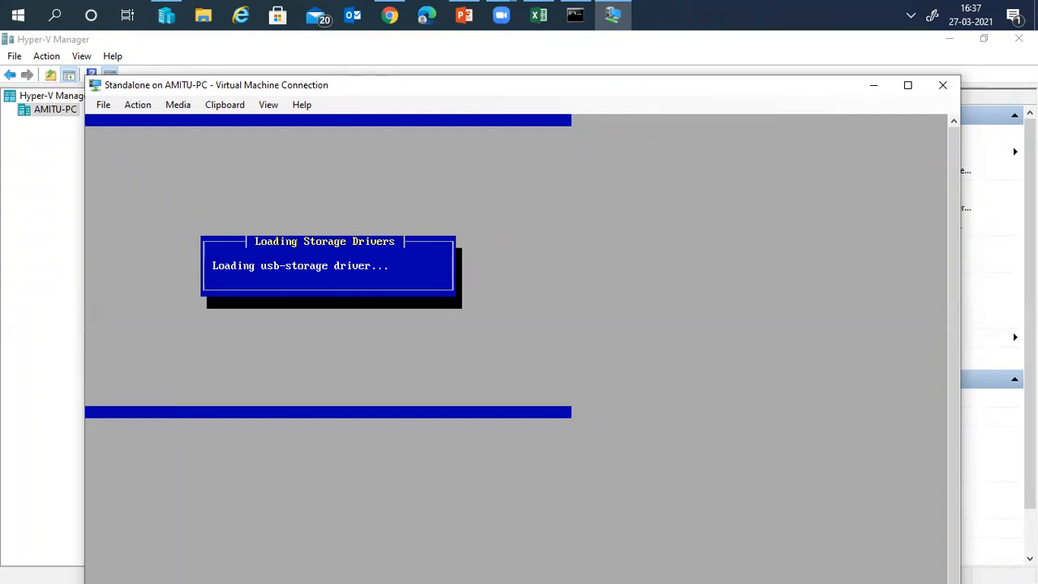
- Search Google Images for 'CheckPoint NG appliance' and open the 5600 Security Gateway datasheet
{"action": "left_click", "coordinate": [389, 15]}
{"action": "key", "text": "ctrl+t"}
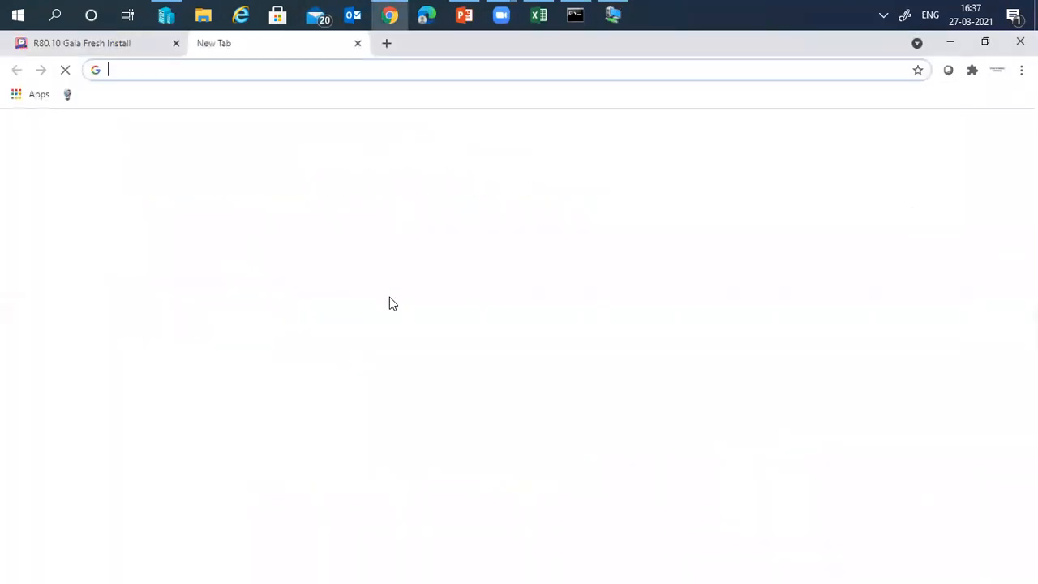
{"action": "type", "text": "Ch"}
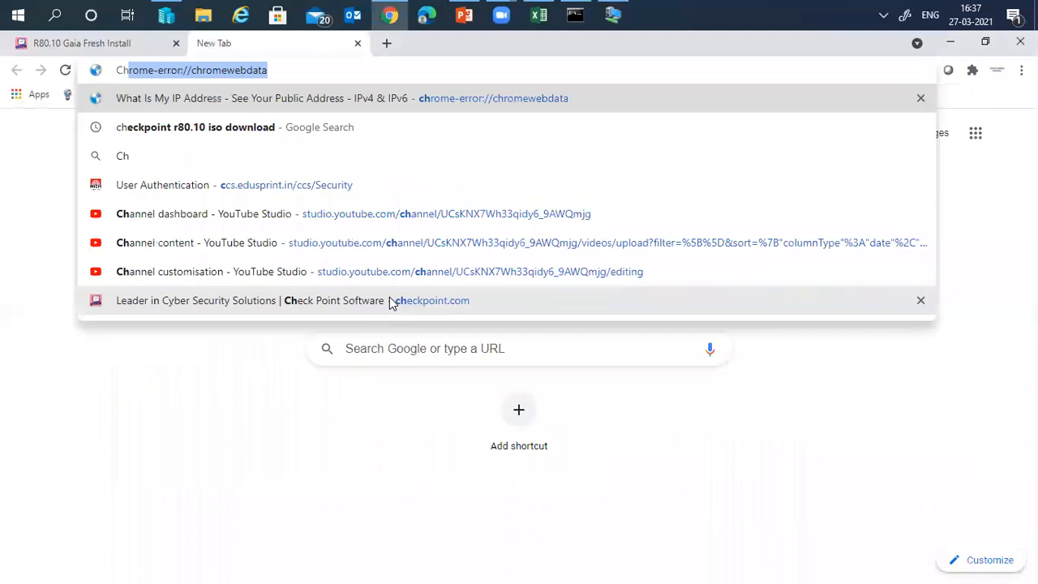
{"action": "type", "text": "eckPoint"}
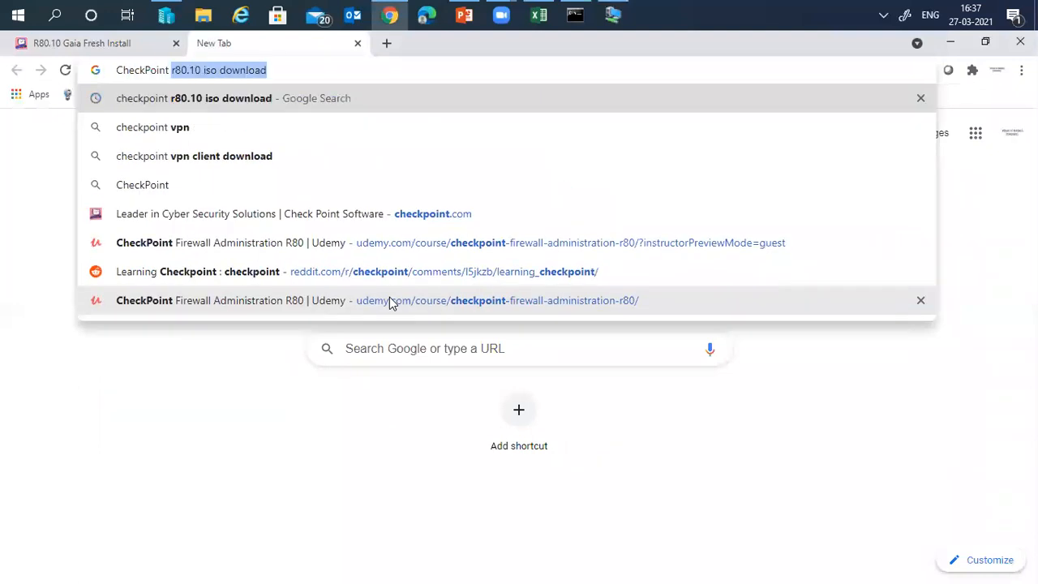
{"action": "type", "text": " NG appliance"}
{"action": "key", "text": "Return"}
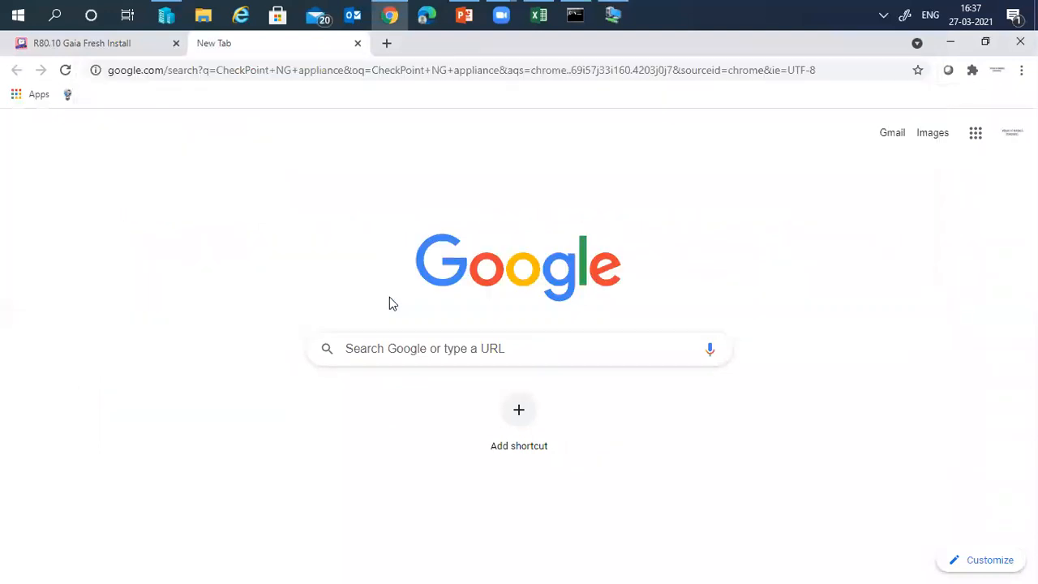
{"action": "left_click", "coordinate": [206, 168]}
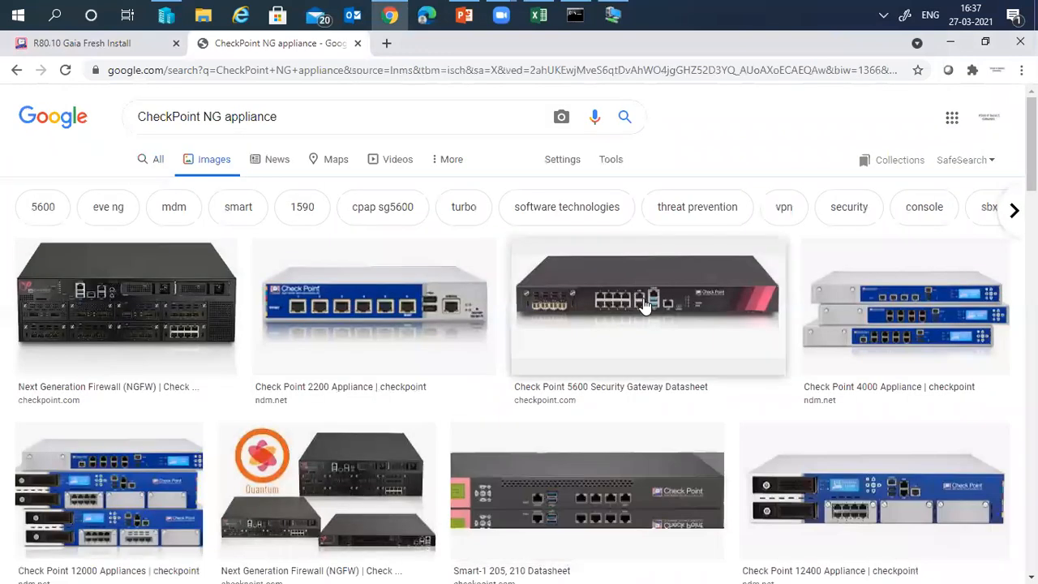
{"action": "left_click", "coordinate": [645, 305]}
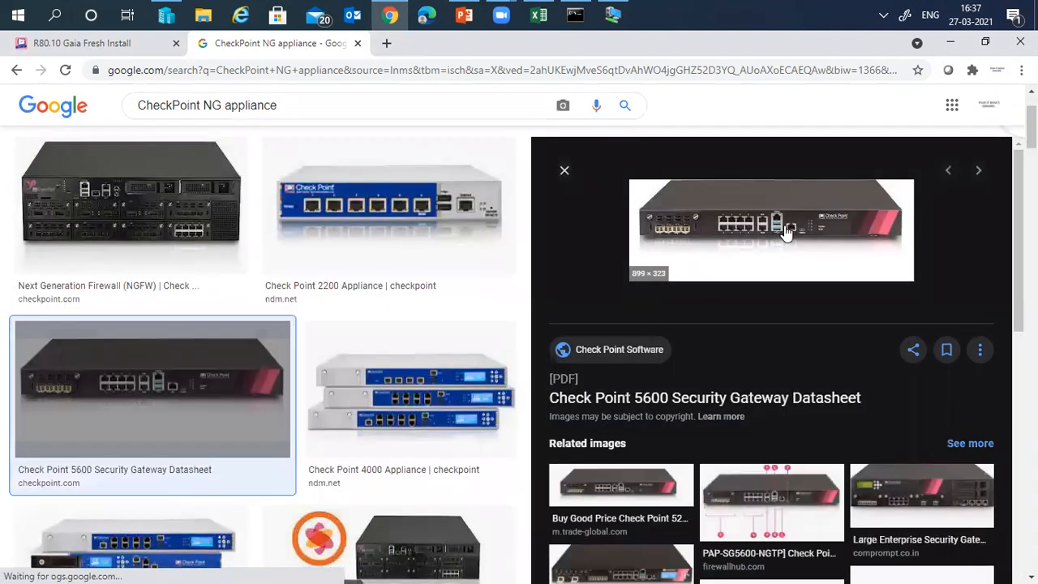
{"action": "left_click", "coordinate": [783, 232]}
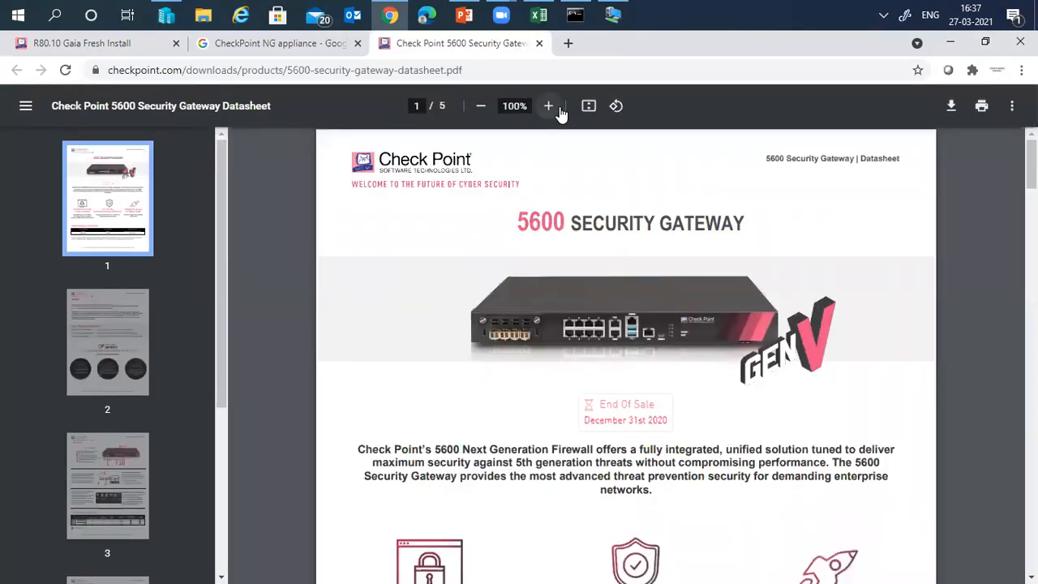
- Zoom the 5600 datasheet PDF to 200% and scroll across the enlarged page
{"action": "left_click", "coordinate": [548, 107]}
{"action": "left_click", "coordinate": [548, 107]}
{"action": "left_click", "coordinate": [548, 107]}
{"action": "left_click", "coordinate": [548, 107]}
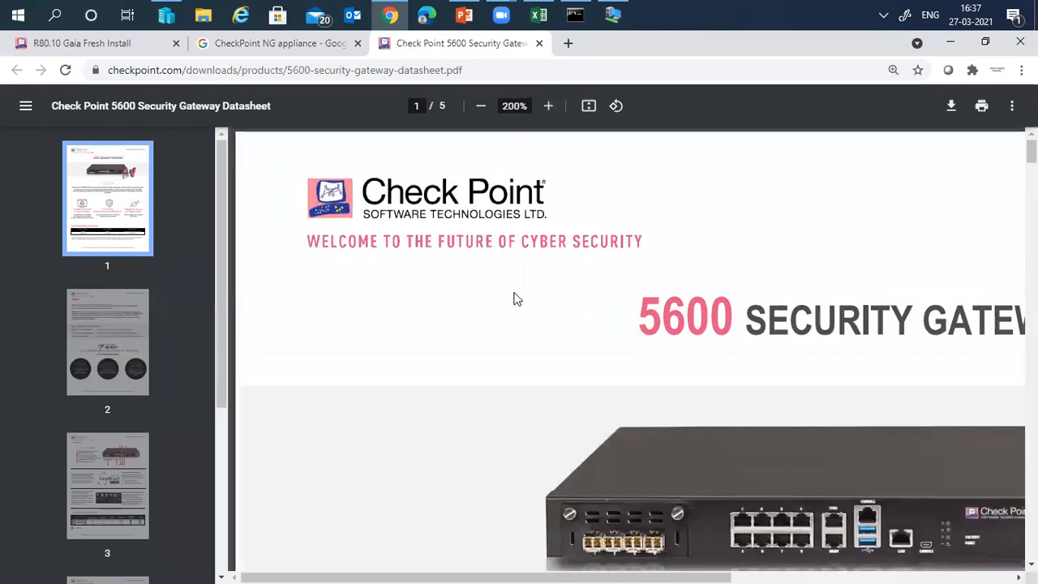
{"action": "scroll", "coordinate": [821, 566], "scroll_direction": "right", "scroll_amount": 3}
{"action": "scroll", "coordinate": [699, 274], "scroll_direction": "down", "scroll_amount": 3}
{"action": "scroll", "coordinate": [699, 284], "scroll_direction": "down", "scroll_amount": 1}
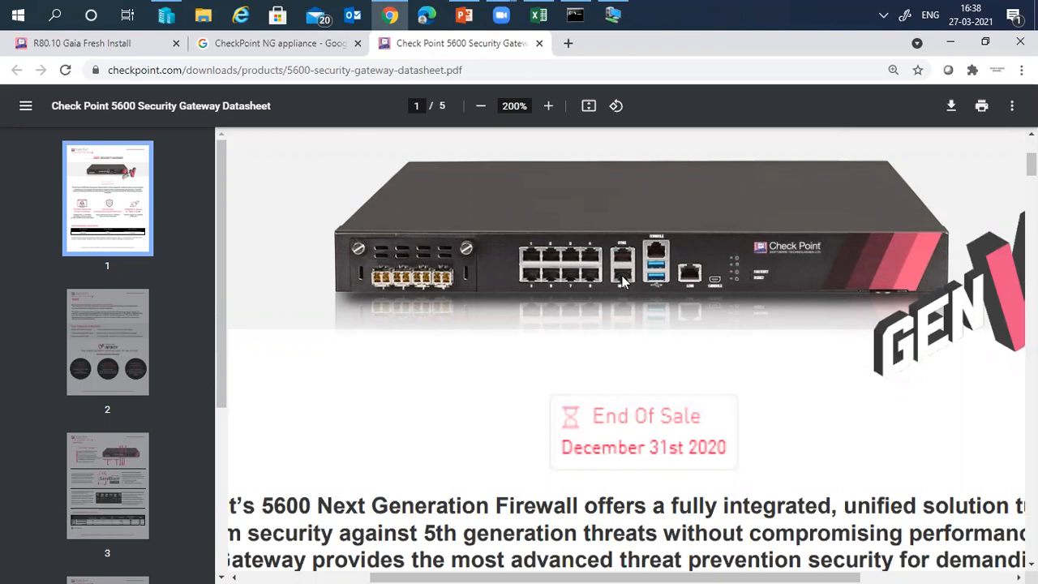
- Open an extra empty tab, then go back to the datasheet and jump to page 3
{"action": "left_click", "coordinate": [570, 49]}
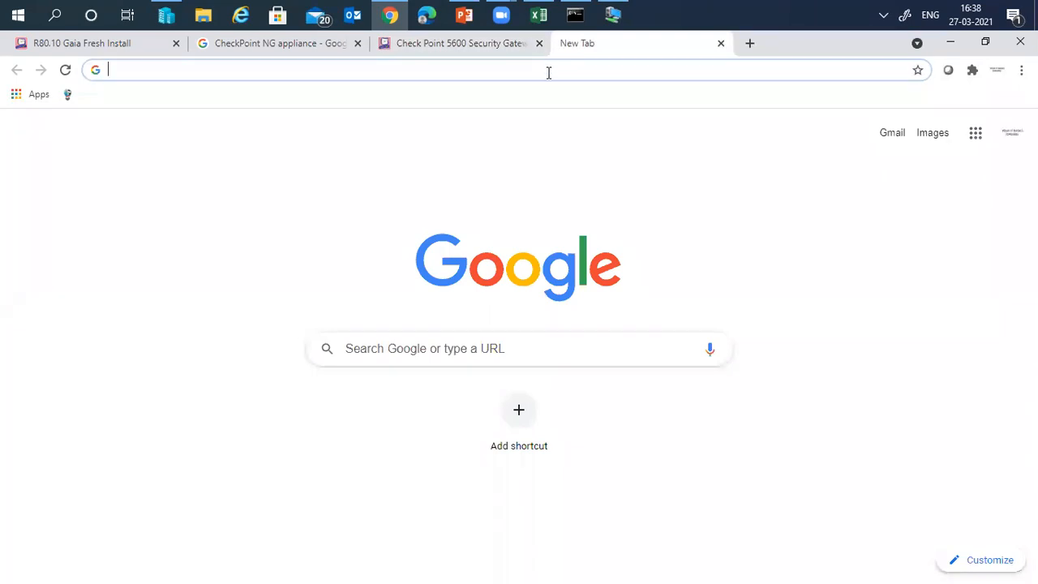
{"action": "left_click", "coordinate": [507, 43]}
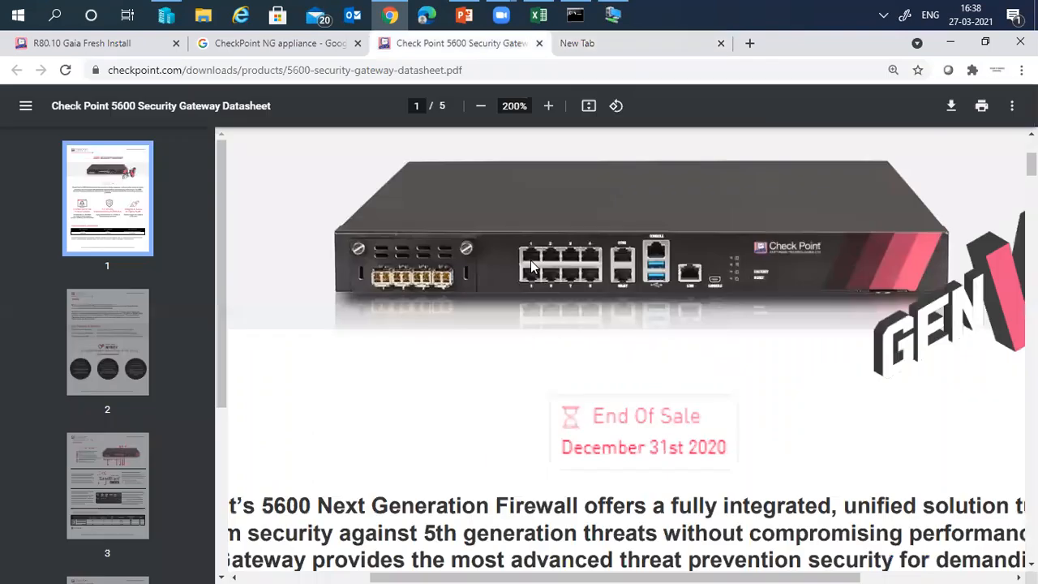
{"action": "left_click", "coordinate": [116, 488]}
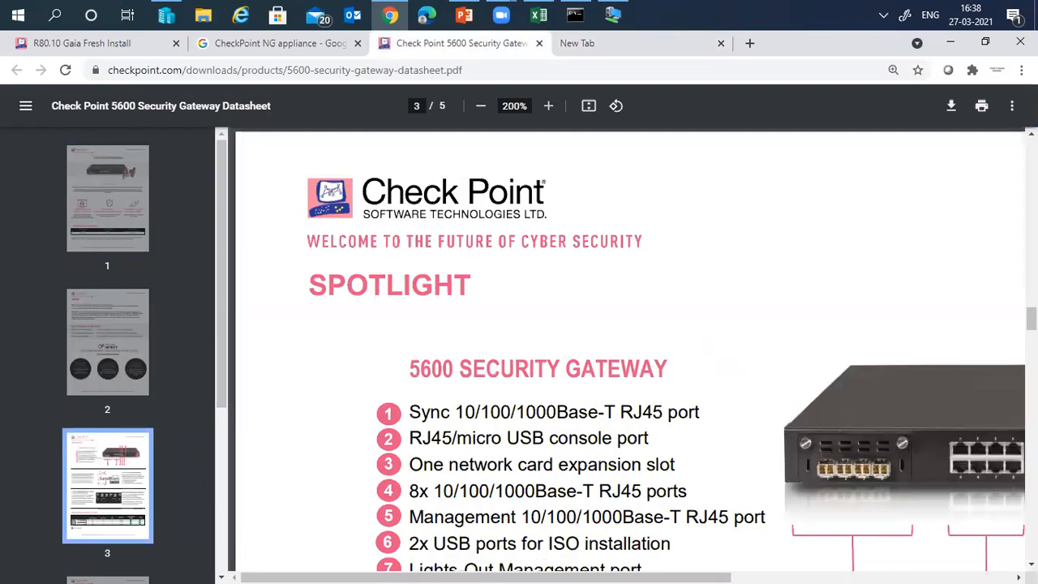
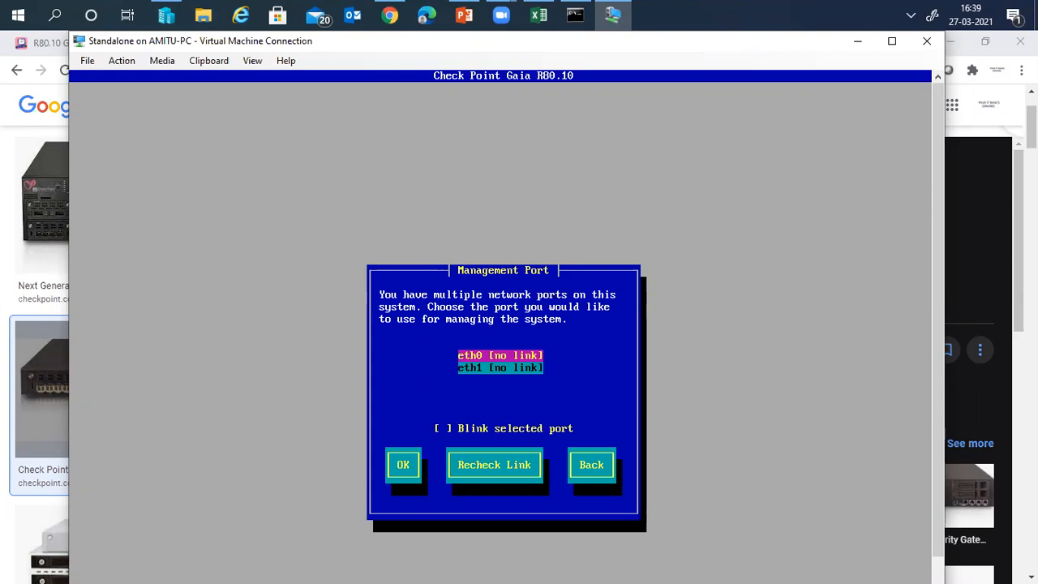
- Give eth0 management IP 192.168.43.40, mask 255.255.255.0, gateway 192.168.43.61, and accept
{"action": "key", "text": "Return"}
{"action": "key", "text": "BackSpace"}
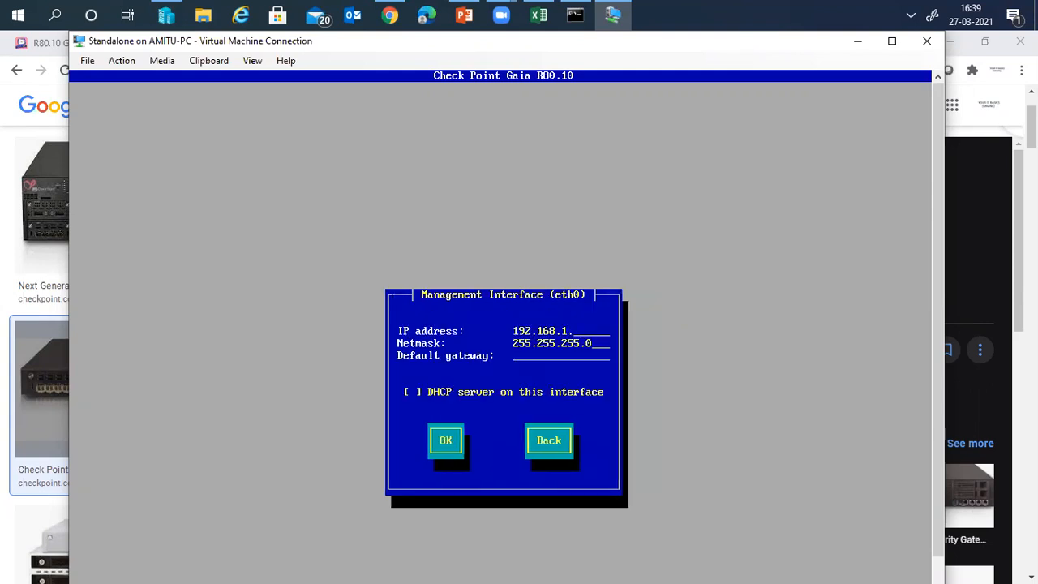
{"action": "key", "text": "BackSpace"}
{"action": "key", "text": "BackSpace"}
{"action": "type", "text": "4"}
{"action": "type", "text": "3."}
{"action": "type", "text": "40"}
{"action": "type", "text": "192.168.43.254"}
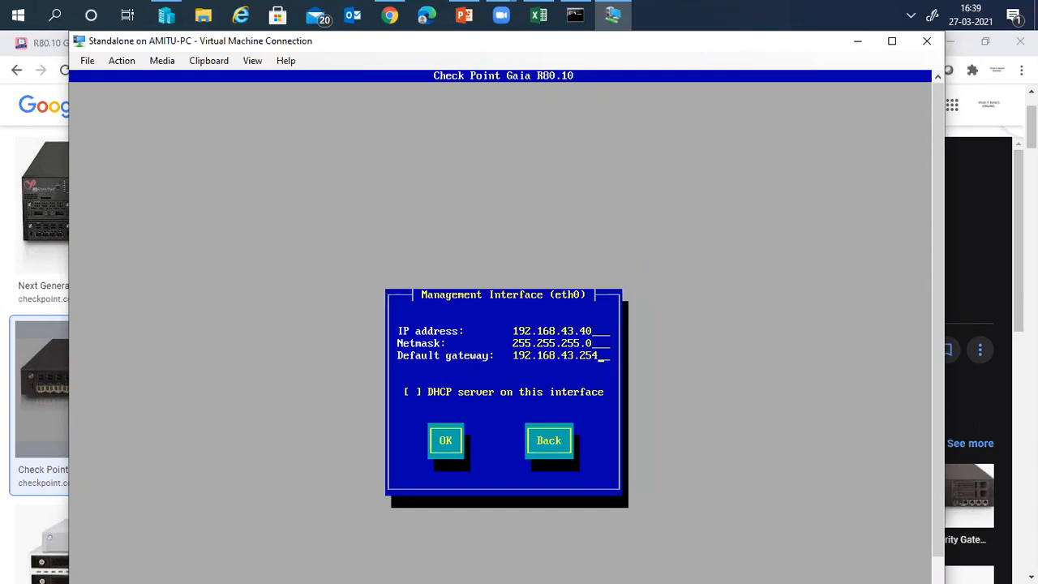
{"action": "key", "text": "BackSpace"}
{"action": "key", "text": "BackSpace"}
{"action": "key", "text": "BackSpace"}
{"action": "type", "text": "61"}
{"action": "key", "text": "Tab"}
{"action": "key", "text": "Return"}
{"action": "key", "text": "Tab"}
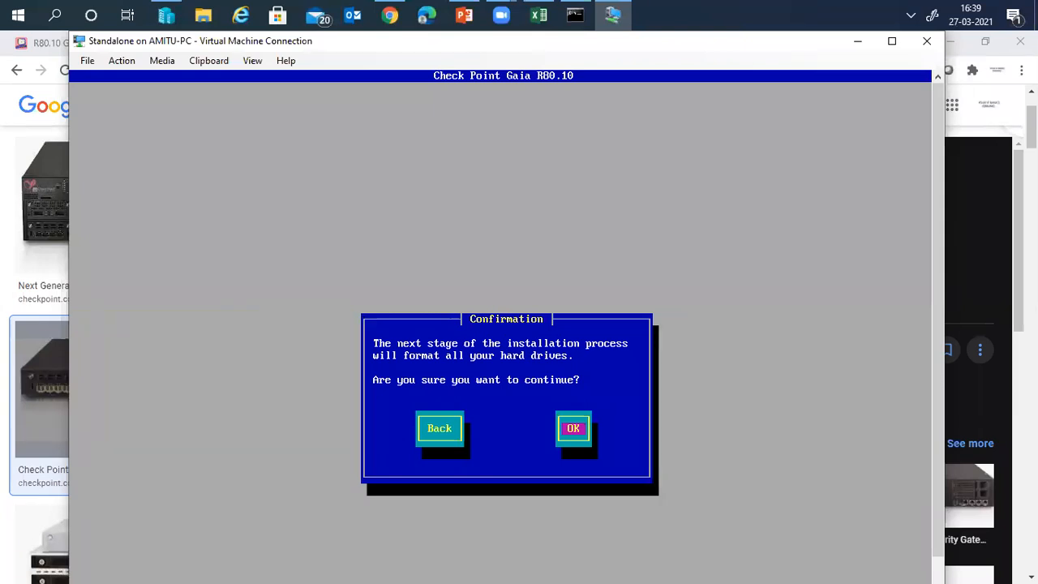
- Confirm formatting the hard drives so the Core Operating System installation begins
{"action": "key", "text": "Return"}
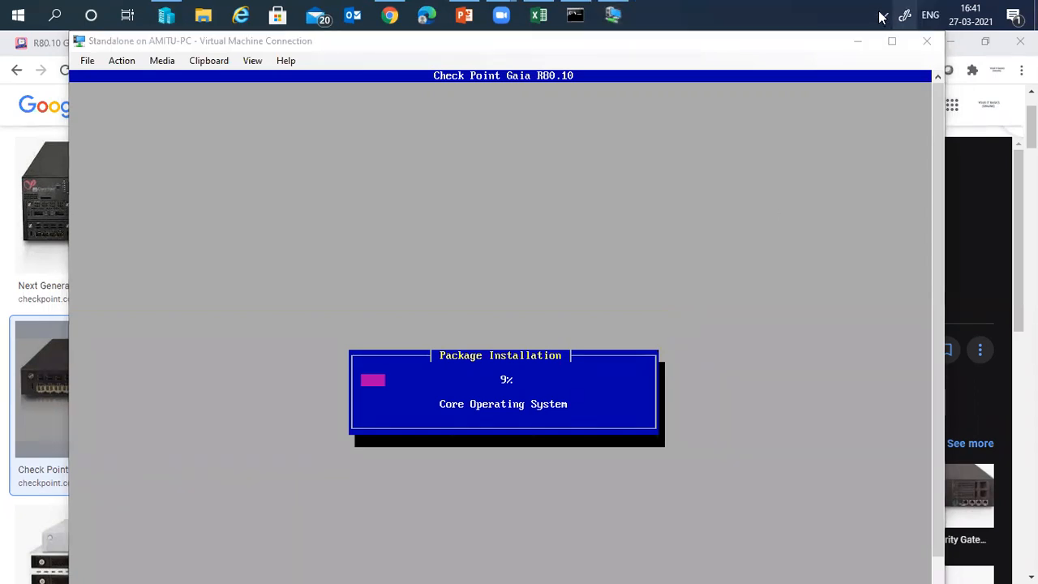
{"action": "left_click", "coordinate": [883, 16]}
- Dismiss the hidden-icons panel while the Gaia R80.10 installation runs to completion
{"action": "left_click", "coordinate": [943, 321]}
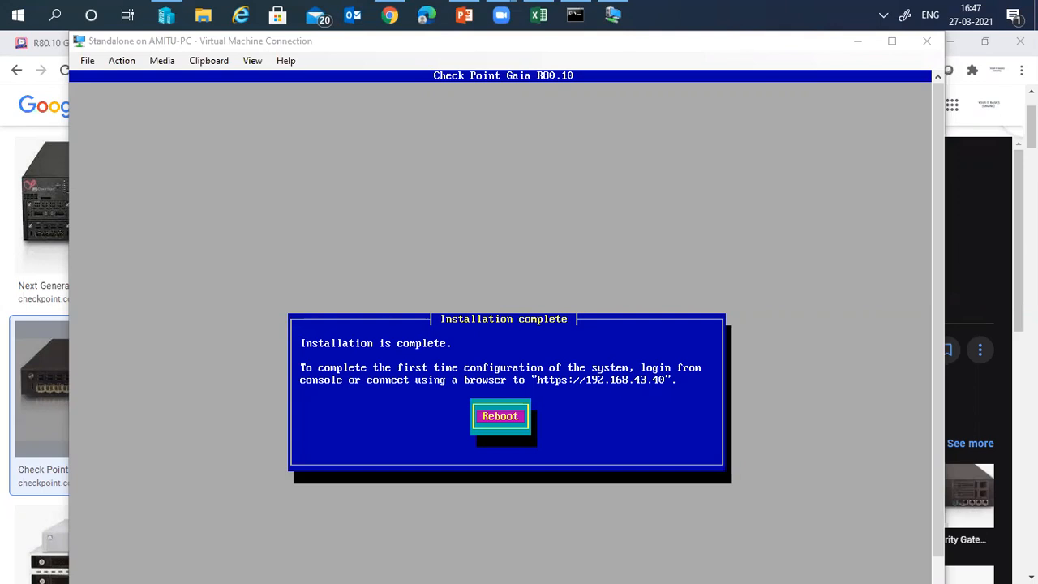
- Return to the VM console and reboot the freshly installed Gaia system
{"action": "key", "text": "alt+Tab"}
{"action": "key", "text": "Return"}
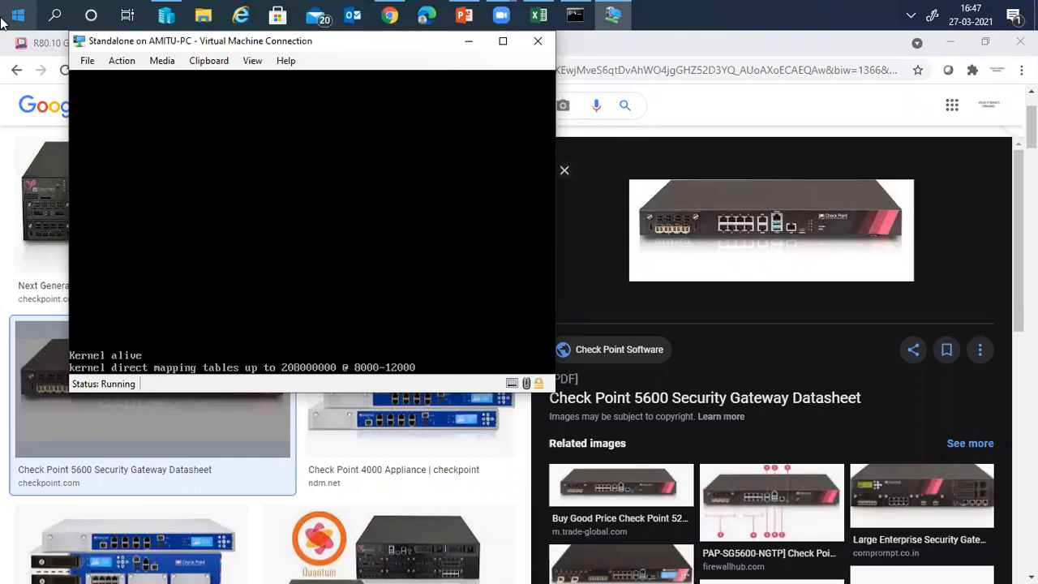
- Launch Edge and browse to the mistaken address 192.168.11.40
{"action": "left_click", "coordinate": [422, 20]}
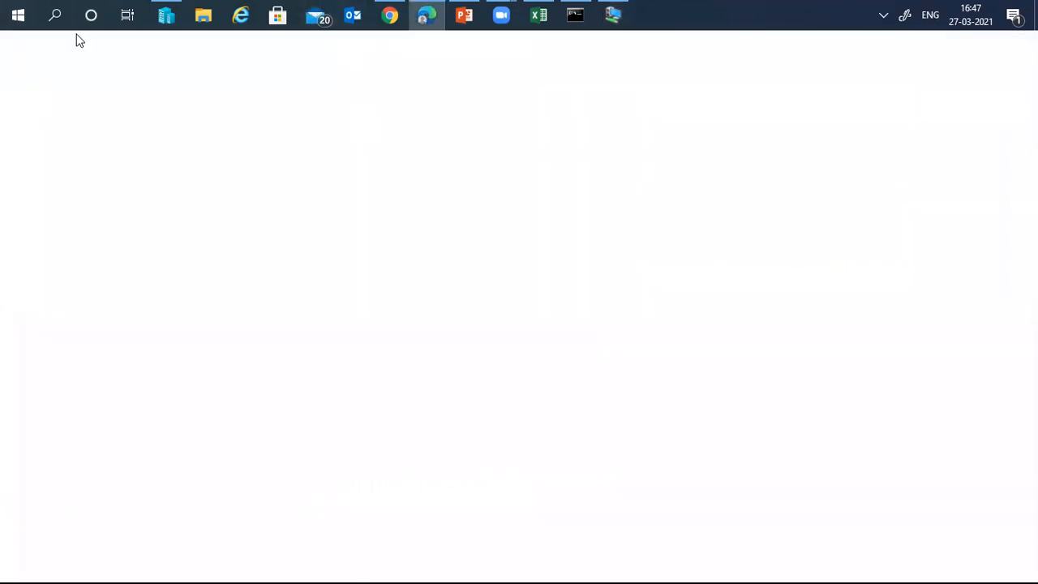
{"action": "type", "text": "192.168.11.65"}
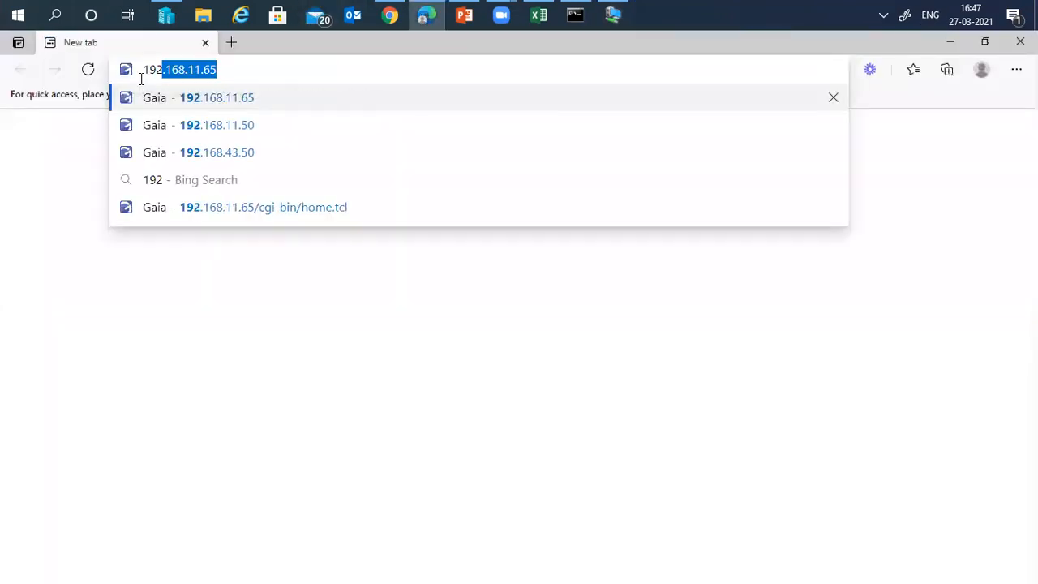
{"action": "key", "text": "BackSpace"}
{"action": "key", "text": "BackSpace"}
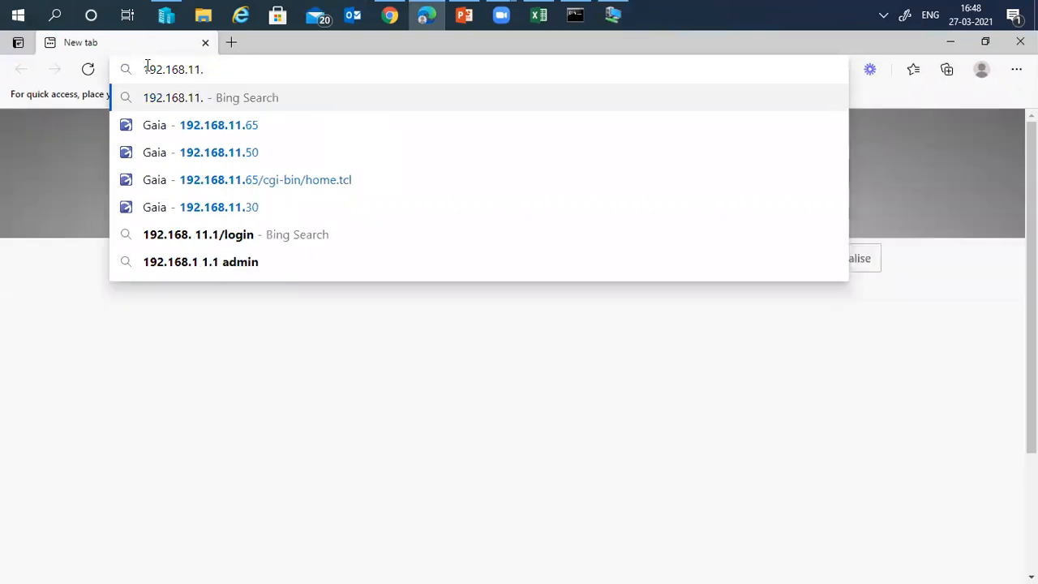
{"action": "type", "text": "40"}
{"action": "key", "text": "Return"}
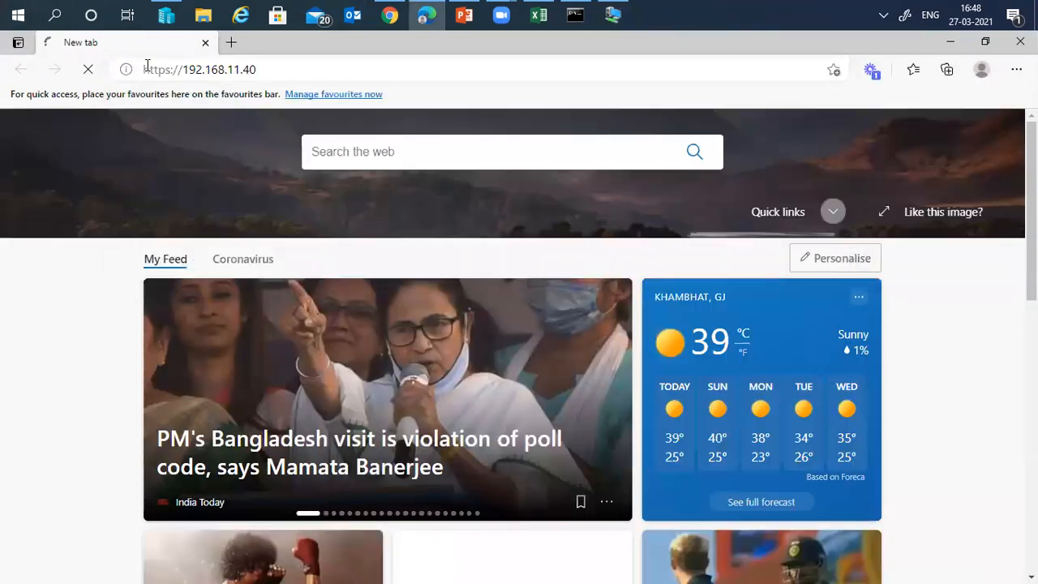
- Correct the address to 192.168.43.40 and load the Gaia portal
{"action": "left_click", "coordinate": [268, 70]}
{"action": "left_click", "coordinate": [268, 69]}
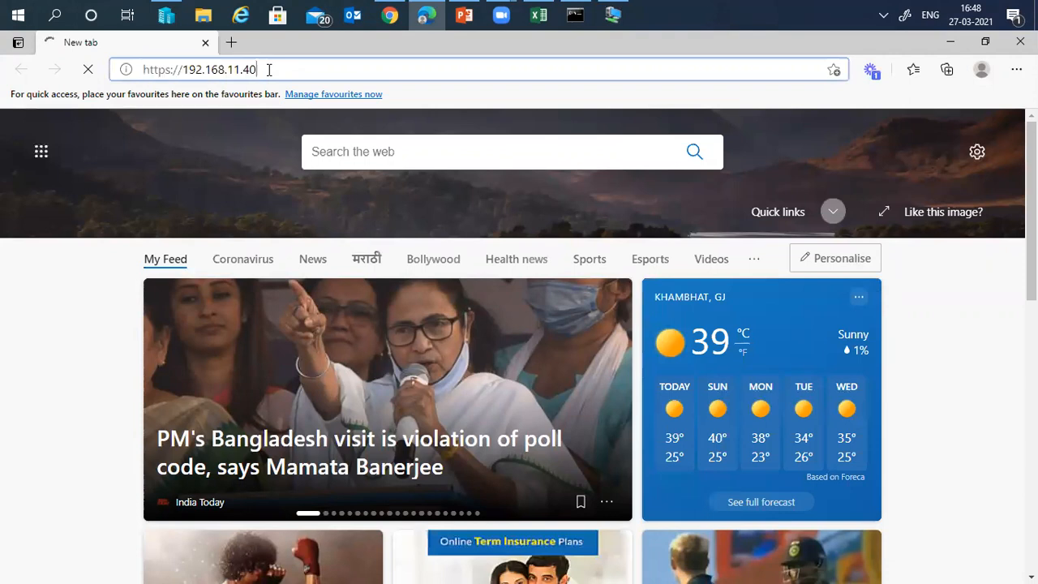
{"action": "key", "text": "BackSpace"}
{"action": "key", "text": "BackSpace"}
{"action": "key", "text": "BackSpace"}
{"action": "key", "text": "BackSpace"}
{"action": "key", "text": "BackSpace"}
{"action": "type", "text": "43.40"}
{"action": "key", "text": "Return"}
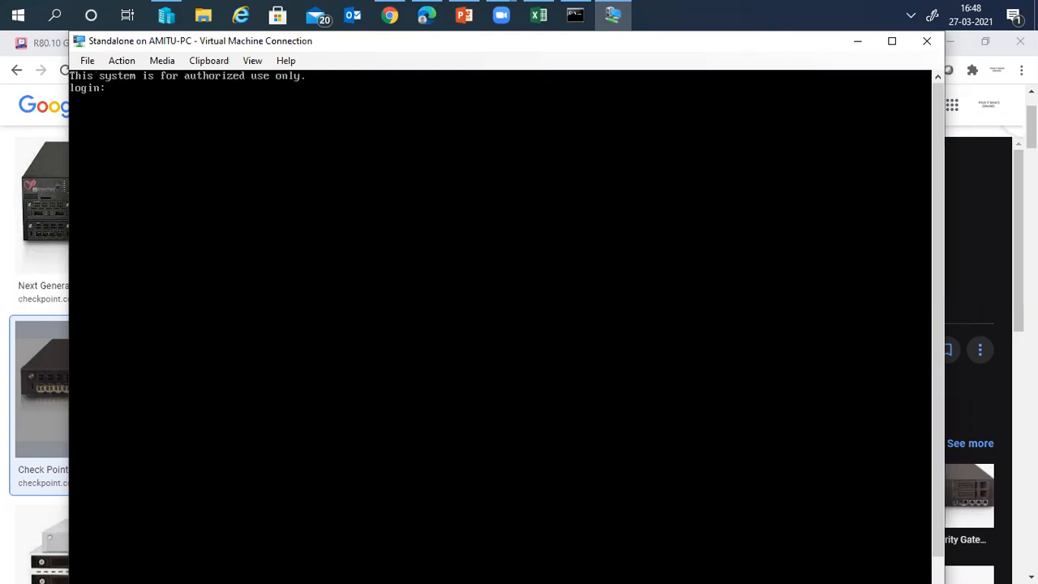
- Ping 192.168.43.40 from Command Prompt, get 4 of 4 replies, then close it
{"action": "left_click", "coordinate": [574, 16]}
{"action": "key", "text": "Return"}
{"action": "key", "text": "Return"}
{"action": "key", "text": "Return"}
{"action": "key", "text": "Return"}
{"action": "key", "text": "Return"}
{"action": "type", "text": "ping 192.16"}
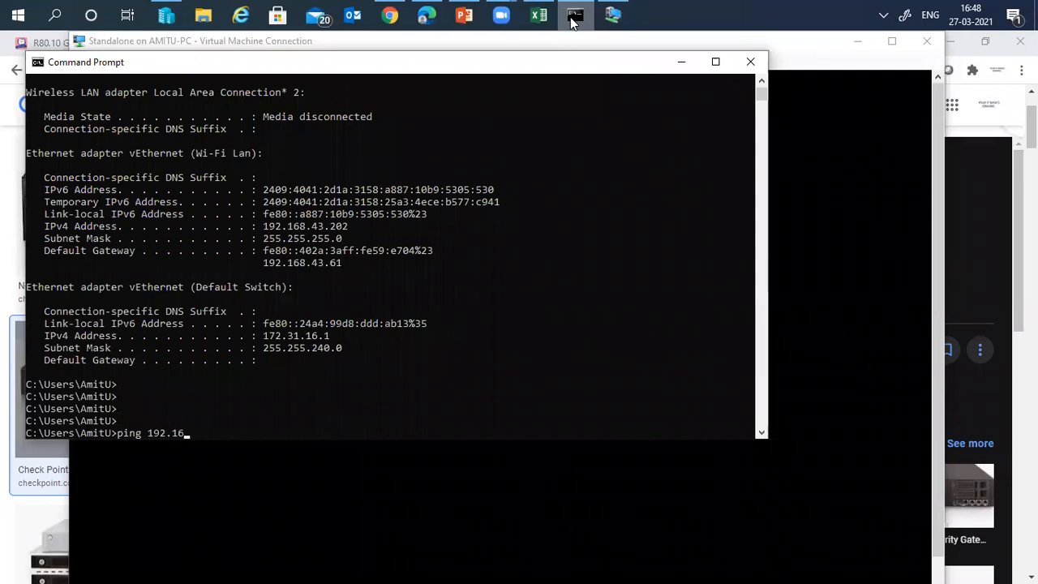
{"action": "type", "text": "8.43.40"}
{"action": "key", "text": "Return"}
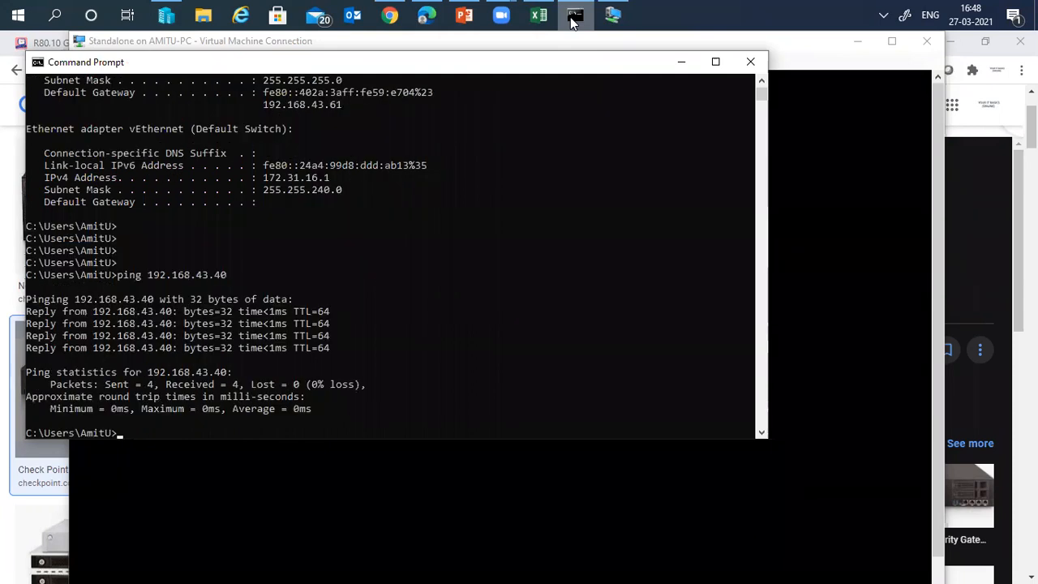
{"action": "key", "text": "Return"}
{"action": "left_click", "coordinate": [750, 62]}
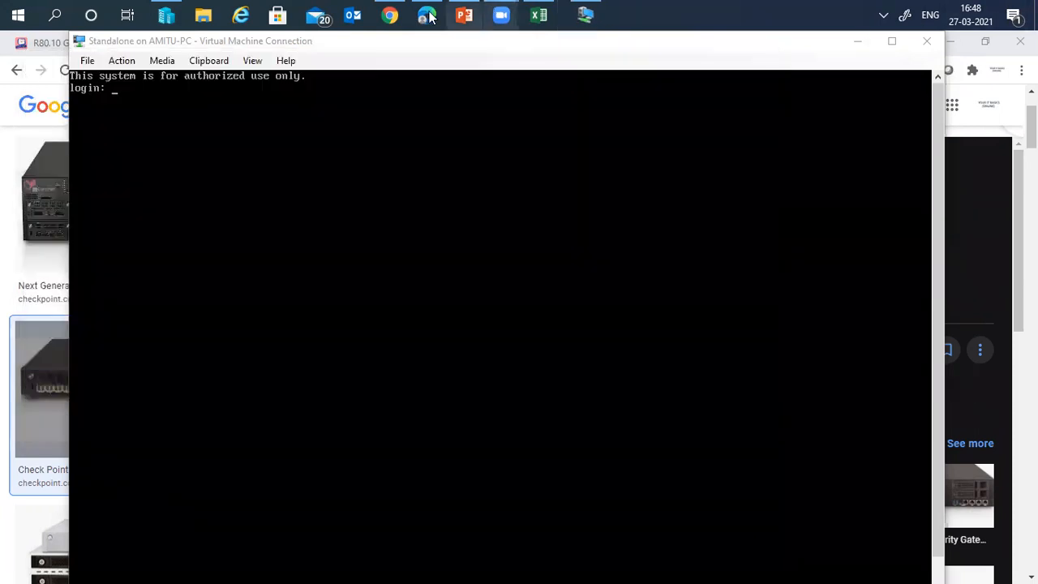
{"action": "left_click", "coordinate": [292, 67]}
{"action": "key", "text": "Return"}
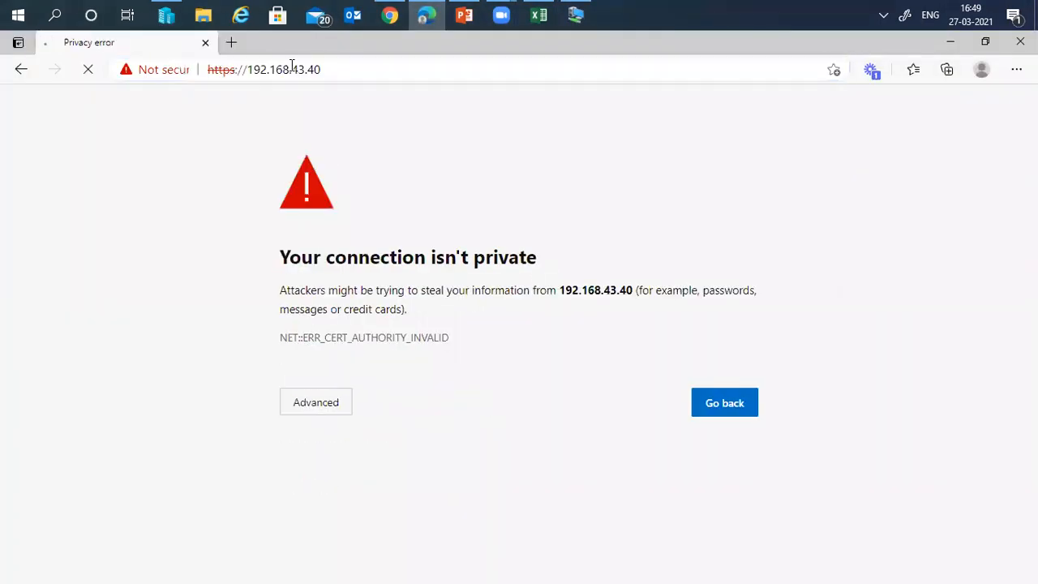
{"action": "left_click", "coordinate": [326, 402]}
{"action": "left_click", "coordinate": [309, 419]}
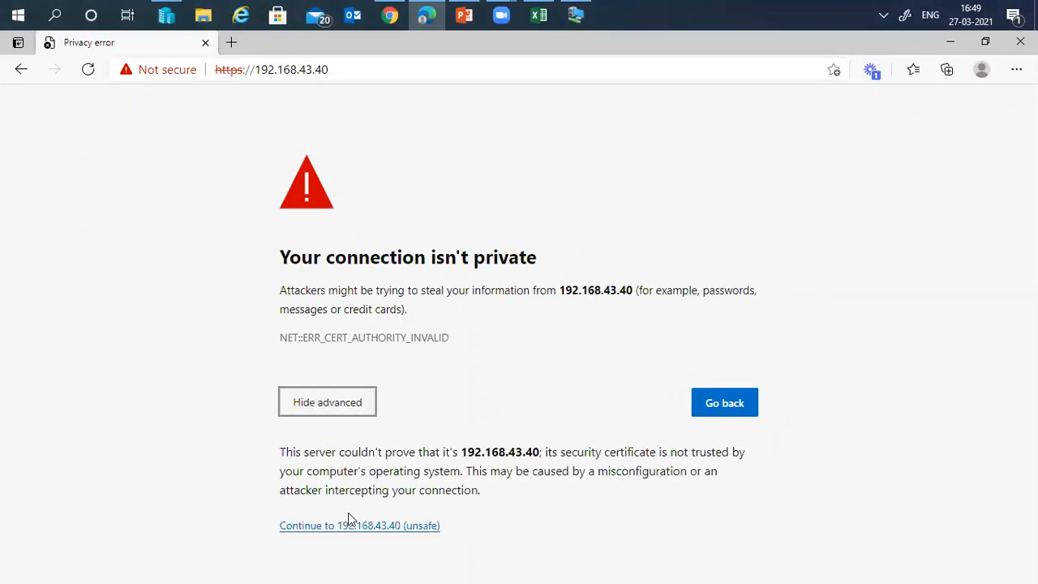
{"action": "left_click", "coordinate": [331, 527]}
- Log in to the Gaia Portal as admin with the account password
{"action": "type", "text": "admin"}
{"action": "key", "text": "Tab"}
{"action": "type", "text": "admin"}
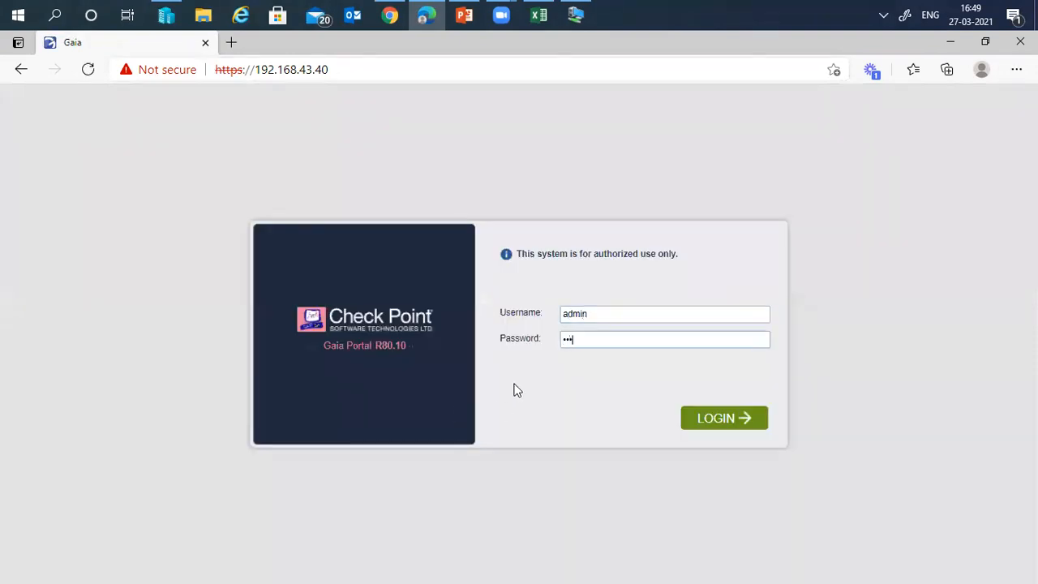
{"action": "type", "text": "@123"}
{"action": "key", "text": "Return"}
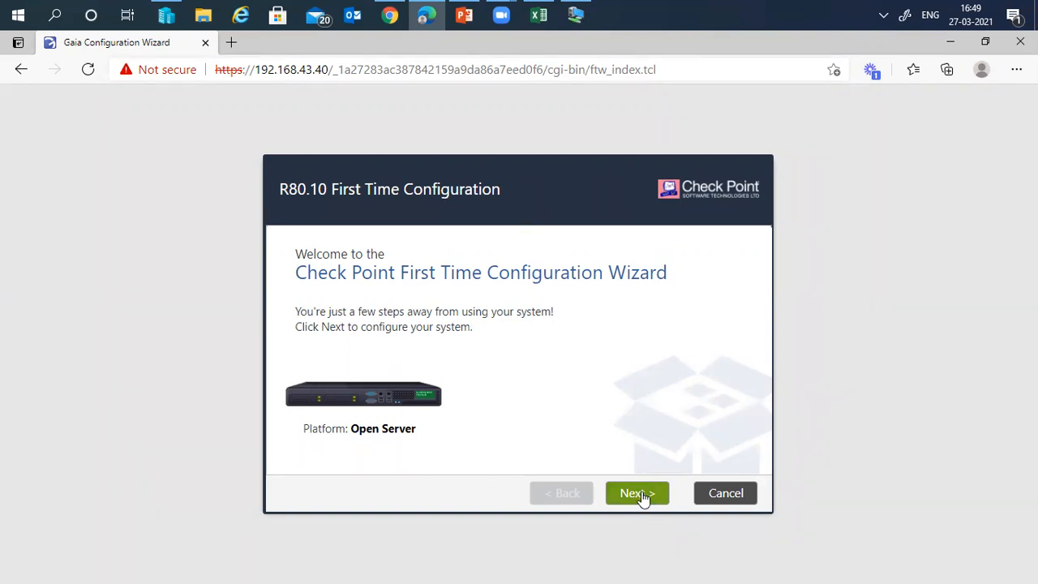
- Pass the welcome page, keep 'Continue with R80.10 configuration', and reach Management Connection
{"action": "left_click_drag", "start_coordinate": [541, 278], "coordinate": [637, 278]}
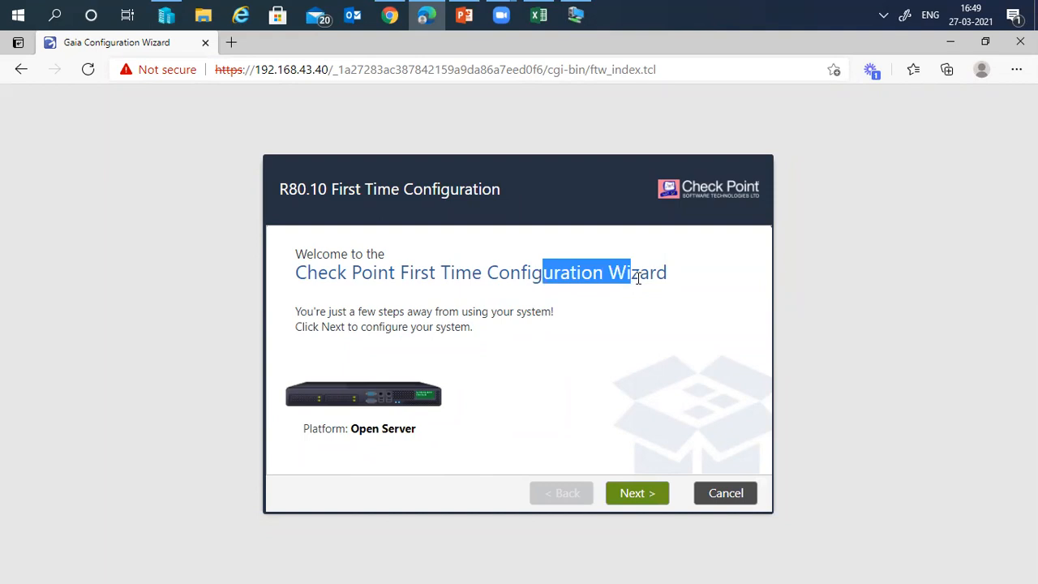
{"action": "left_click", "coordinate": [642, 499]}
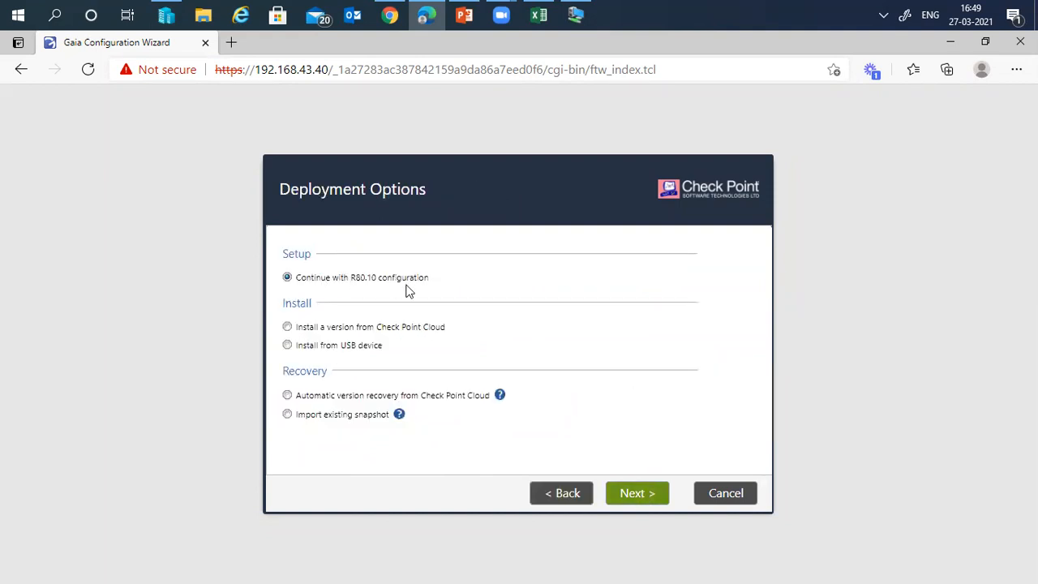
{"action": "left_click", "coordinate": [640, 498]}
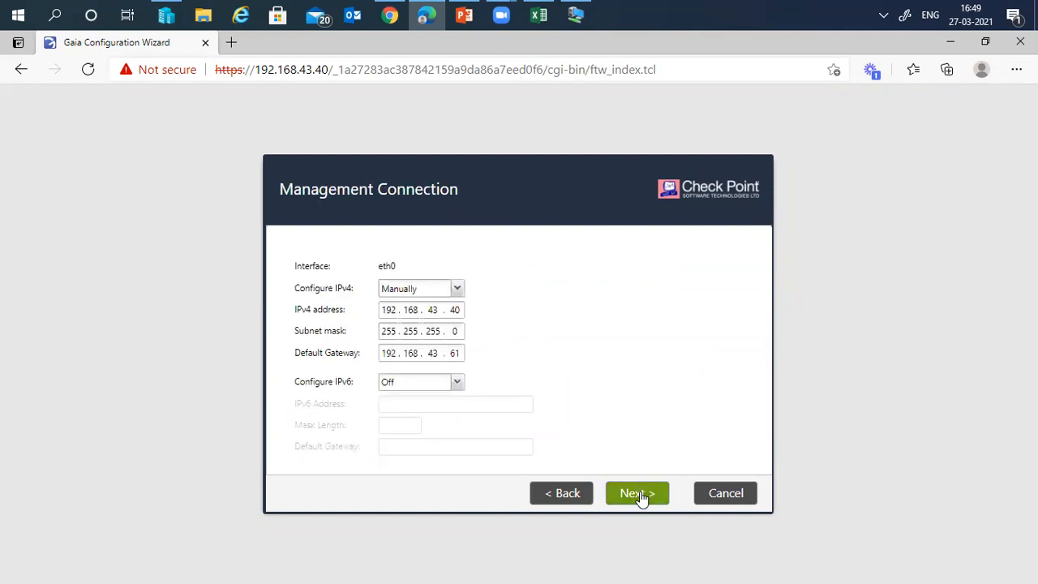
{"action": "double_click", "coordinate": [456, 310]}
{"action": "left_click", "coordinate": [565, 349]}
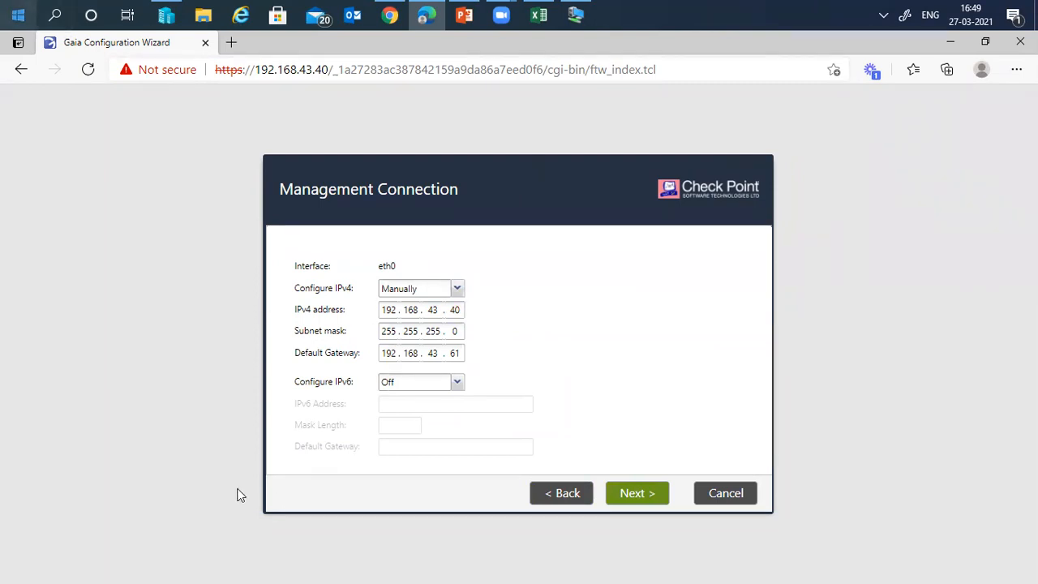
- Accept Management Connection and set eth1 IPv4 manually to 10.20.30.1 / 255.255.255.0
{"action": "left_click", "coordinate": [640, 494]}
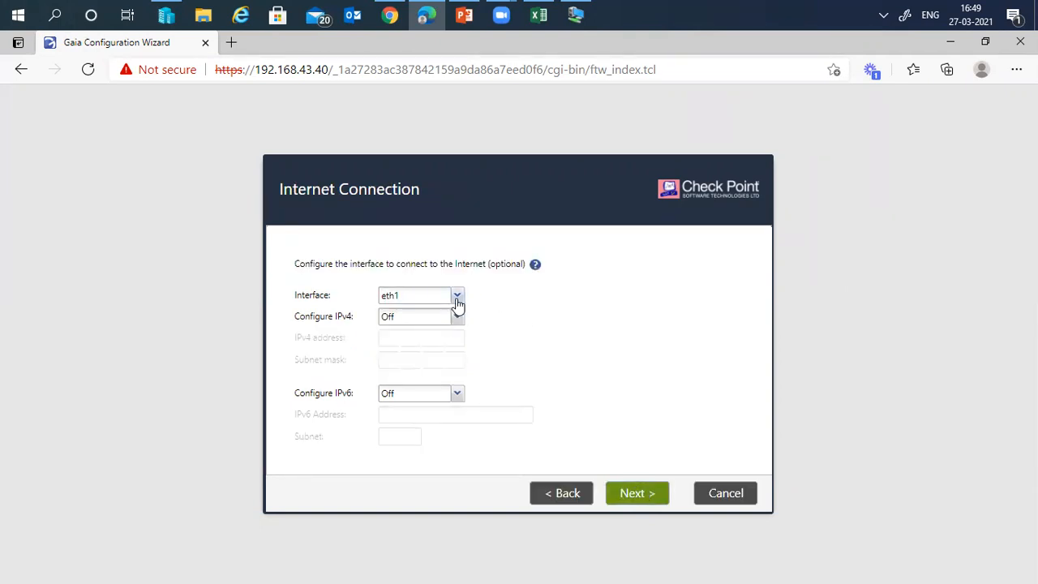
{"action": "left_click", "coordinate": [457, 317]}
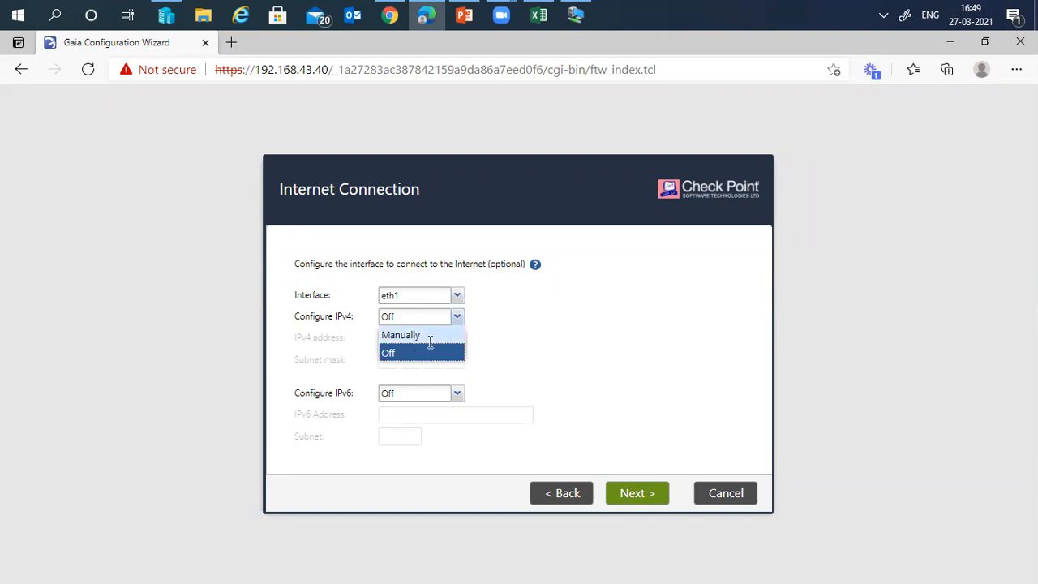
{"action": "left_click", "coordinate": [427, 336]}
{"action": "type", "text": "10.20.30.1"}
{"action": "key", "text": "Tab"}
{"action": "type", "text": "255 . 255 . 255 . 0"}
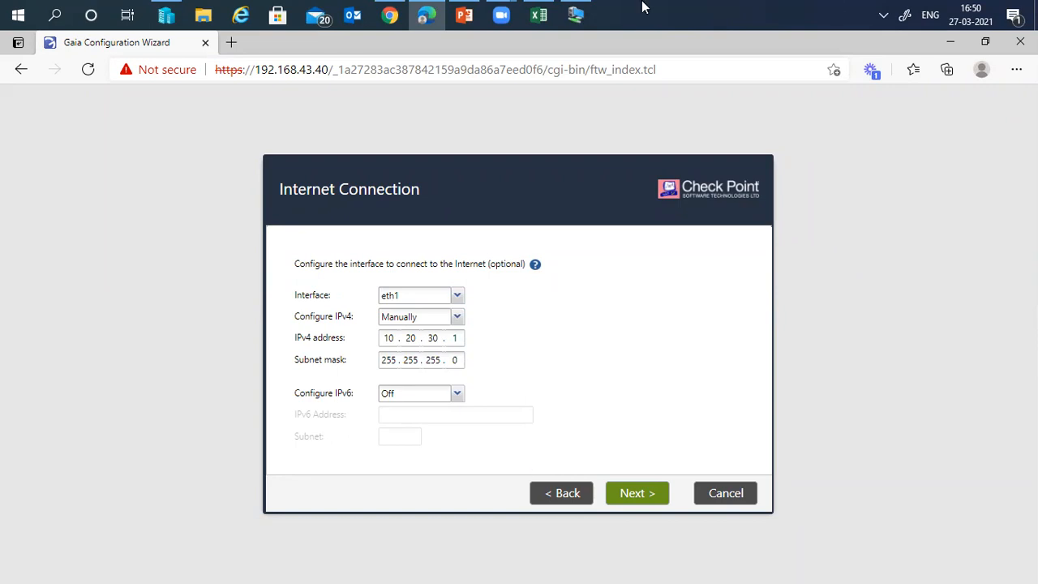
- Check the eth-1 address 10.20.30.1 on the lab diagram, then accept the internet settings
{"action": "left_click", "coordinate": [460, 21]}
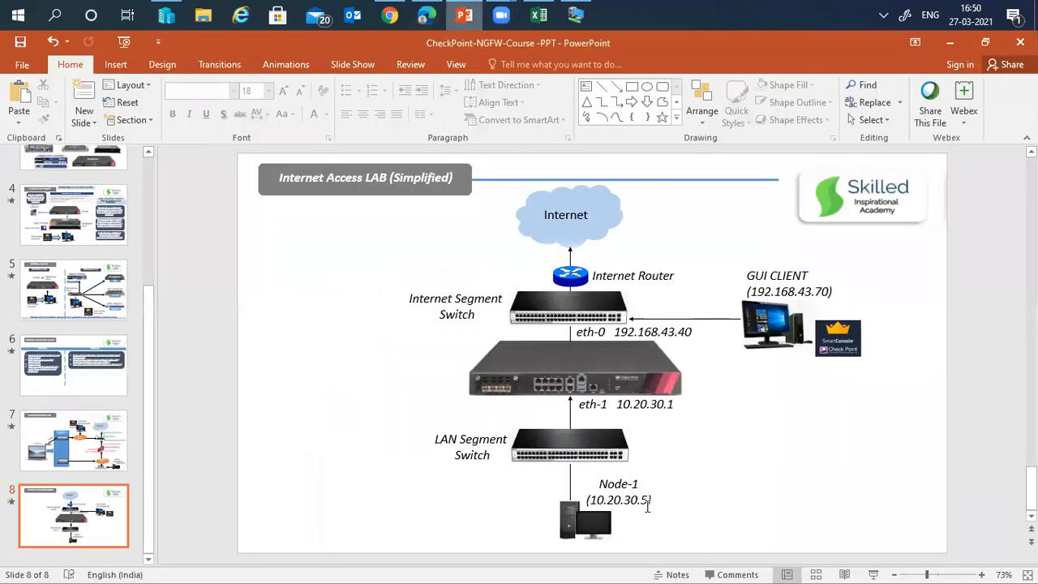
{"action": "left_click", "coordinate": [644, 405]}
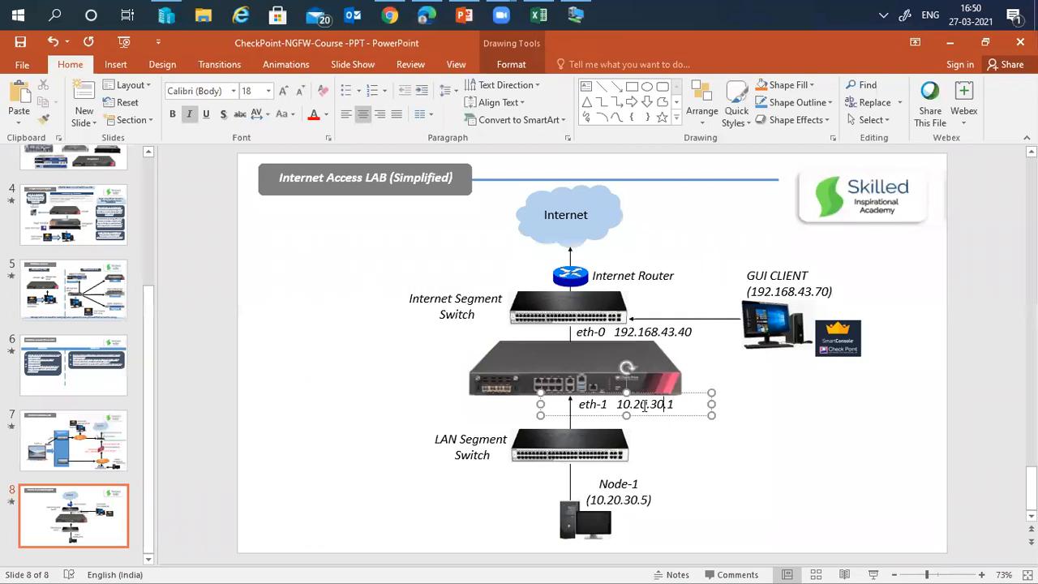
{"action": "double_click", "coordinate": [645, 405]}
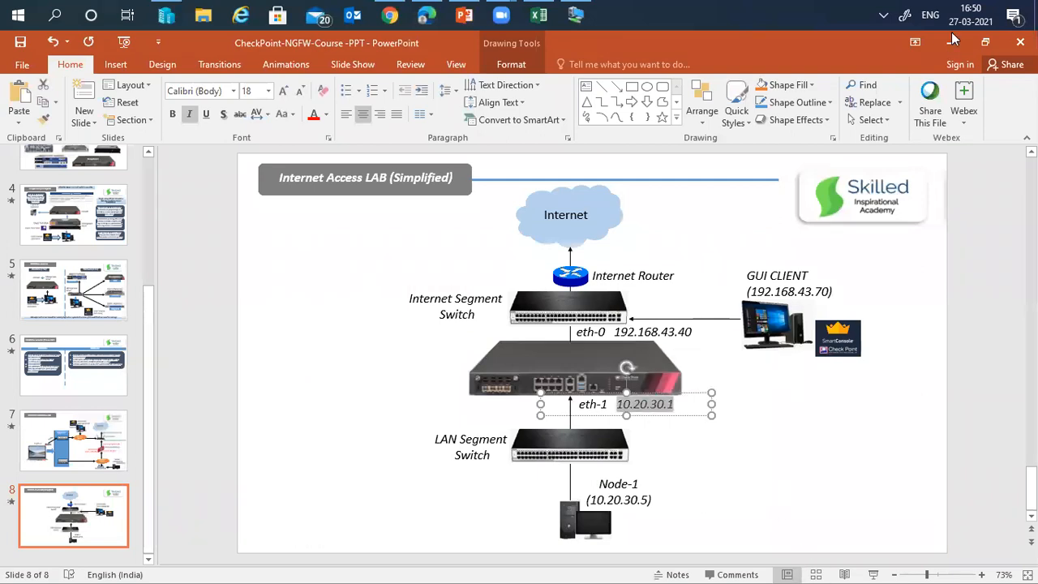
{"action": "key", "text": "alt+Tab"}
{"action": "left_click", "coordinate": [635, 493]}
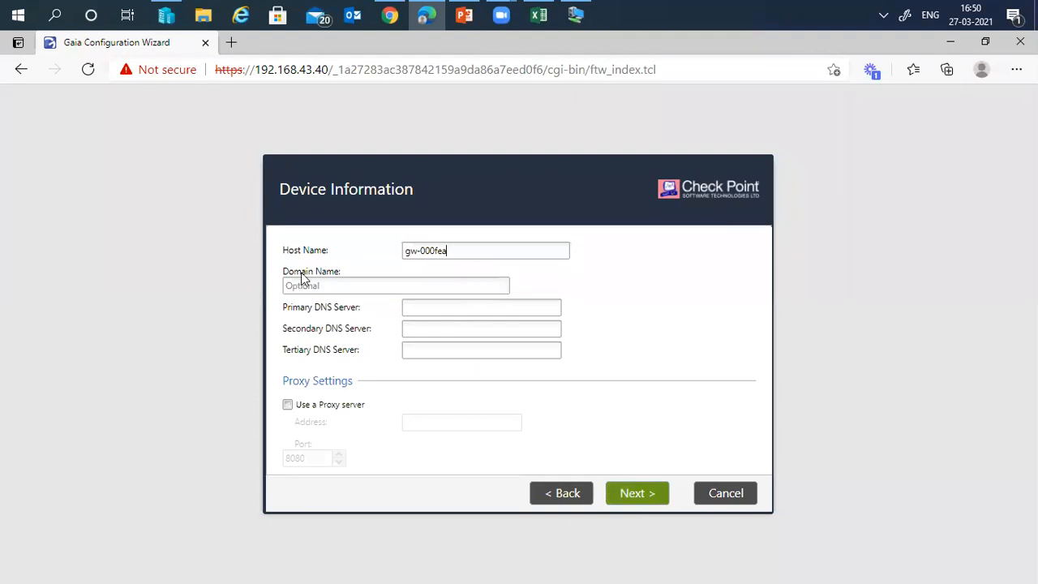
- Set the host name to Lab-Standalone, leave the proxy server disabled, and continue
{"action": "type", "text": "Lab-Standalone"}
{"action": "left_click", "coordinate": [285, 404]}
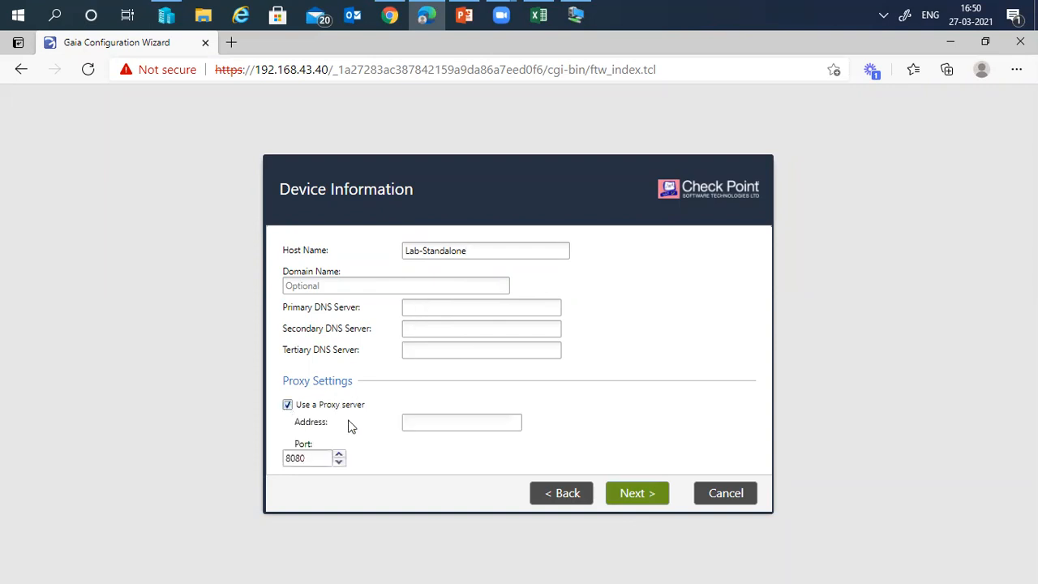
{"action": "left_click", "coordinate": [288, 406]}
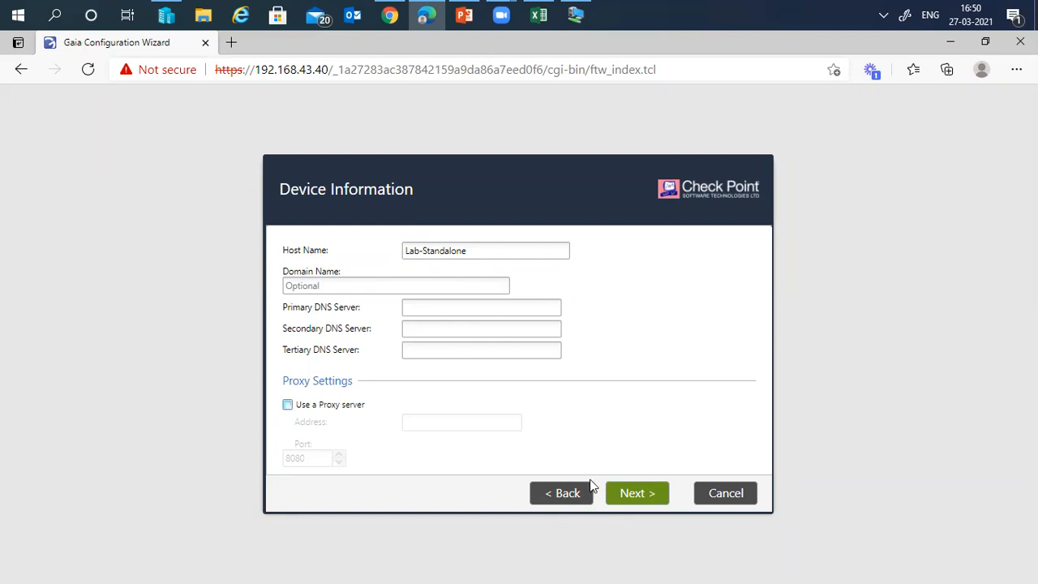
{"action": "left_click", "coordinate": [626, 494]}
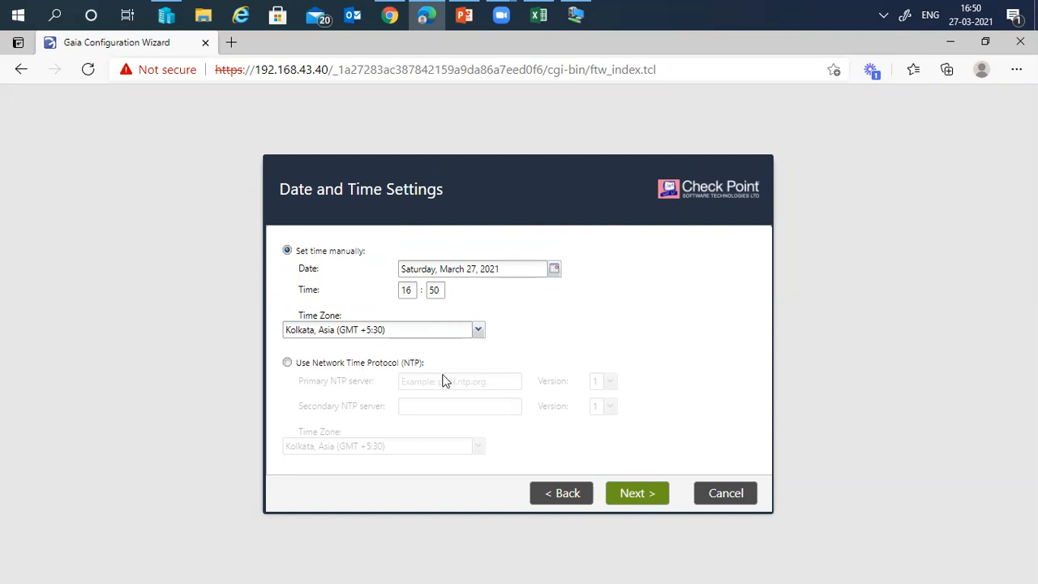
- Accept the manual date and time with the Kolkata time zone and continue to Installation Type
{"action": "left_click", "coordinate": [637, 493]}
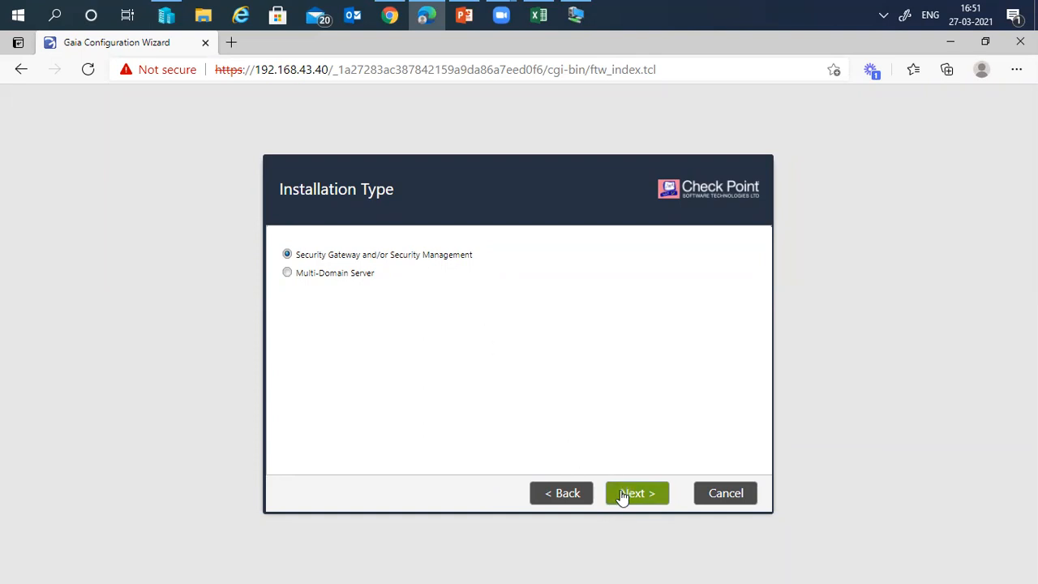
- Keep 'Security Gateway and/or Security Management' as the installation type and continue to Products
{"action": "left_click", "coordinate": [646, 496]}
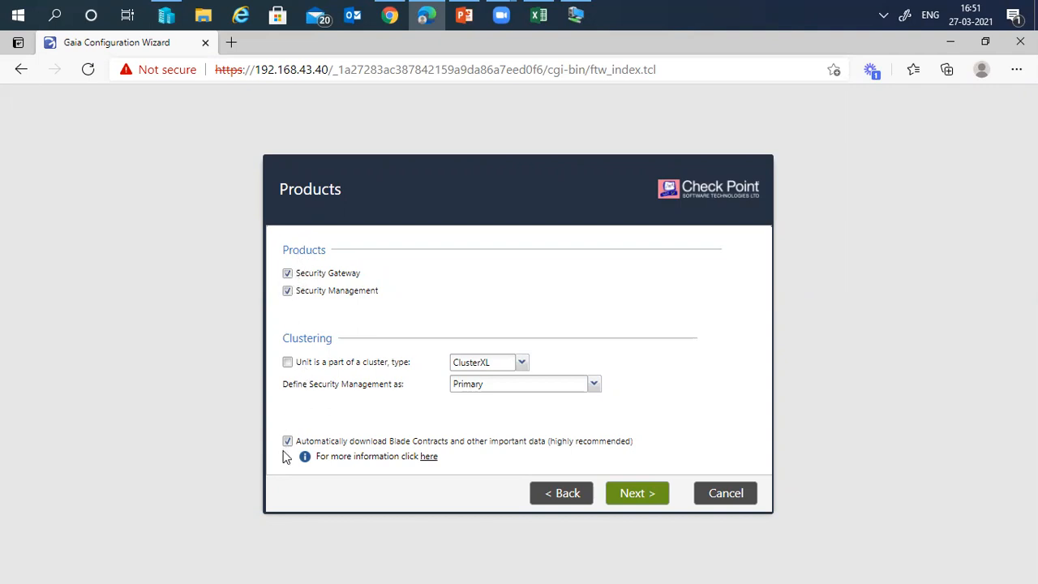
- Review the Primary role and ClusterXL options, ending with Security Gateway and Security Management both checked
{"action": "left_click", "coordinate": [287, 274]}
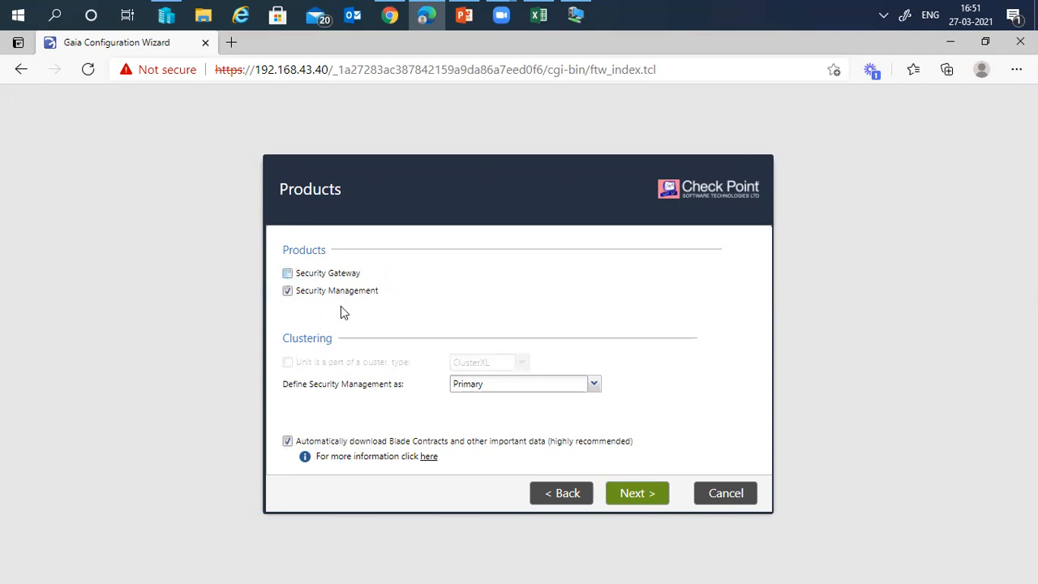
{"action": "left_click", "coordinate": [520, 391]}
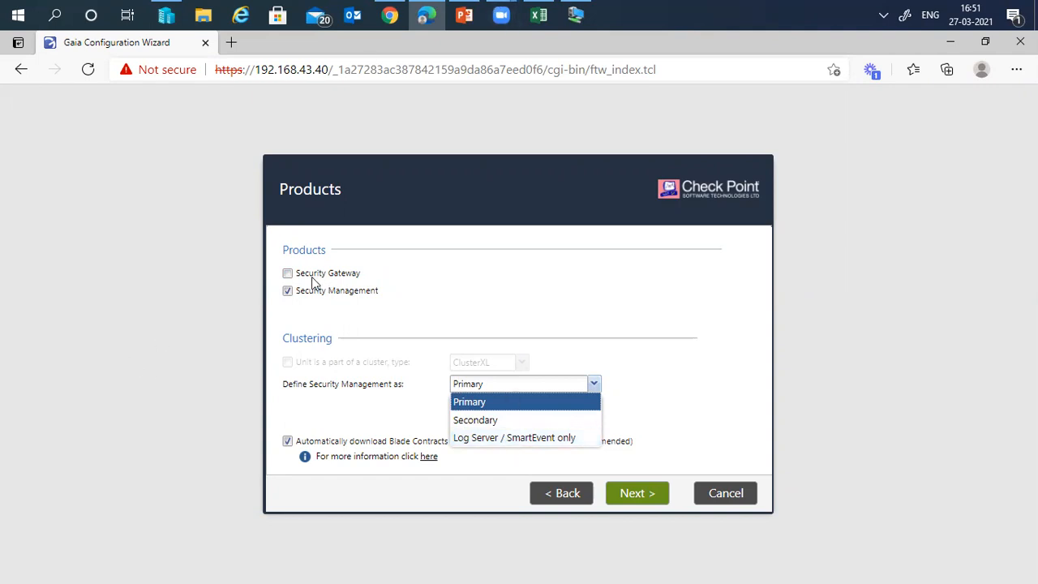
{"action": "left_click", "coordinate": [286, 292]}
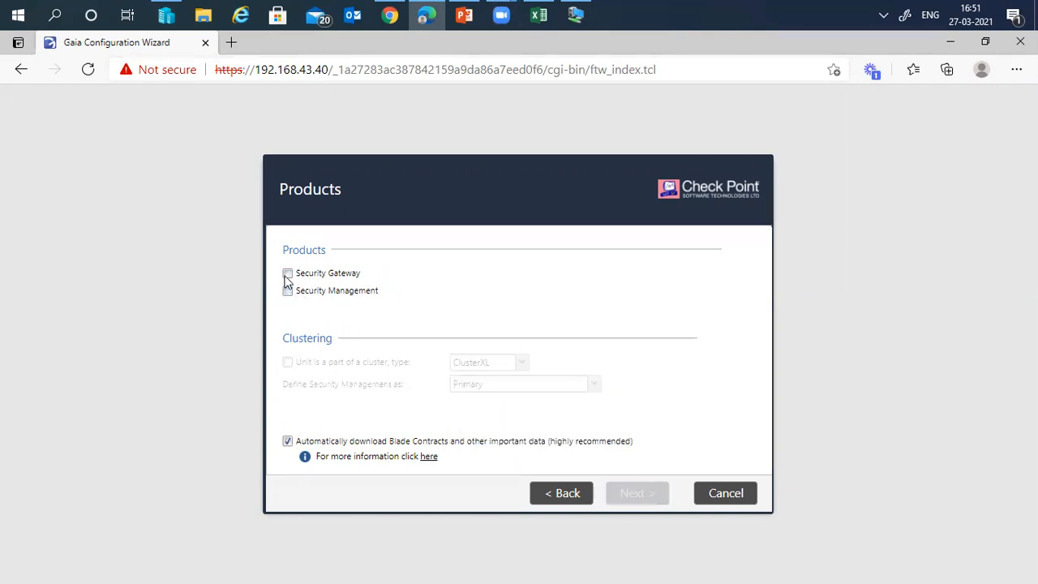
{"action": "left_click", "coordinate": [288, 274]}
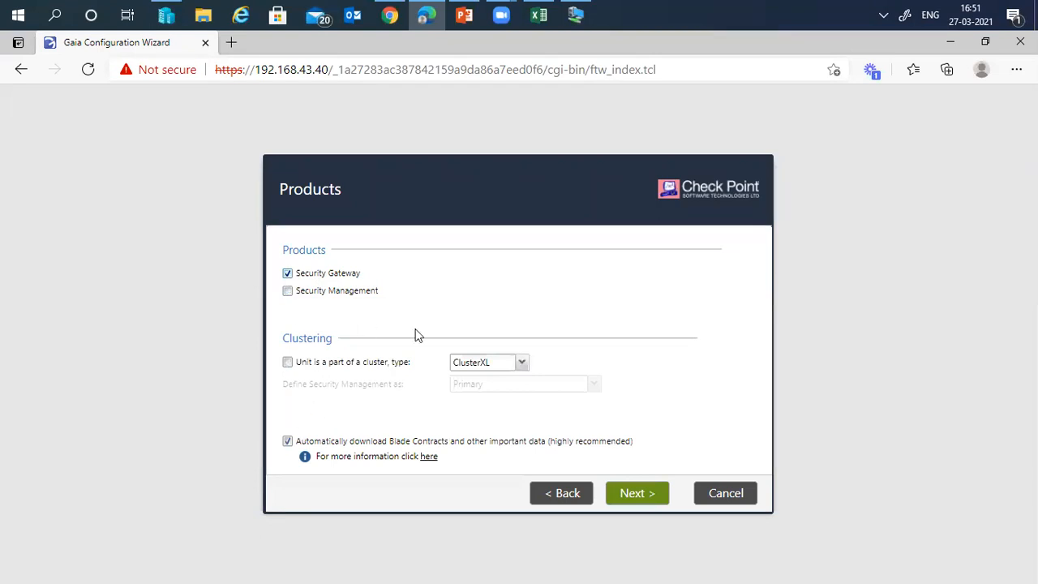
{"action": "left_click", "coordinate": [522, 363]}
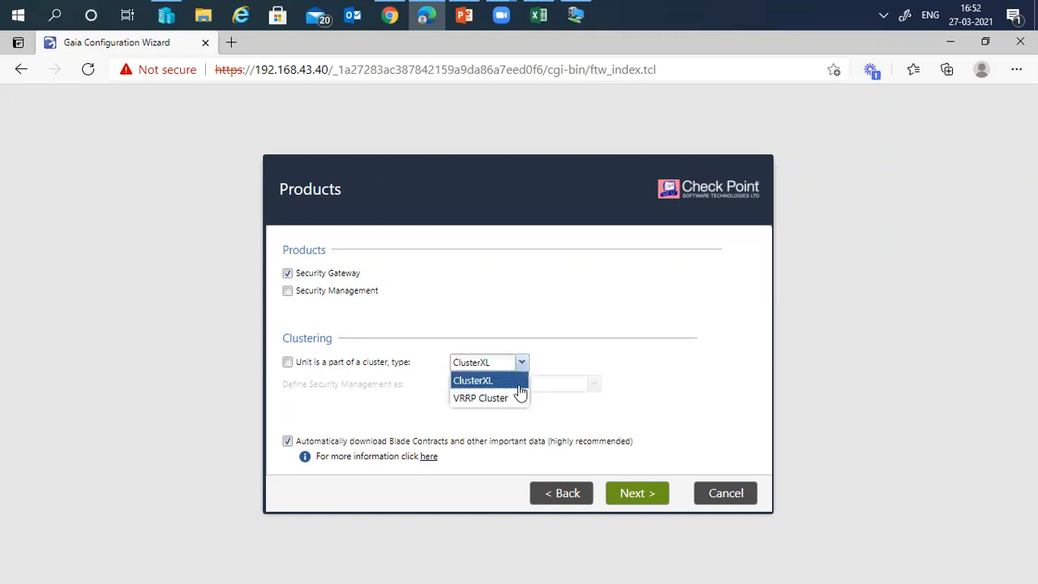
{"action": "left_click", "coordinate": [571, 277]}
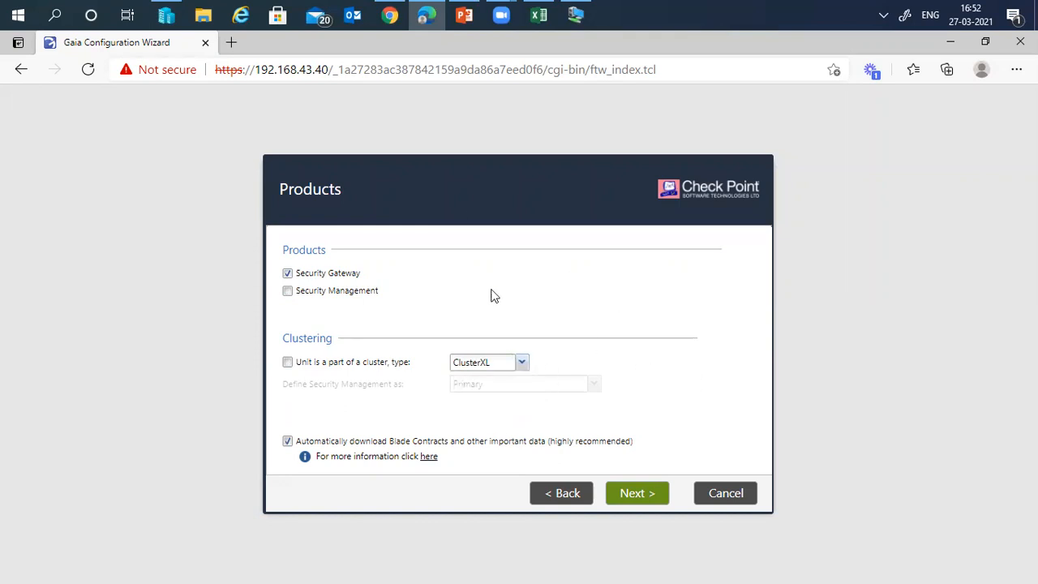
{"action": "left_click", "coordinate": [288, 293]}
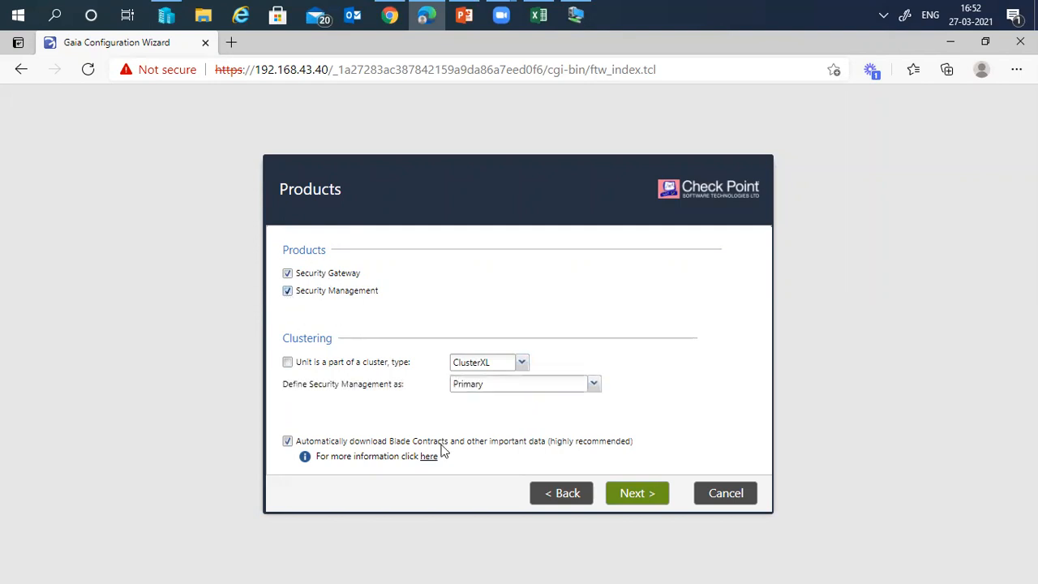
- Uncheck automatic Blade Contracts download, leave the Products page, and confirm Yes in the alert
{"action": "left_click", "coordinate": [288, 442]}
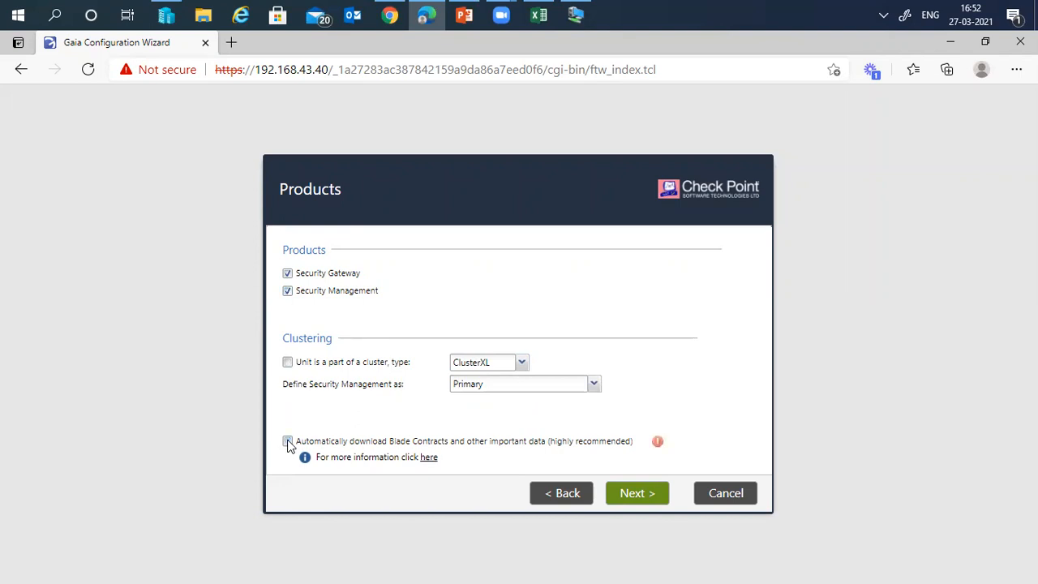
{"action": "left_click_drag", "start_coordinate": [390, 441], "coordinate": [453, 445]}
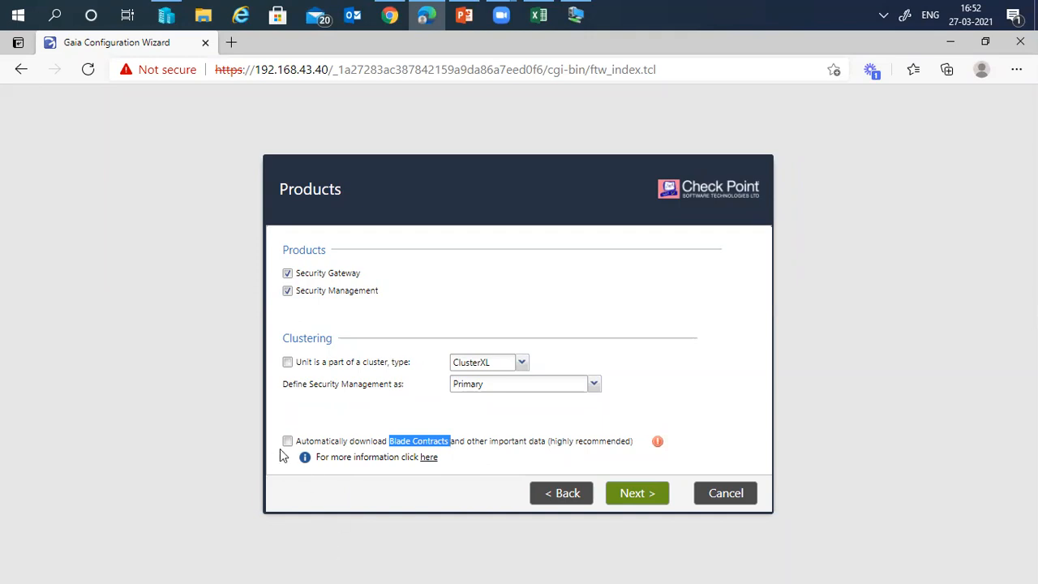
{"action": "left_click", "coordinate": [637, 493]}
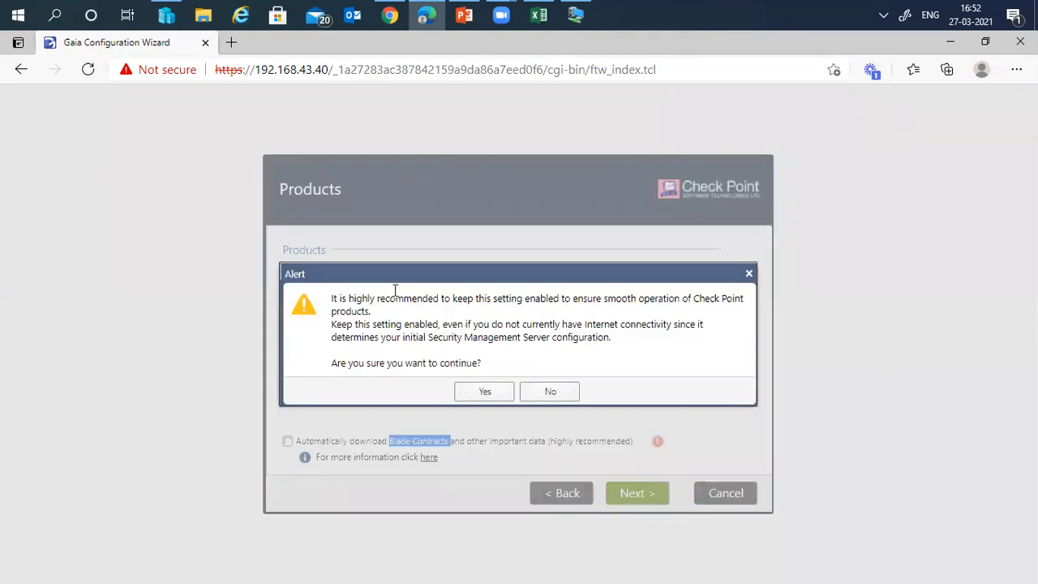
{"action": "left_click", "coordinate": [492, 392]}
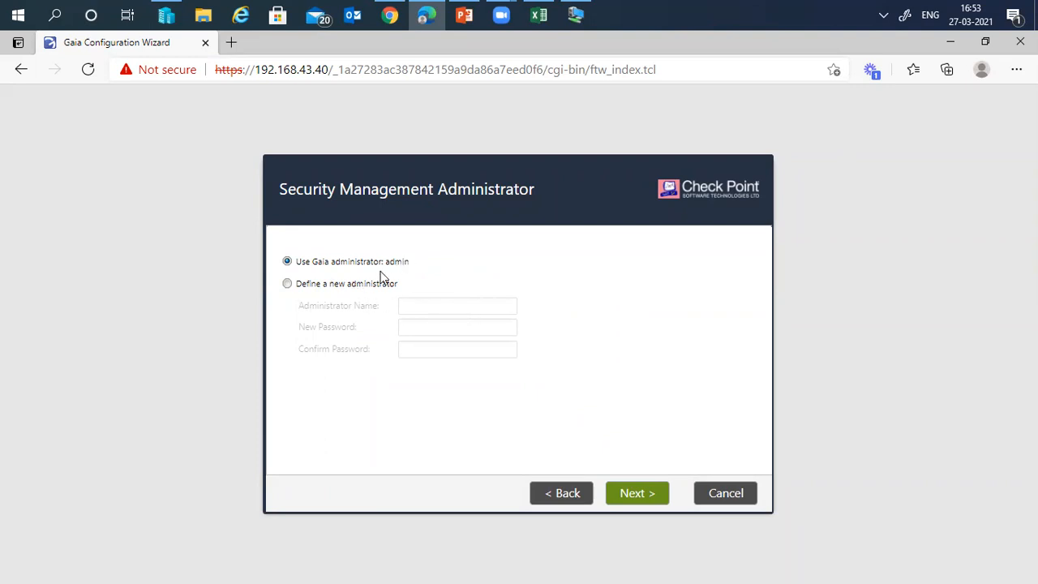
- Choose 'Define a new administrator' and enter its name, a password and the matching confirmation
{"action": "left_click", "coordinate": [350, 284]}
{"action": "left_click", "coordinate": [448, 306]}
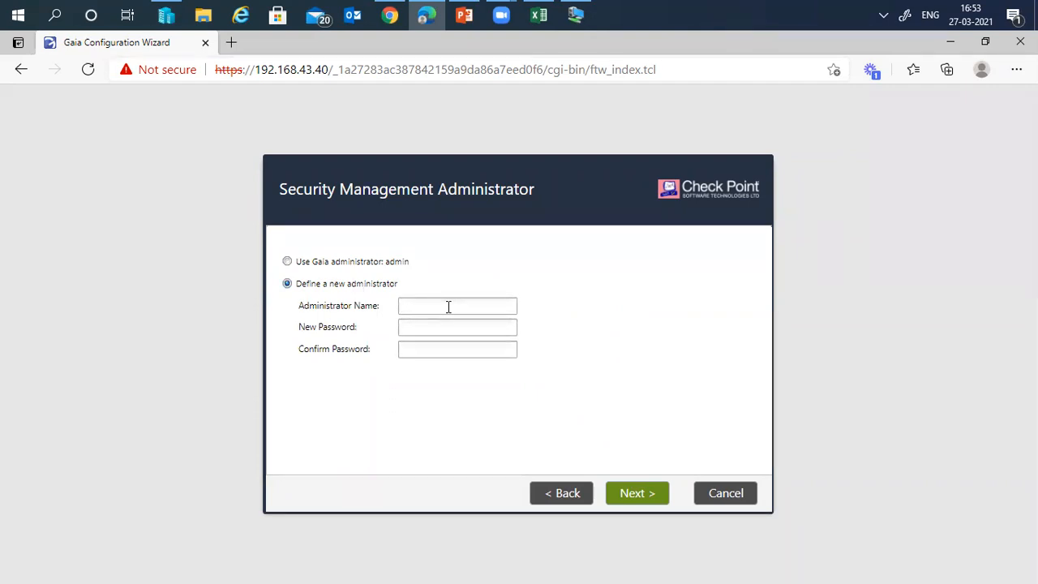
{"action": "type", "text": "fwadmin"}
{"action": "key", "text": "BackSpace"}
{"action": "key", "text": "BackSpace"}
{"action": "key", "text": "BackSpace"}
{"action": "key", "text": "BackSpace"}
{"action": "type", "text": "dmin"}
{"action": "key", "text": "Tab"}
{"action": "type", "text": "•••••••"}
{"action": "key", "text": "Tab"}
{"action": "type", "text": "•••••••"}
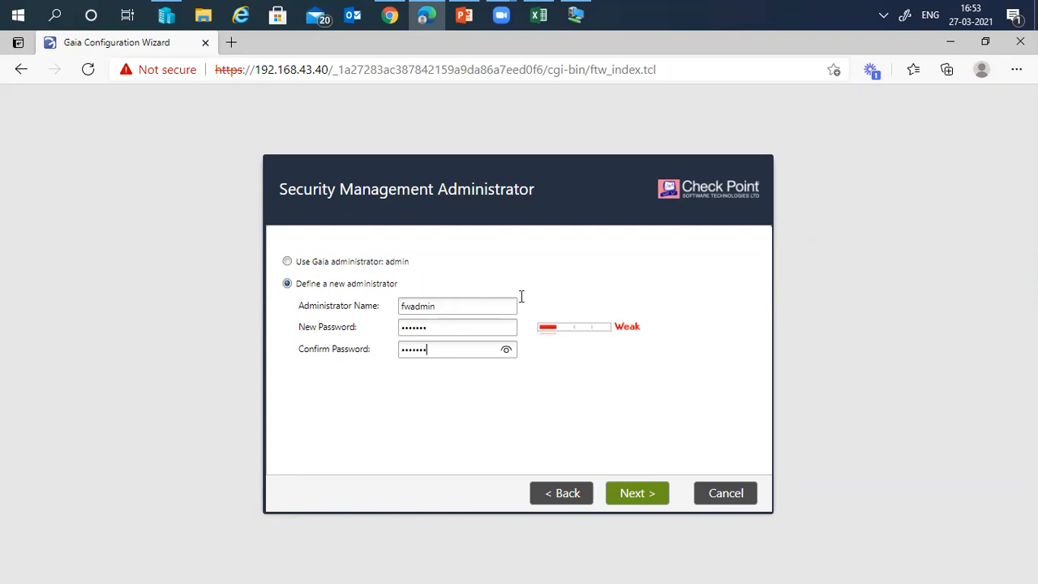
- Reach the GUI Clients page and try the This machine and Network access options
{"action": "left_click", "coordinate": [638, 499]}
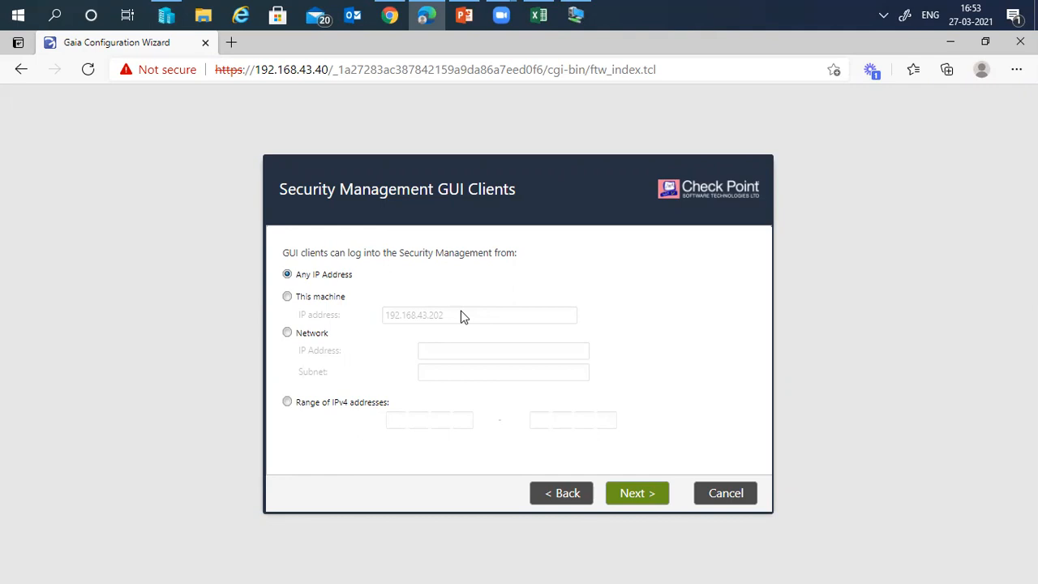
{"action": "left_click_drag", "start_coordinate": [282, 253], "coordinate": [332, 252]}
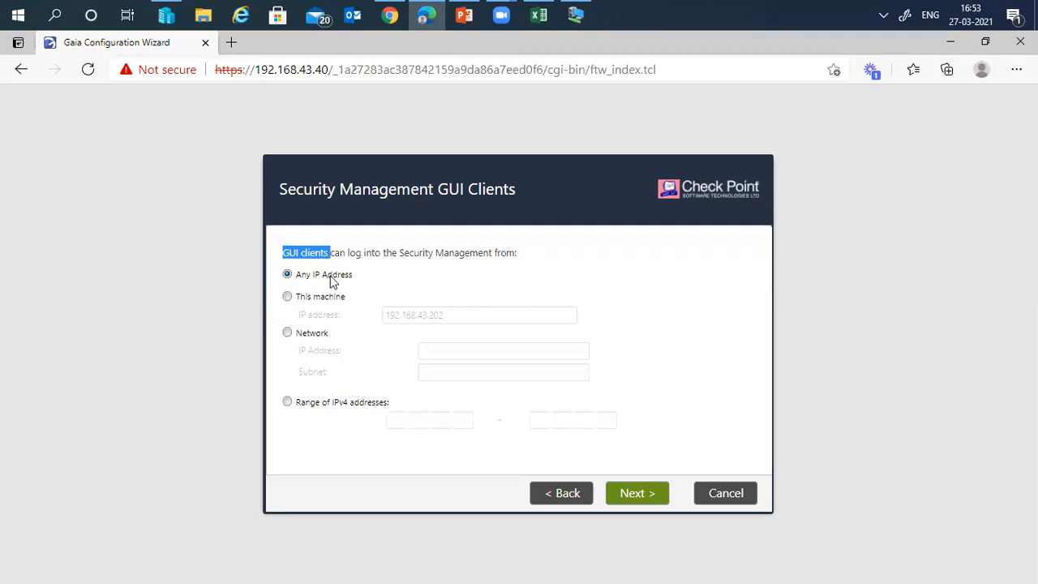
{"action": "left_click", "coordinate": [317, 296]}
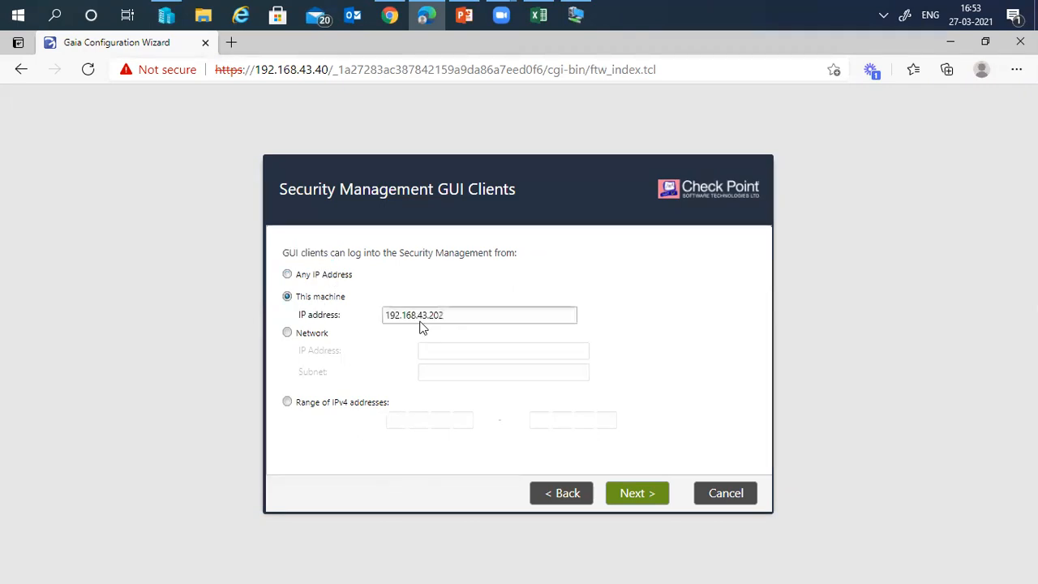
{"action": "left_click", "coordinate": [319, 333]}
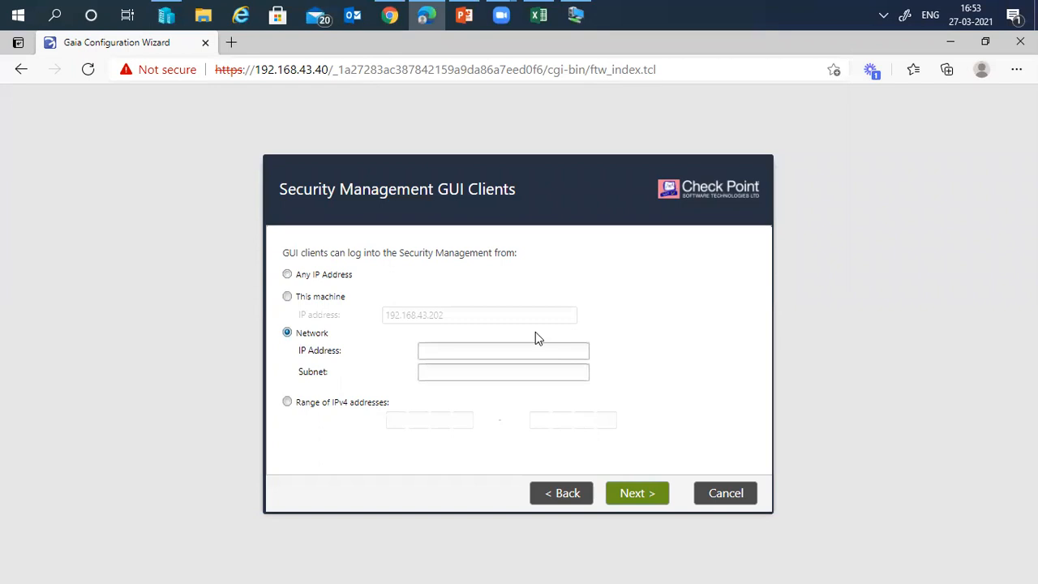
{"action": "left_click", "coordinate": [518, 351]}
{"action": "left_click", "coordinate": [583, 298]}
- Try the IPv4 range option, settle on Any IP Address, and bring up the PowerPoint lab diagram
{"action": "left_click", "coordinate": [318, 402]}
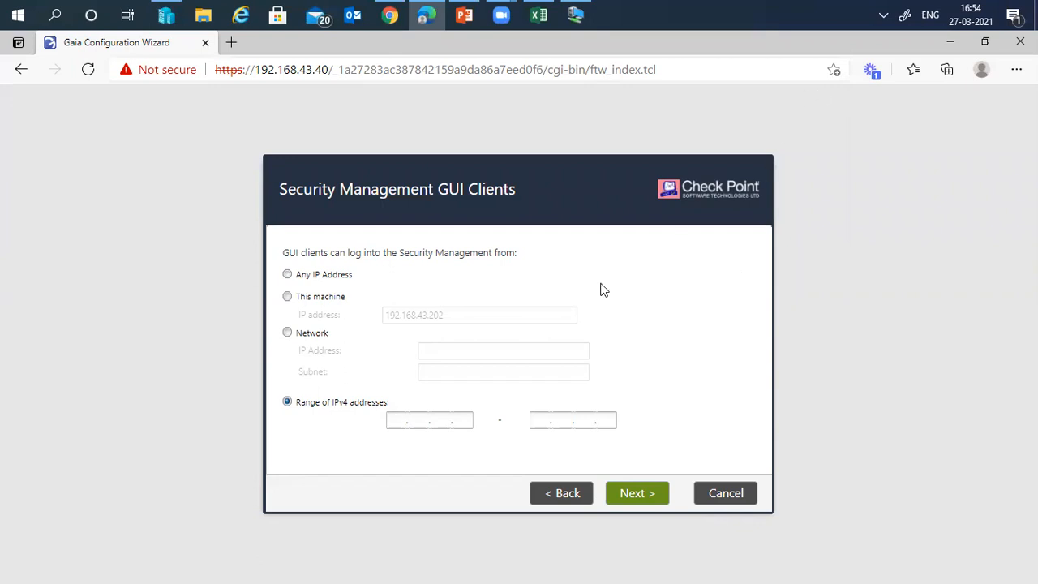
{"action": "left_click_drag", "start_coordinate": [327, 274], "coordinate": [331, 274]}
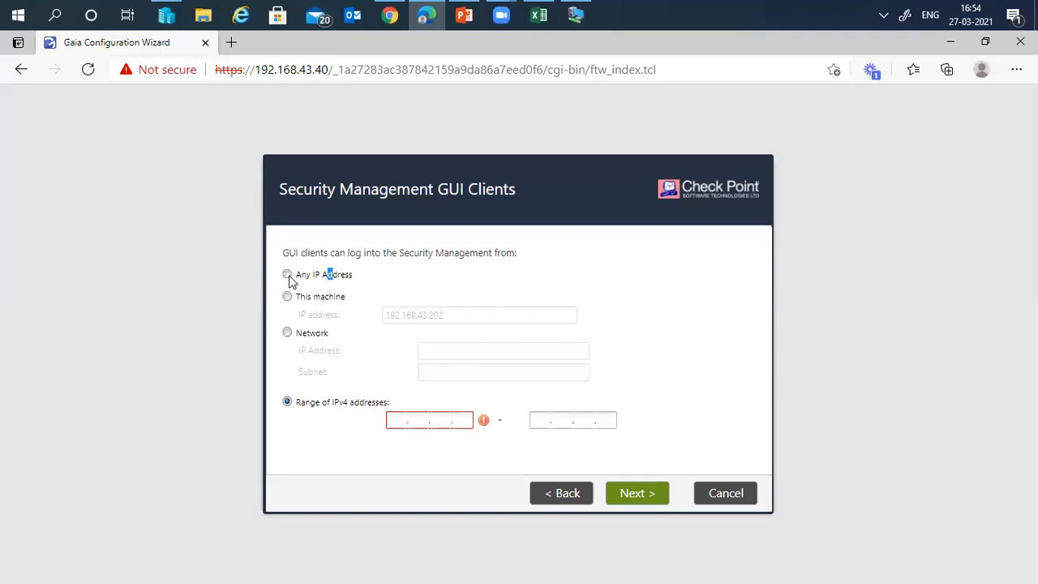
{"action": "left_click", "coordinate": [288, 275]}
{"action": "left_click", "coordinate": [358, 276]}
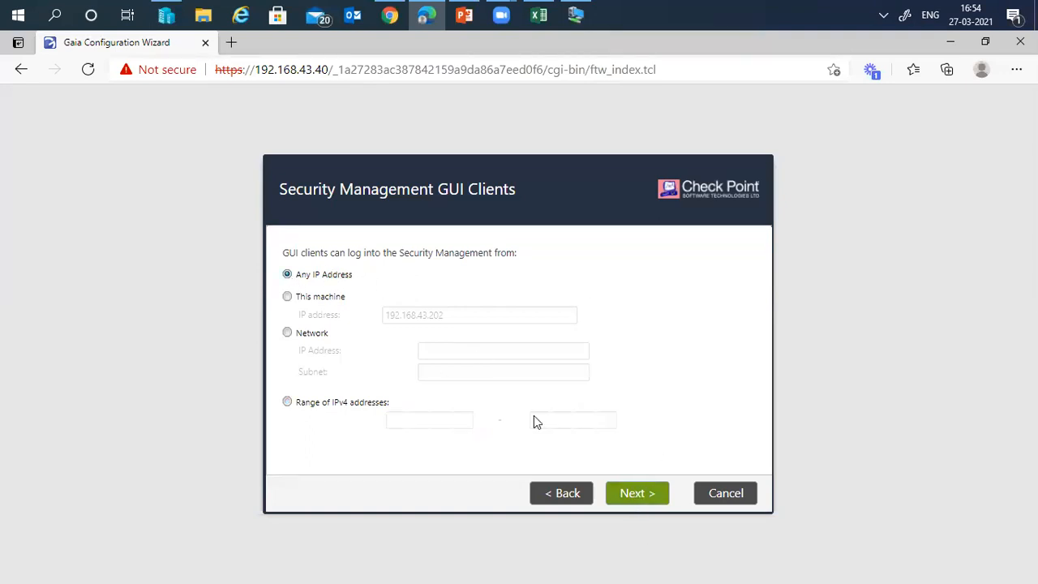
{"action": "left_click", "coordinate": [464, 15]}
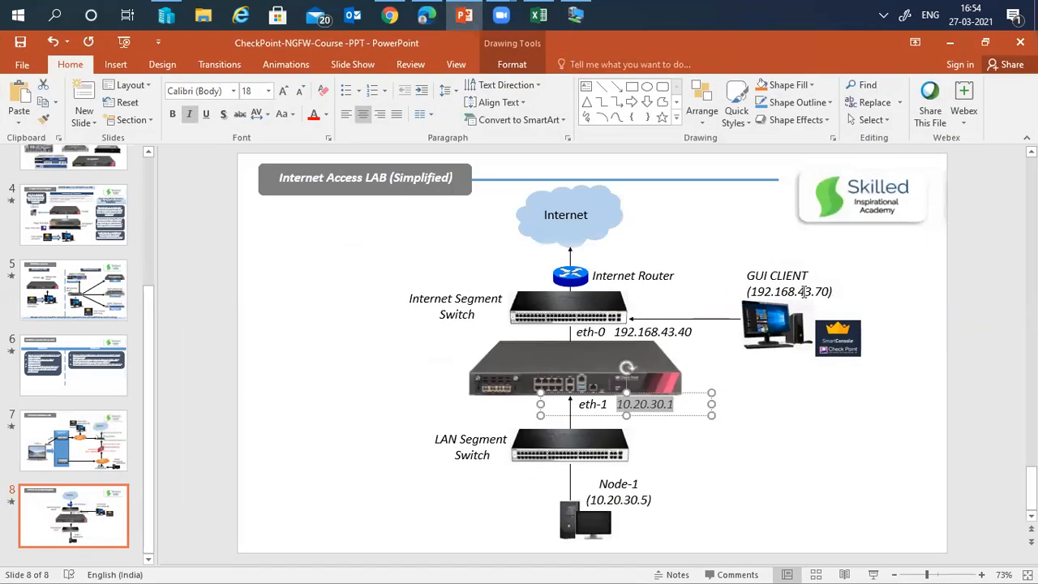
- Highlight the GUI client address 192.168.43.70 on the lab diagram, then return to the Gaia wizard
{"action": "triple_click", "coordinate": [836, 291]}
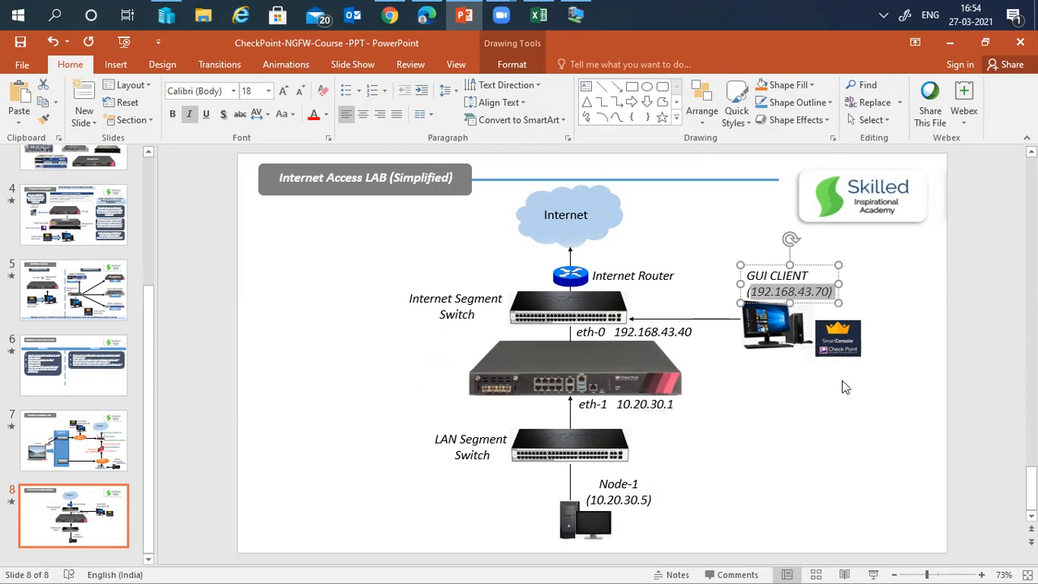
{"action": "left_click", "coordinate": [837, 344]}
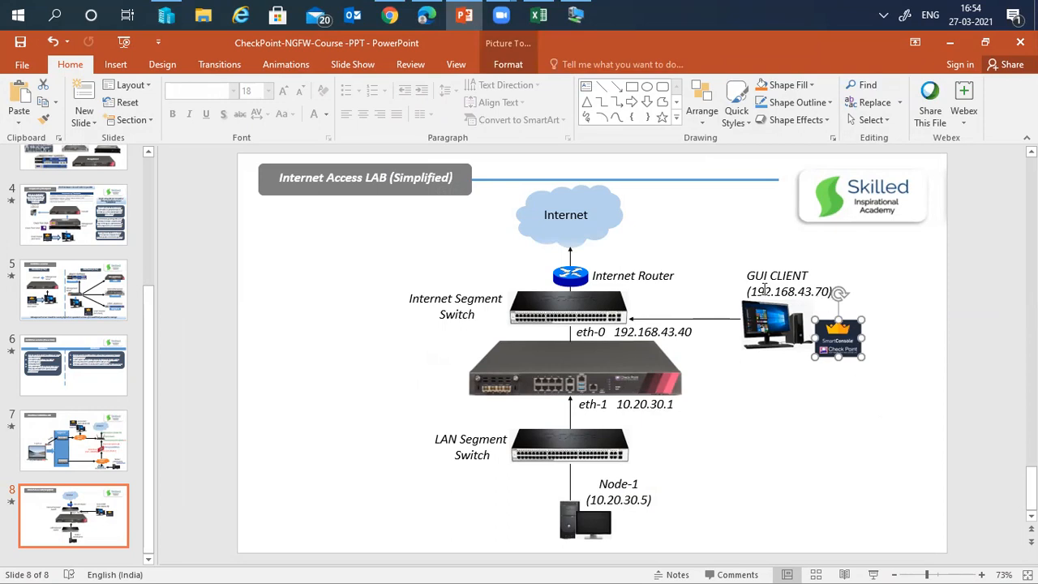
{"action": "left_click_drag", "start_coordinate": [756, 292], "coordinate": [832, 291]}
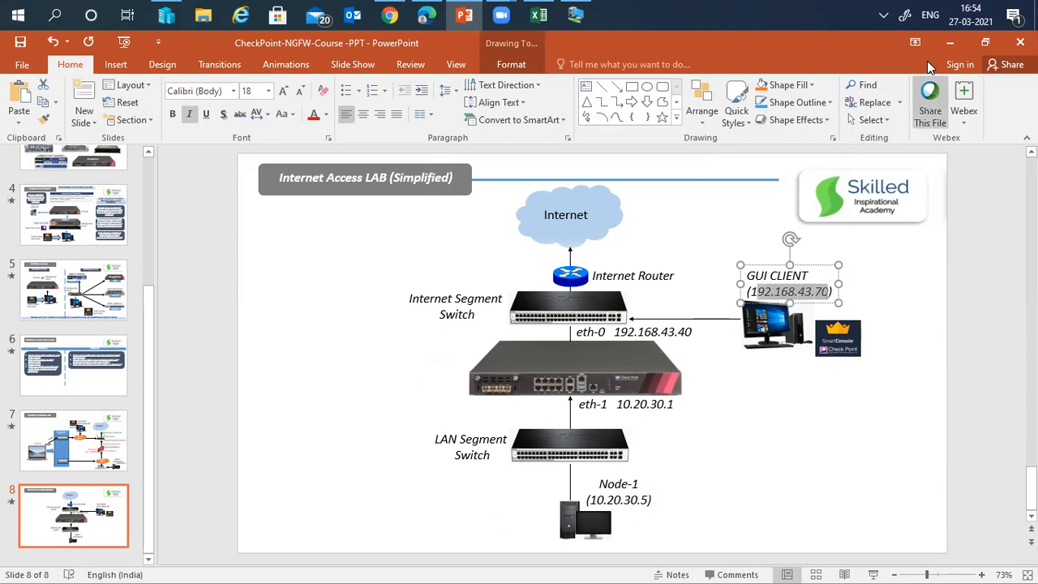
{"action": "left_click", "coordinate": [949, 47]}
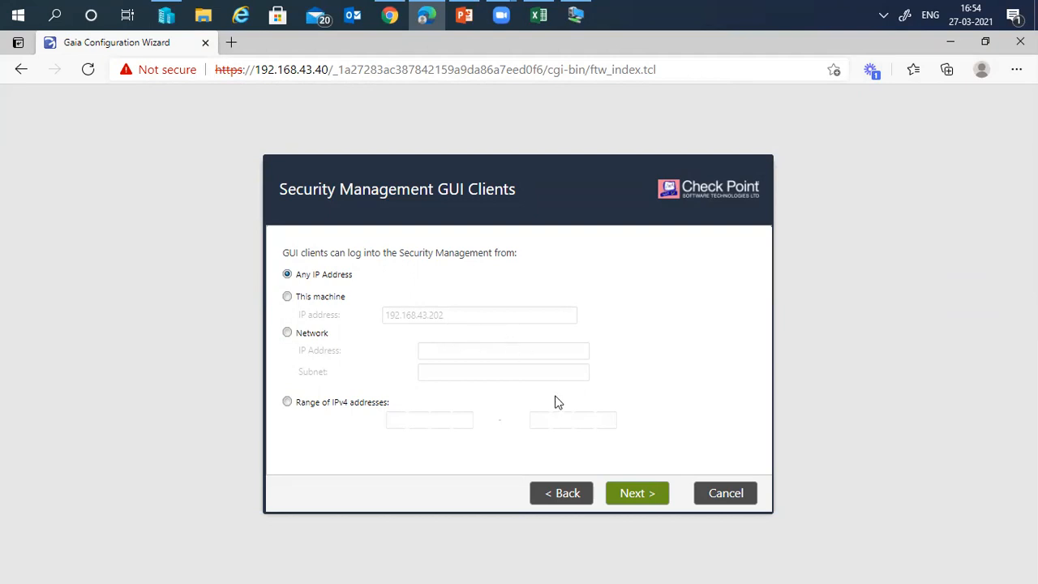
- Restrict GUI client logins to This machine, changing its IP address to 192.168.43.70
{"action": "left_click", "coordinate": [297, 302]}
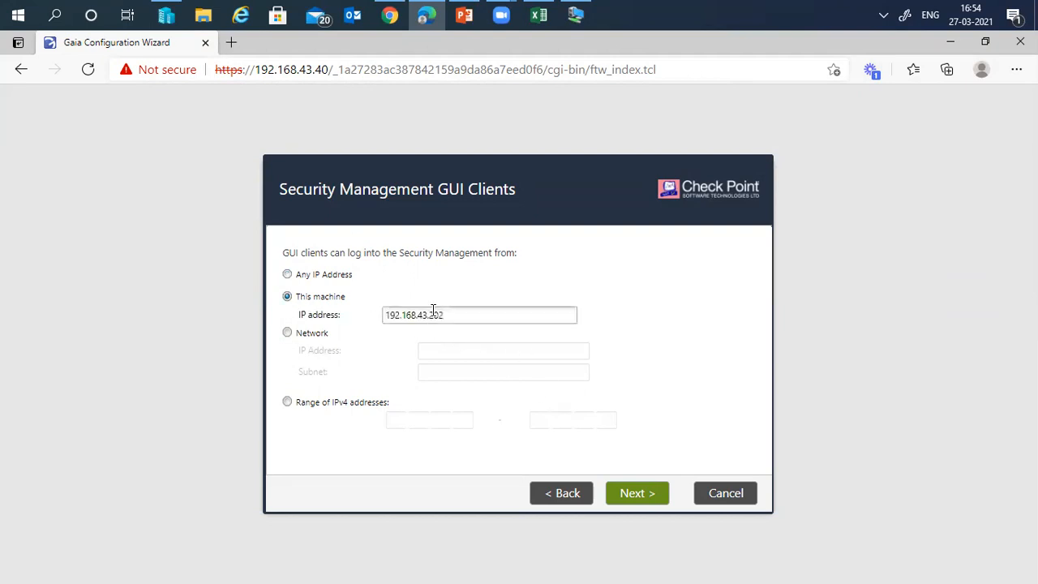
{"action": "left_click", "coordinate": [492, 312]}
{"action": "key", "text": "BackSpace"}
{"action": "key", "text": "BackSpace"}
{"action": "key", "text": "BackSpace"}
{"action": "key", "text": "BackSpace"}
{"action": "type", "text": "70"}
- Go to the summary, uncheck 'Improve product experience', and finish the wizard
{"action": "left_click", "coordinate": [636, 493]}
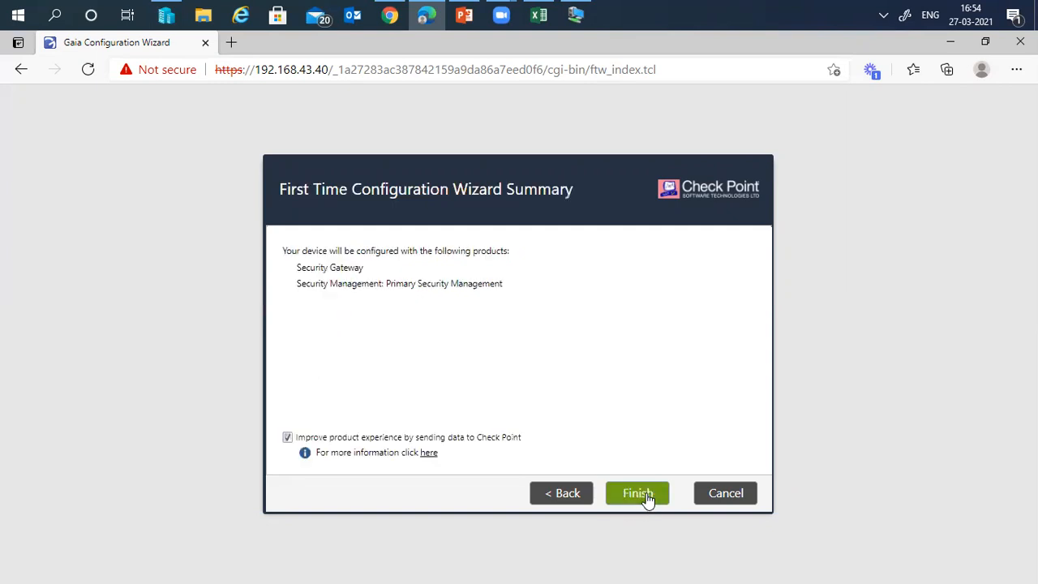
{"action": "left_click", "coordinate": [287, 437]}
{"action": "left_click", "coordinate": [640, 496]}
- Confirm Yes to start configuration and let it run until the restart notice appears
{"action": "left_click", "coordinate": [483, 365]}
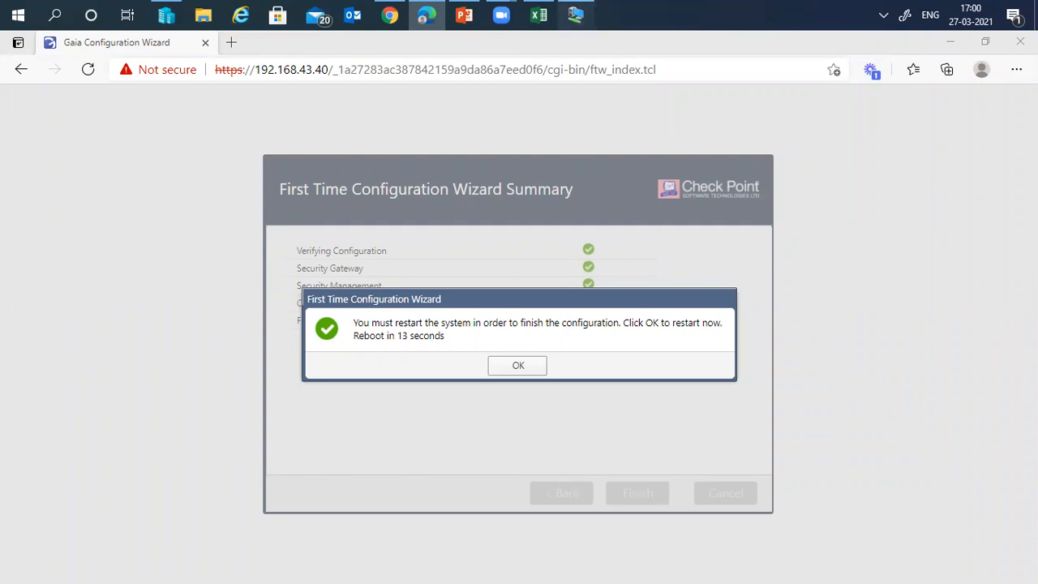
- Bring up the VM Connection console, then minimize it so the Gaia restart countdown keeps running
{"action": "left_click", "coordinate": [575, 15]}
{"action": "left_click", "coordinate": [857, 41]}
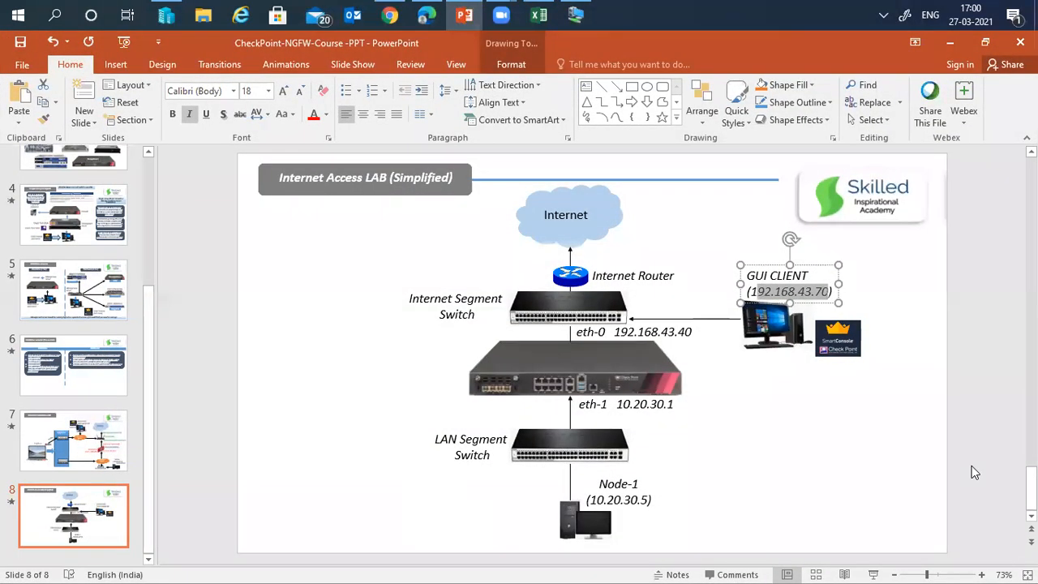
- Present slide 7, Standalone Installation - LAB, from the current slide and advance its diagram animations
{"action": "left_click", "coordinate": [103, 450]}
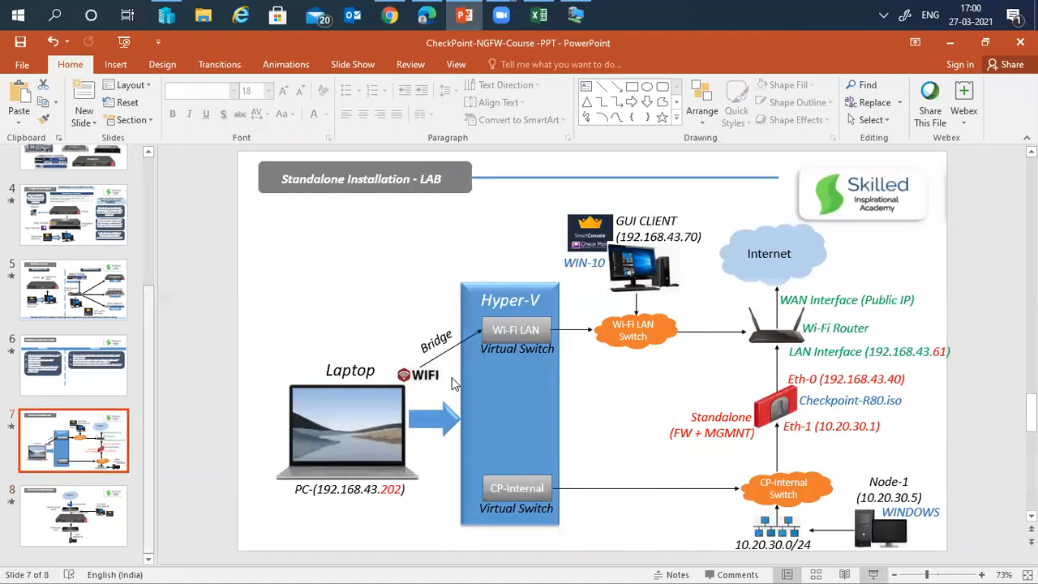
{"action": "key", "text": "shift+F5"}
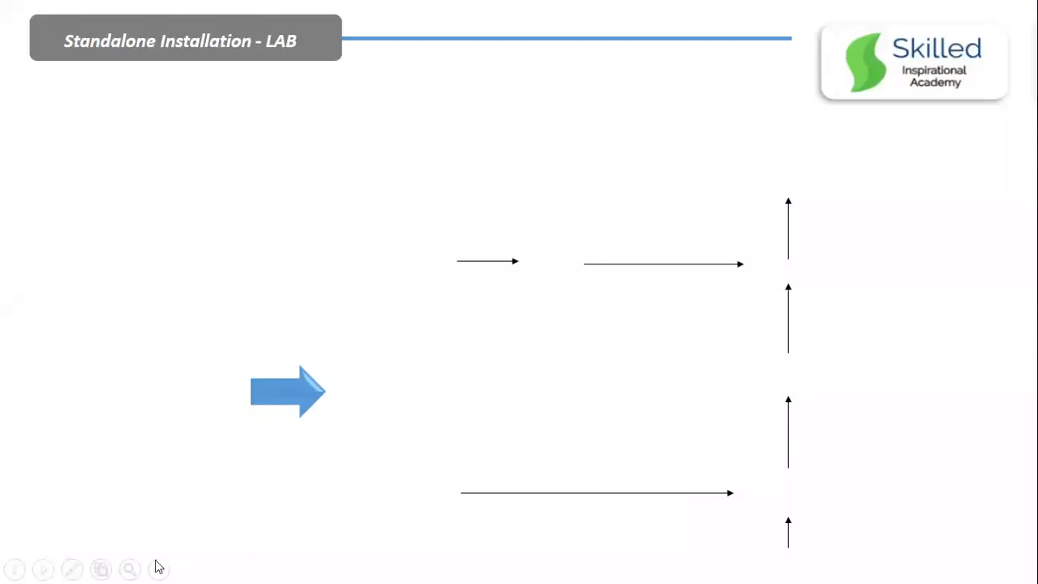
{"action": "left_click", "coordinate": [67, 438]}
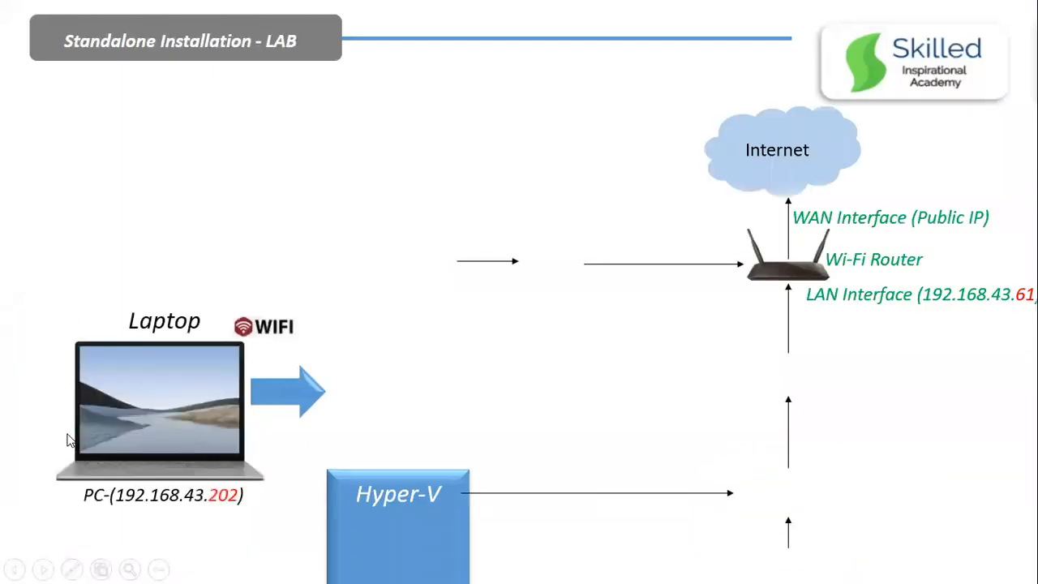
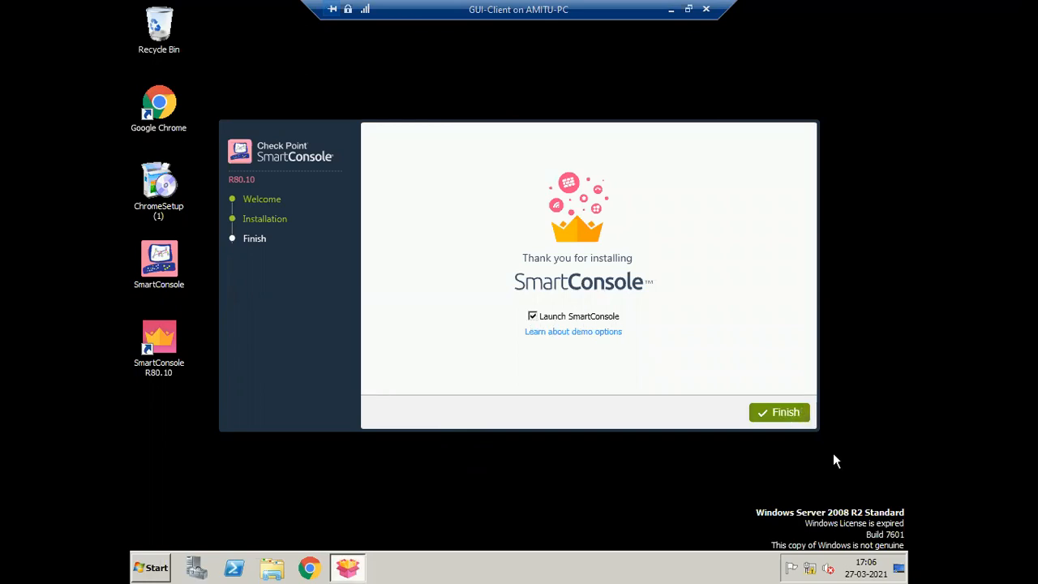
- Finish the R80.10 installer with 'Launch SmartConsole' left checked
{"action": "left_click", "coordinate": [780, 415]}
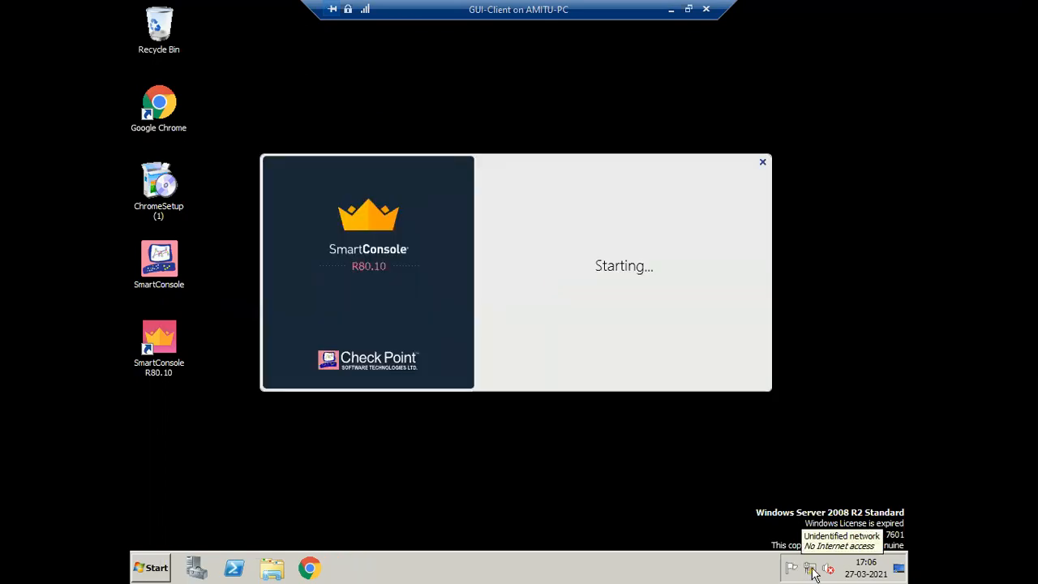
- Change the Local Area Connection's IPv4 address to 192.168.43.70 and re-enable the adapter
{"action": "right_click", "coordinate": [811, 570]}
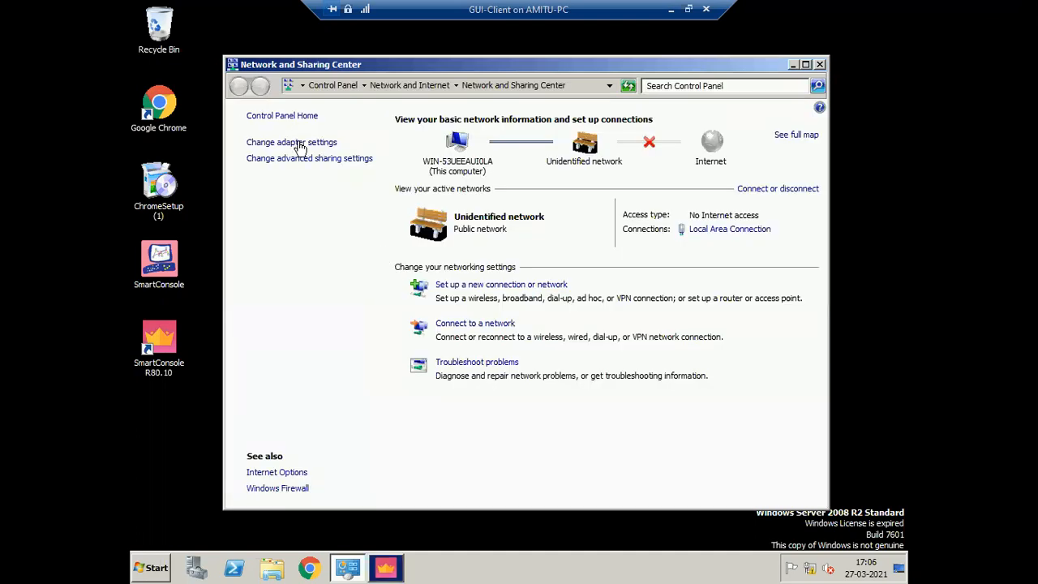
{"action": "left_click", "coordinate": [300, 152]}
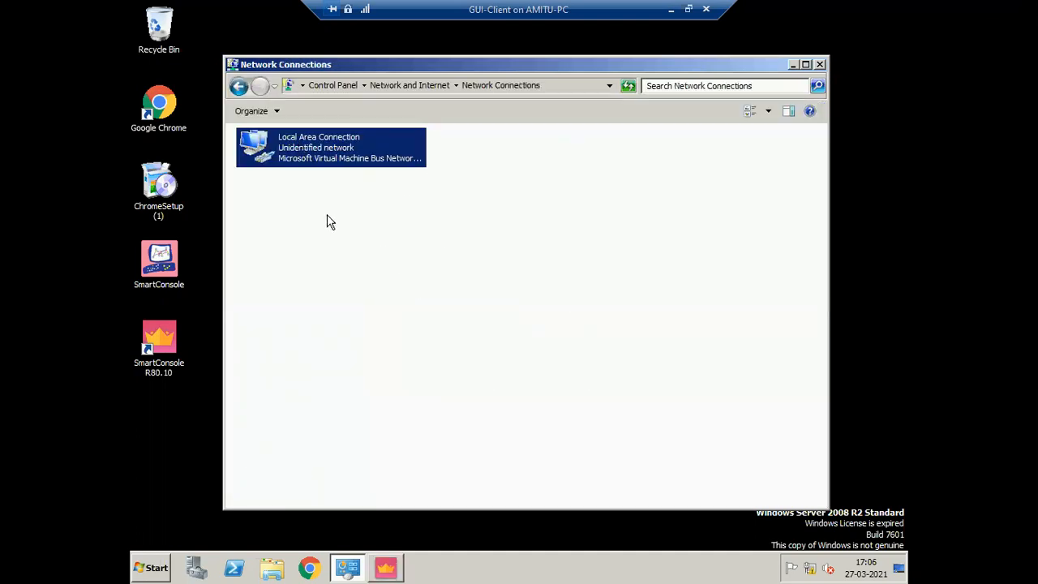
{"action": "right_click", "coordinate": [303, 148]}
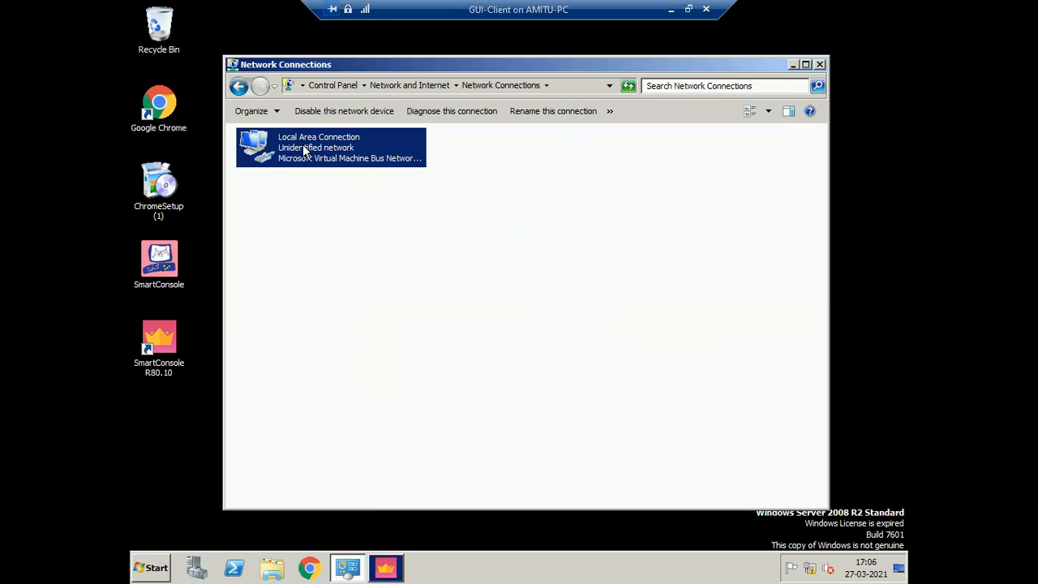
{"action": "left_click", "coordinate": [338, 268]}
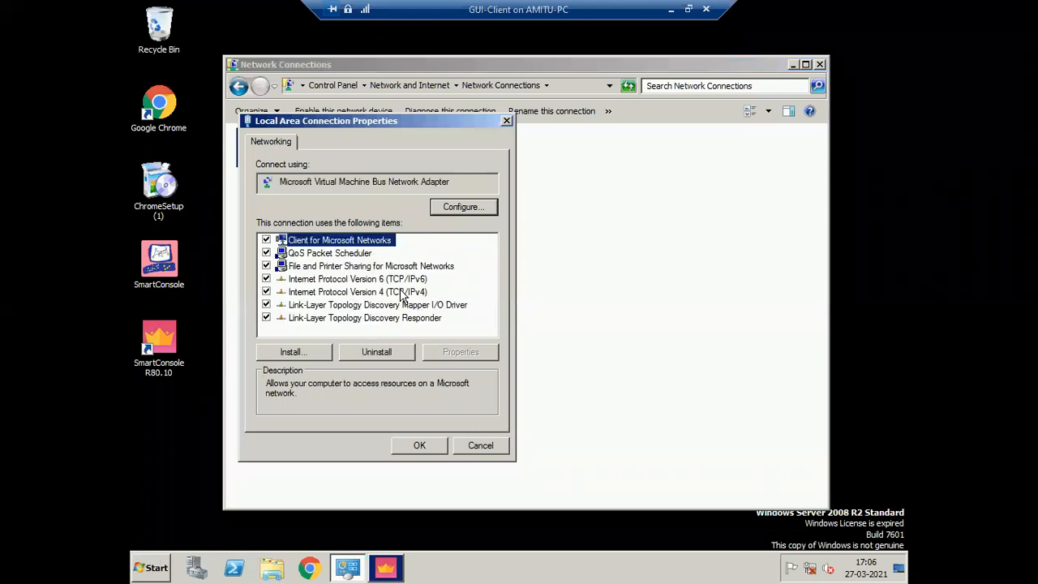
{"action": "double_click", "coordinate": [381, 292]}
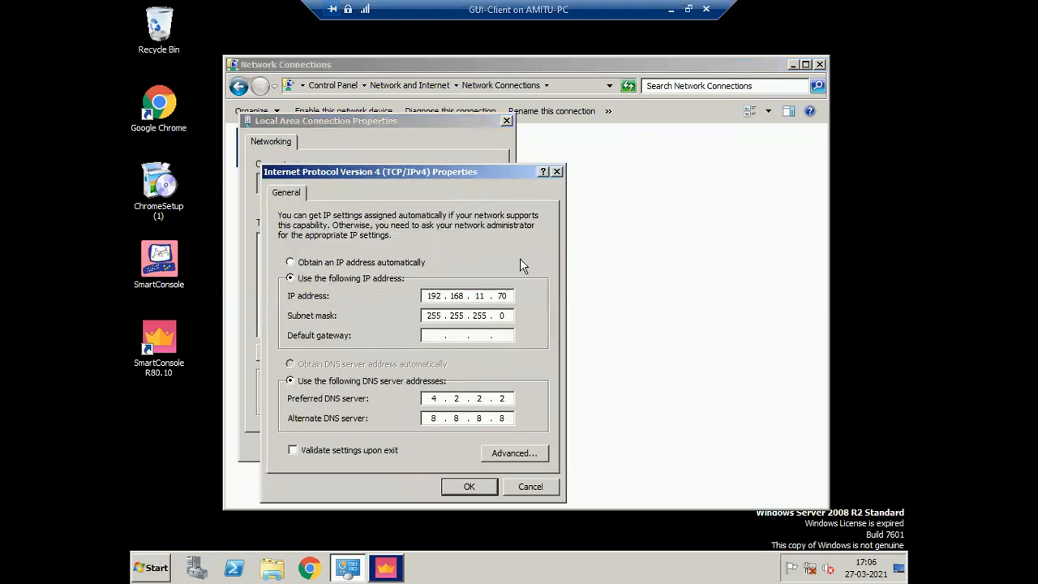
{"action": "double_click", "coordinate": [479, 295]}
{"action": "type", "text": "43"}
{"action": "left_click", "coordinate": [483, 485]}
{"action": "left_click", "coordinate": [421, 449]}
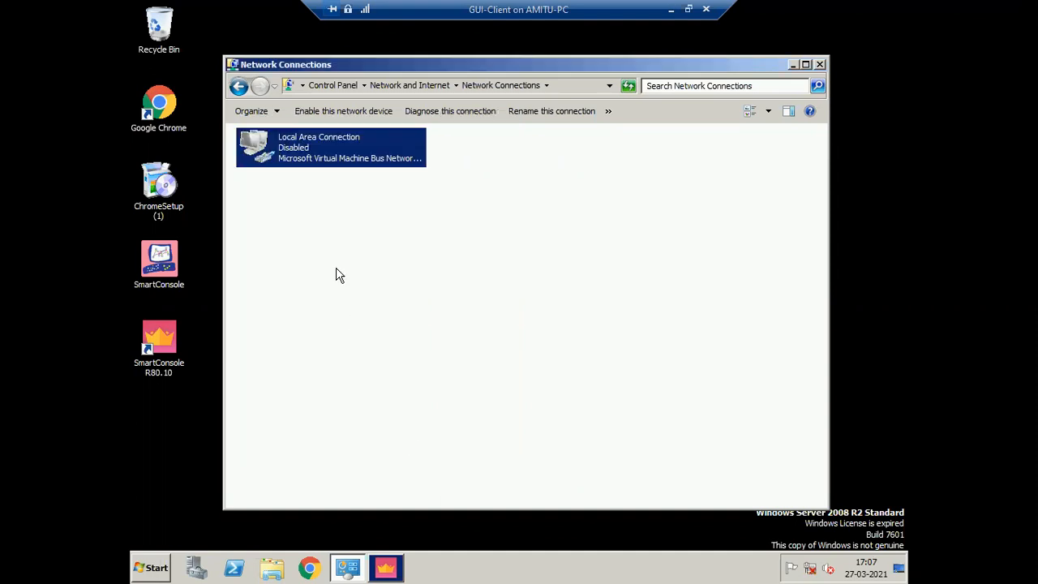
{"action": "right_click", "coordinate": [306, 152]}
{"action": "left_click", "coordinate": [351, 159]}
- Clear the connection's default gateway and close Network Connections
{"action": "right_click", "coordinate": [349, 149]}
{"action": "left_click", "coordinate": [384, 269]}
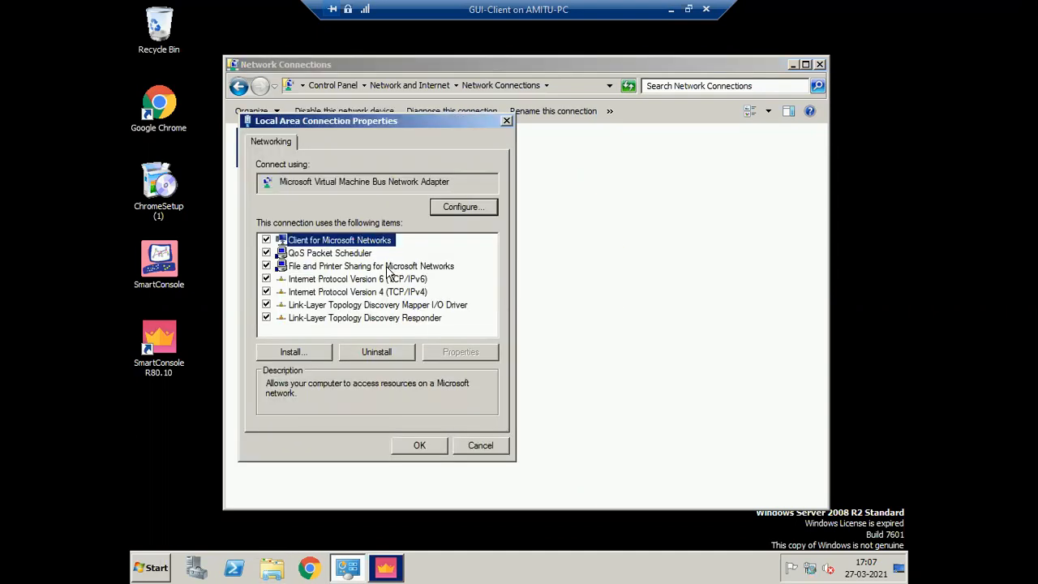
{"action": "double_click", "coordinate": [357, 291]}
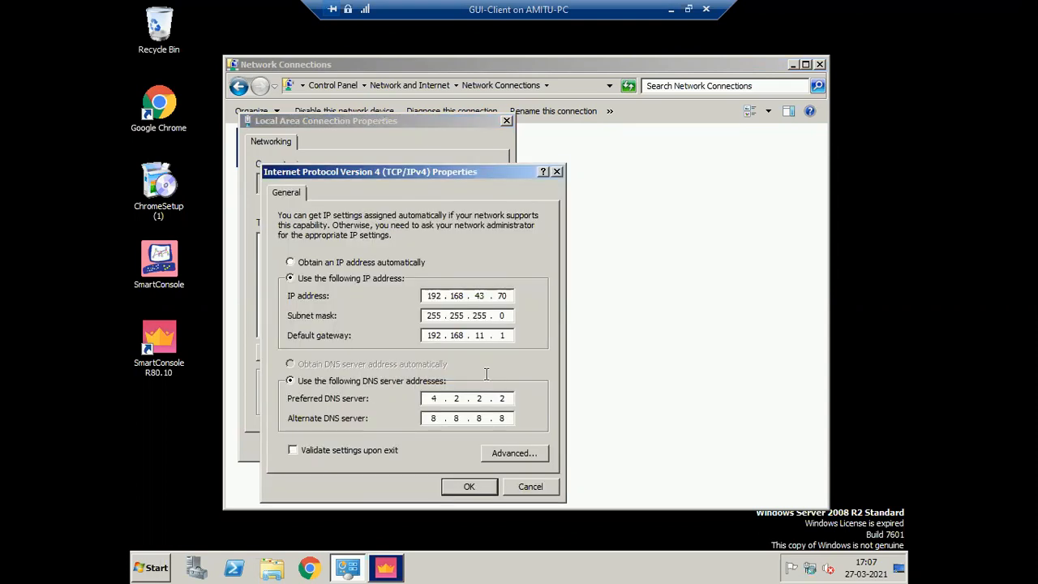
{"action": "left_click", "coordinate": [505, 335]}
{"action": "key", "text": "BackSpace"}
{"action": "key", "text": "BackSpace"}
{"action": "key", "text": "BackSpace"}
{"action": "key", "text": "BackSpace"}
{"action": "key", "text": "BackSpace"}
{"action": "key", "text": "BackSpace"}
{"action": "key", "text": "BackSpace"}
{"action": "key", "text": "BackSpace"}
{"action": "key", "text": "BackSpace"}
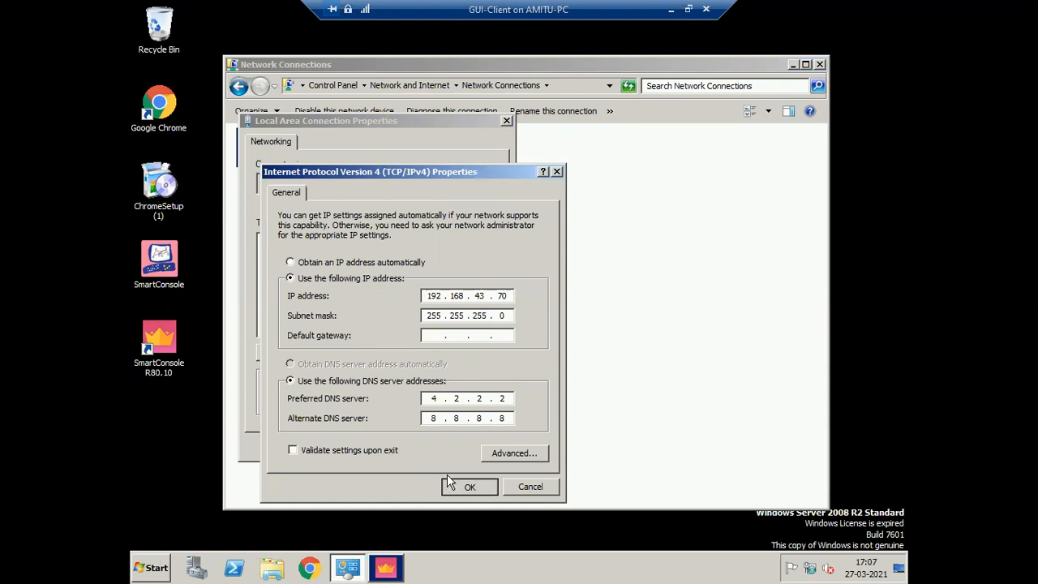
{"action": "key", "text": "Return"}
{"action": "key", "text": "Return"}
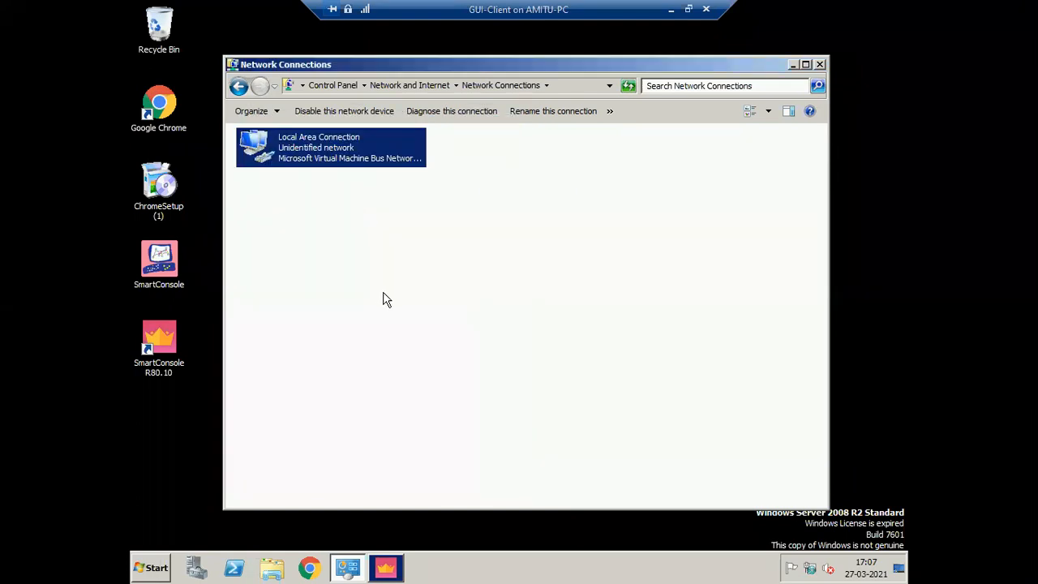
{"action": "right_click", "coordinate": [331, 146]}
{"action": "left_click", "coordinate": [608, 210]}
{"action": "left_click", "coordinate": [819, 64]}
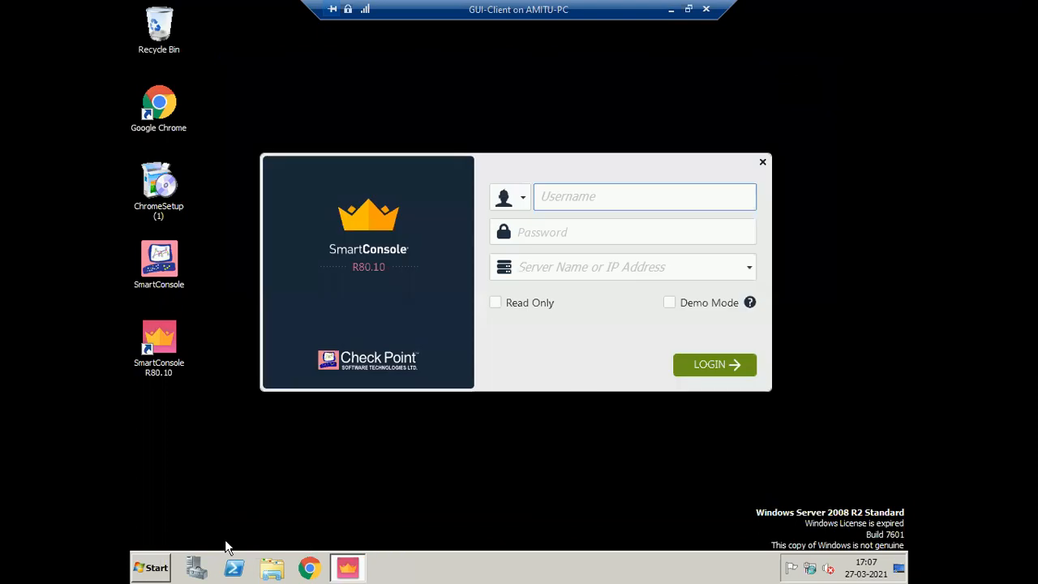
- Run ipconfig in a command prompt to confirm the 192.168.43.70 address
{"action": "left_click", "coordinate": [151, 570]}
{"action": "type", "text": "cmd"}
{"action": "key", "text": "Return"}
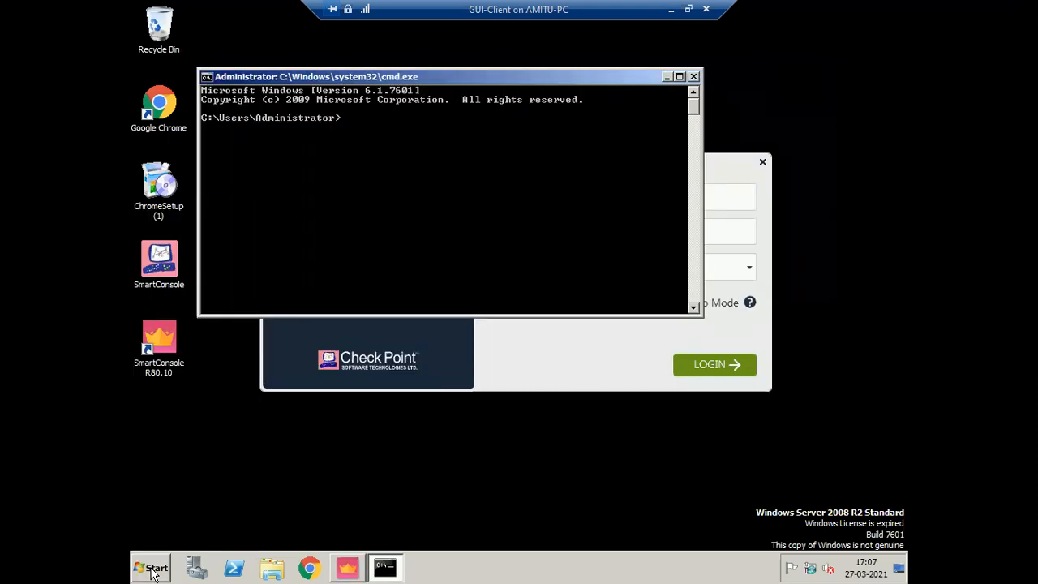
{"action": "type", "text": "ipconfig"}
{"action": "key", "text": "Return"}
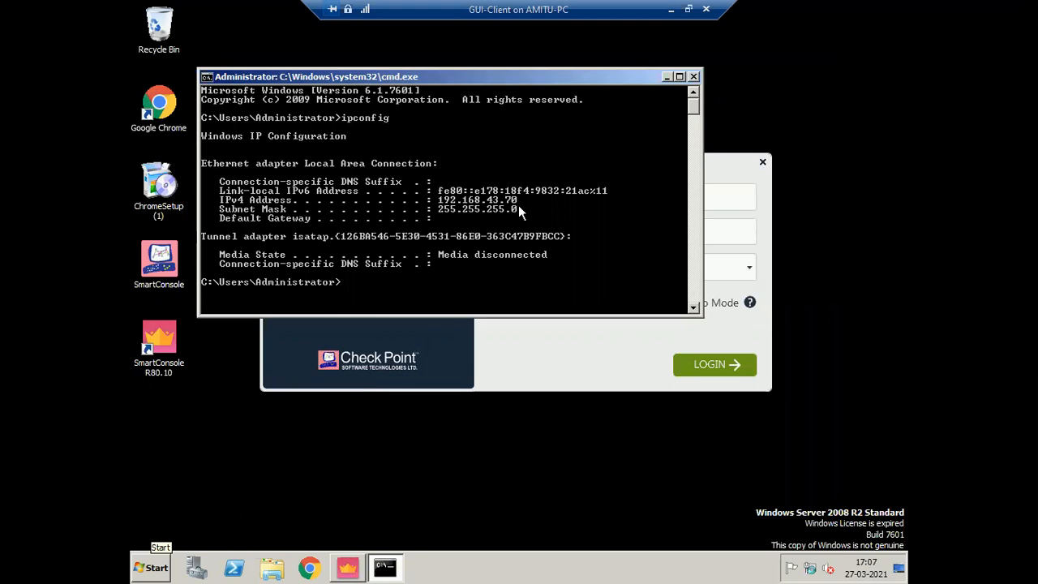
{"action": "left_click", "coordinate": [693, 76]}
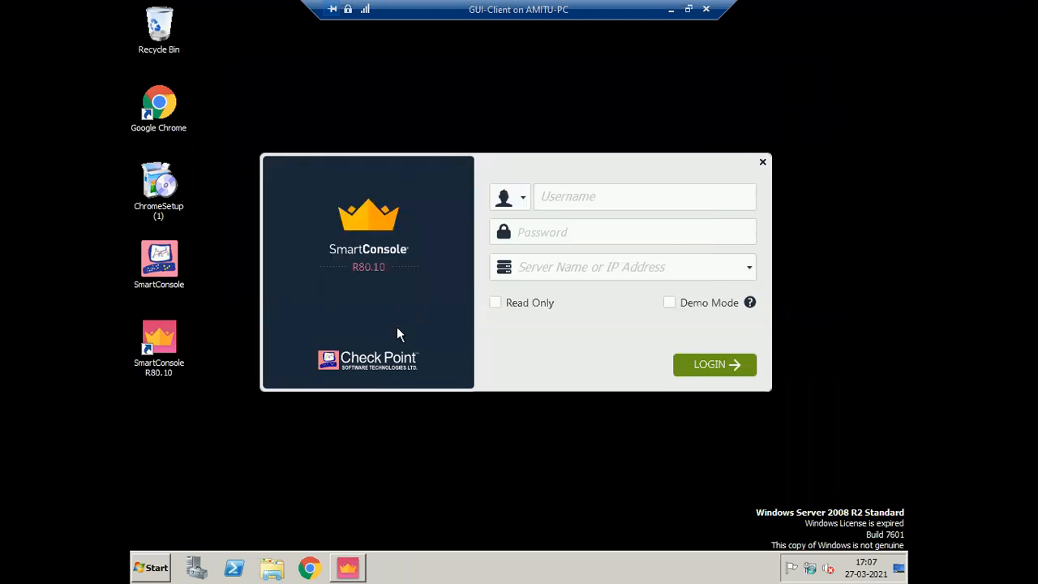
- Enter the admin username, password and server 192.168.43.40 in SmartConsole and log in
{"action": "left_click", "coordinate": [603, 197]}
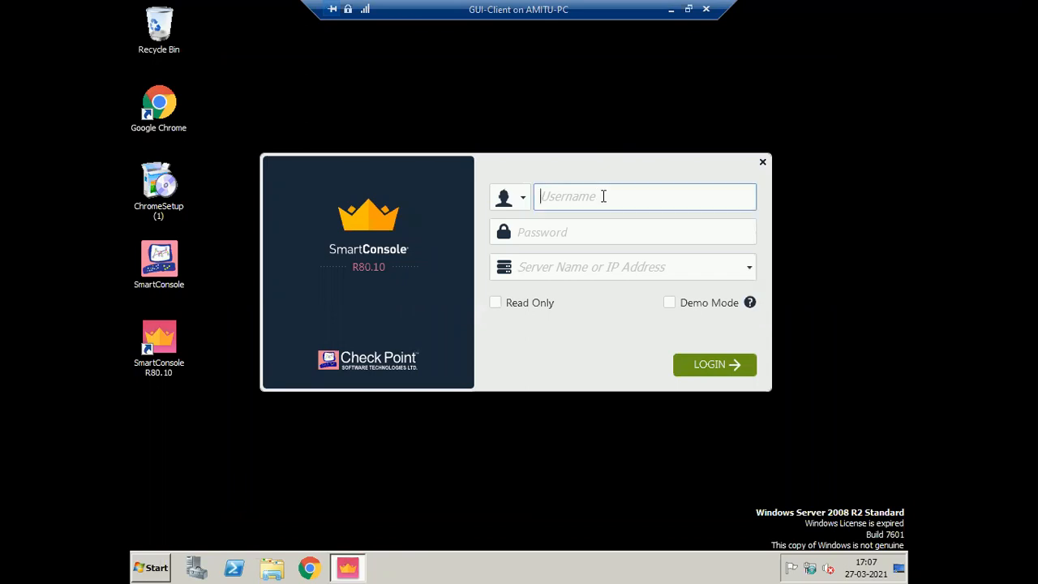
{"action": "type", "text": "fwadmin"}
{"action": "key", "text": "Tab"}
{"action": "type", "text": "•••••"}
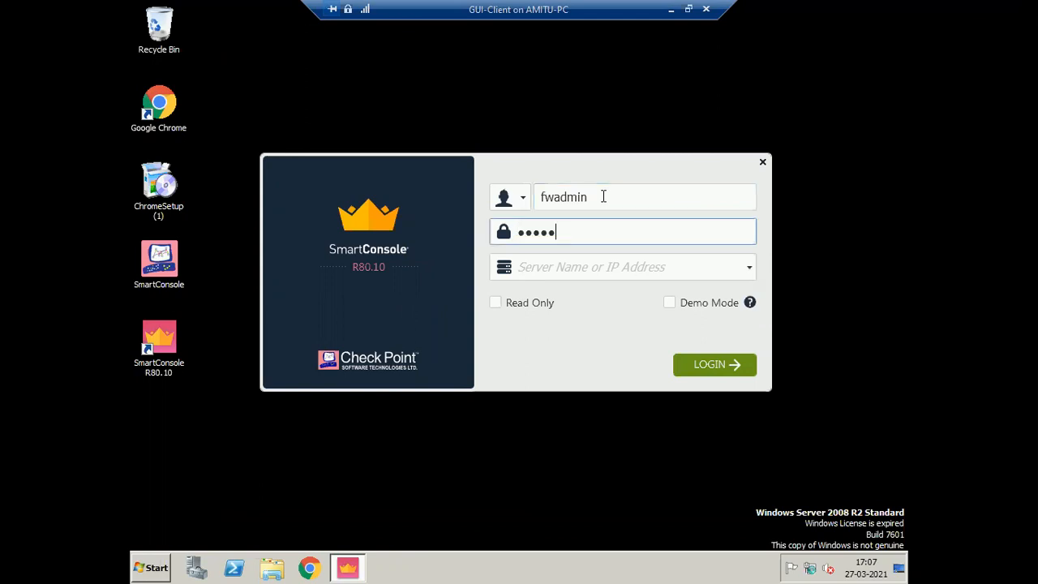
{"action": "type", "text": "••"}
{"action": "key", "text": "Tab"}
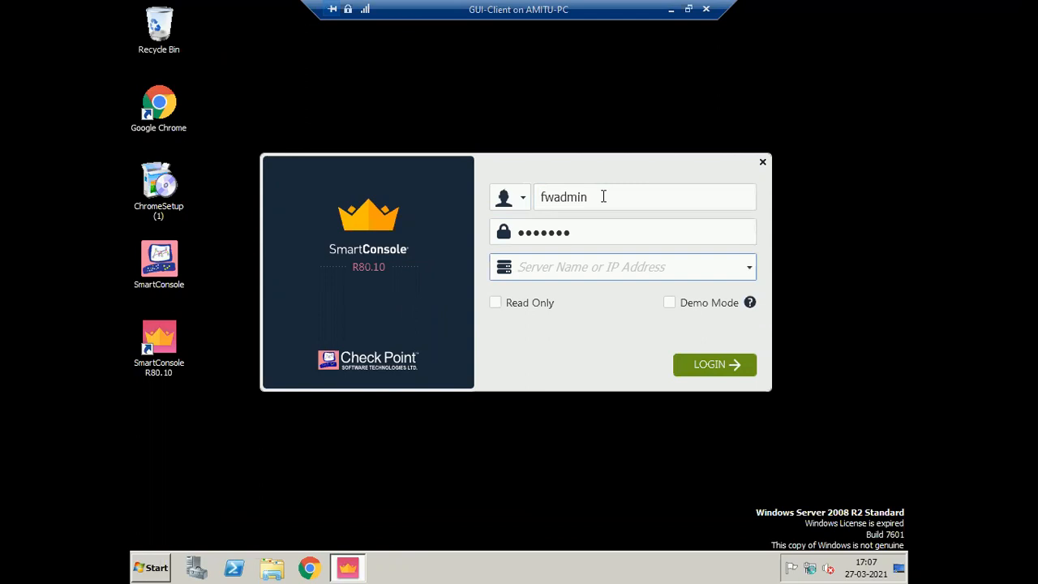
{"action": "type", "text": "192"}
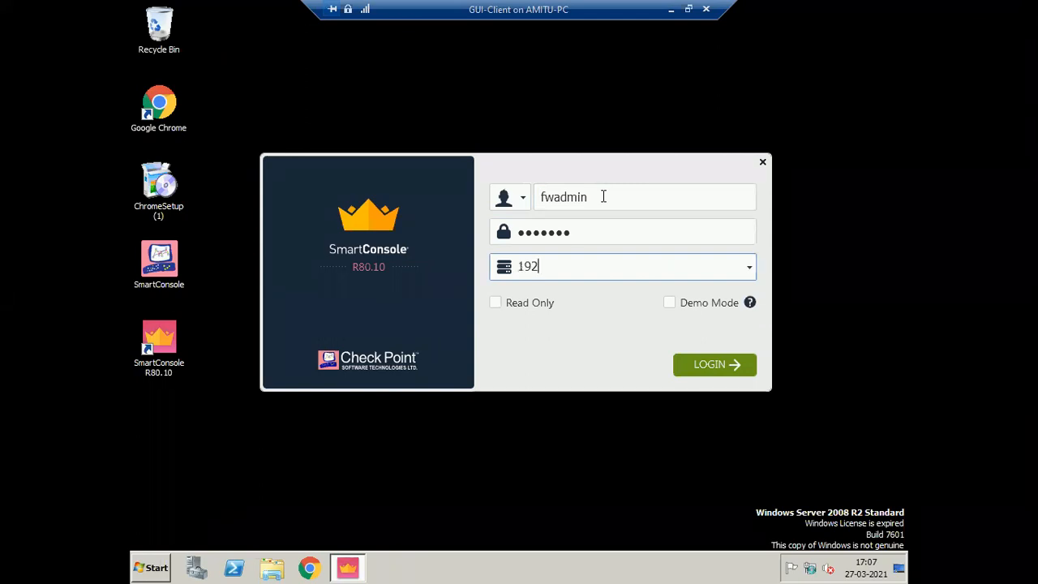
{"action": "type", "text": ".168.43.40"}
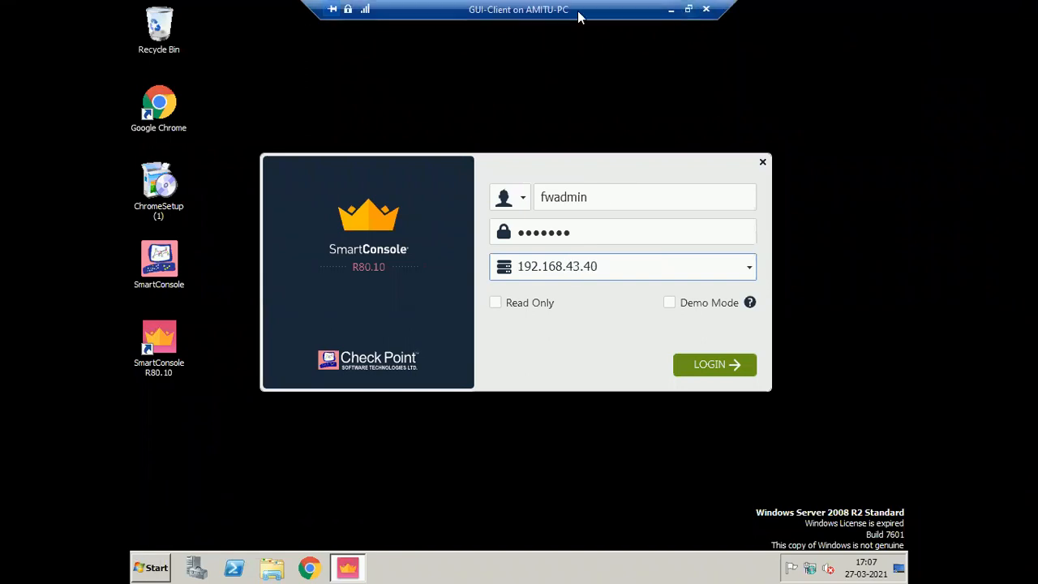
{"action": "left_click", "coordinate": [688, 10]}
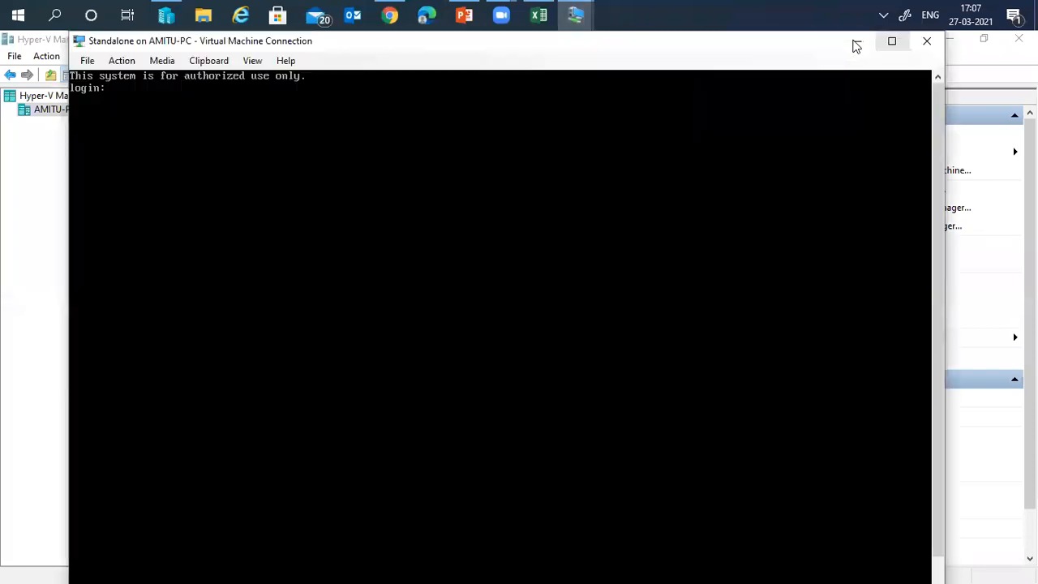
{"action": "left_click", "coordinate": [855, 41]}
{"action": "key", "text": "ctrl+alt+Break"}
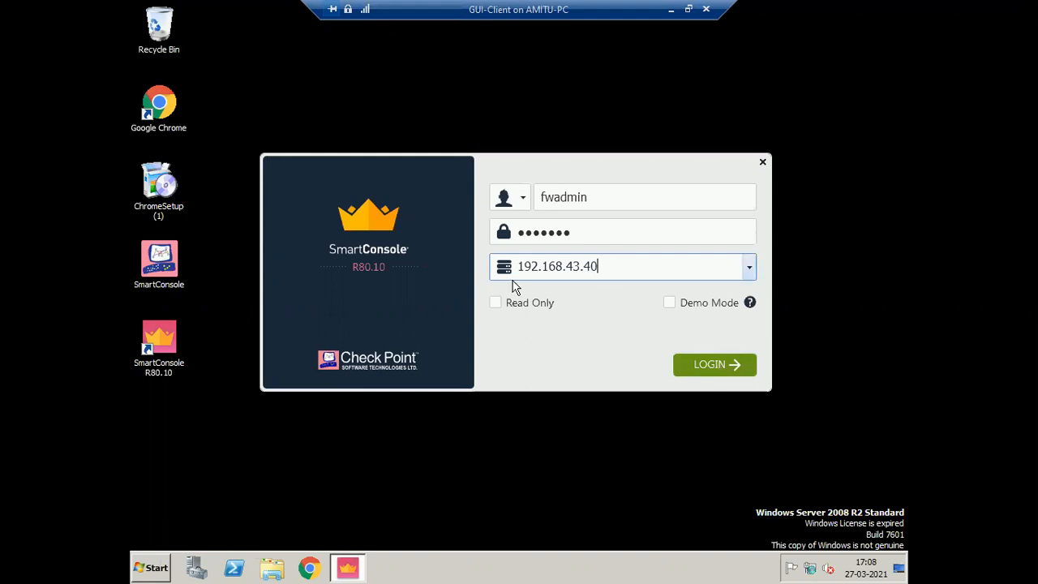
{"action": "key", "text": "ctrl+a"}
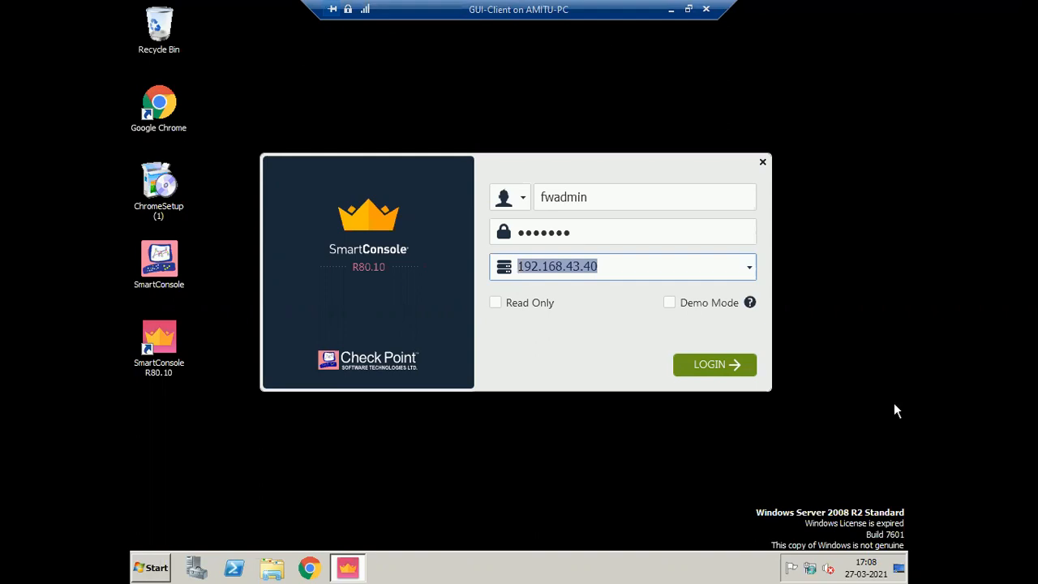
{"action": "left_click", "coordinate": [635, 265]}
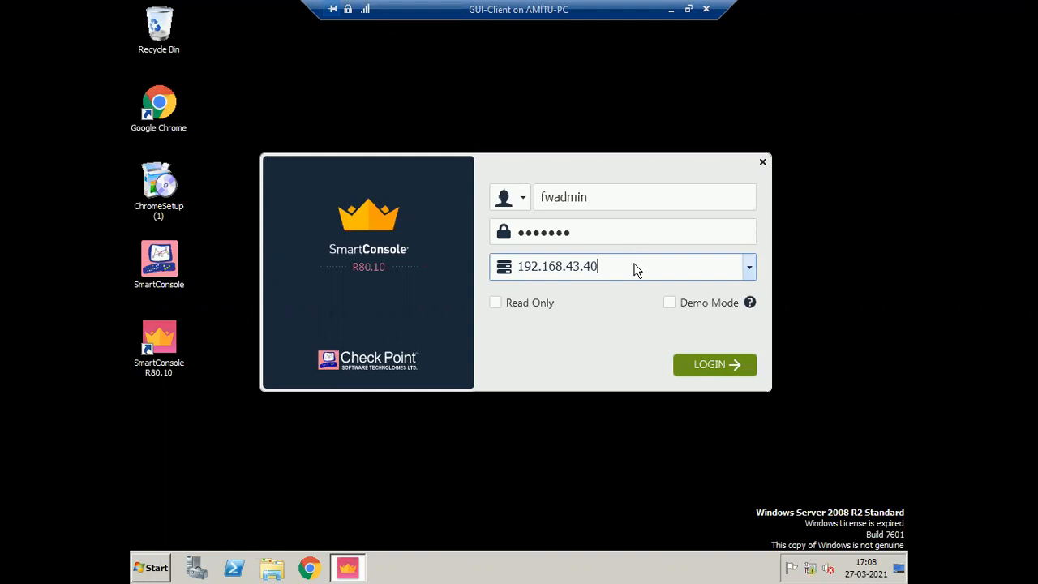
{"action": "left_click", "coordinate": [718, 361]}
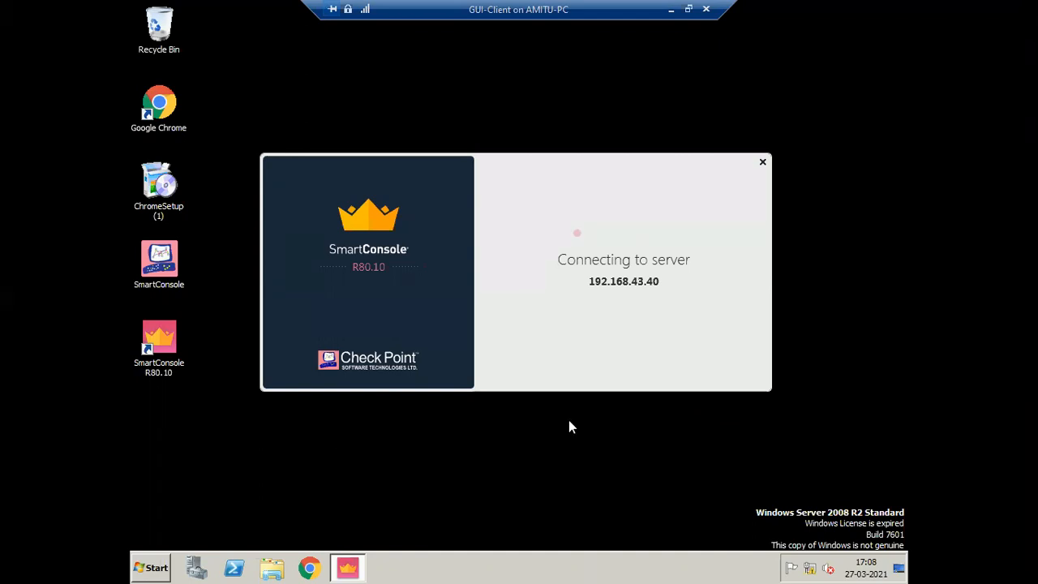
- Check the Standalone gateway console, then go back from the 'operation timed out' error
{"action": "left_click", "coordinate": [688, 10]}
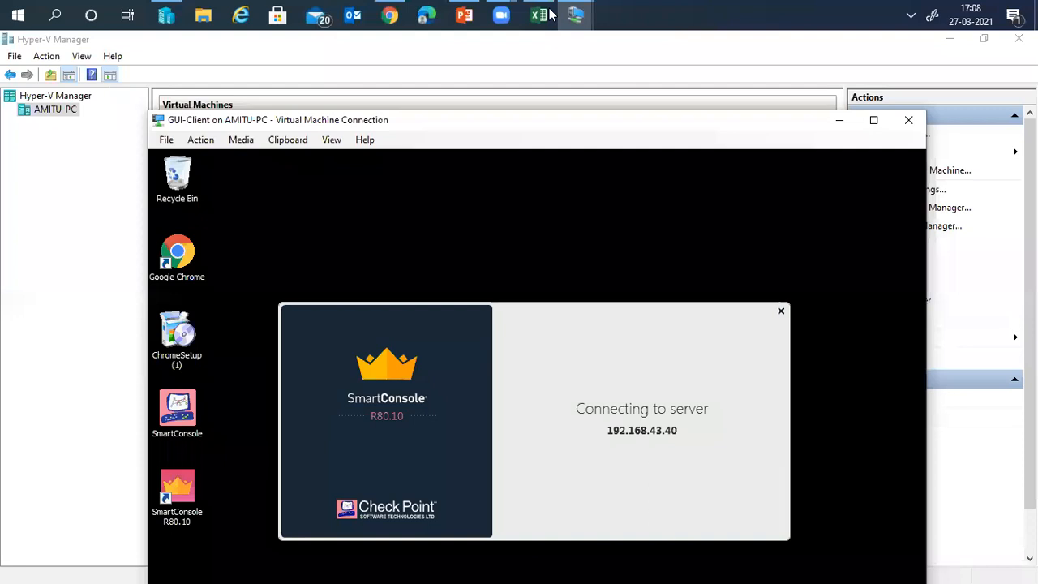
{"action": "key", "text": "alt+Tab"}
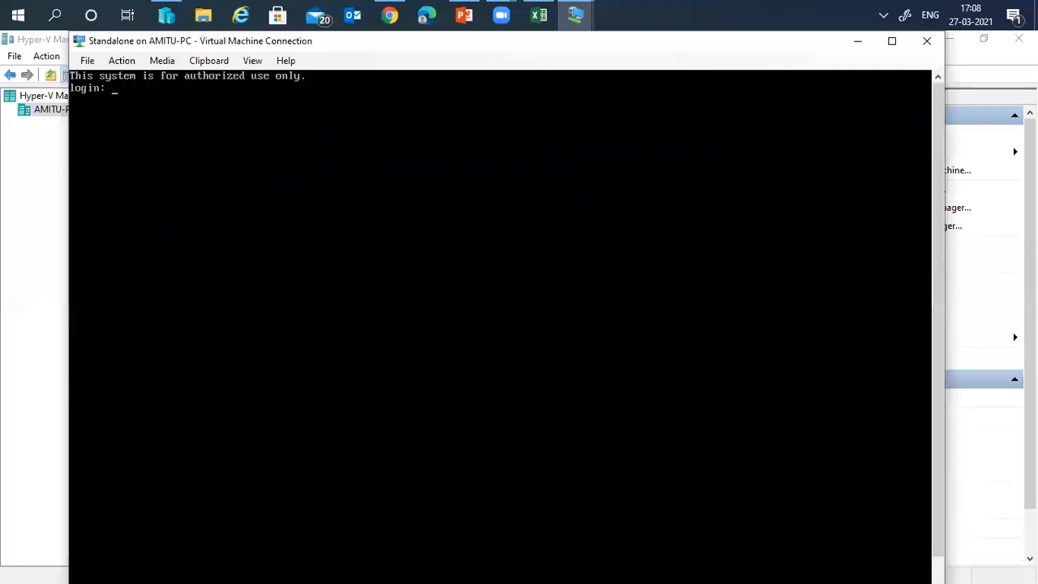
{"action": "left_click", "coordinate": [857, 44]}
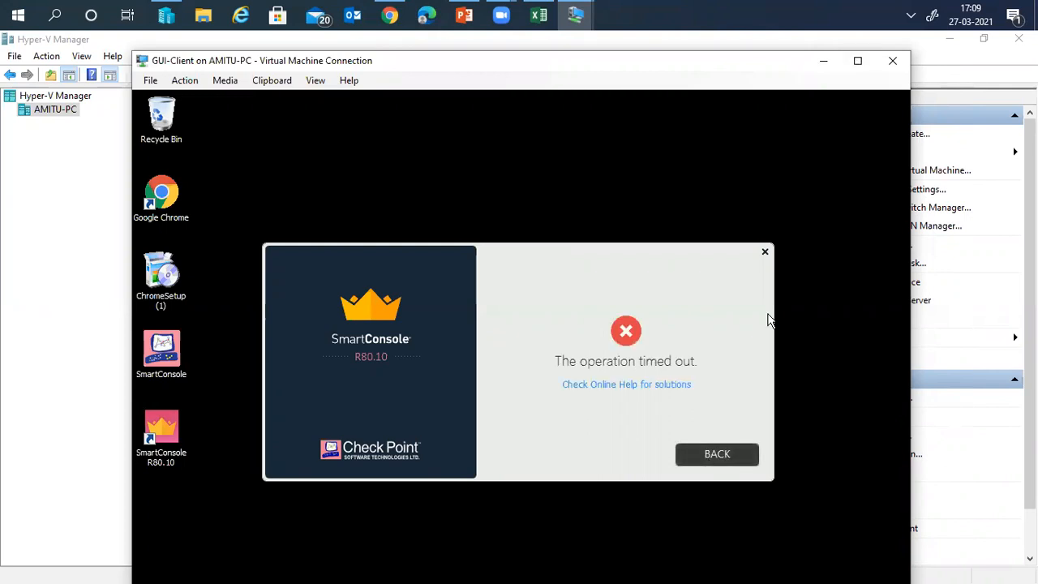
{"action": "left_click", "coordinate": [859, 65]}
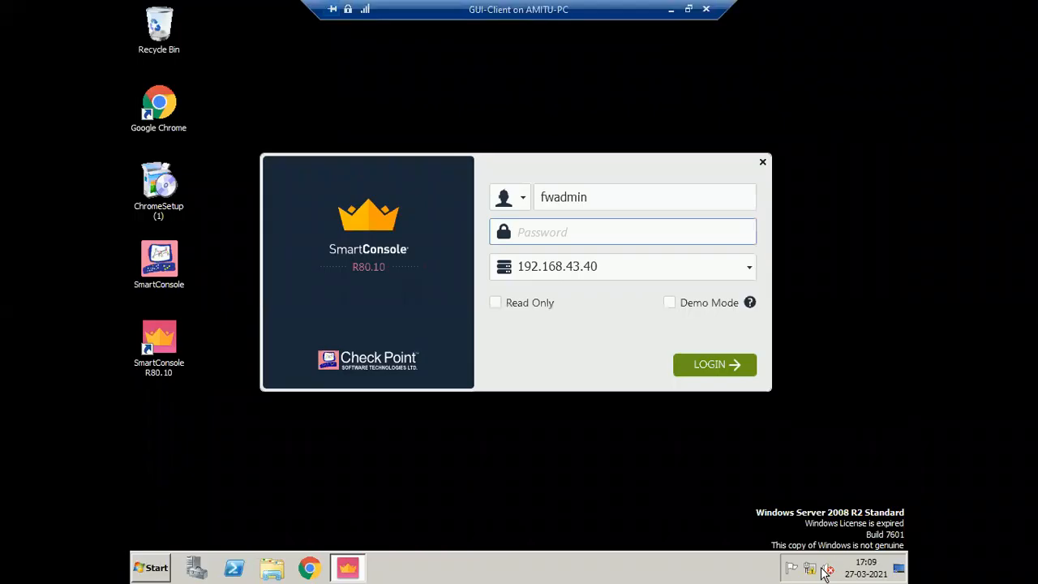
- Confirm the IPv4 settings 192.168.43.70 with DNS 4.2.2.2 and 8.8.8.8
{"action": "right_click", "coordinate": [815, 566]}
{"action": "left_click", "coordinate": [814, 557]}
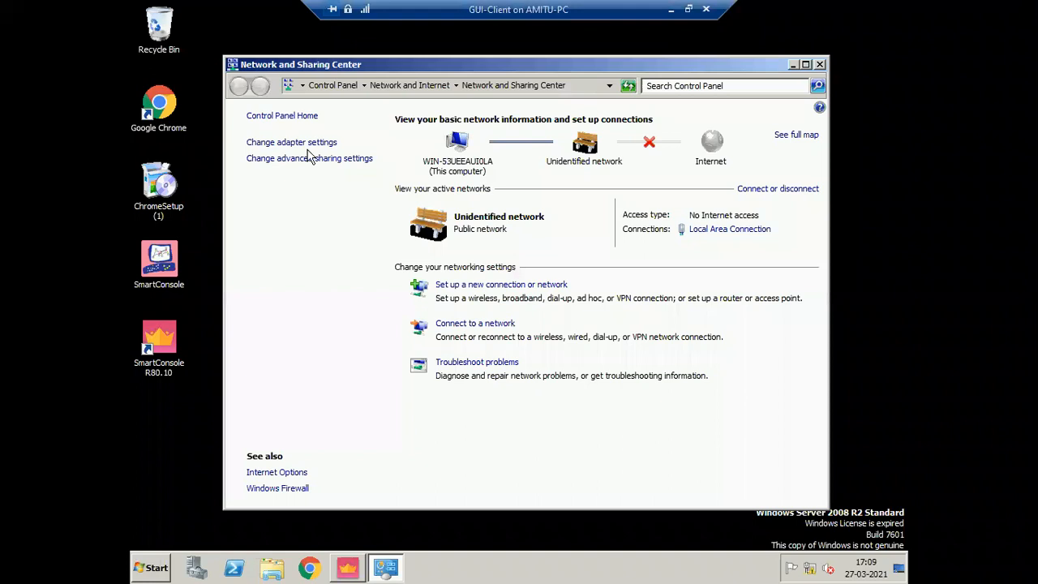
{"action": "left_click", "coordinate": [308, 143]}
{"action": "right_click", "coordinate": [304, 158]}
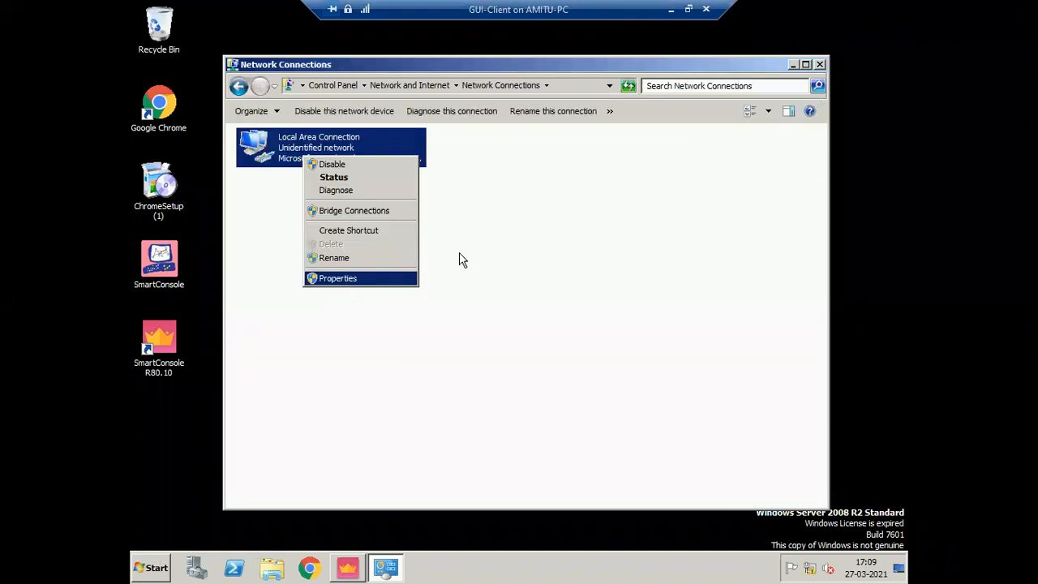
{"action": "left_click", "coordinate": [415, 290]}
{"action": "double_click", "coordinate": [415, 294]}
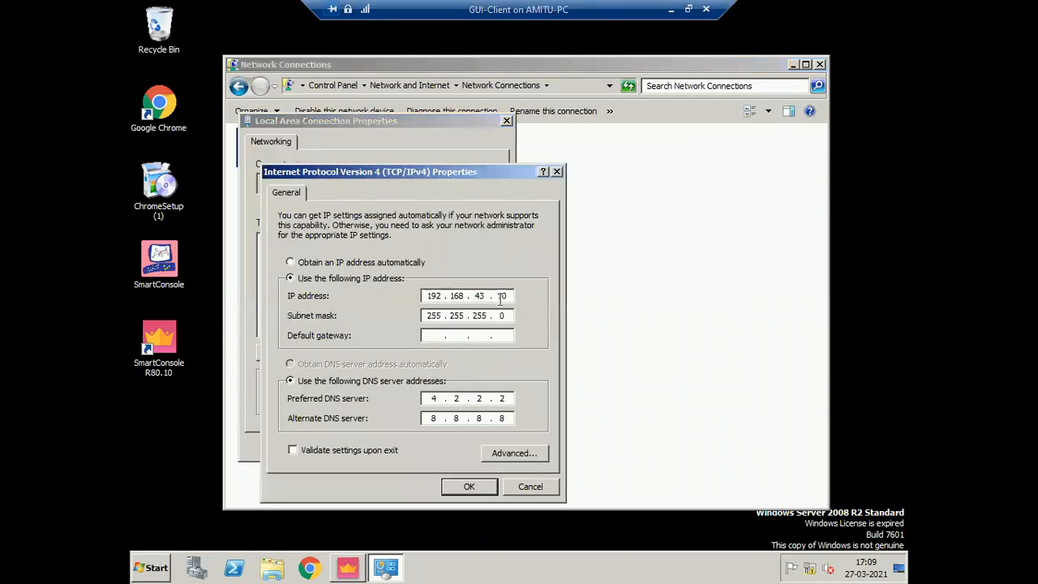
{"action": "left_click", "coordinate": [458, 486]}
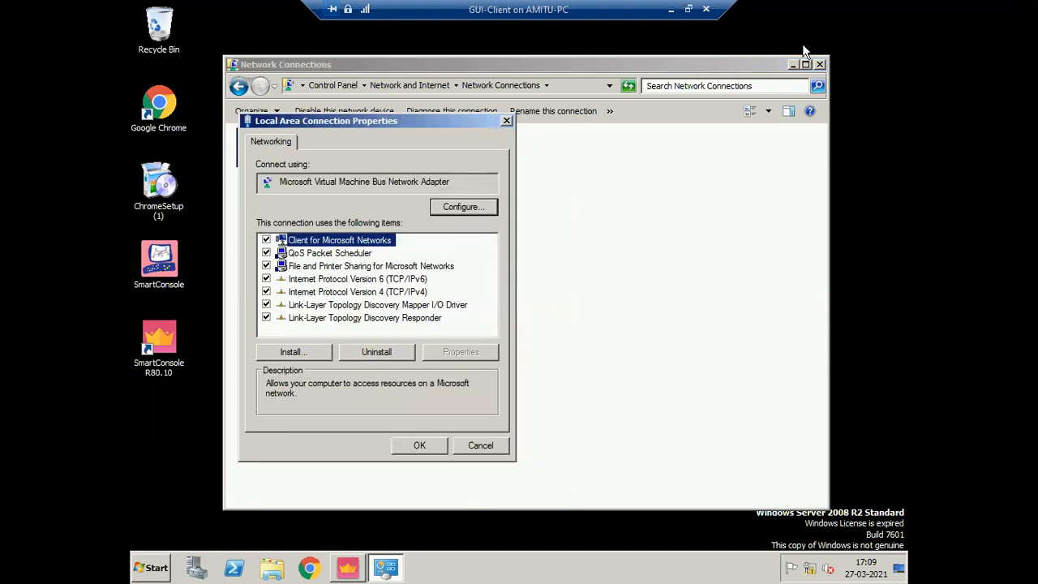
- Close the network windows, re-enter the password and log in to 192.168.43.40
{"action": "key", "text": "Return"}
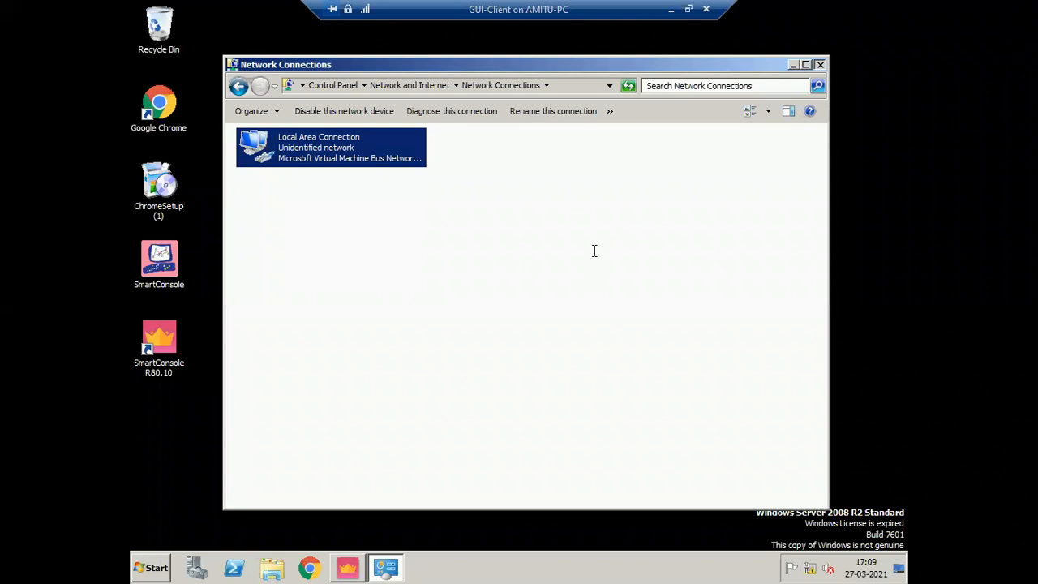
{"action": "key", "text": "alt+F4"}
{"action": "type", "text": "*******"}
{"action": "left_click", "coordinate": [702, 366]}
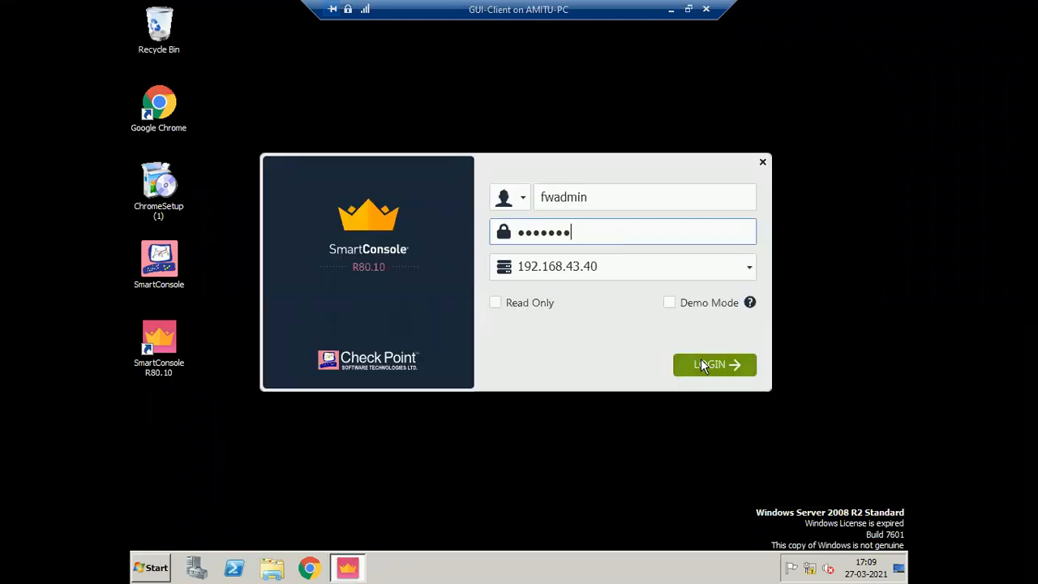
- Trust the 192.168.43.40 server fingerprint, then go back from the 'Server is initializing' error
{"action": "left_click", "coordinate": [144, 570]}
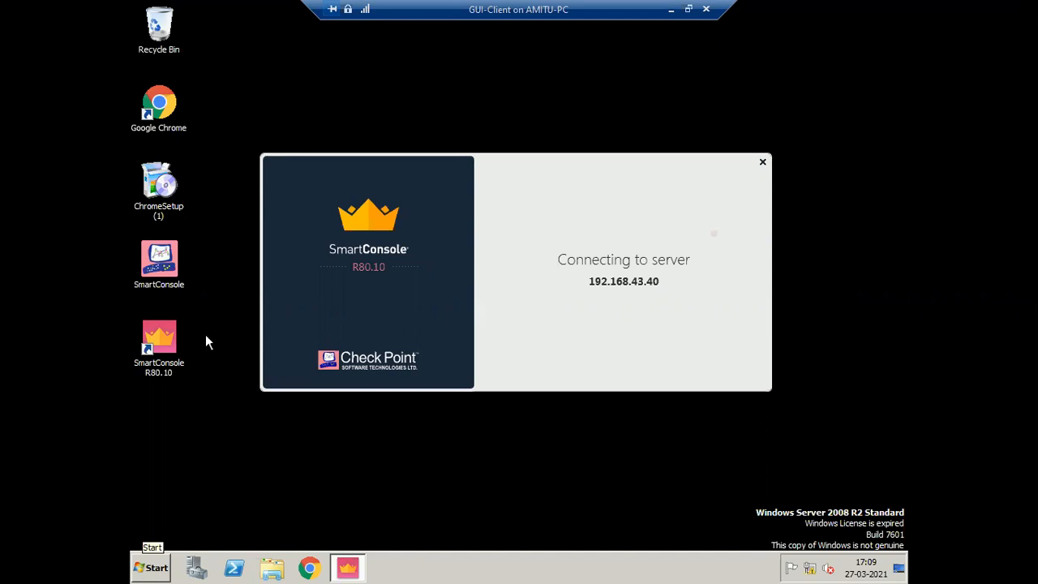
{"action": "left_click", "coordinate": [219, 281]}
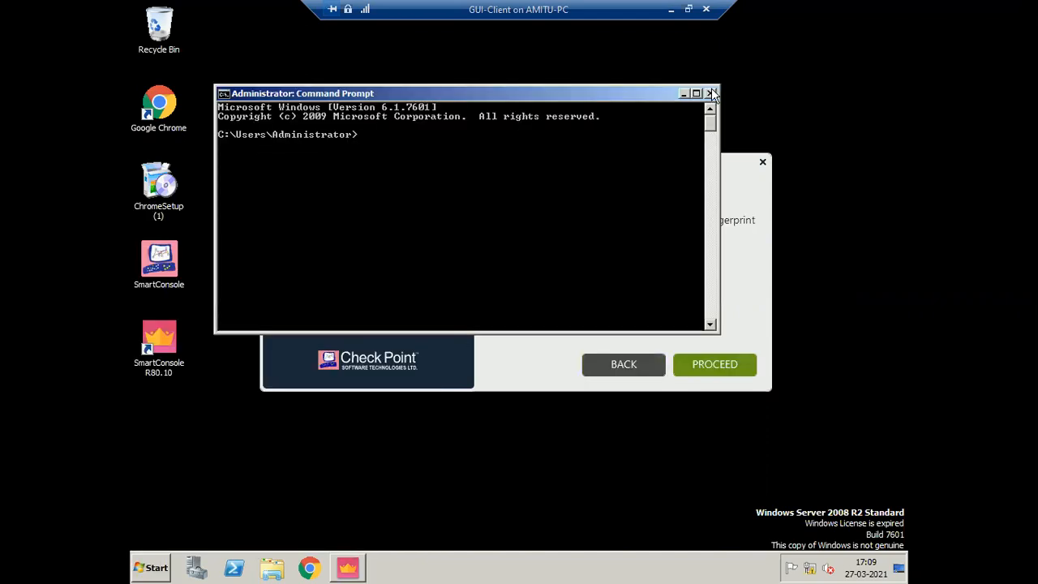
{"action": "key", "text": "alt+F4"}
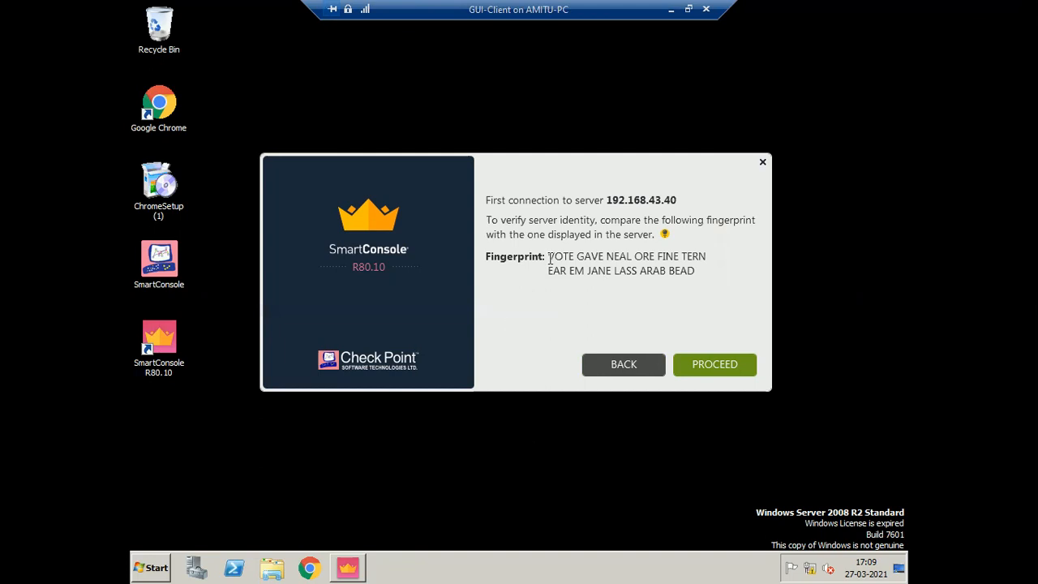
{"action": "triple_click", "coordinate": [702, 270]}
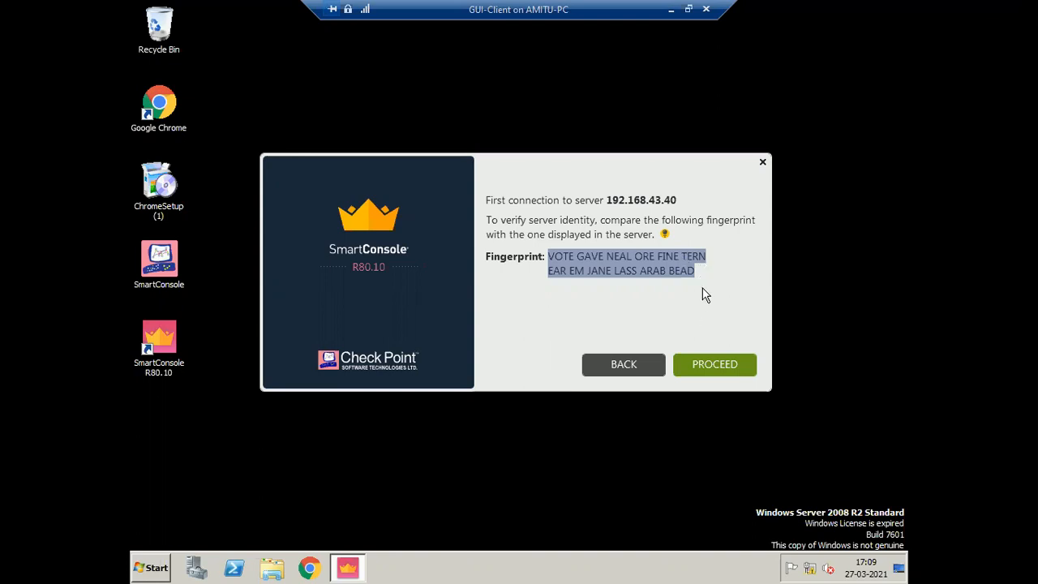
{"action": "left_click", "coordinate": [568, 273]}
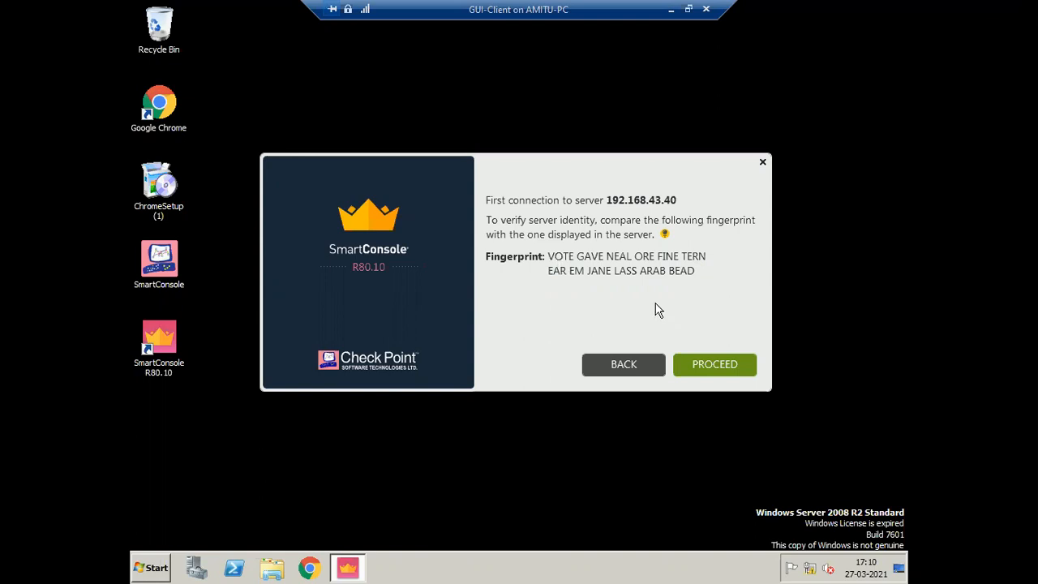
{"action": "left_click", "coordinate": [720, 365]}
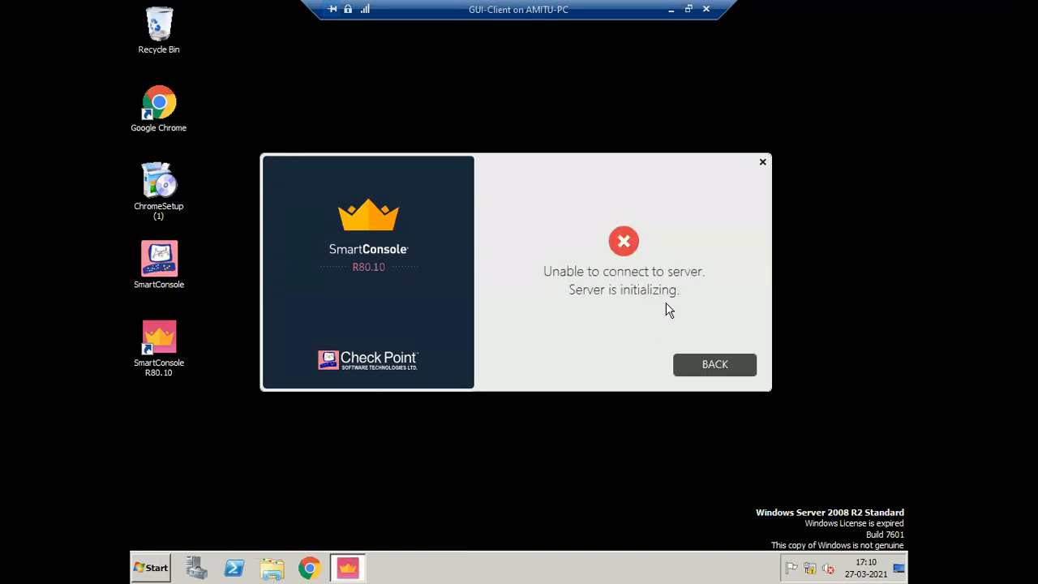
{"action": "left_click", "coordinate": [714, 366]}
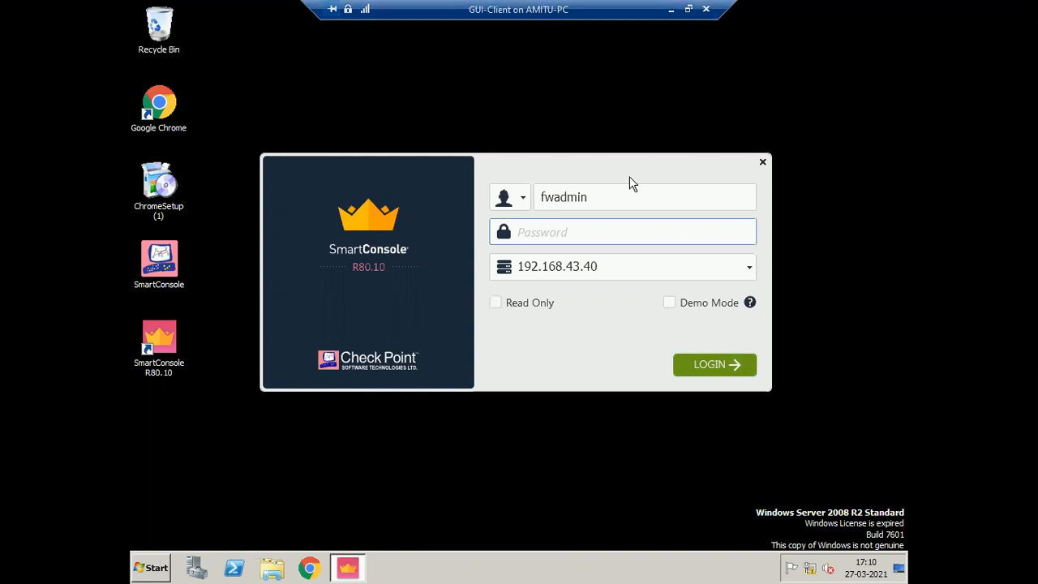
- Retype the password, log in to 192.168.43.40, and maximize the VM session once loaded
{"action": "type", "text": "*****"}
{"action": "key", "text": "BackSpace"}
{"action": "key", "text": "BackSpace"}
{"action": "key", "text": "BackSpace"}
{"action": "key", "text": "BackSpace"}
{"action": "key", "text": "BackSpace"}
{"action": "type", "text": "*******"}
{"action": "left_click", "coordinate": [688, 10]}
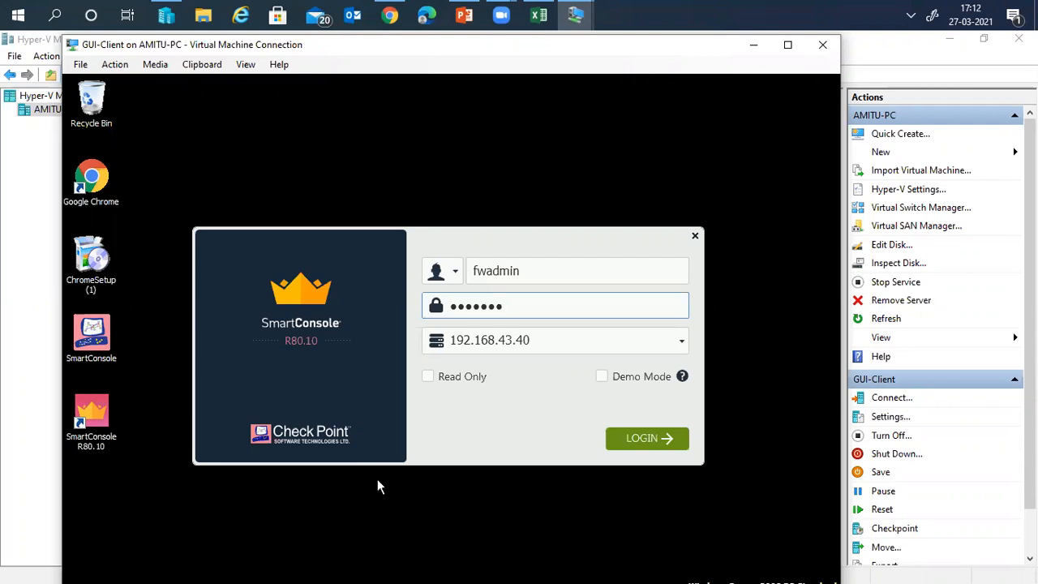
{"action": "left_click", "coordinate": [622, 436]}
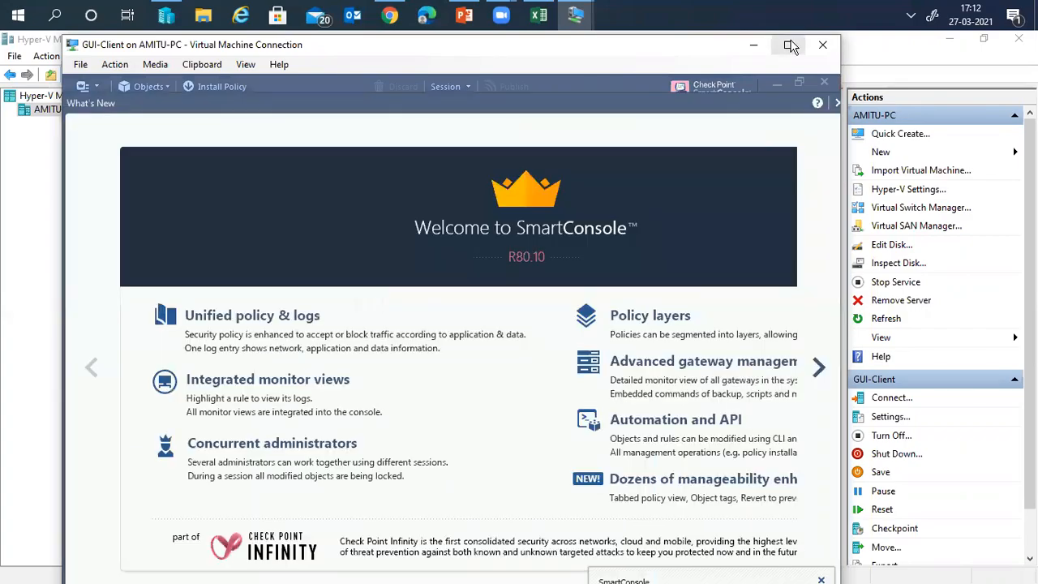
{"action": "left_click", "coordinate": [791, 47]}
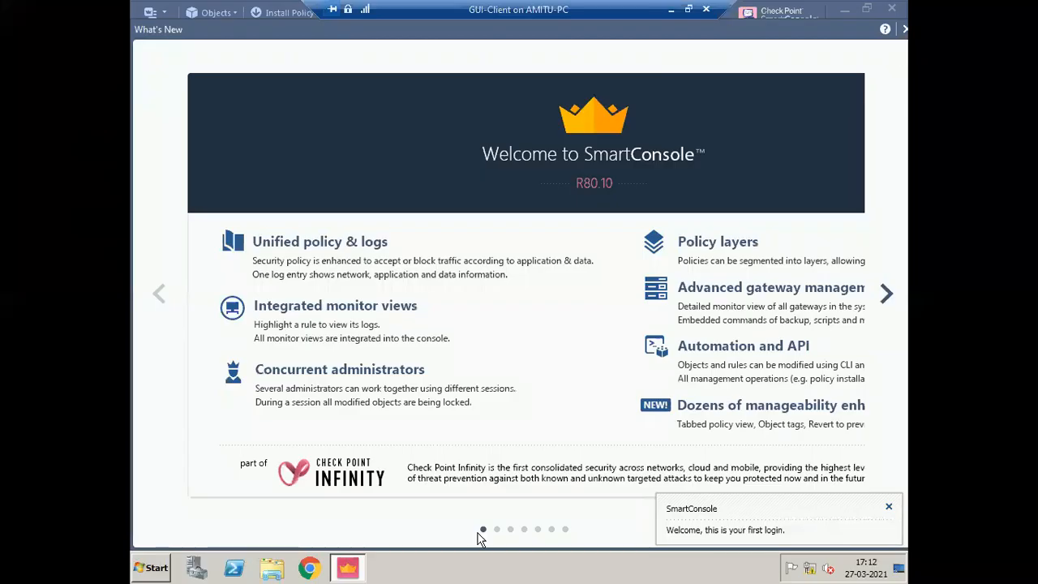
- Dismiss the welcome notice, page through the What's New slides, and close the tour
{"action": "left_click", "coordinate": [888, 507]}
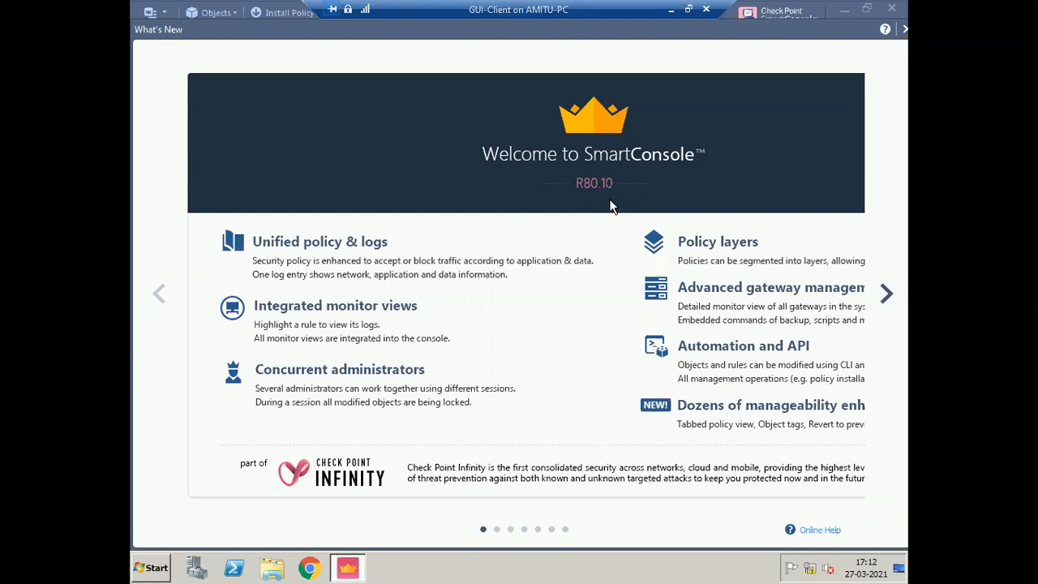
{"action": "left_click", "coordinate": [887, 296]}
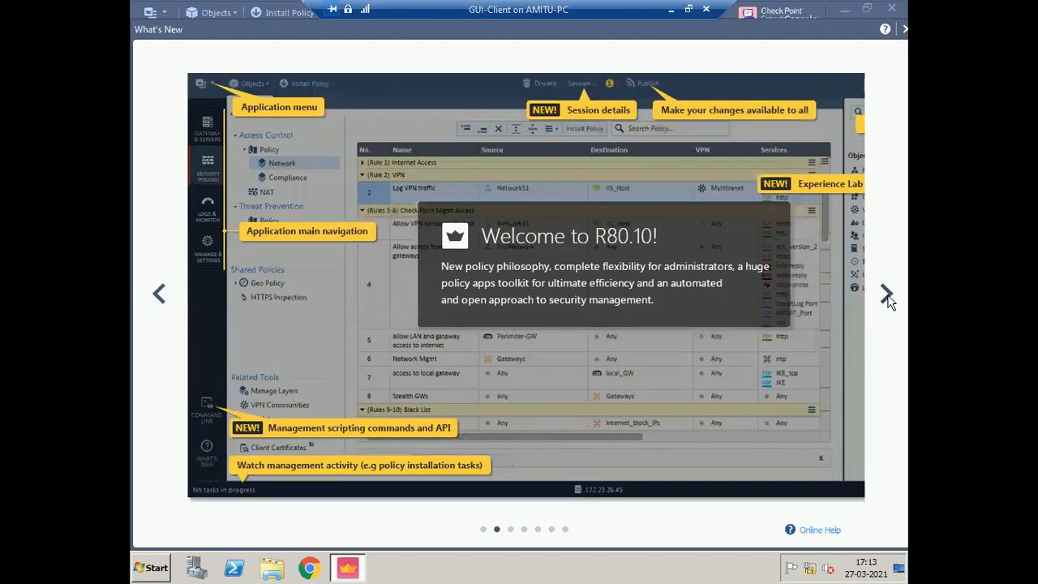
{"action": "left_click", "coordinate": [887, 297]}
{"action": "left_click", "coordinate": [887, 296]}
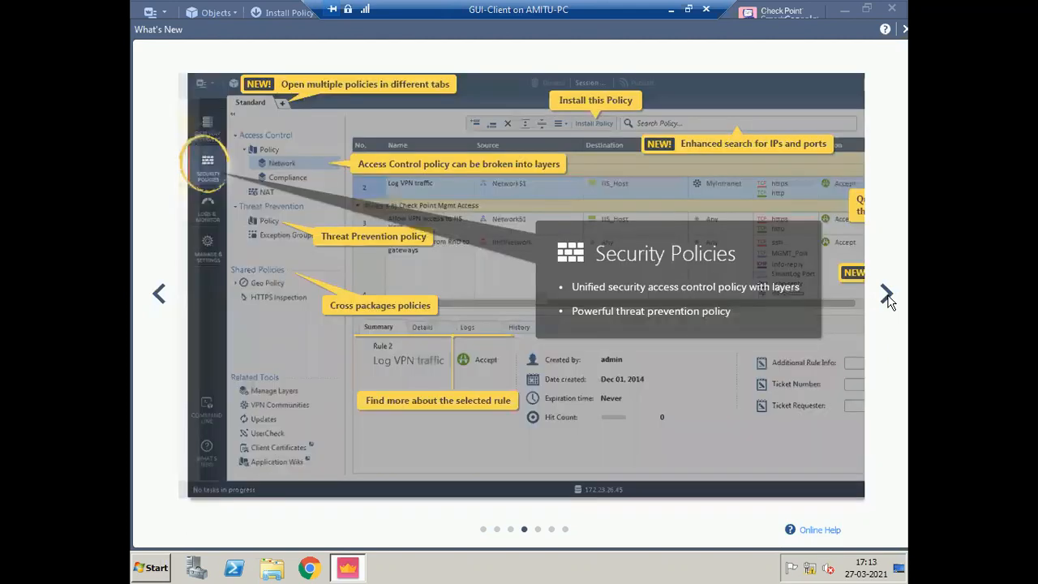
{"action": "left_click", "coordinate": [887, 296]}
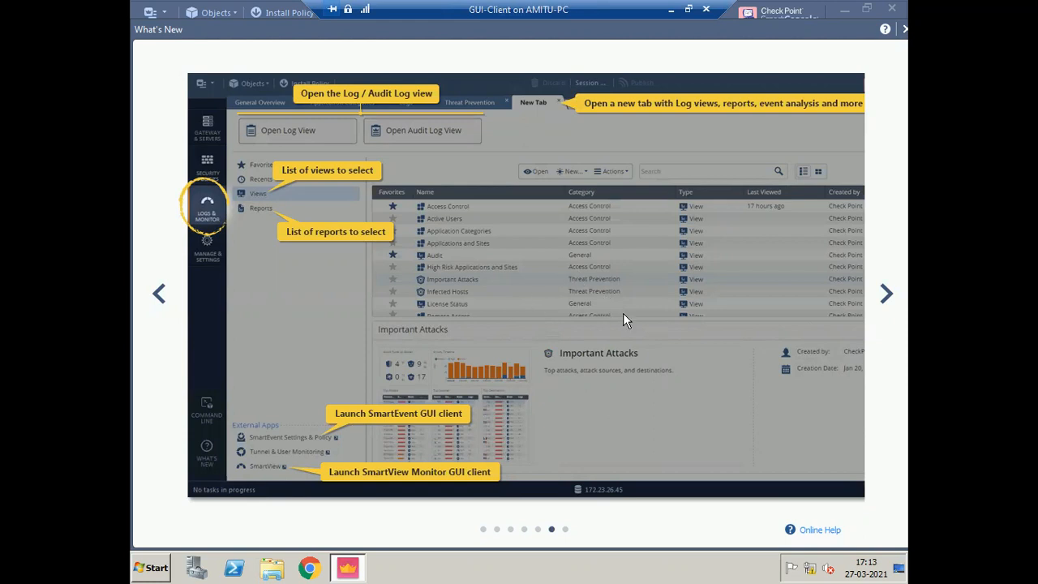
{"action": "left_click", "coordinate": [886, 297]}
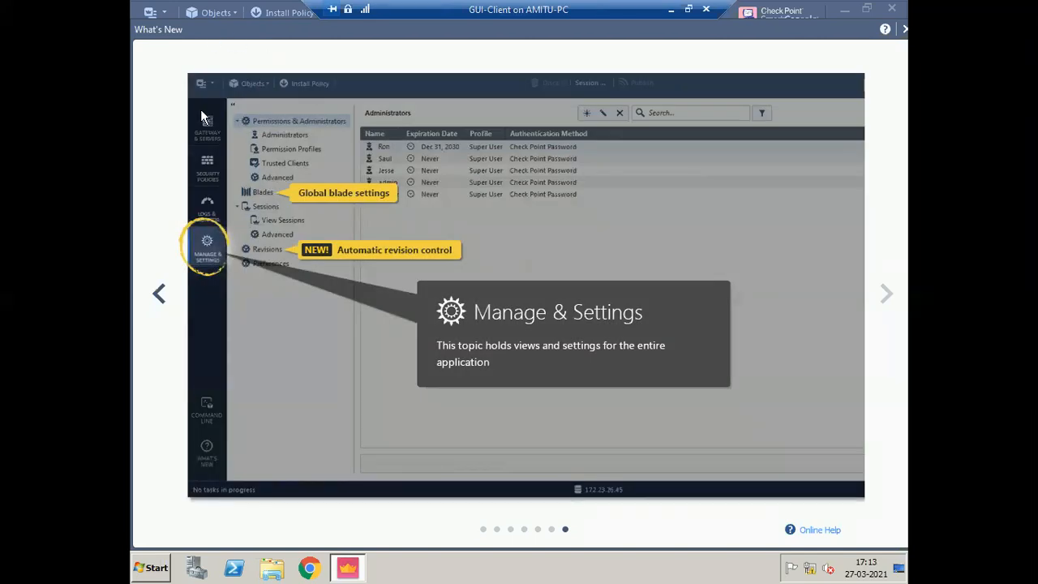
{"action": "left_click", "coordinate": [160, 294]}
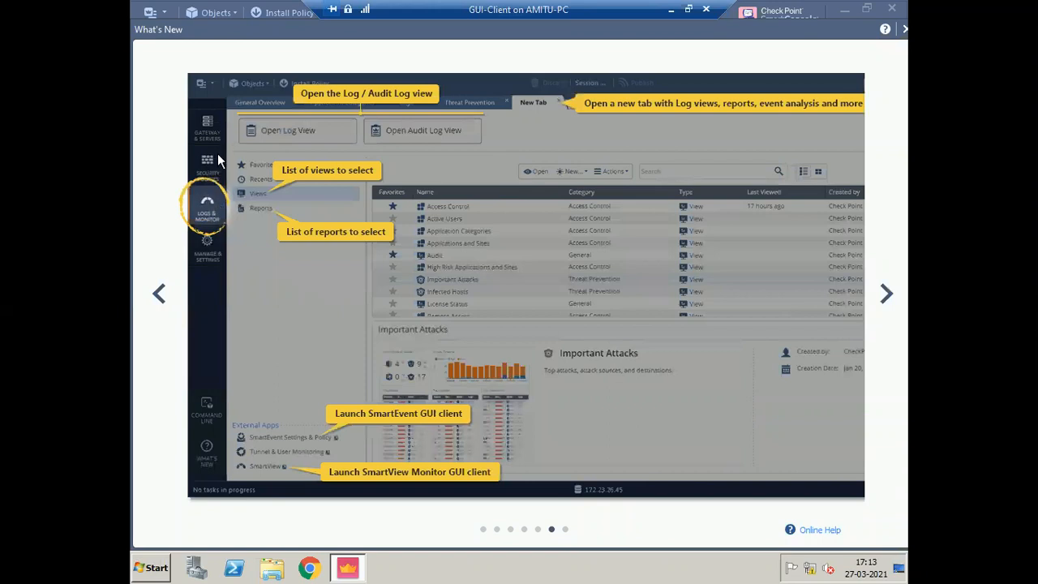
{"action": "left_click", "coordinate": [160, 294]}
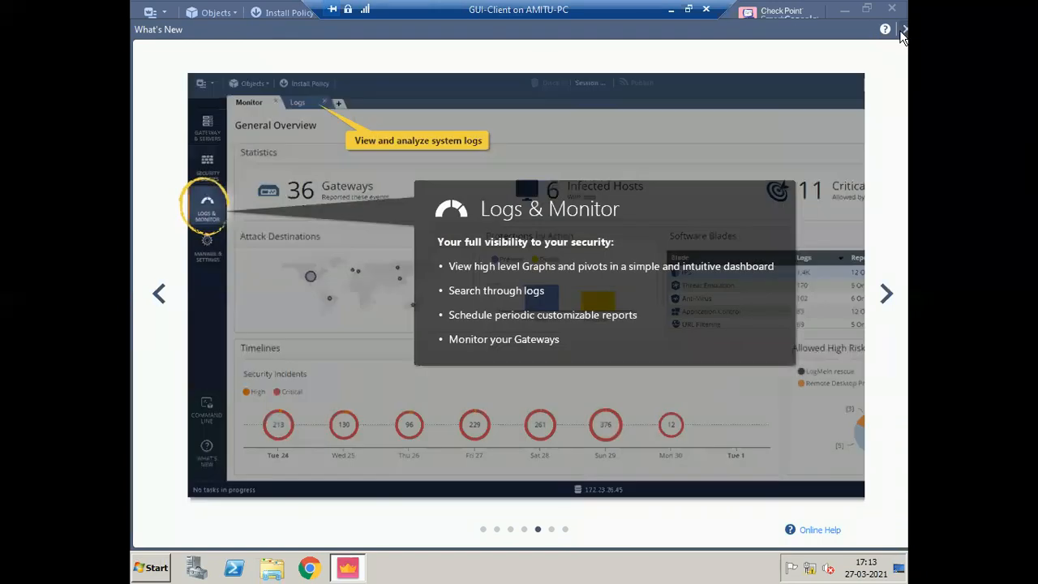
{"action": "left_click", "coordinate": [904, 31]}
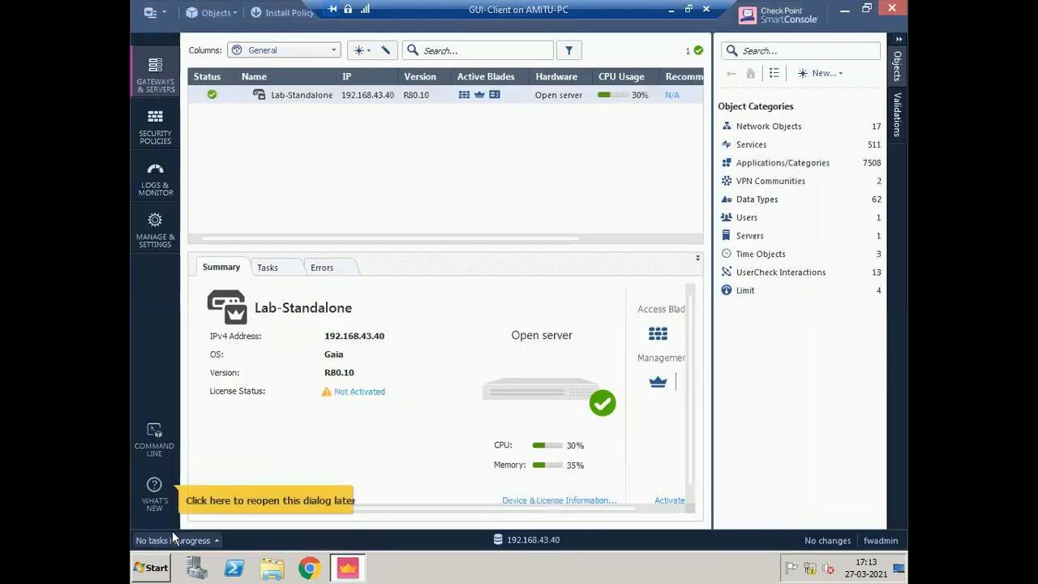
{"action": "left_click", "coordinate": [151, 496]}
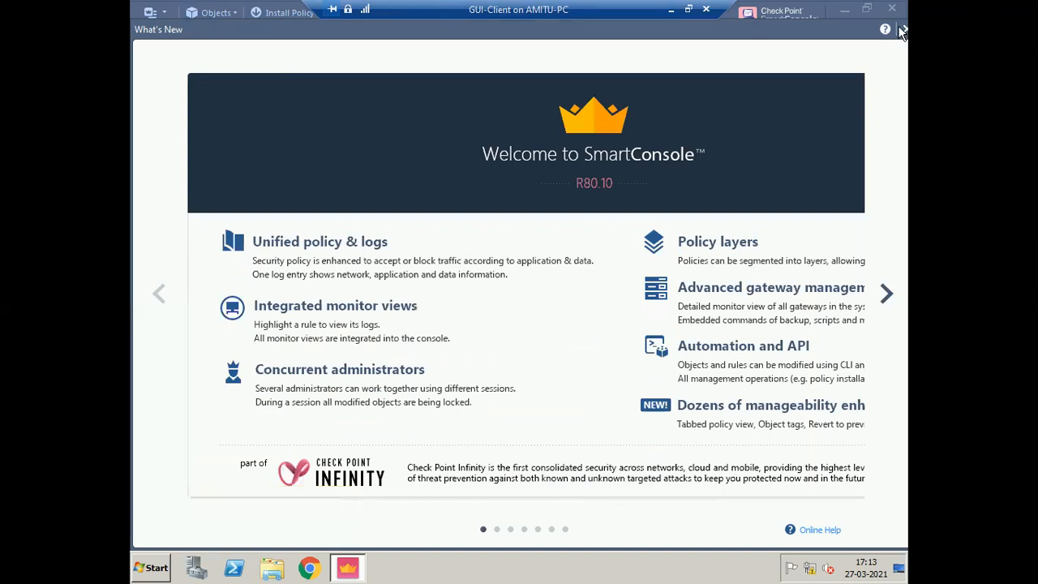
{"action": "left_click", "coordinate": [903, 30]}
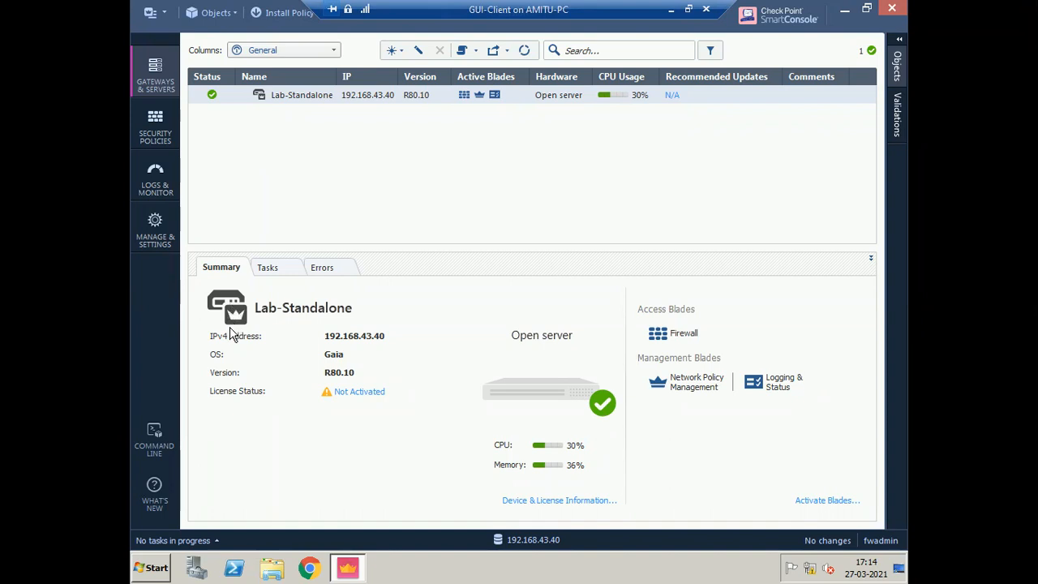
- Open Lab-Standalone's properties at the Network Management page showing eth0 and eth1
{"action": "double_click", "coordinate": [300, 99]}
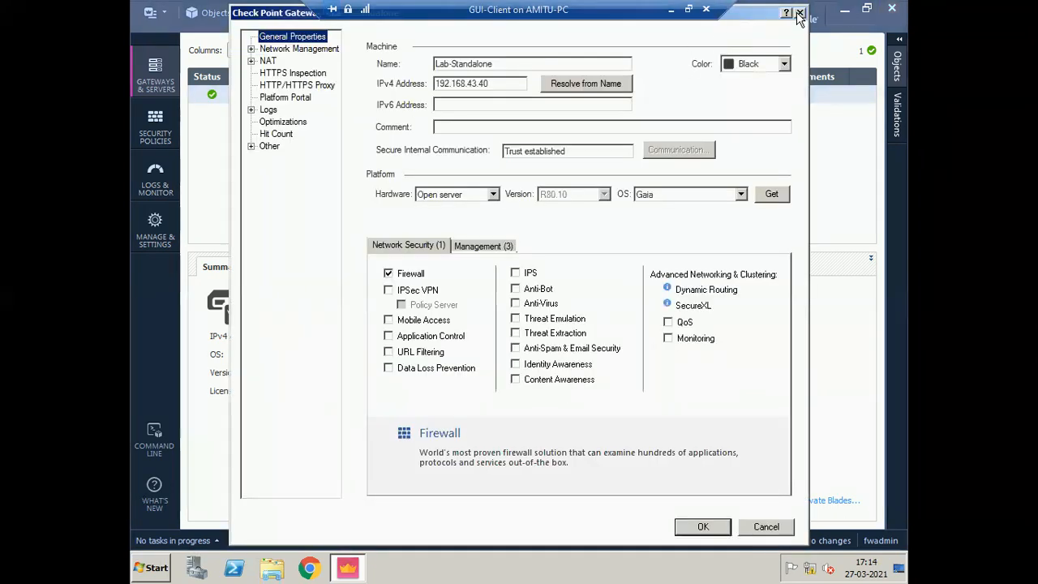
{"action": "left_click", "coordinate": [800, 13]}
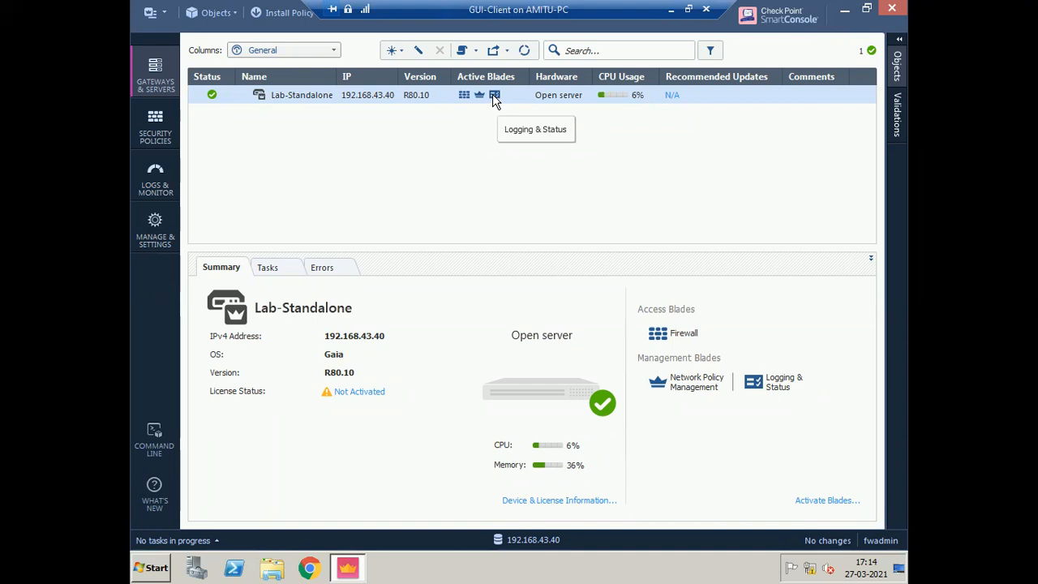
{"action": "double_click", "coordinate": [306, 94]}
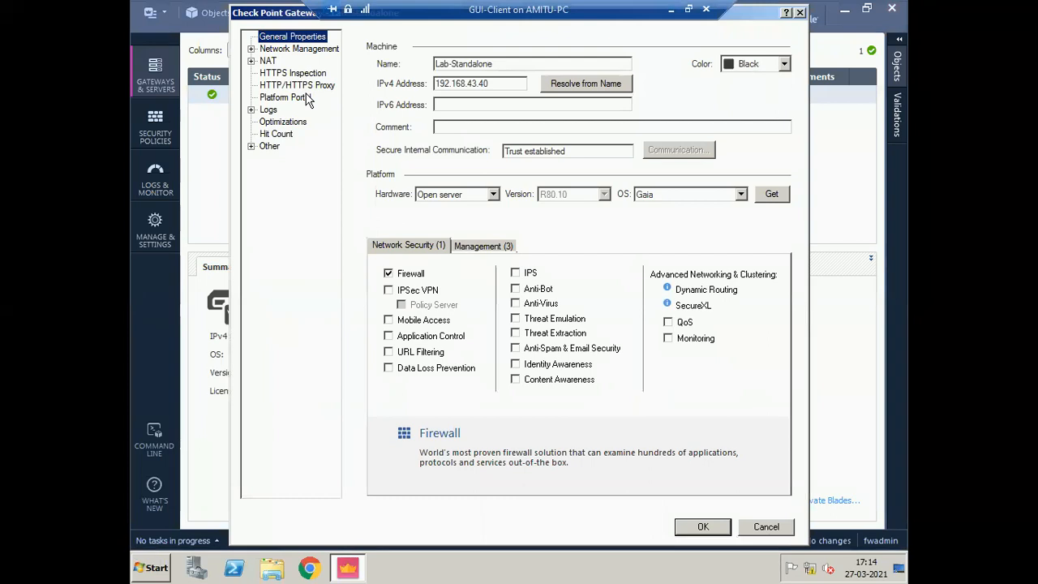
{"action": "left_click", "coordinate": [285, 50]}
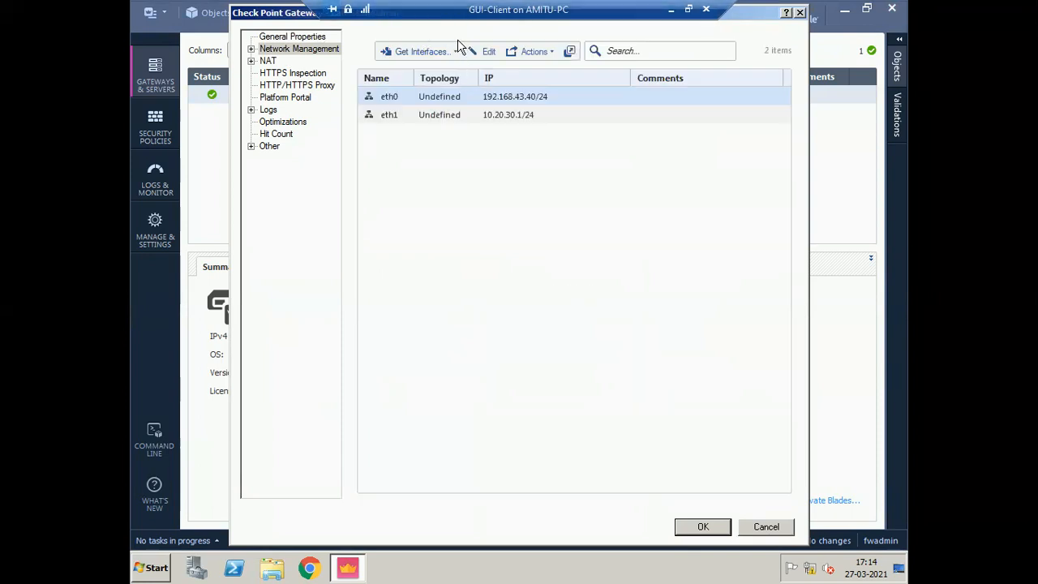
- Fetch interfaces with topology, accept eth0 External and eth1 This network, and save
{"action": "left_click", "coordinate": [438, 55]}
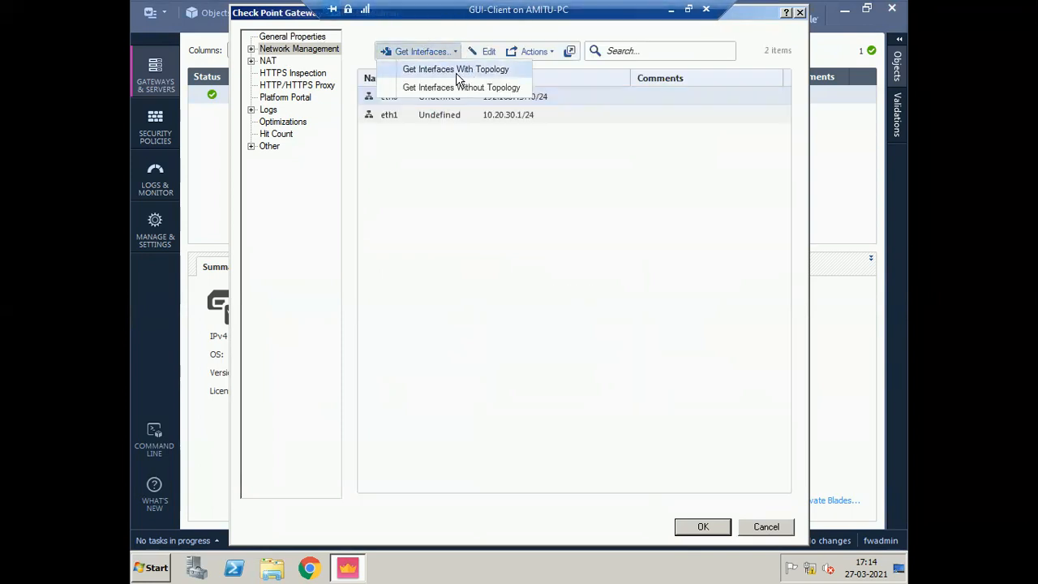
{"action": "left_click", "coordinate": [456, 68]}
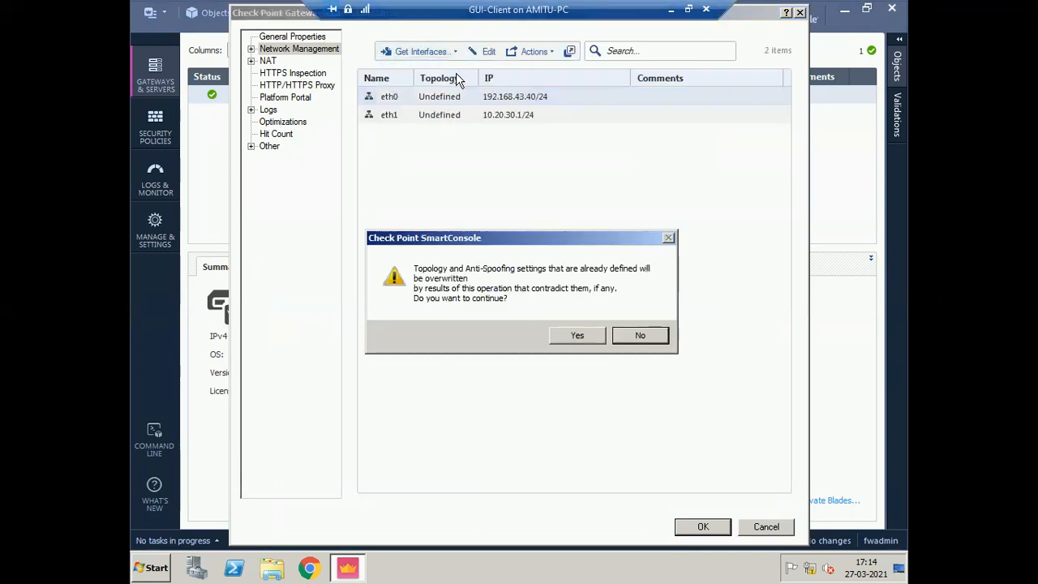
{"action": "left_click", "coordinate": [578, 336]}
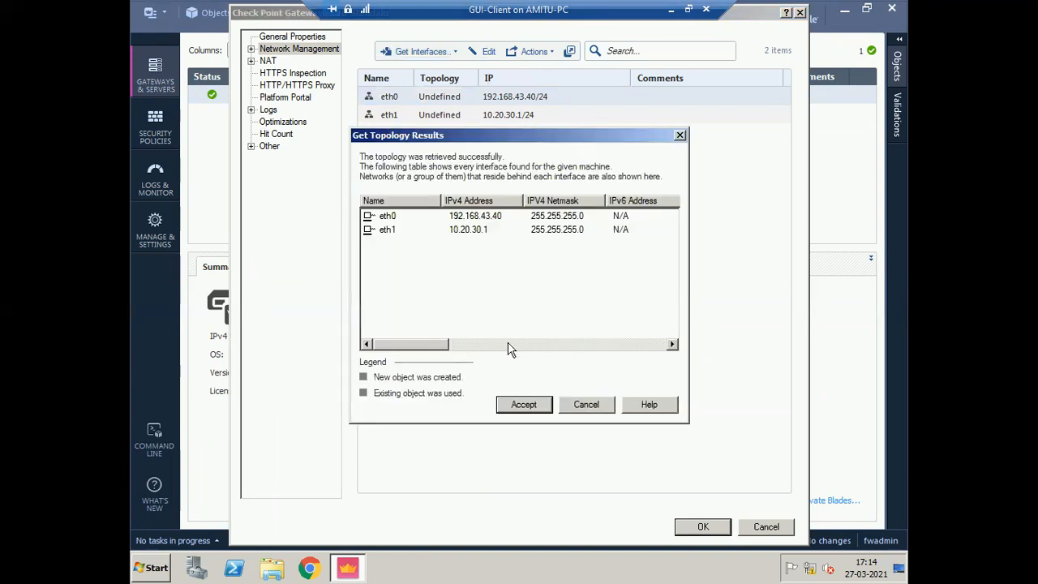
{"action": "left_click_drag", "start_coordinate": [510, 347], "coordinate": [579, 344]}
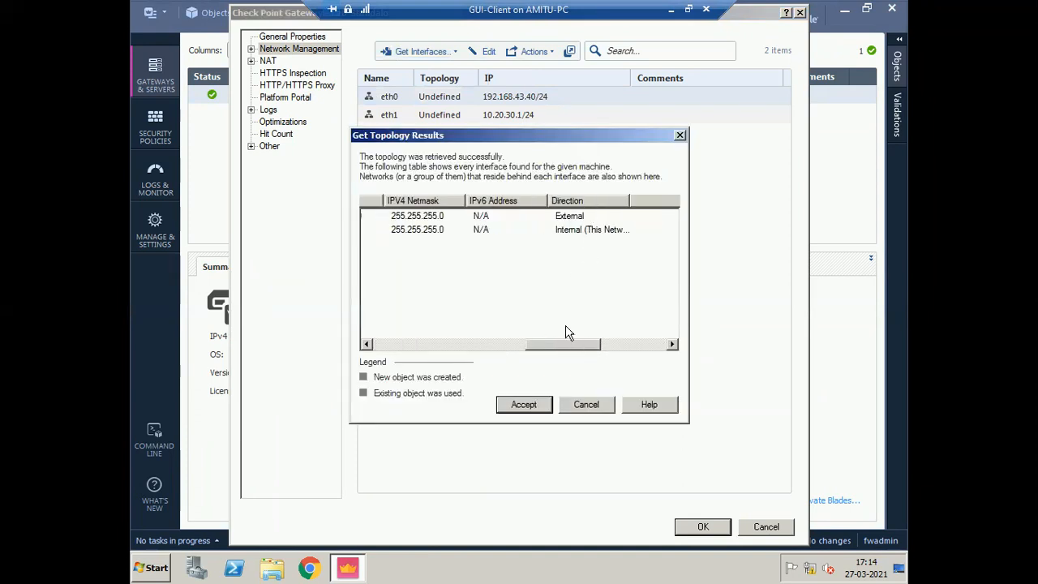
{"action": "left_click", "coordinate": [524, 403]}
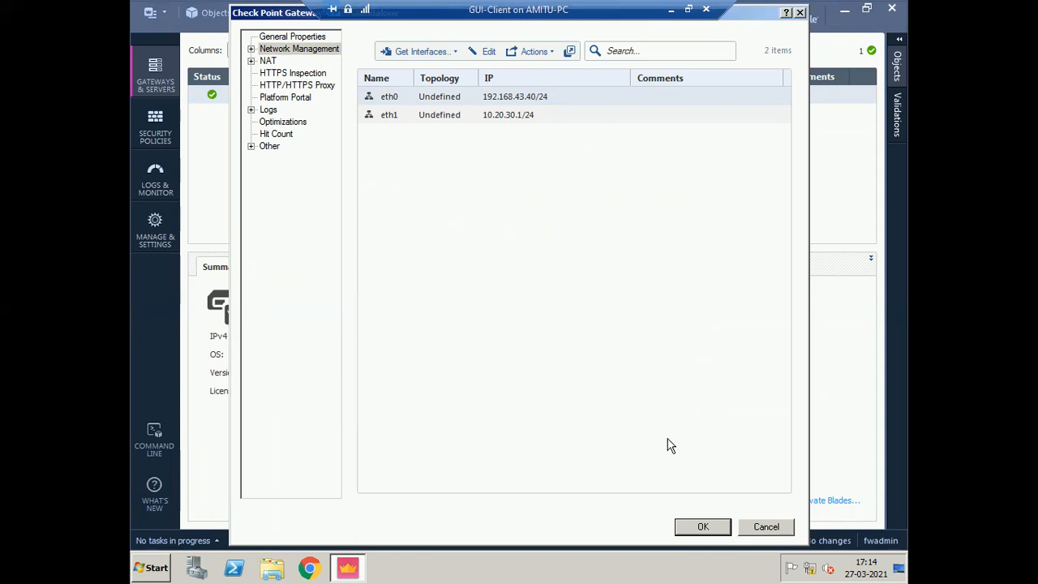
{"action": "left_click", "coordinate": [702, 527]}
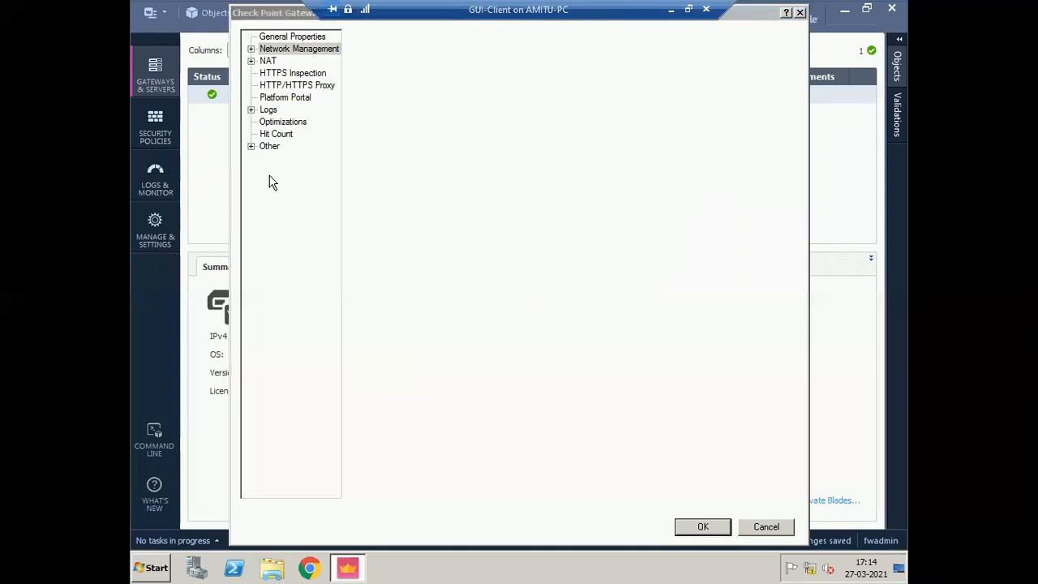
{"action": "left_click", "coordinate": [702, 525]}
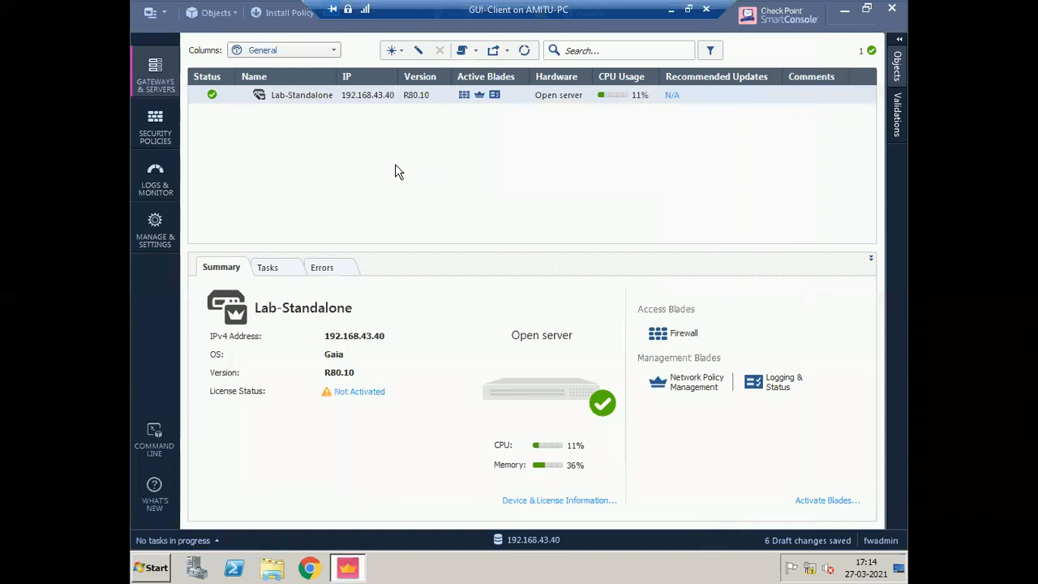
- Display the Standard Access Control policy and check the Cleanup rule's Track options, leaving it at None
{"action": "left_click", "coordinate": [163, 130]}
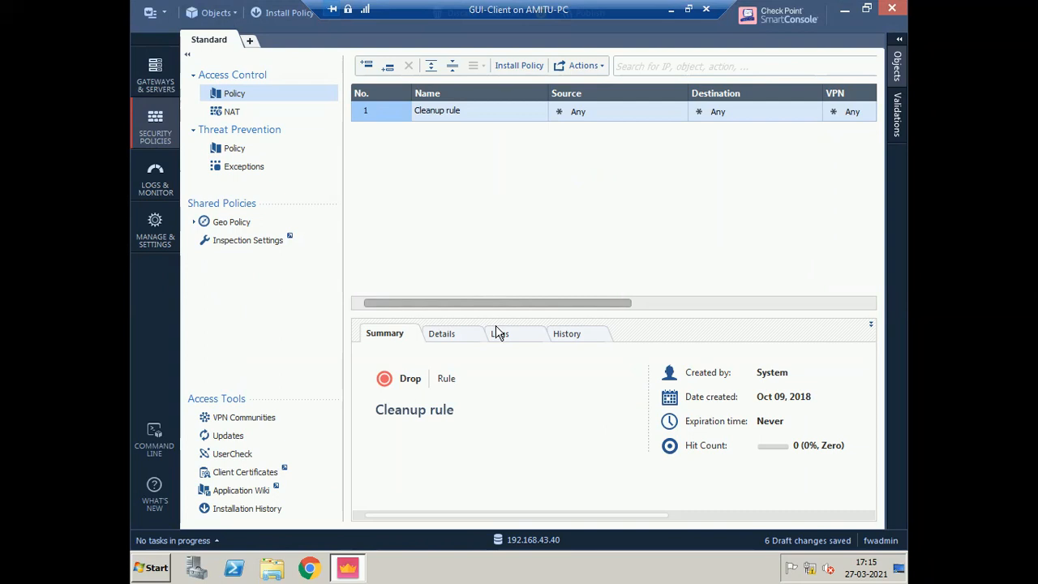
{"action": "mouse_move", "coordinate": [503, 311]}
{"action": "left_mouse_down"}
{"action": "mouse_move", "coordinate": [628, 315]}
{"action": "mouse_move", "coordinate": [484, 306]}
{"action": "left_mouse_up"}
{"action": "left_click_drag", "start_coordinate": [584, 312], "coordinate": [826, 317]}
{"action": "left_click", "coordinate": [815, 107]}
{"action": "left_click", "coordinate": [526, 294]}
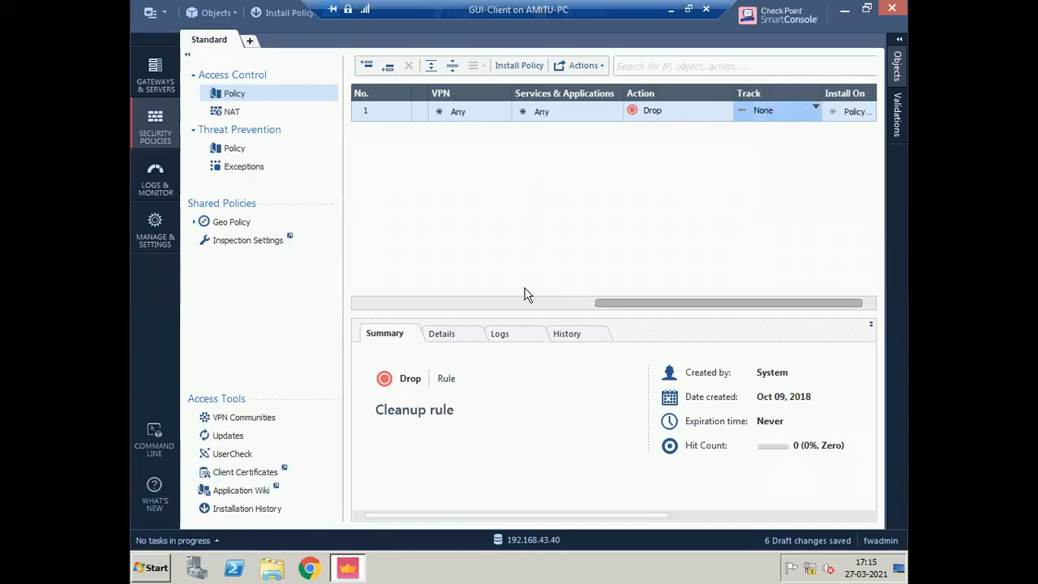
{"action": "left_click", "coordinate": [521, 302]}
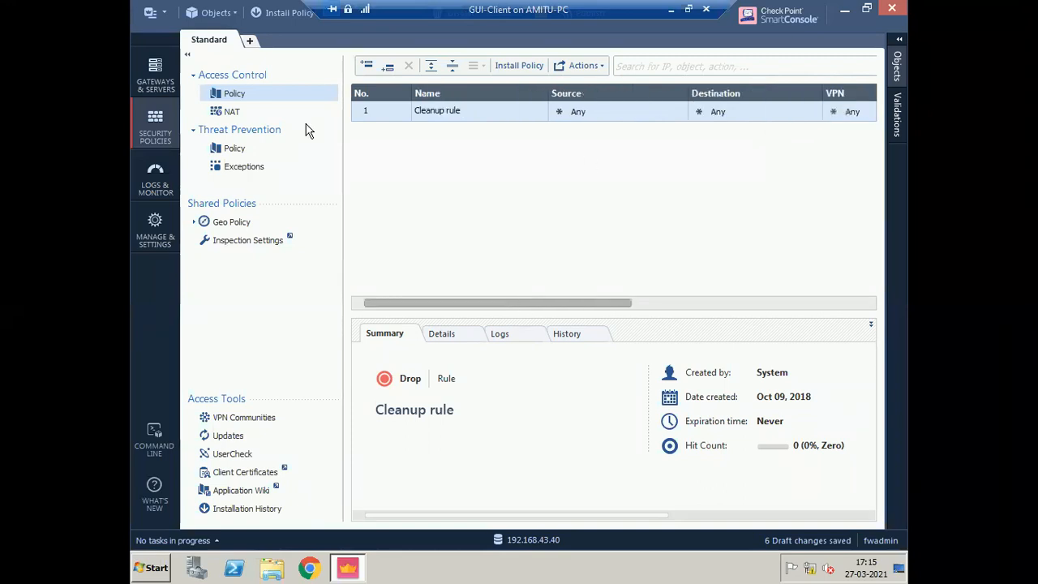
- Insert a new empty rule above the Cleanup rule
{"action": "right_click", "coordinate": [398, 115]}
{"action": "left_click", "coordinate": [520, 131]}
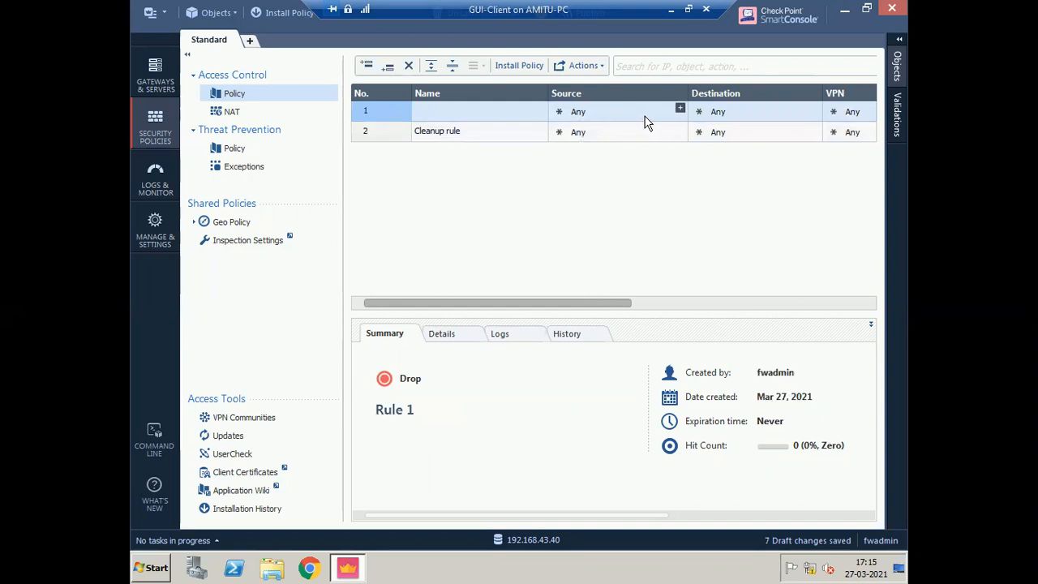
{"action": "left_click_drag", "start_coordinate": [560, 307], "coordinate": [575, 309]}
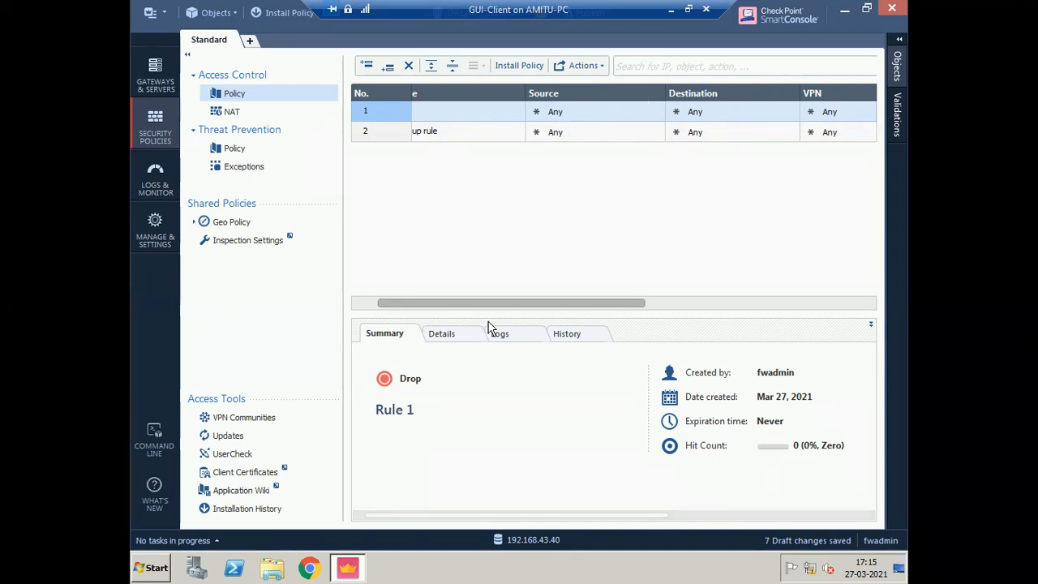
{"action": "left_click_drag", "start_coordinate": [493, 304], "coordinate": [440, 301]}
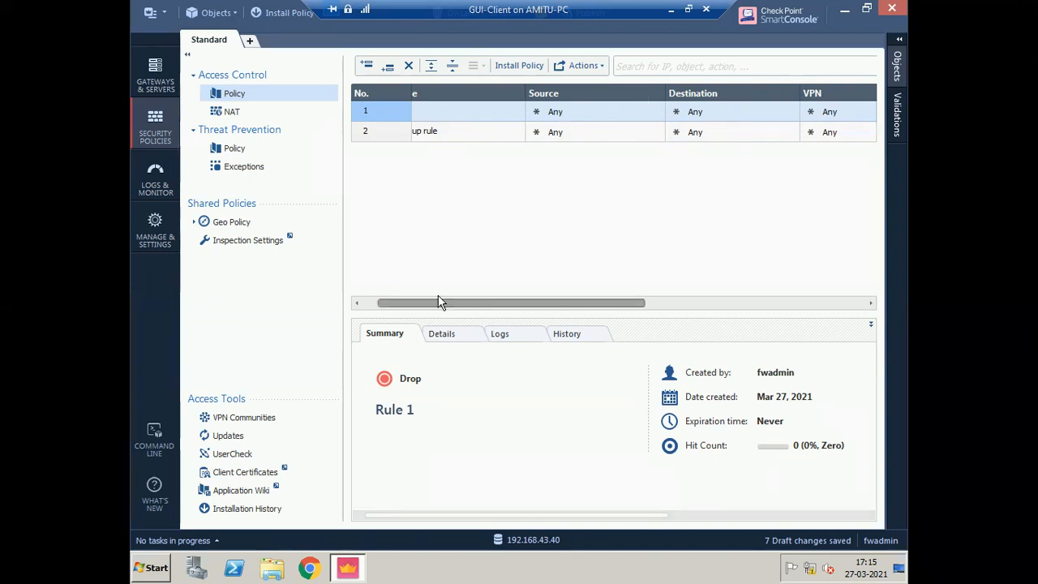
- Name the new rule 1 'Internet Access Rule'
{"action": "left_click", "coordinate": [476, 112]}
{"action": "left_click", "coordinate": [476, 112]}
{"action": "type", "text": "Internet Accesws Rule"}
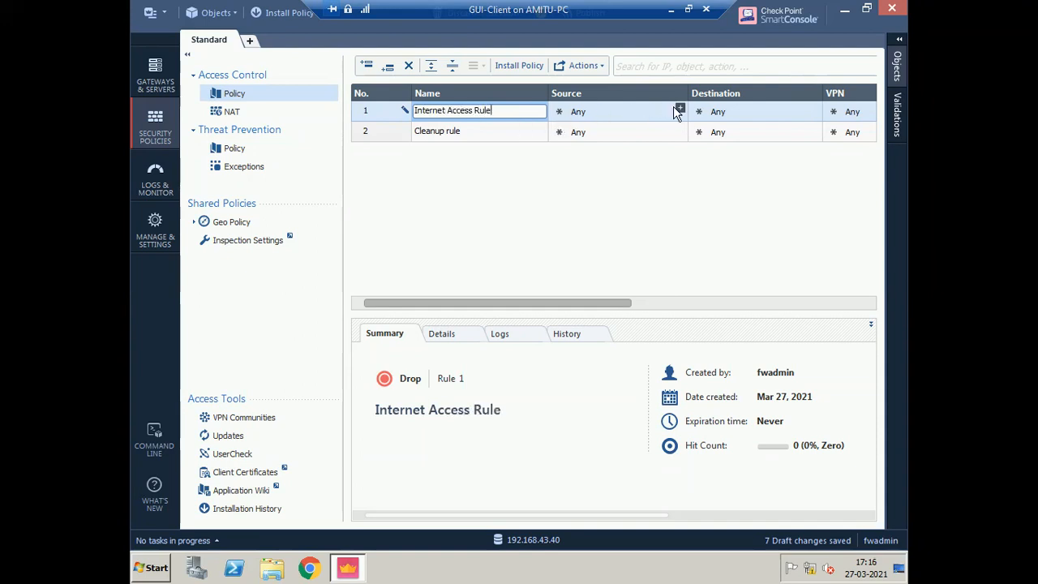
{"action": "left_click", "coordinate": [591, 108]}
{"action": "right_click", "coordinate": [590, 108]}
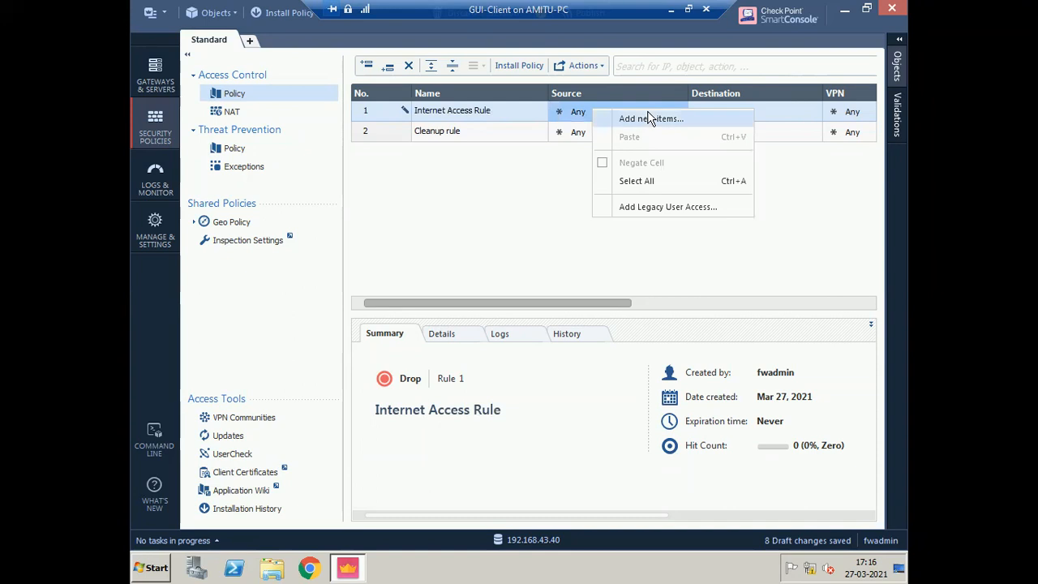
{"action": "key", "text": "Escape"}
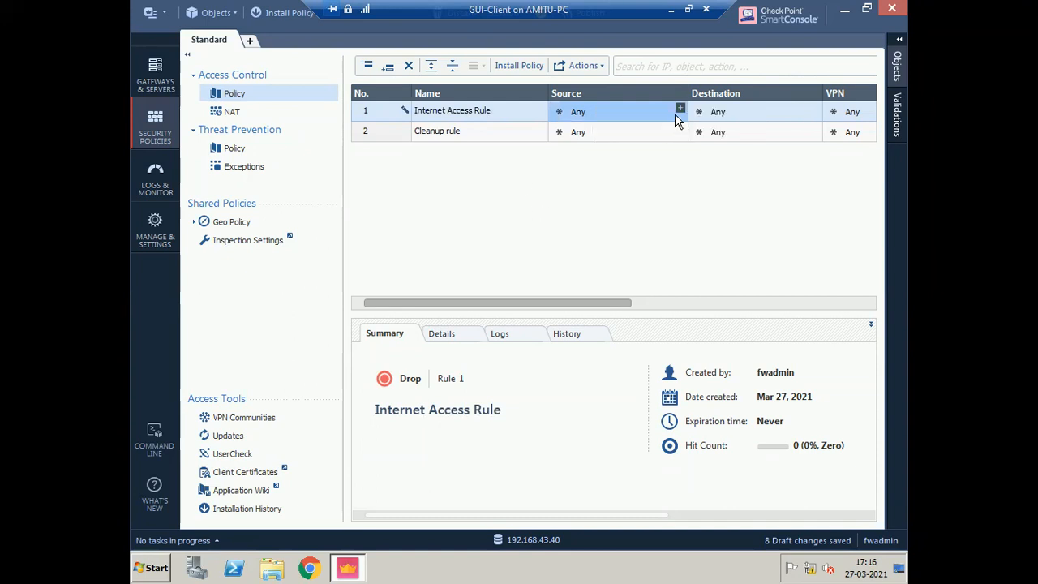
- Create a new host object named Node-1 with address 10.20.30.5 from the Objects pane
{"action": "left_click", "coordinate": [679, 108]}
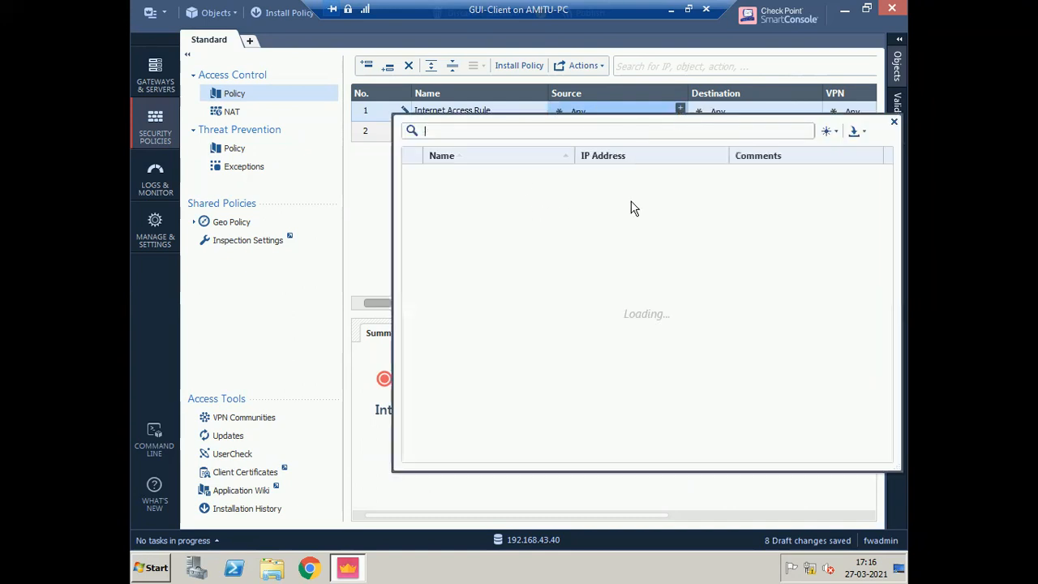
{"action": "left_click", "coordinate": [359, 204]}
{"action": "left_click", "coordinate": [896, 71]}
{"action": "left_click", "coordinate": [896, 74]}
{"action": "left_click", "coordinate": [896, 77]}
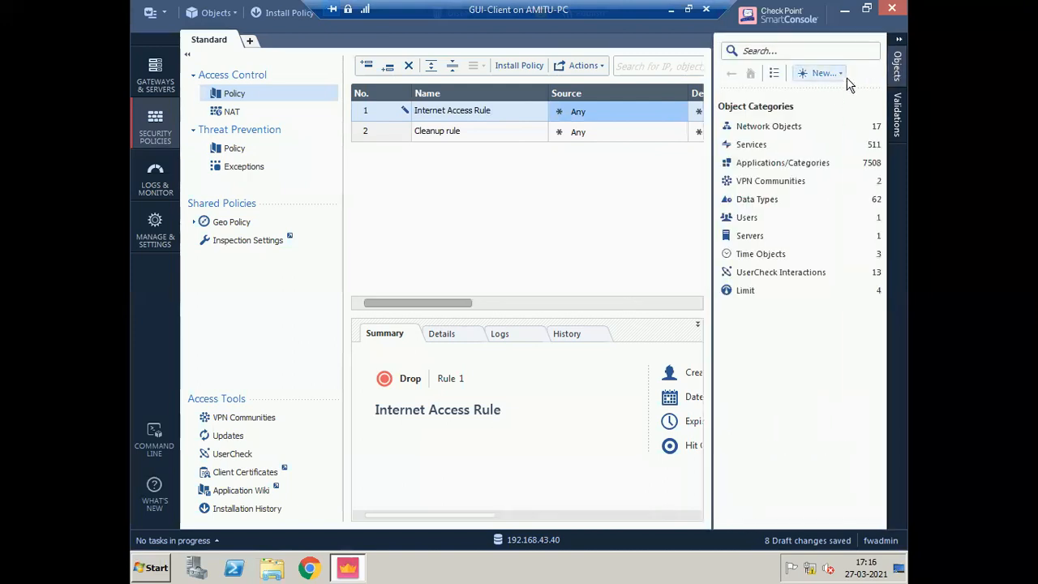
{"action": "left_click", "coordinate": [824, 75]}
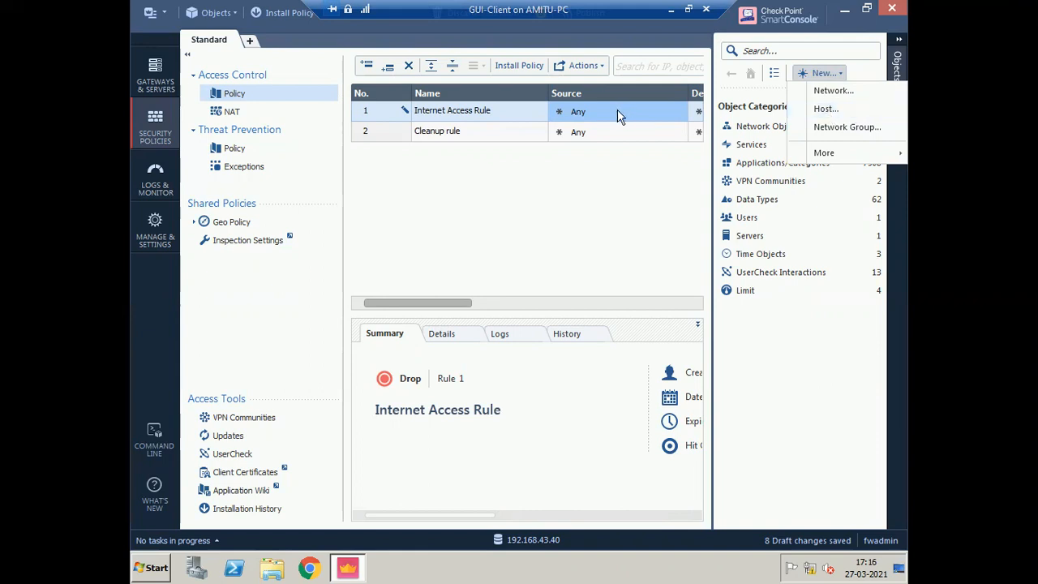
{"action": "left_click", "coordinate": [857, 107]}
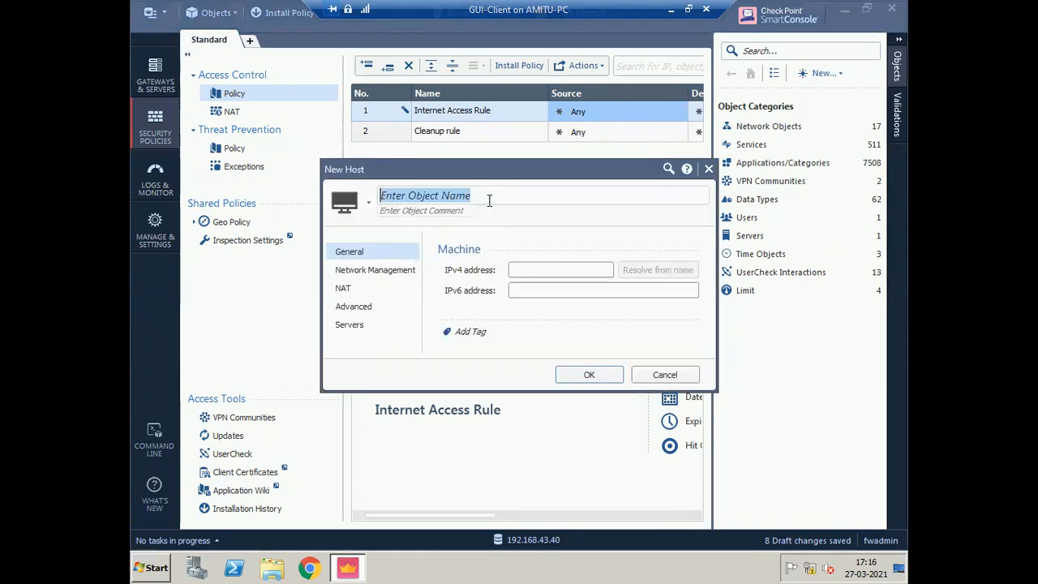
{"action": "type", "text": "Node-1"}
{"action": "key", "text": "Tab"}
{"action": "key", "text": "Tab"}
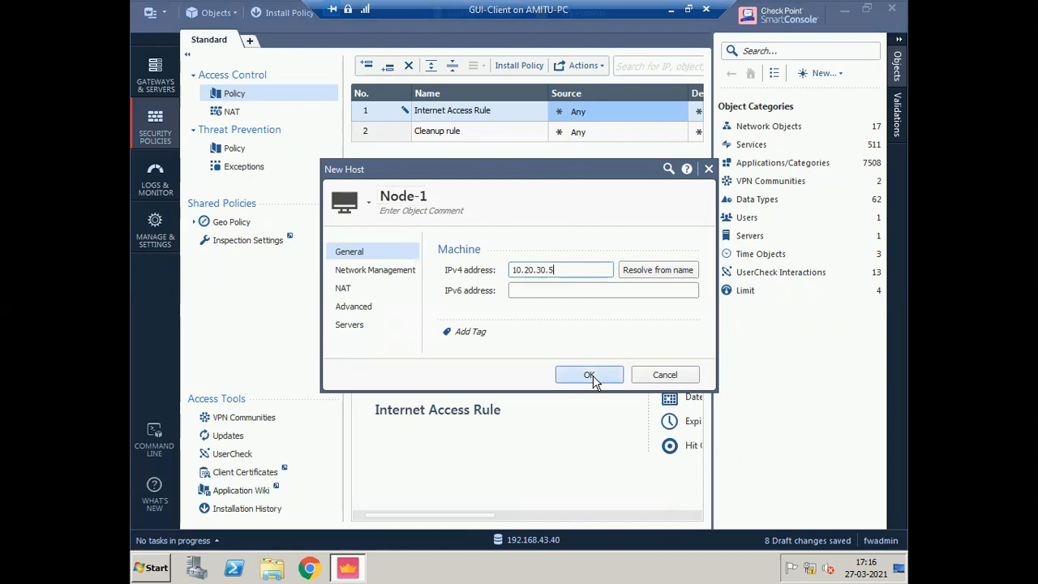
- Enable automatic Hide NAT for Node-1 on Lab-Standalone and save the host
{"action": "left_click", "coordinate": [344, 290]}
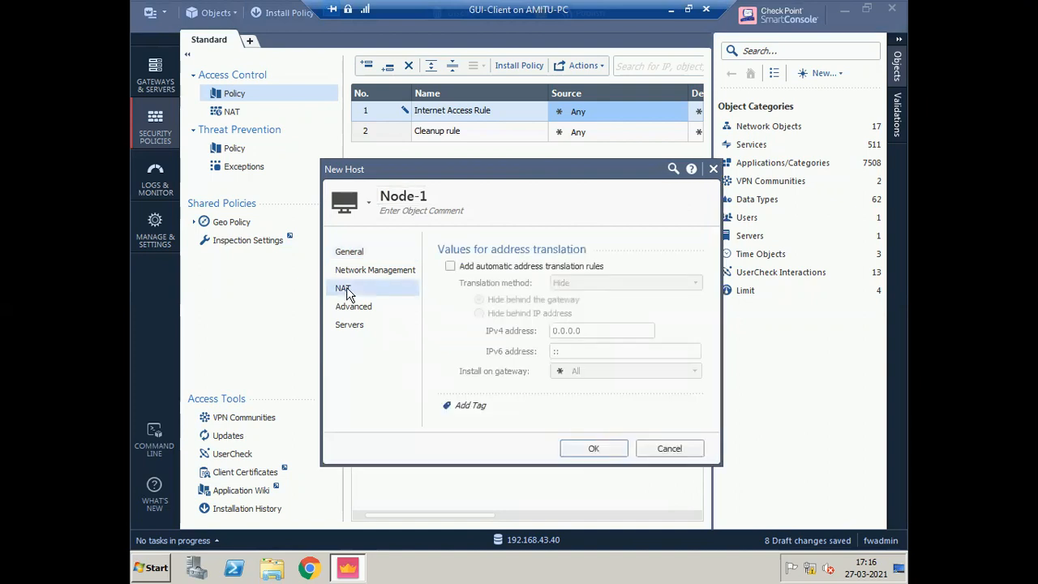
{"action": "left_click", "coordinate": [497, 270]}
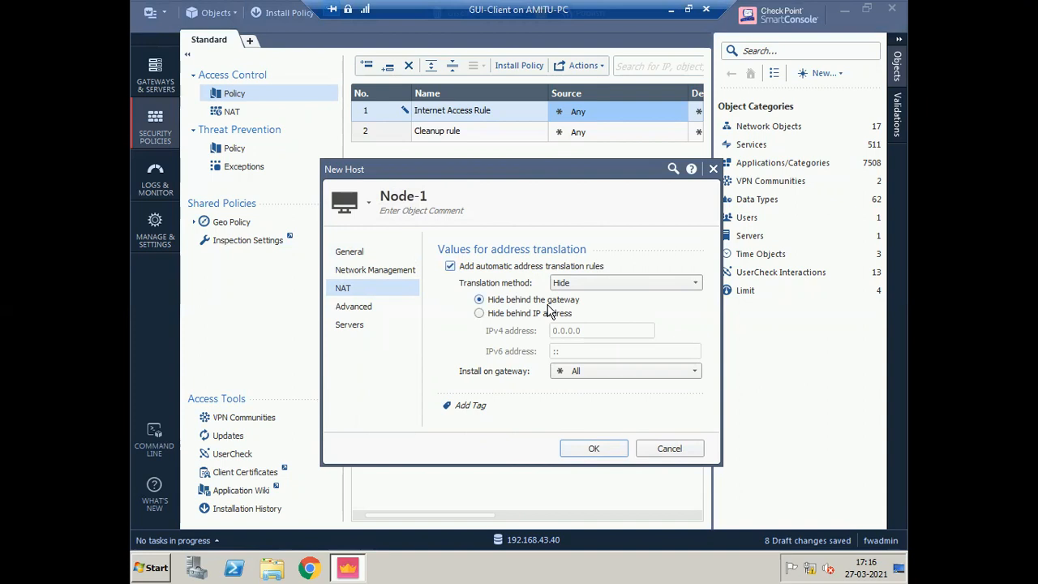
{"action": "left_click", "coordinate": [619, 373]}
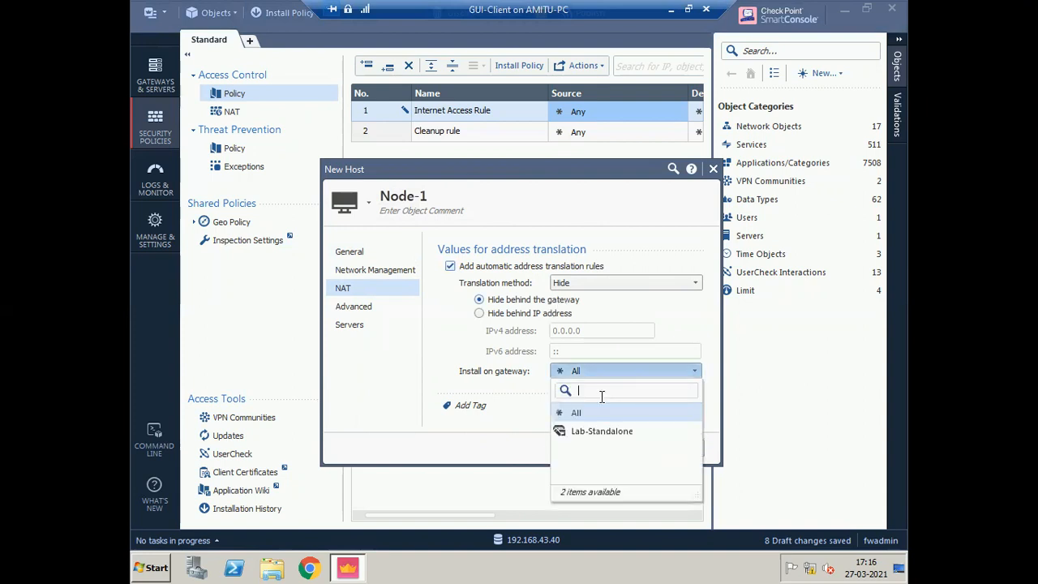
{"action": "left_click", "coordinate": [588, 429]}
{"action": "left_click", "coordinate": [593, 448]}
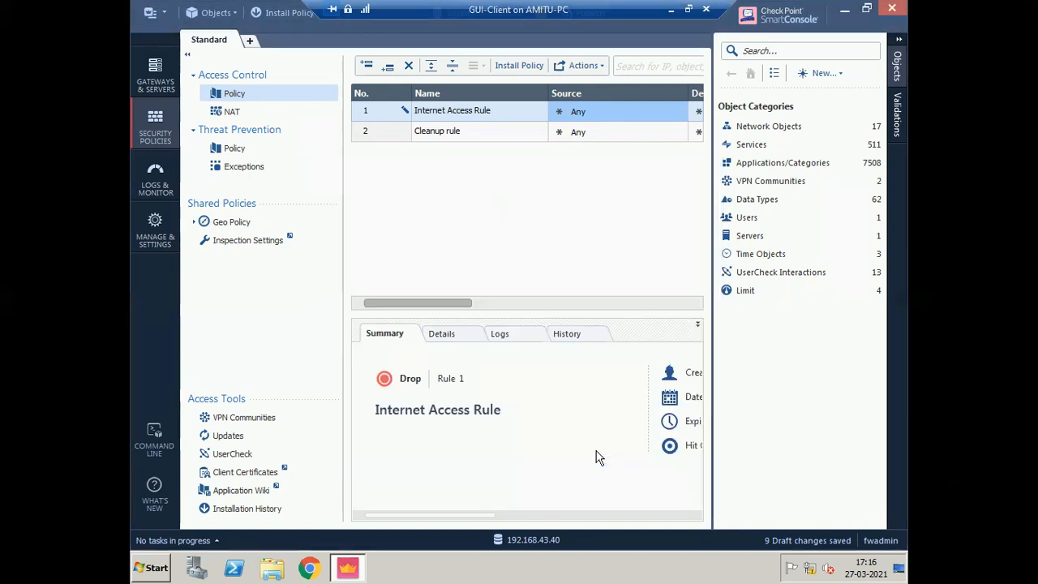
- Set Node-1 as rule 1's source, found by searching 'no' in the object list
{"action": "left_click", "coordinate": [898, 42]}
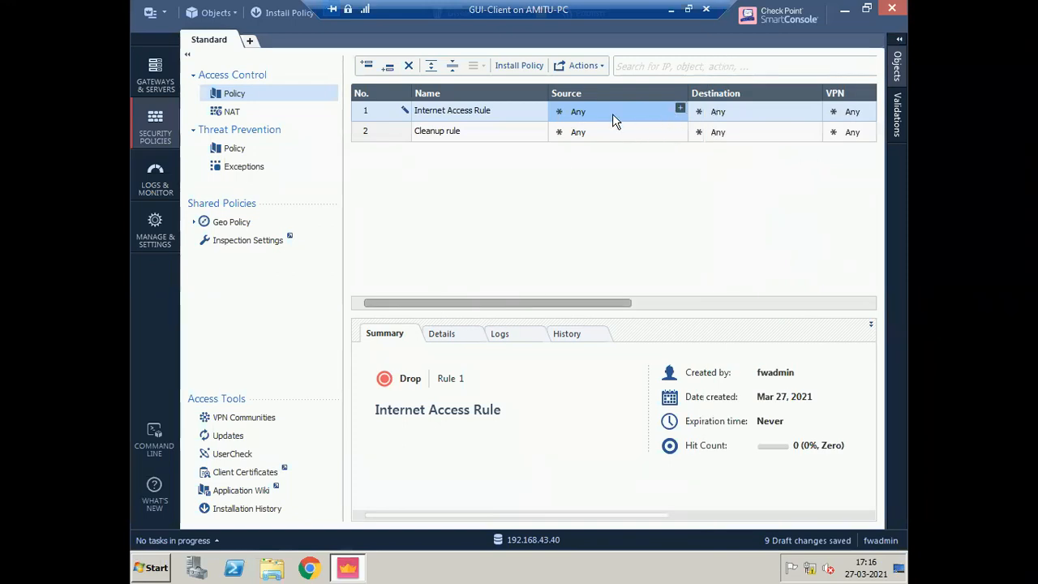
{"action": "left_click", "coordinate": [679, 108]}
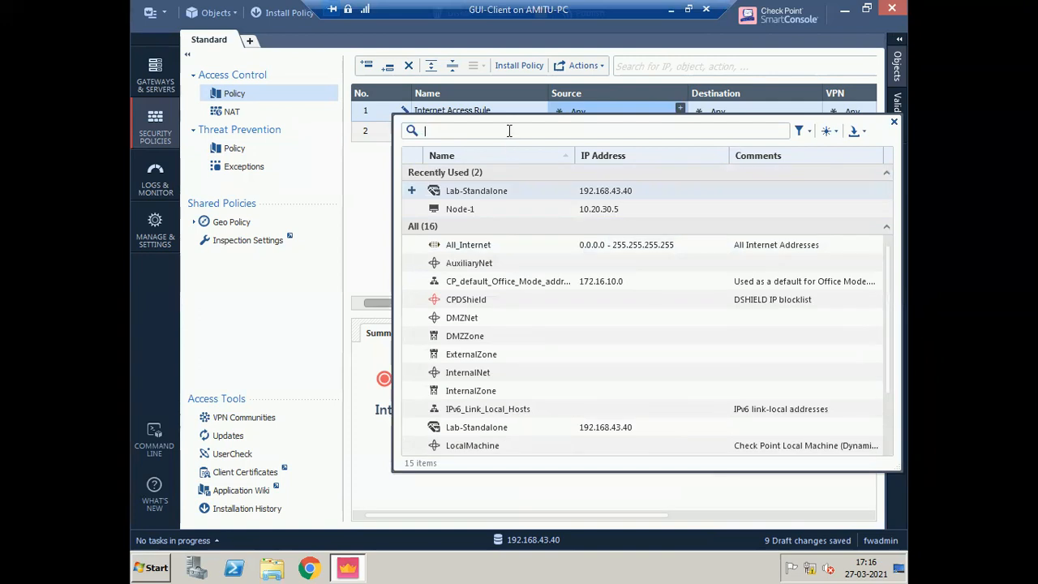
{"action": "type", "text": "node"}
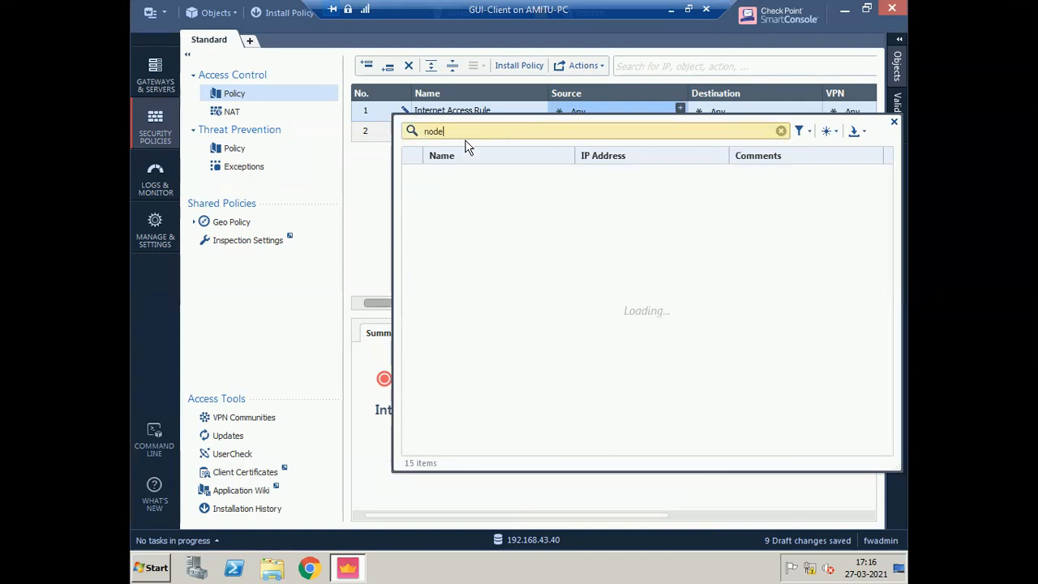
{"action": "left_click", "coordinate": [412, 192]}
- Add http, https and dns to the Internet Access Rule's Services & Applications
{"action": "left_click", "coordinate": [893, 124]}
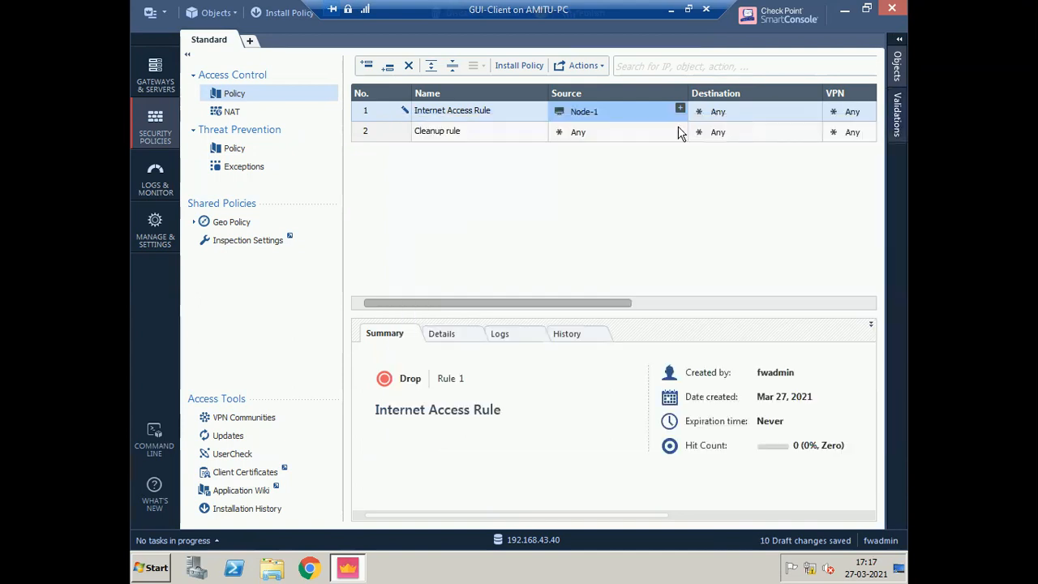
{"action": "left_click_drag", "start_coordinate": [611, 307], "coordinate": [720, 295]}
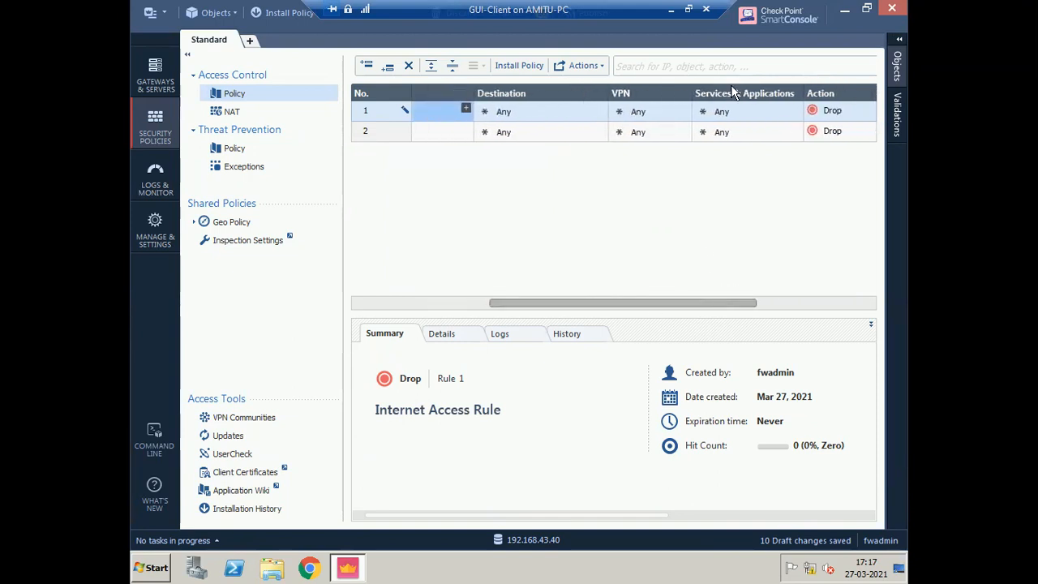
{"action": "left_click", "coordinate": [795, 108]}
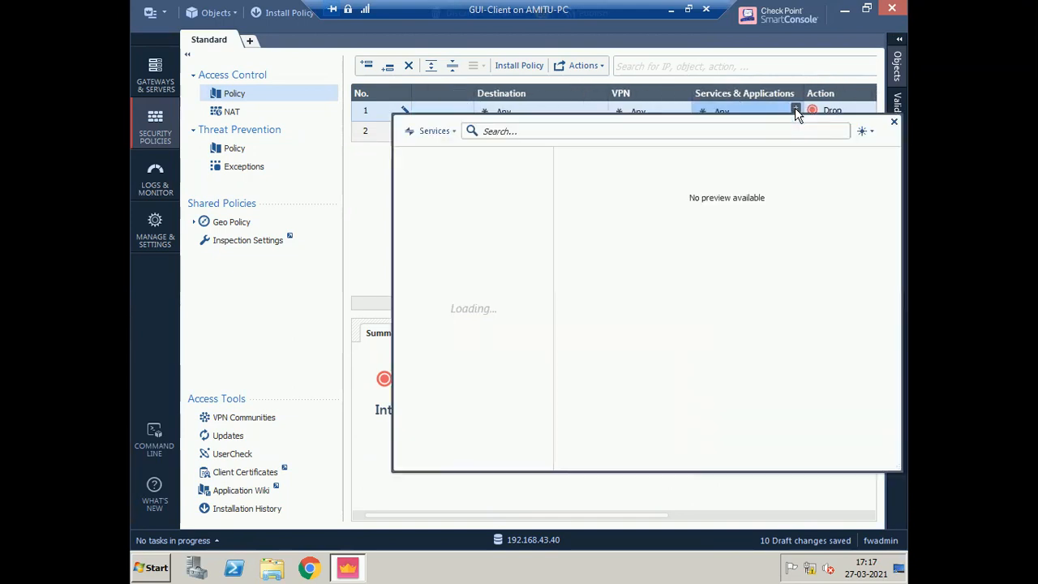
{"action": "type", "text": "http"}
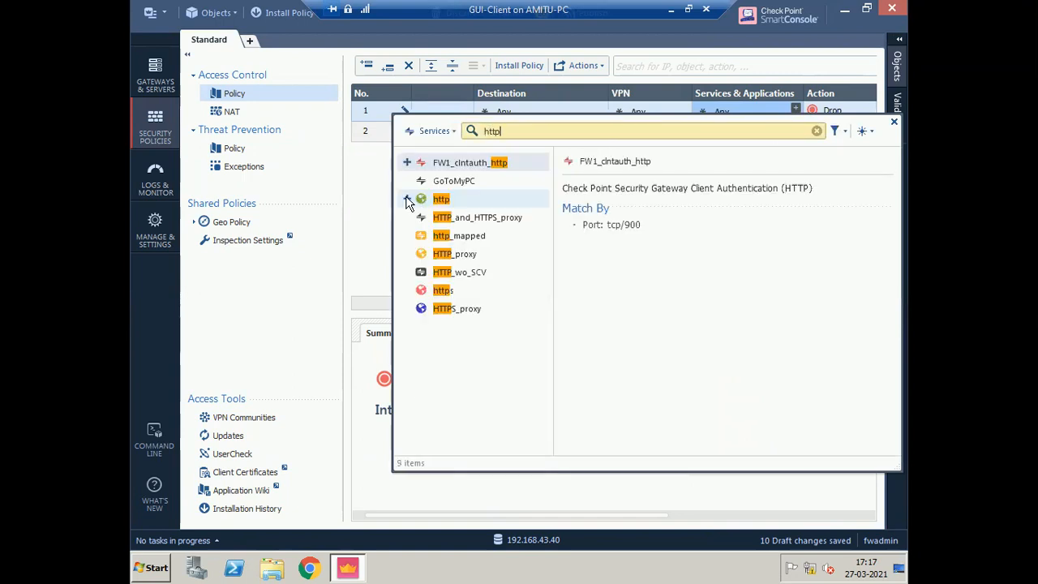
{"action": "left_click", "coordinate": [407, 199]}
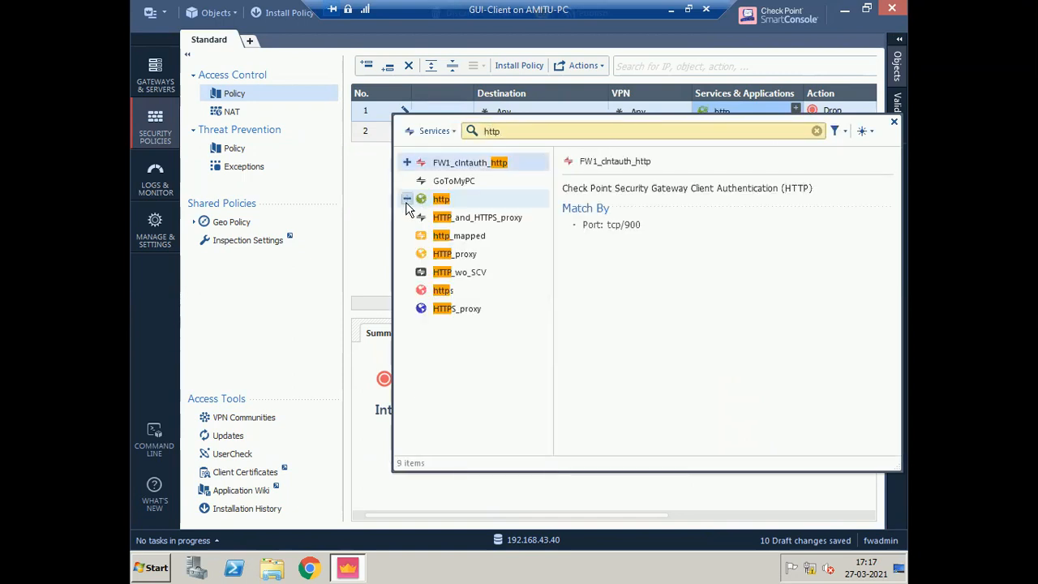
{"action": "left_click", "coordinate": [407, 290]}
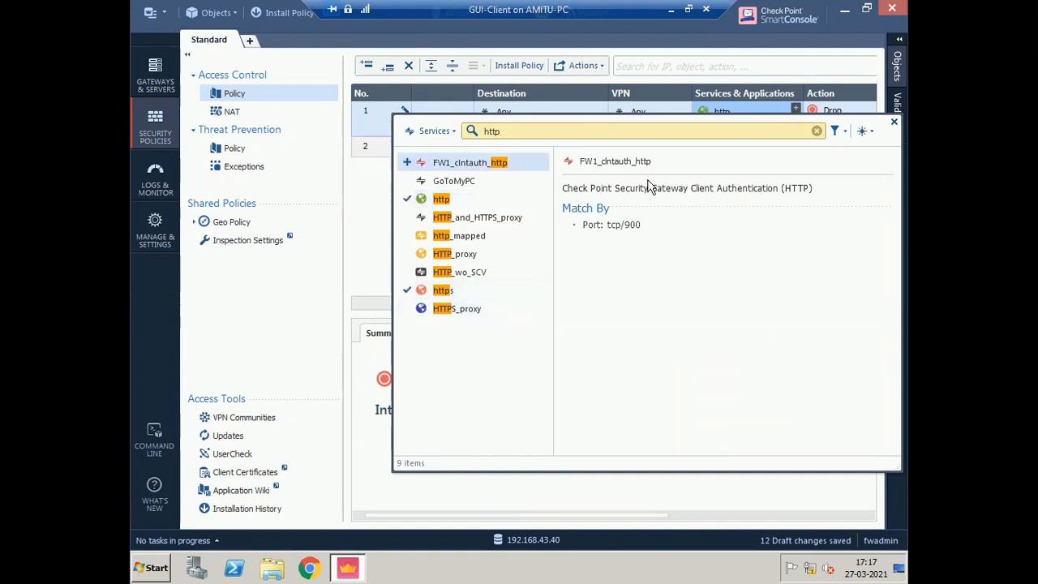
{"action": "left_click_drag", "start_coordinate": [526, 135], "coordinate": [410, 129]}
{"action": "type", "text": "dns"}
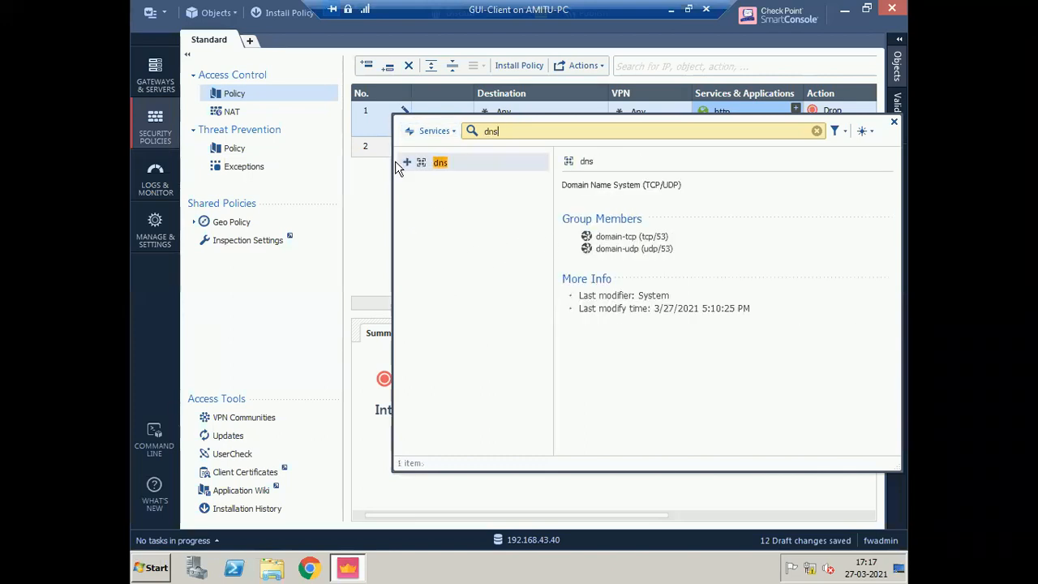
{"action": "left_click", "coordinate": [406, 165]}
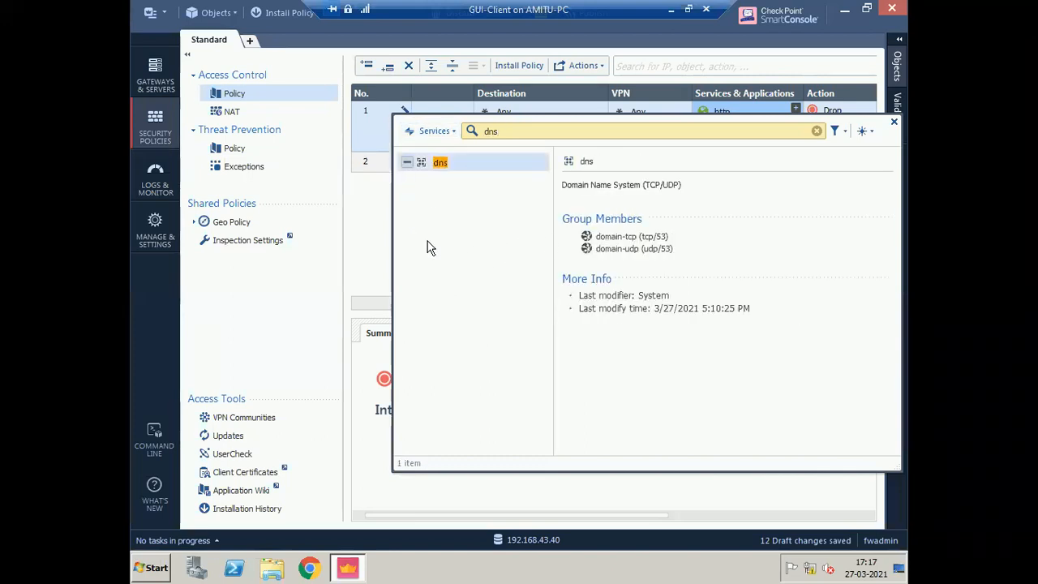
{"action": "left_click", "coordinate": [893, 123]}
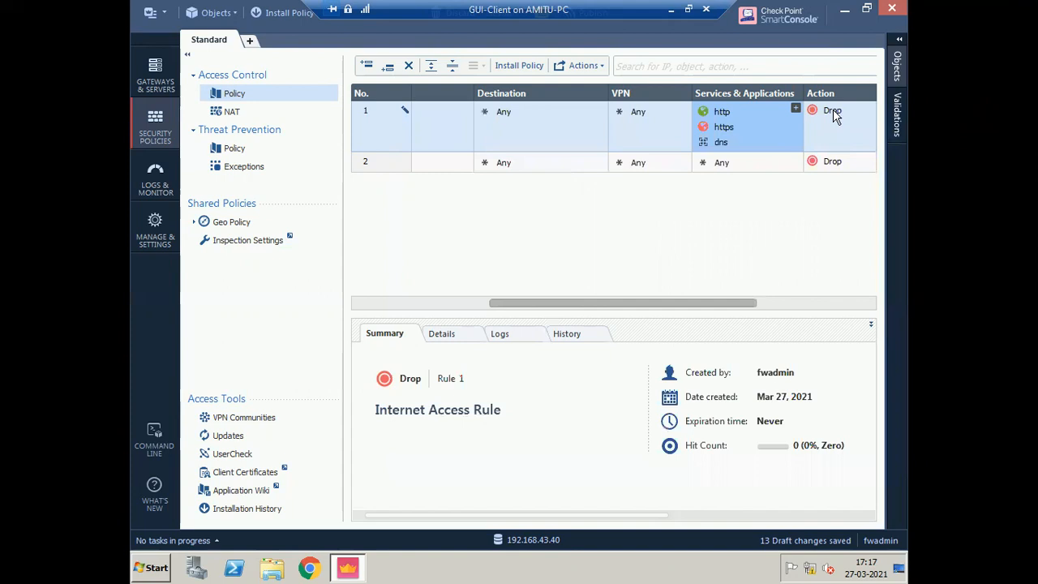
- Set the Internet Access Rule's action to Accept and its tracking to Log
{"action": "left_click", "coordinate": [780, 305]}
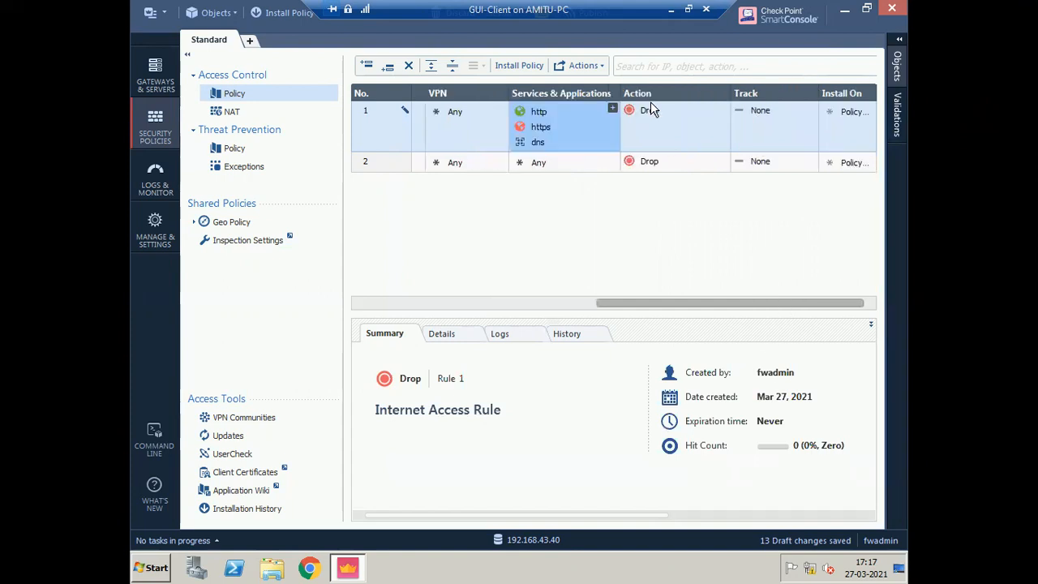
{"action": "left_click", "coordinate": [652, 109]}
{"action": "left_click", "coordinate": [683, 122]}
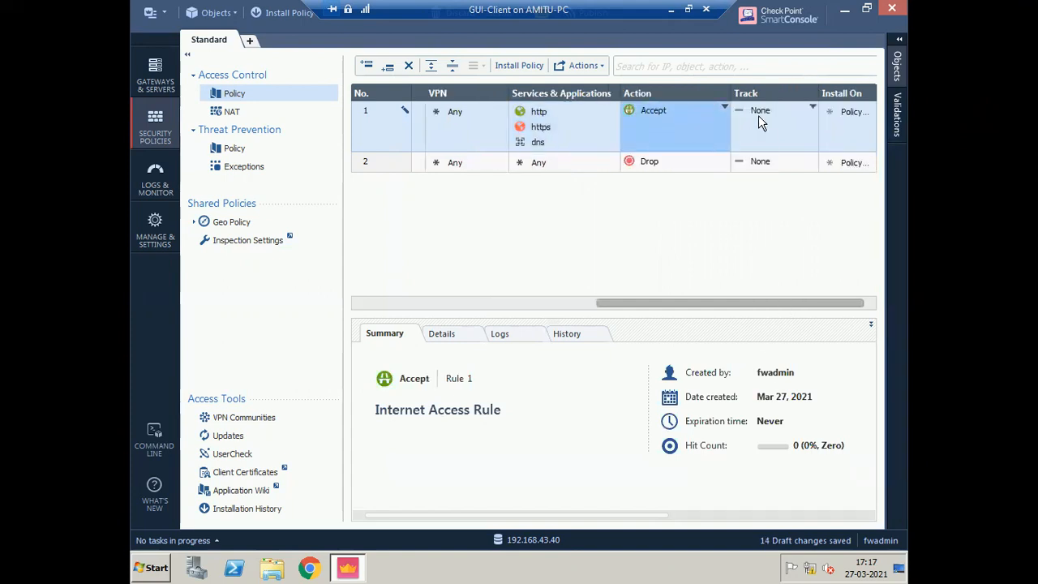
{"action": "left_click", "coordinate": [813, 109]}
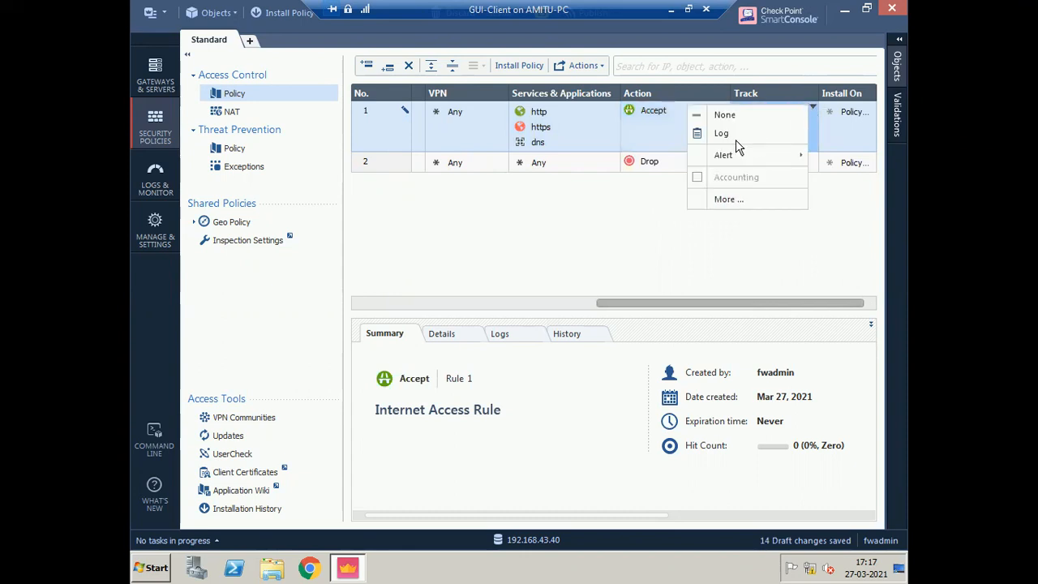
{"action": "left_click", "coordinate": [735, 136]}
{"action": "left_click", "coordinate": [813, 109]}
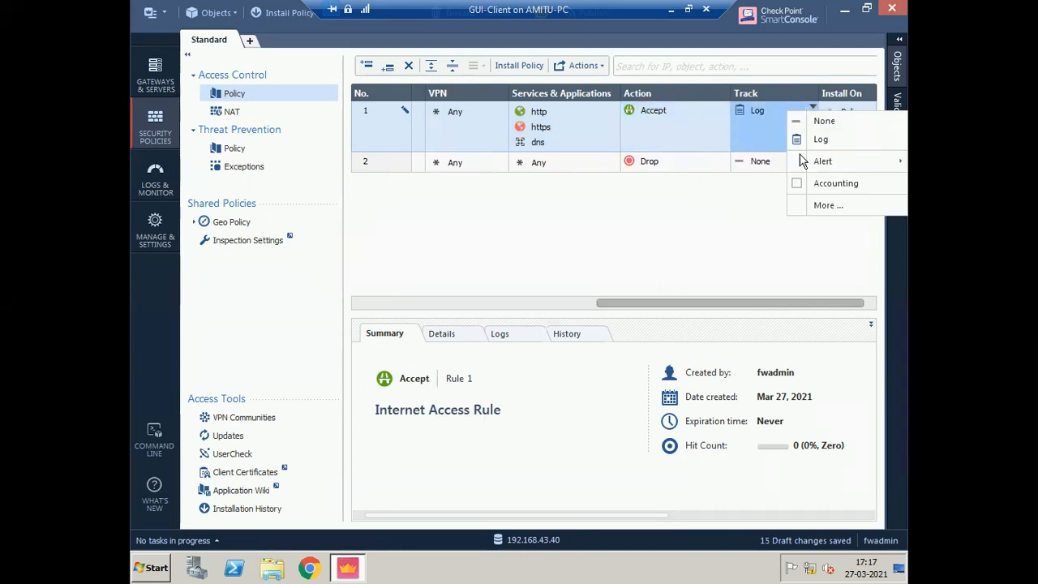
{"action": "mouse_move", "coordinate": [822, 161]}
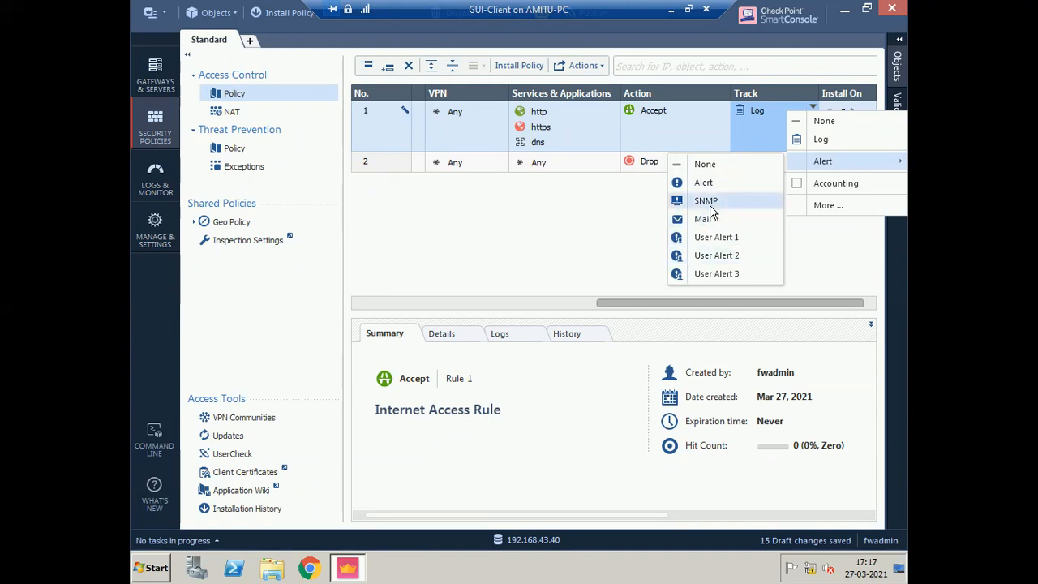
{"action": "left_click", "coordinate": [755, 129]}
{"action": "left_click", "coordinate": [755, 129]}
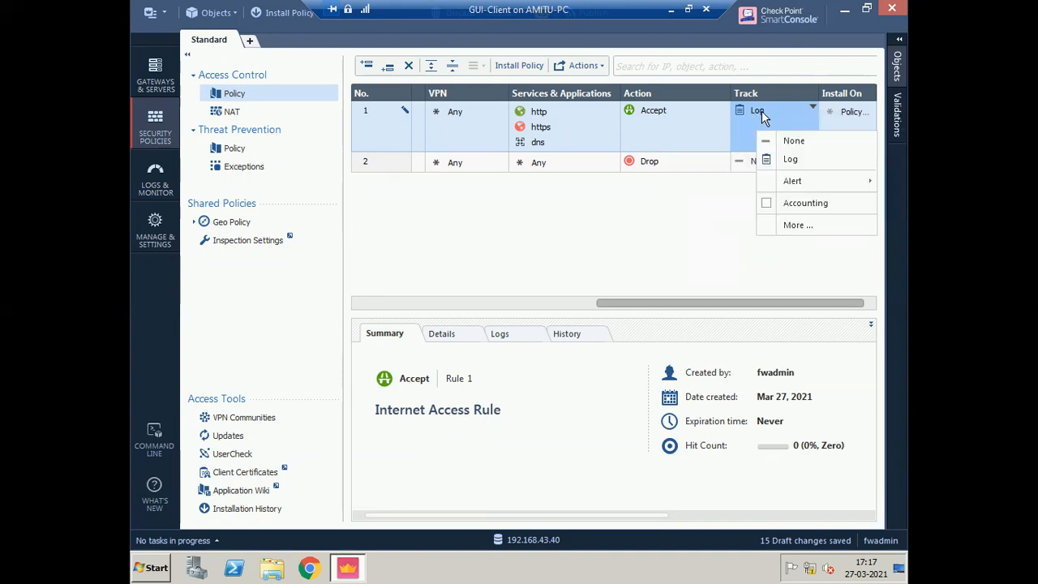
{"action": "left_click", "coordinate": [755, 294]}
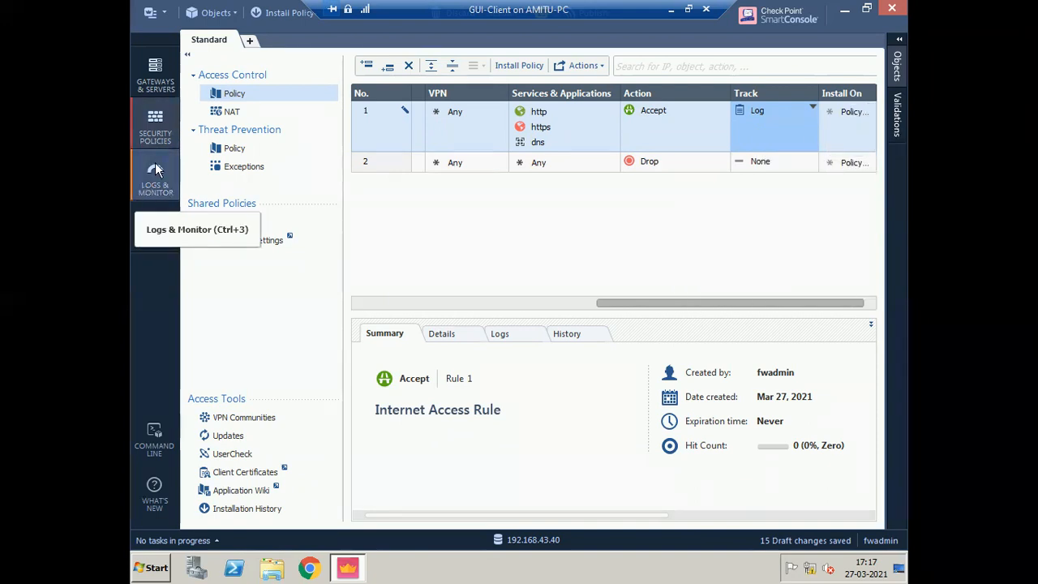
- Install both rules on Lab-Standalone and set the Cleanup rule's tracking to Log
{"action": "left_click", "coordinate": [866, 106]}
{"action": "left_click", "coordinate": [411, 187]}
{"action": "left_click", "coordinate": [895, 124]}
{"action": "left_click_drag", "start_coordinate": [848, 109], "coordinate": [834, 165]}
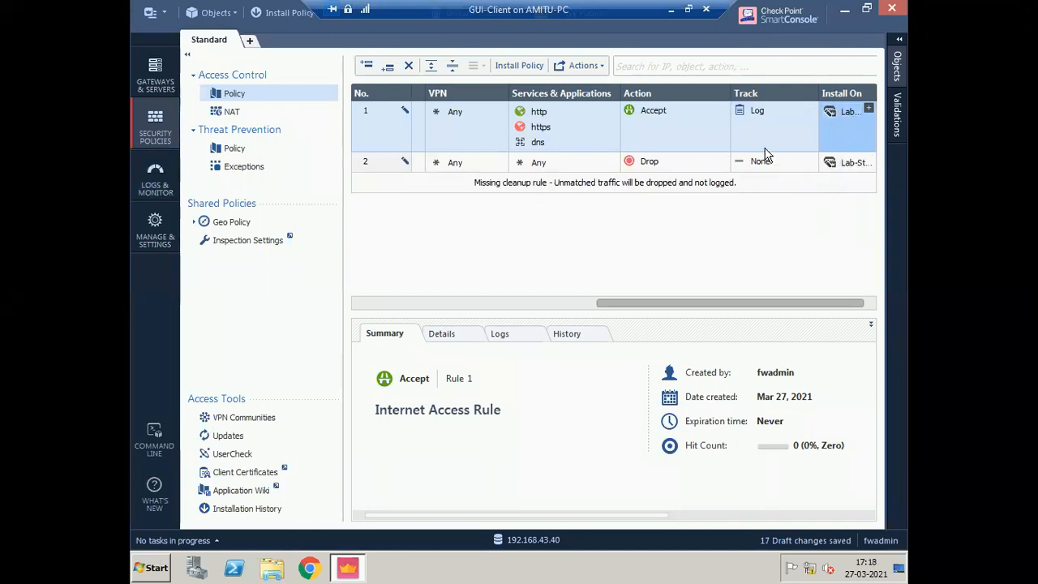
{"action": "left_click", "coordinate": [813, 162]}
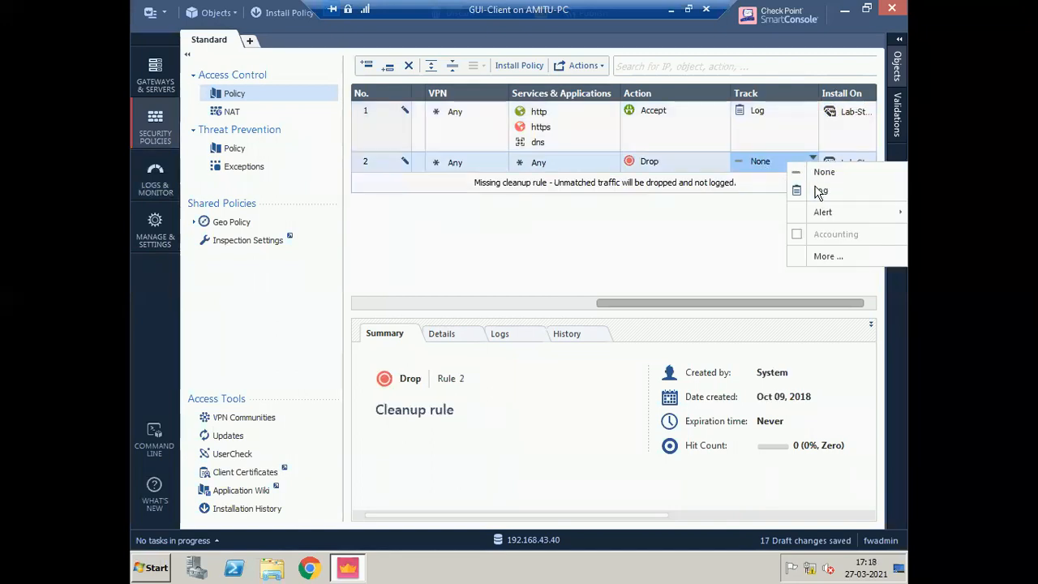
{"action": "left_click", "coordinate": [786, 190]}
{"action": "left_click", "coordinate": [519, 303]}
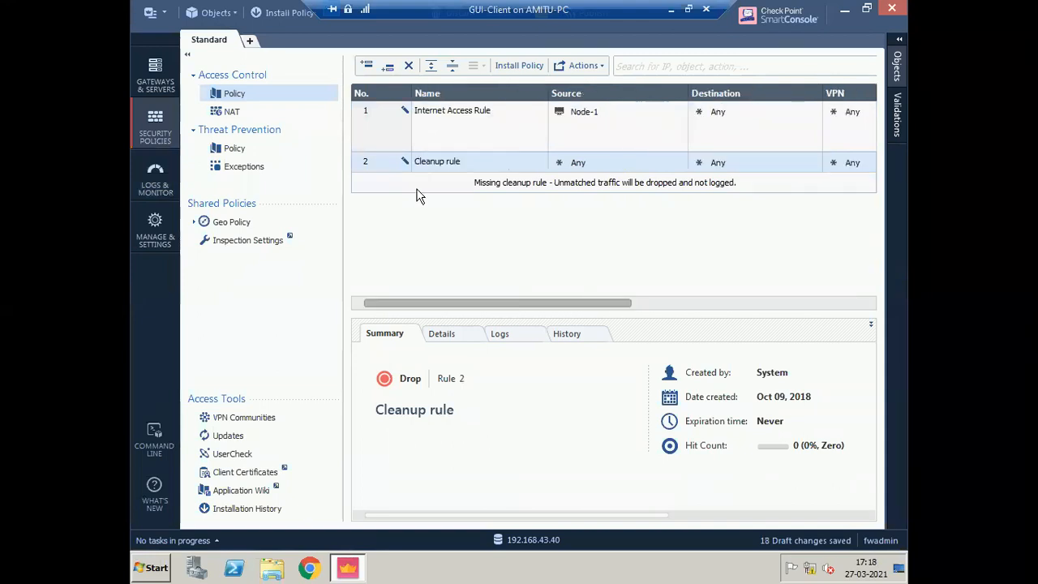
- Add a new rule named FW-Access-LAB below the Internet Access Rule
{"action": "right_click", "coordinate": [496, 118]}
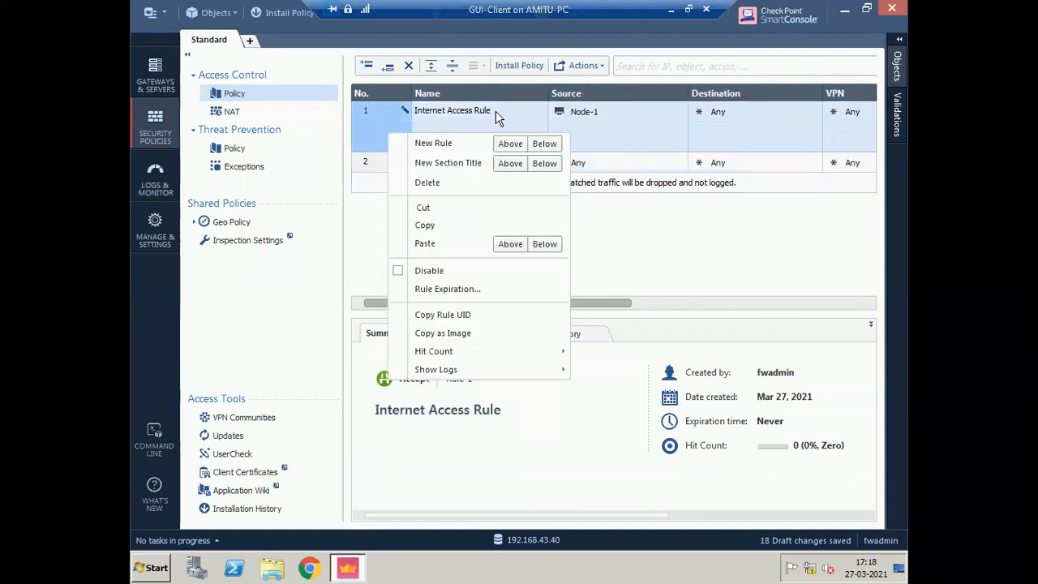
{"action": "left_click", "coordinate": [544, 144]}
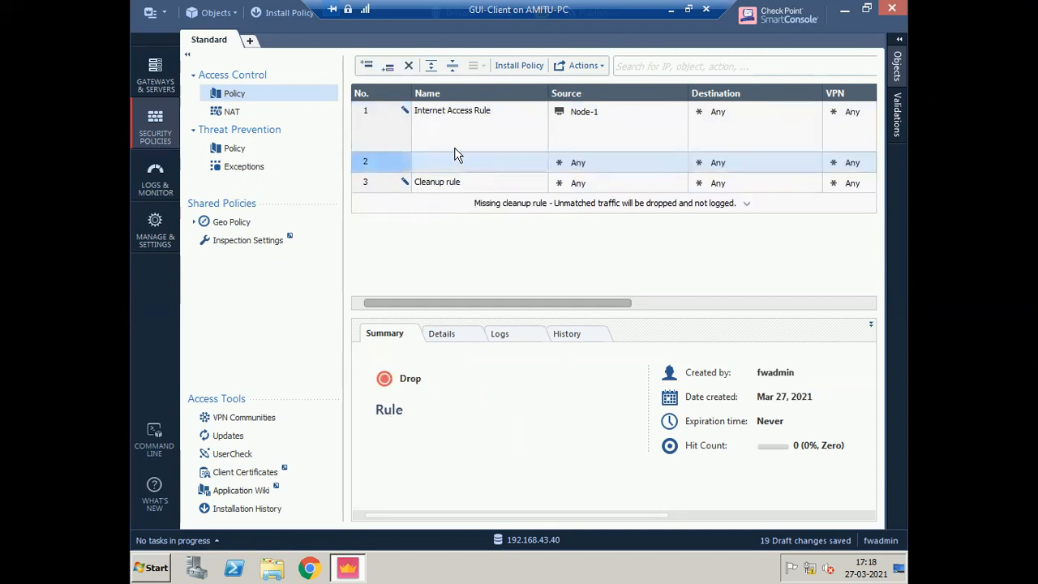
{"action": "double_click", "coordinate": [475, 166]}
{"action": "type", "text": "F"}
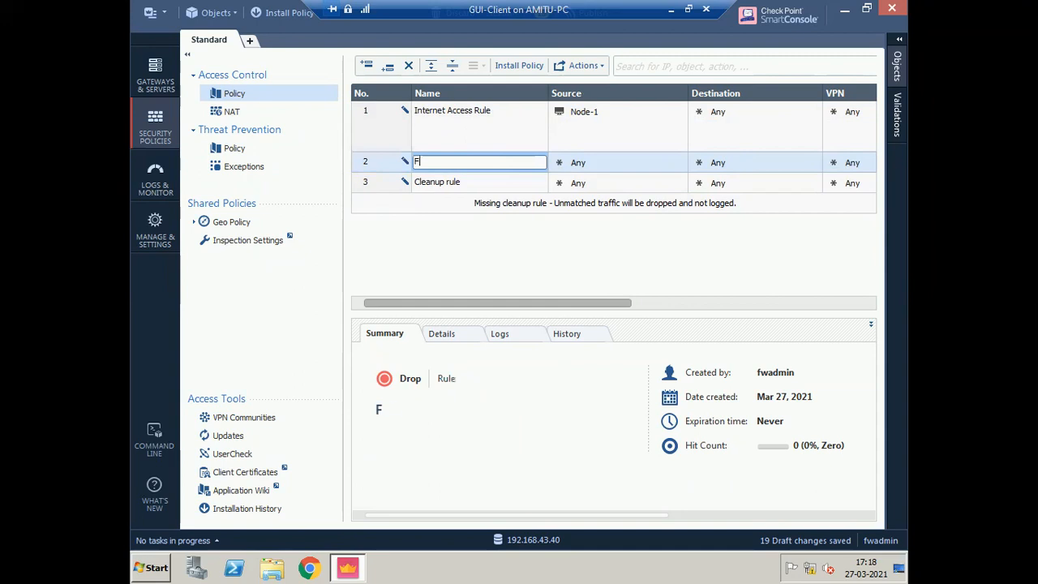
{"action": "type", "text": "W-Access"}
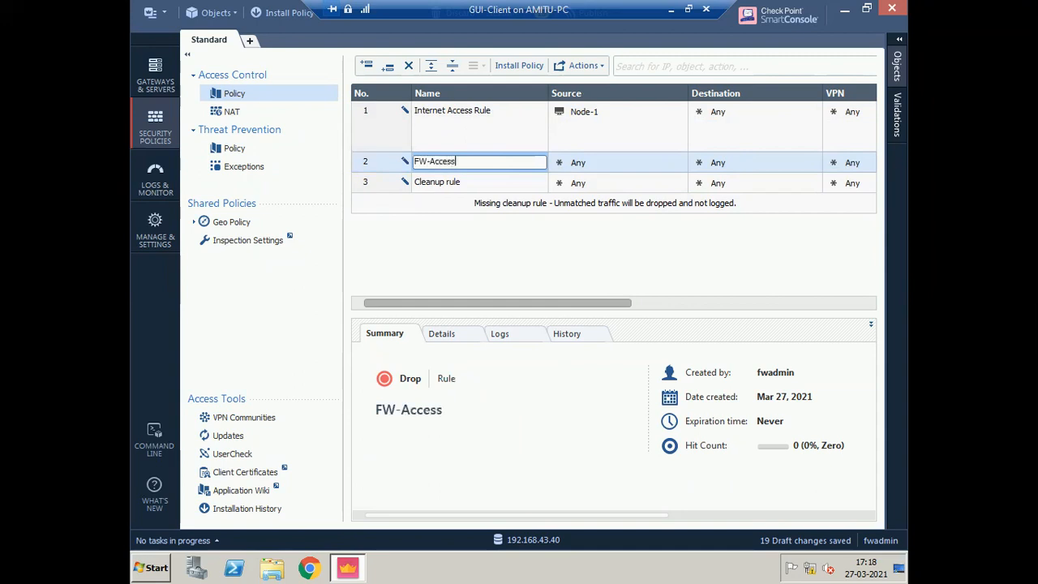
{"action": "type", "text": "-LAB"}
{"action": "left_click", "coordinate": [680, 161]}
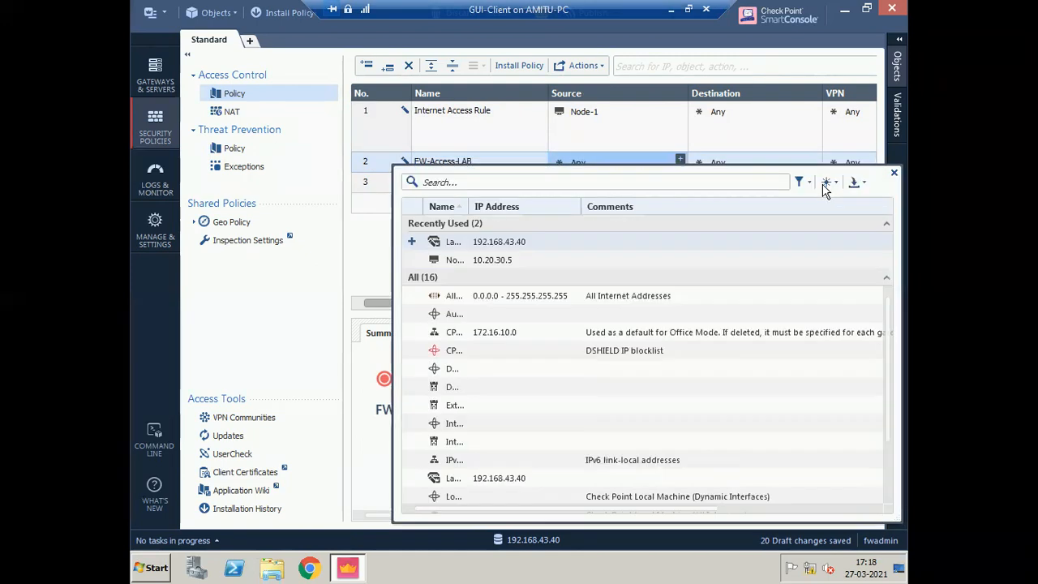
- Create host PC-192.168.43.202 with IPv4 192.168.43.202 as rule 2's source
{"action": "left_click", "coordinate": [893, 173]}
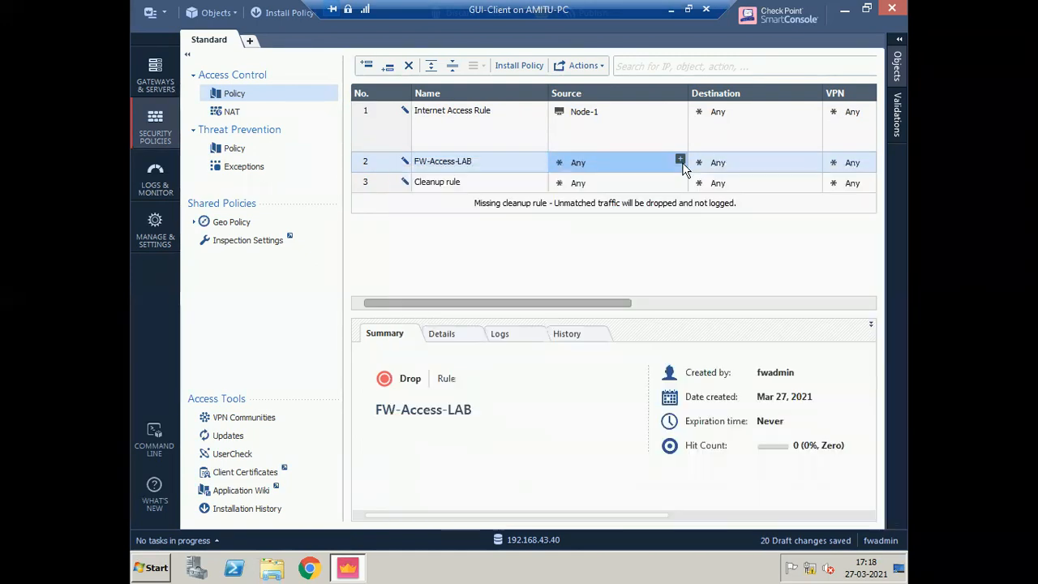
{"action": "left_click", "coordinate": [679, 159]}
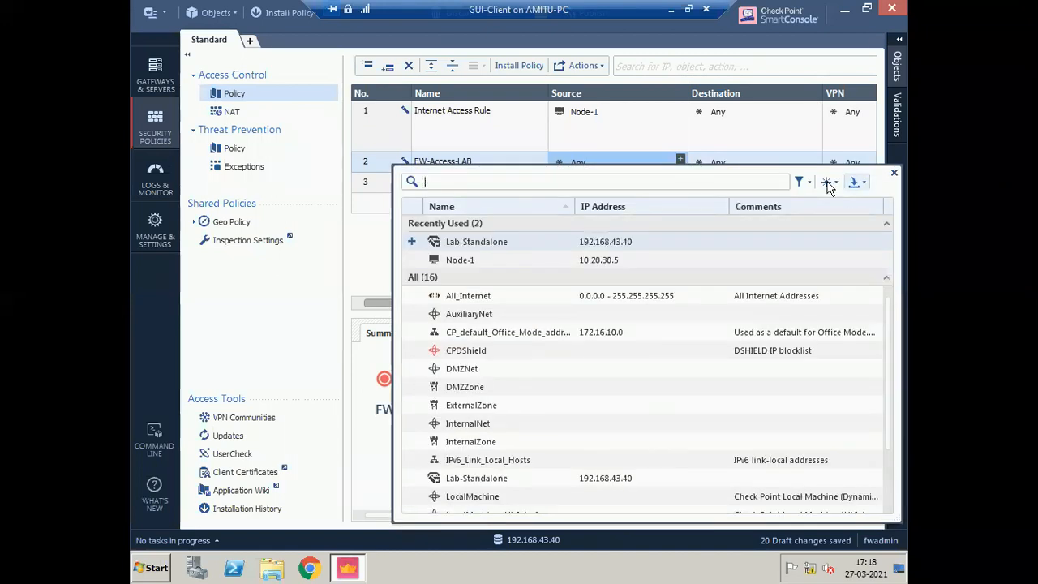
{"action": "left_click", "coordinate": [827, 184]}
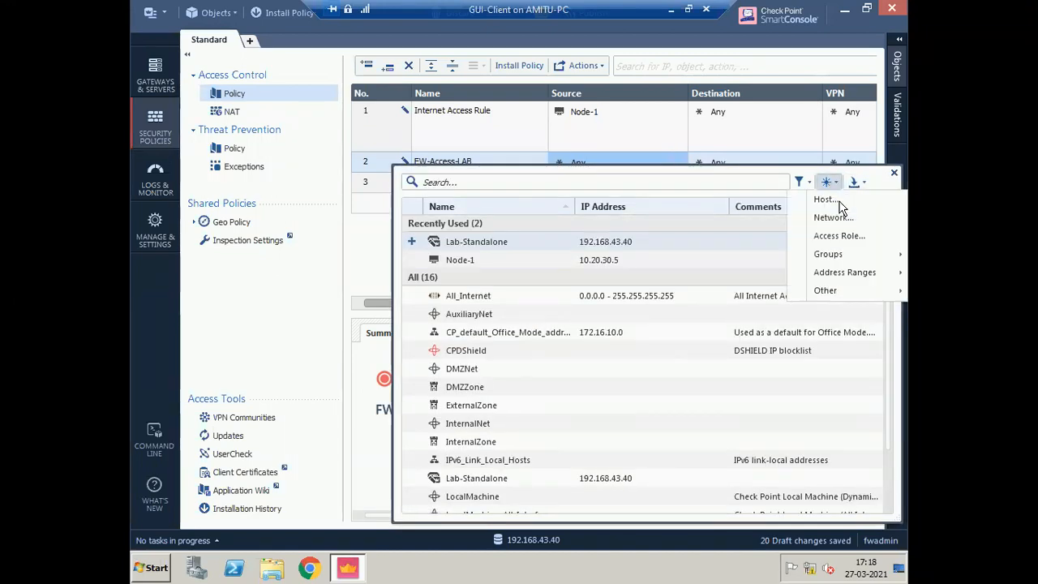
{"action": "left_click", "coordinate": [838, 201]}
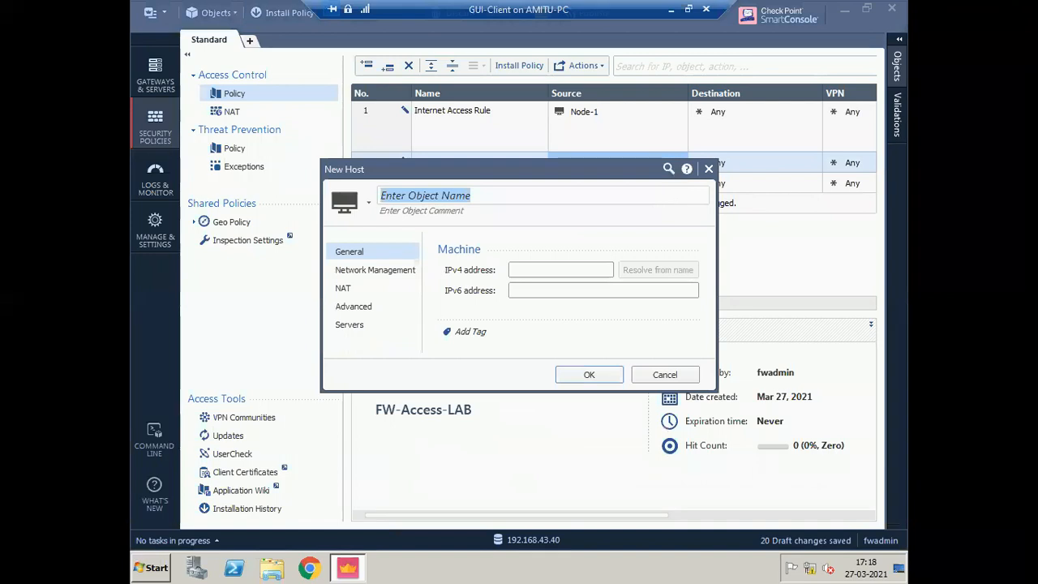
{"action": "type", "text": "PC-192.168.43.202"}
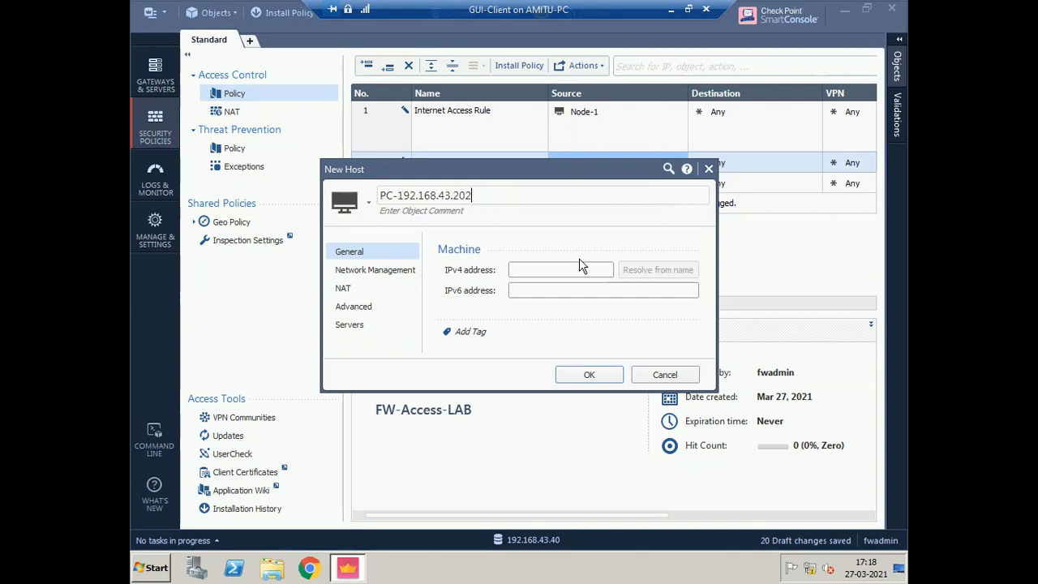
{"action": "left_click", "coordinate": [535, 271]}
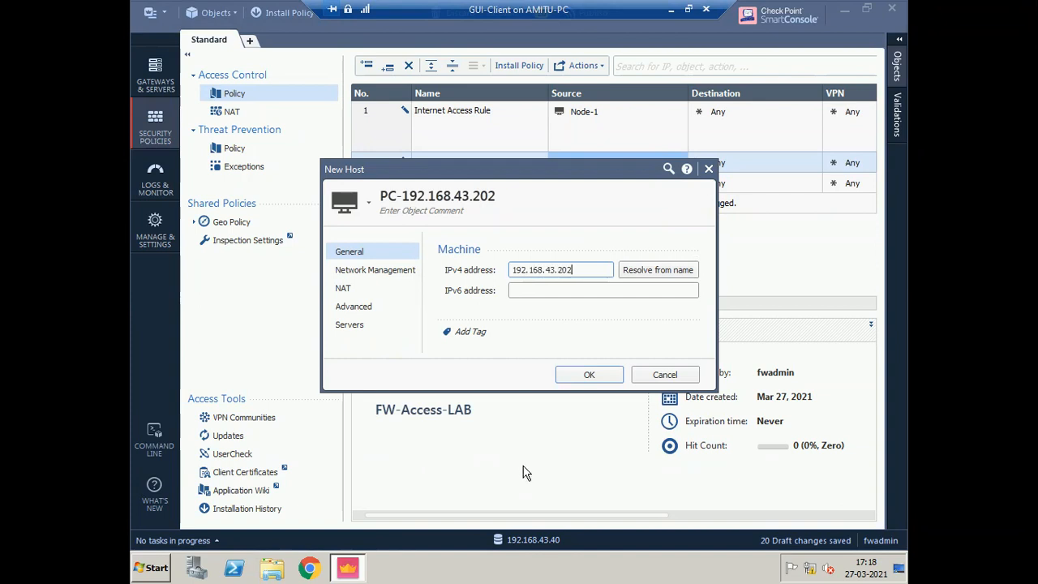
{"action": "left_click", "coordinate": [604, 375]}
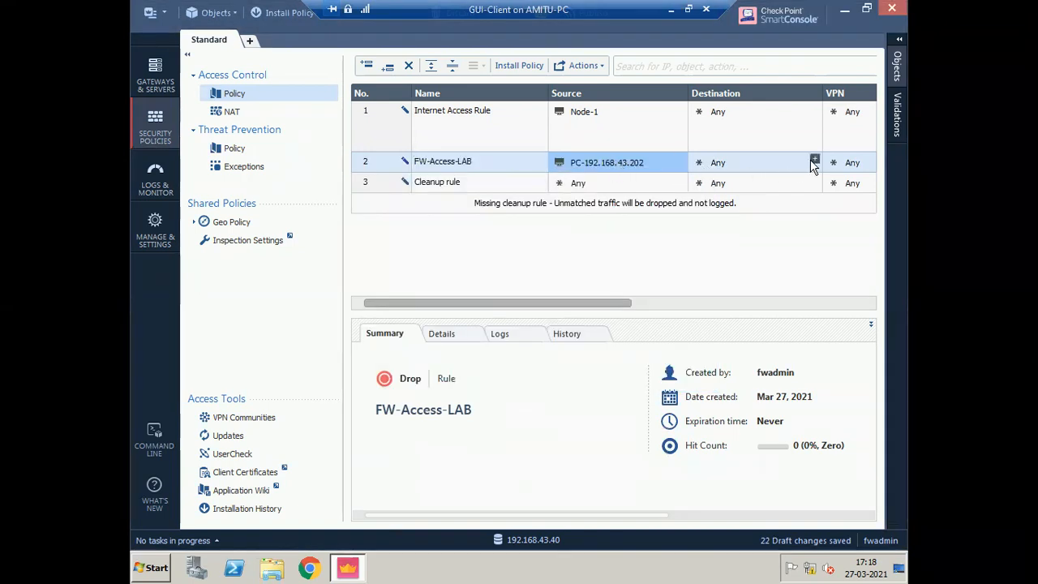
- Give rule 2 Lab-Standalone as destination, then add it to the source and the PC host to the destination
{"action": "left_click", "coordinate": [814, 161]}
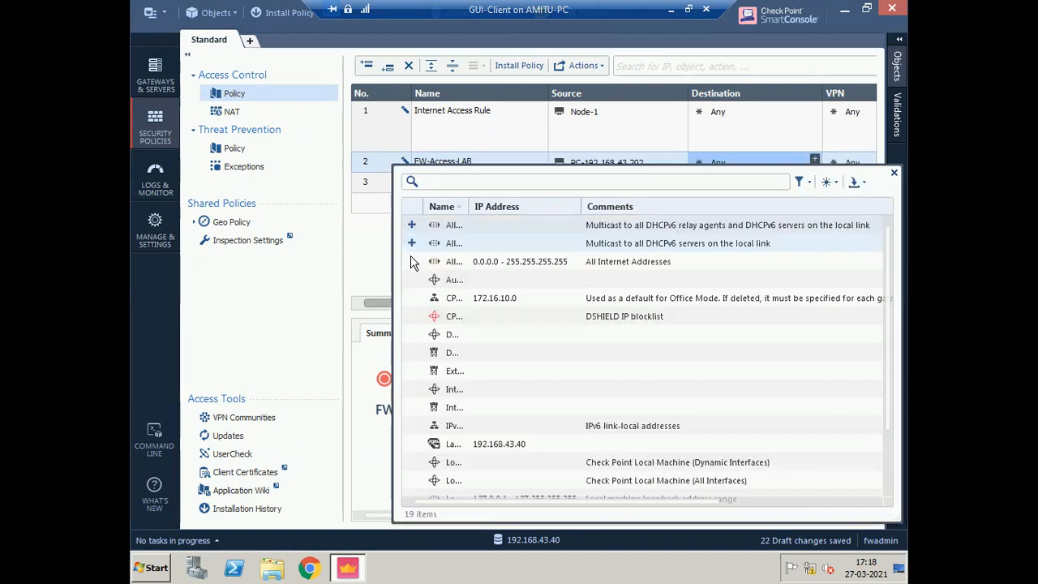
{"action": "left_click", "coordinate": [412, 241]}
{"action": "left_click", "coordinate": [893, 171]}
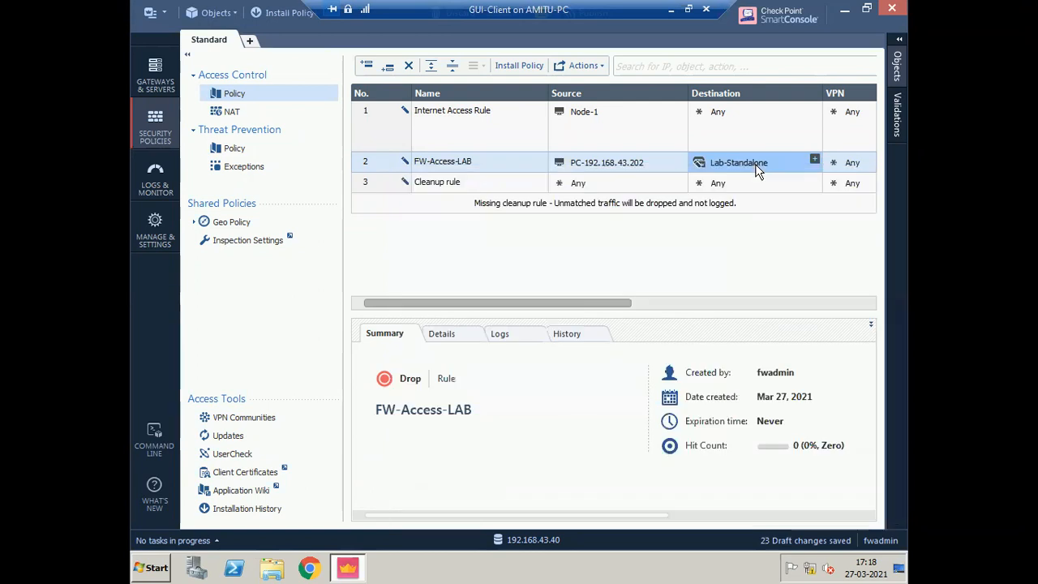
{"action": "left_click_drag", "start_coordinate": [755, 167], "coordinate": [648, 173]}
{"action": "left_click_drag", "start_coordinate": [730, 187], "coordinate": [732, 188]}
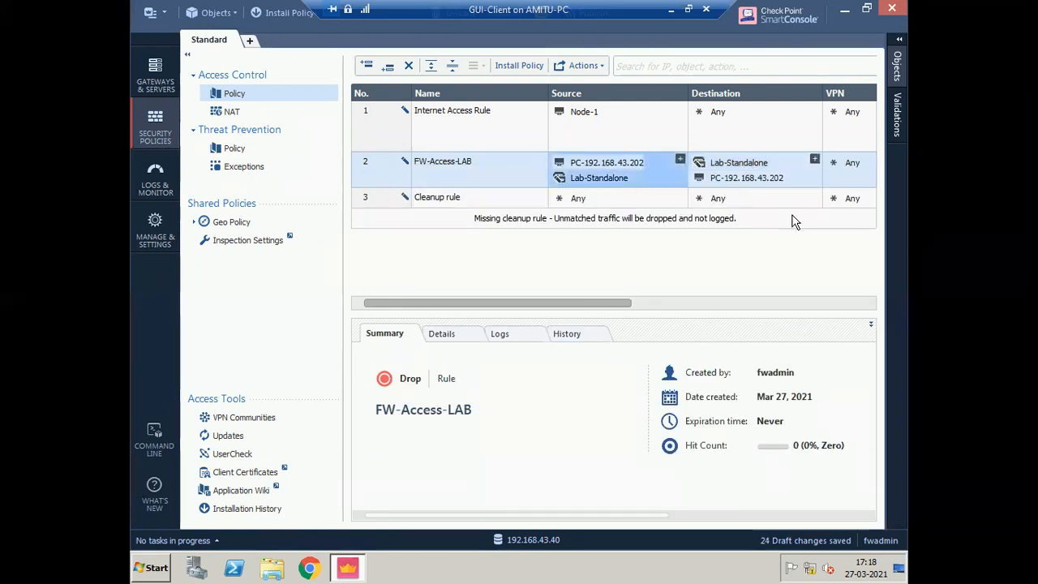
{"action": "left_click_drag", "start_coordinate": [620, 305], "coordinate": [723, 290]}
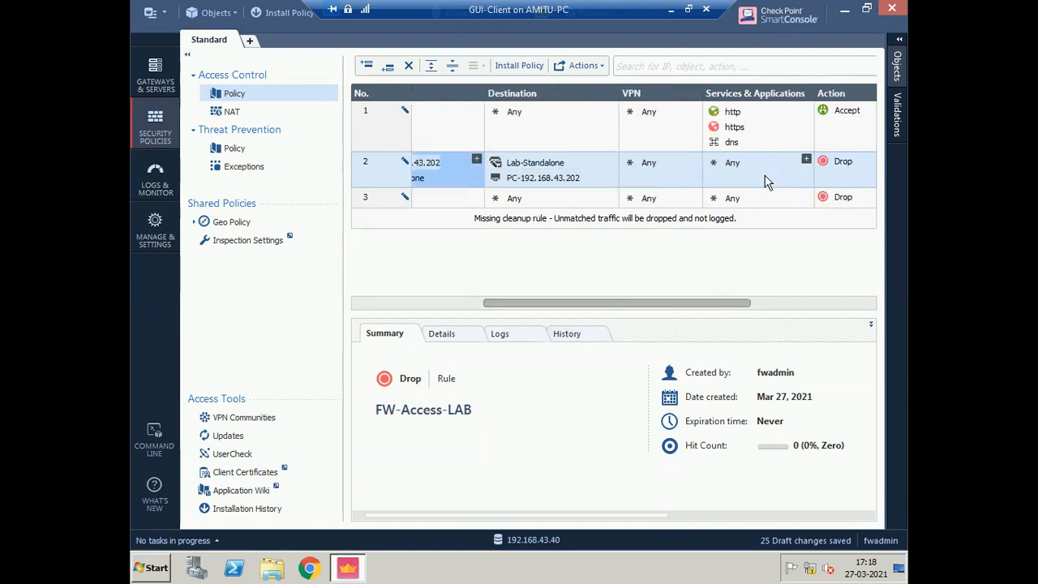
- Set FW-Access-LAB's action to Accept and its tracking to Log
{"action": "left_click", "coordinate": [734, 172]}
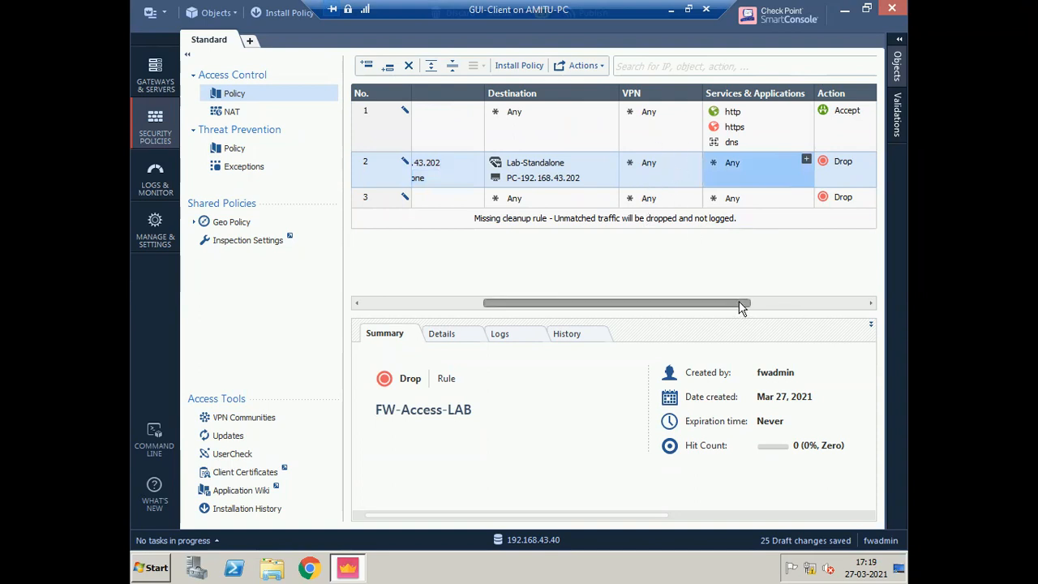
{"action": "left_click_drag", "start_coordinate": [739, 302], "coordinate": [788, 306]}
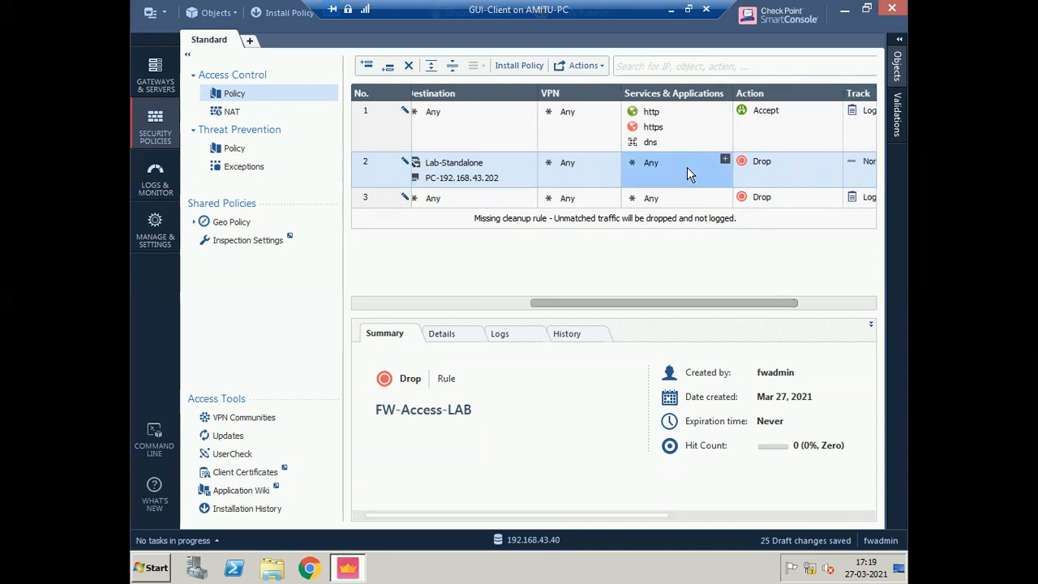
{"action": "left_click", "coordinate": [777, 170]}
{"action": "left_click", "coordinate": [776, 170]}
{"action": "left_click", "coordinate": [802, 174]}
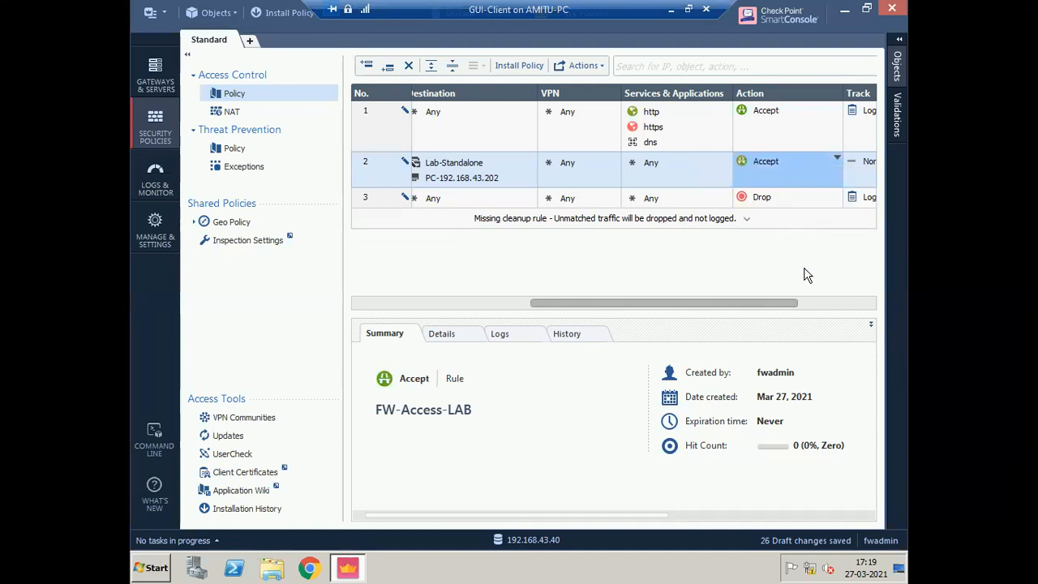
{"action": "left_click", "coordinate": [831, 310]}
{"action": "left_click", "coordinate": [772, 160]}
{"action": "left_click", "coordinate": [772, 159]}
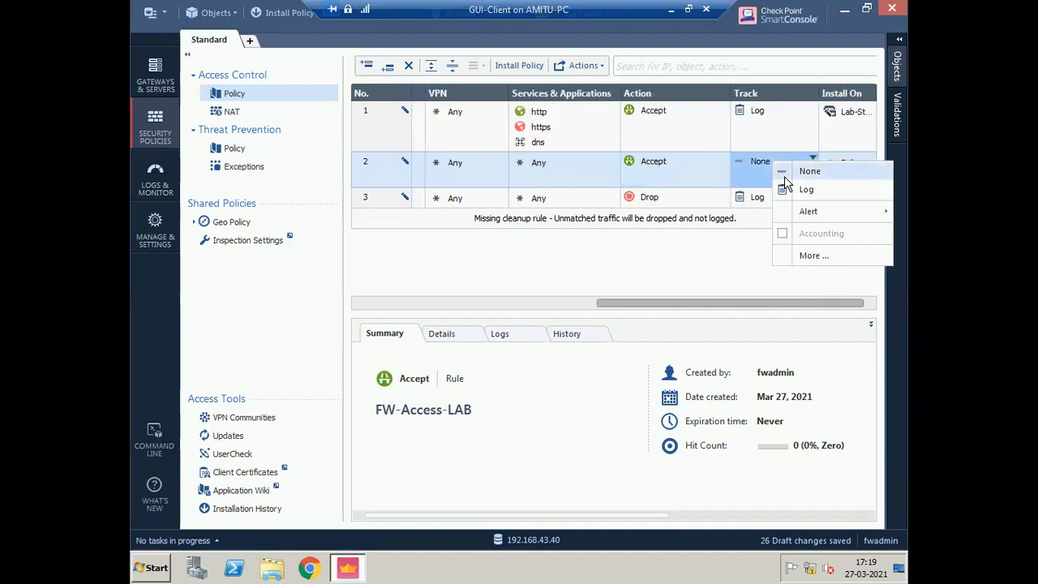
{"action": "left_click", "coordinate": [841, 188]}
{"action": "left_click", "coordinate": [848, 147]}
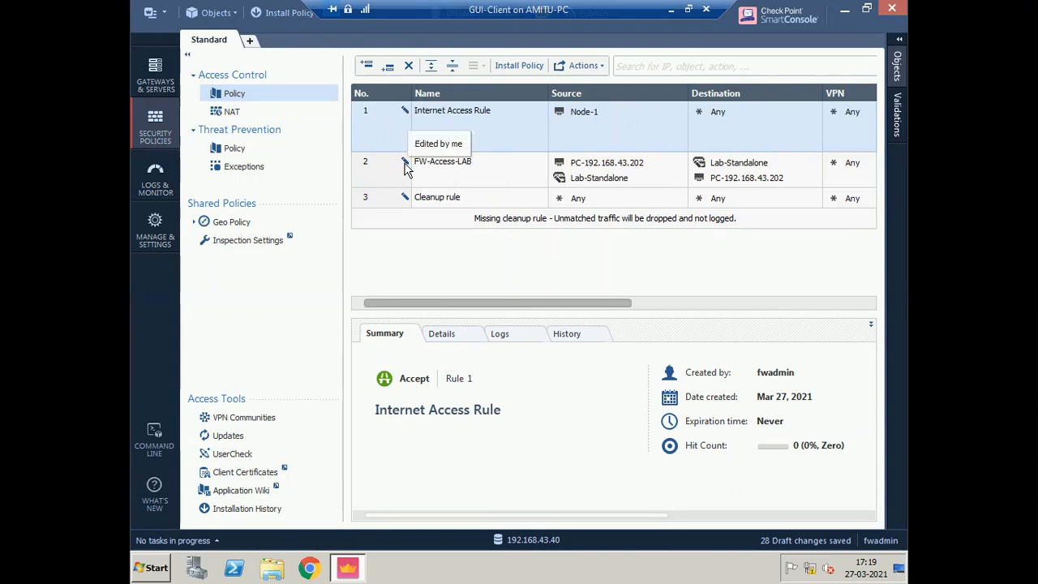
- Restore the console window and publish the pending draft changes
{"action": "left_click", "coordinate": [867, 8]}
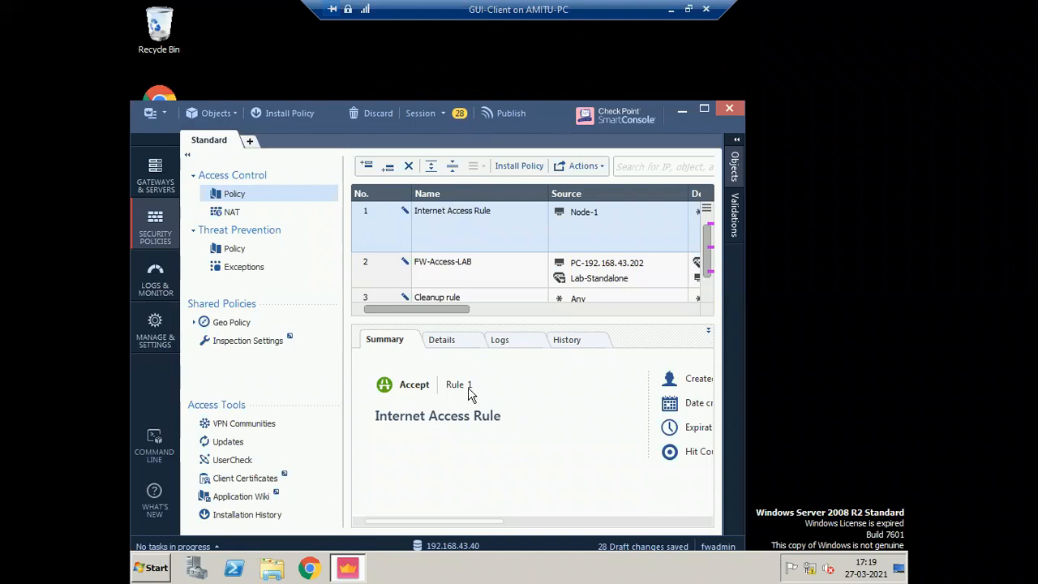
{"action": "mouse_move", "coordinate": [560, 282]}
{"action": "left_click", "coordinate": [512, 112]}
{"action": "left_click", "coordinate": [511, 422]}
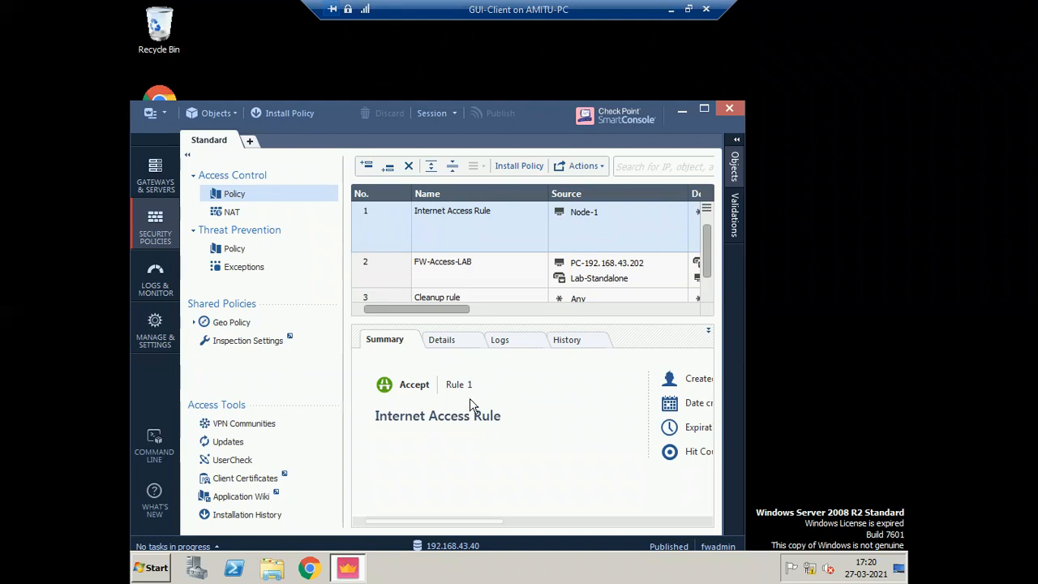
- Review Node-1's properties, then disable and re-enable rule FW-Access-LAB
{"action": "left_click", "coordinate": [577, 211]}
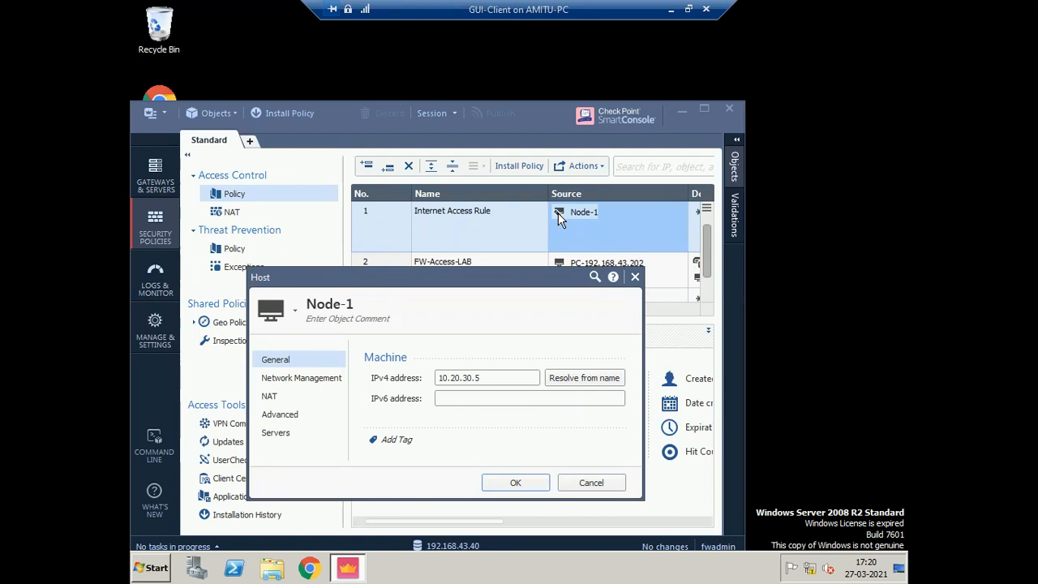
{"action": "left_click", "coordinate": [634, 277]}
{"action": "right_click", "coordinate": [385, 274]}
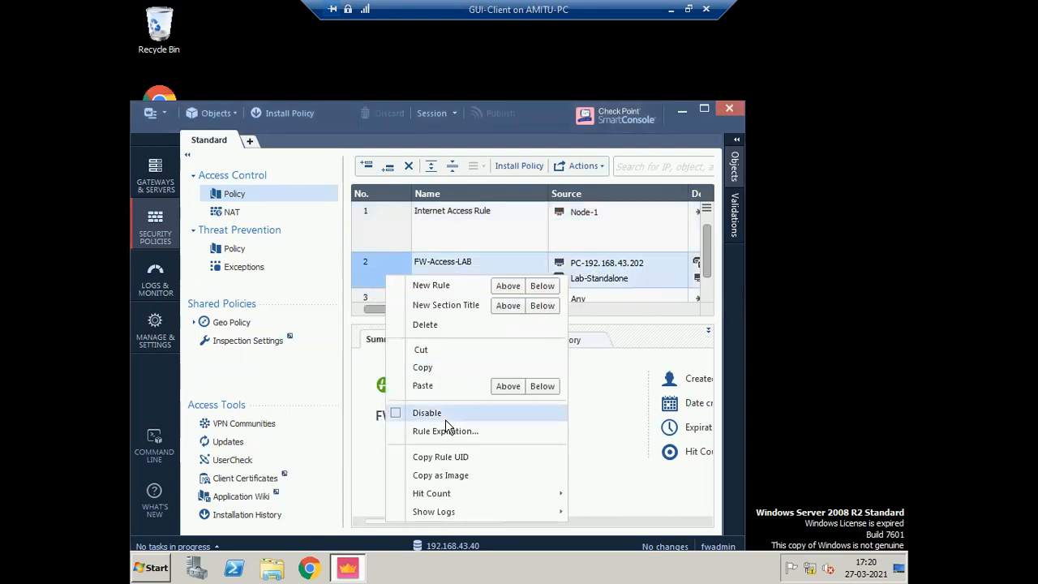
{"action": "left_click", "coordinate": [420, 414]}
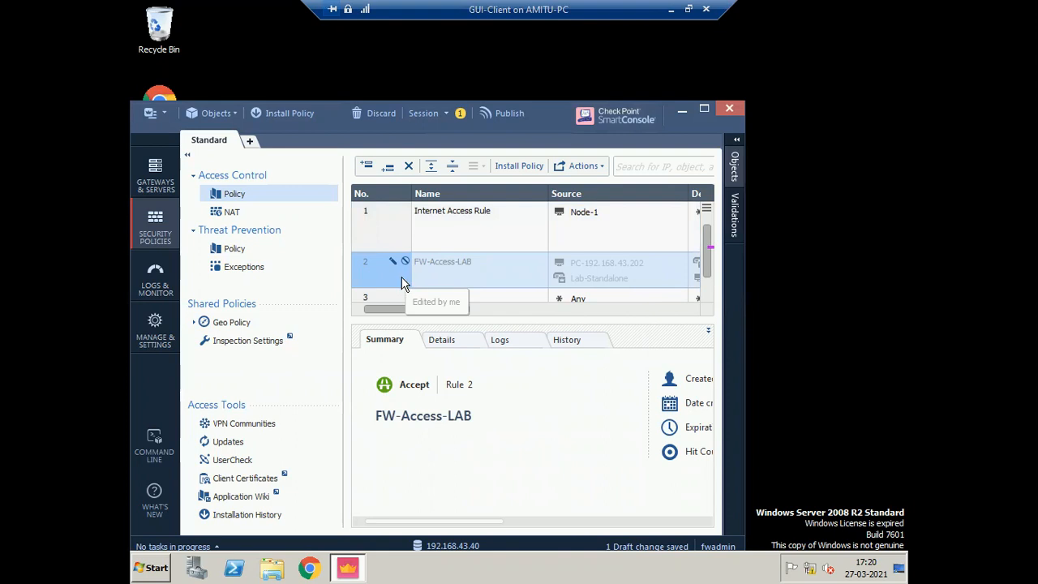
{"action": "right_click", "coordinate": [400, 279]}
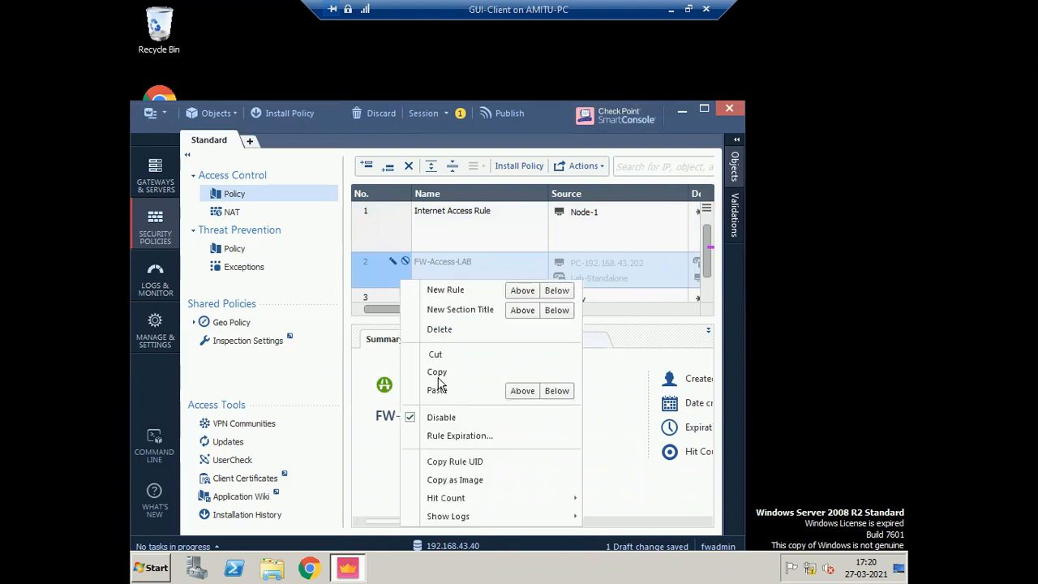
{"action": "left_click", "coordinate": [443, 420]}
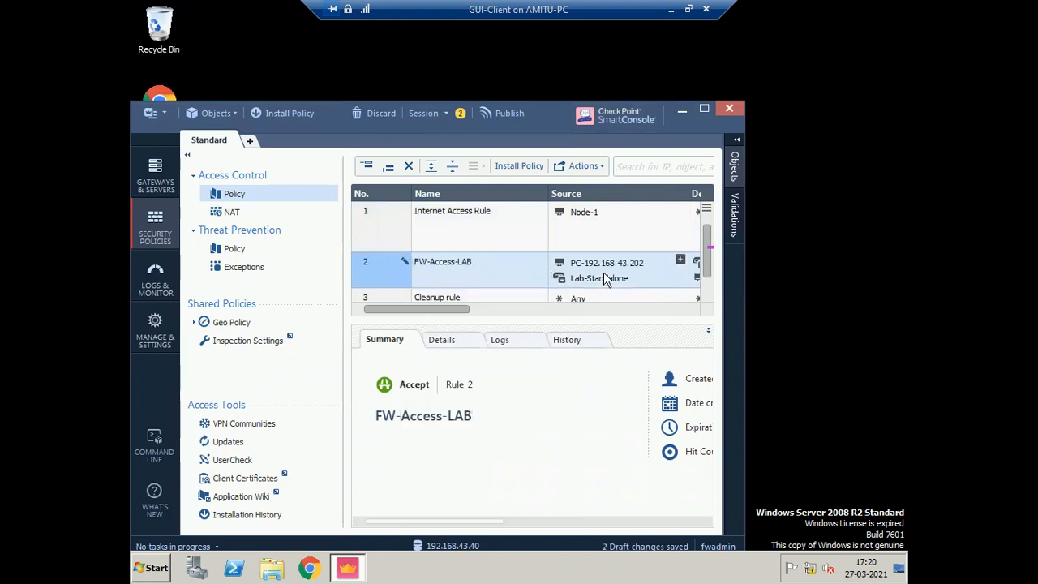
- Publish the two remaining draft changes with Ctrl+S and maximize the console window
{"action": "mouse_move", "coordinate": [604, 278]}
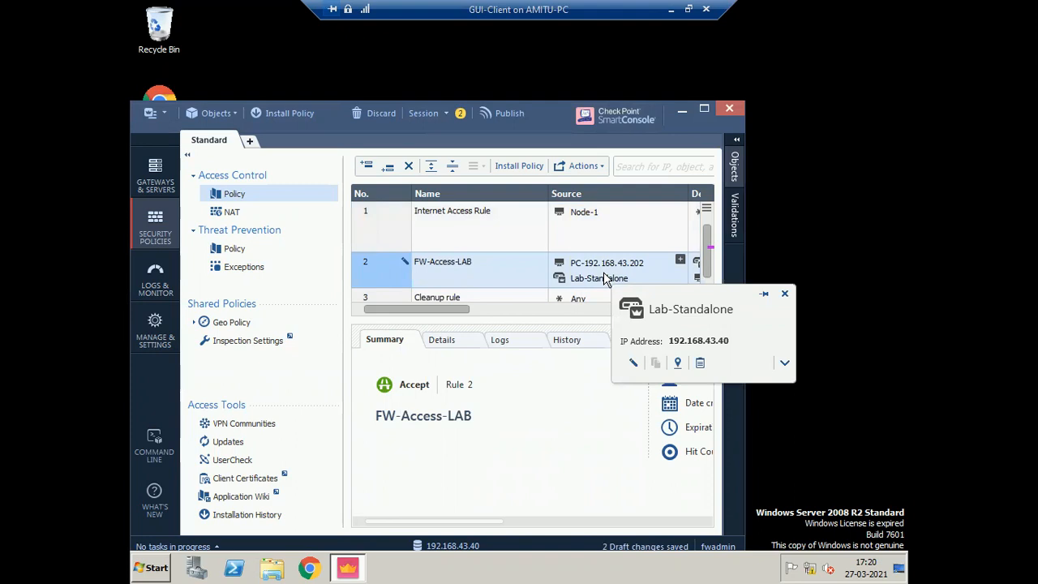
{"action": "key", "text": "ctrl+s"}
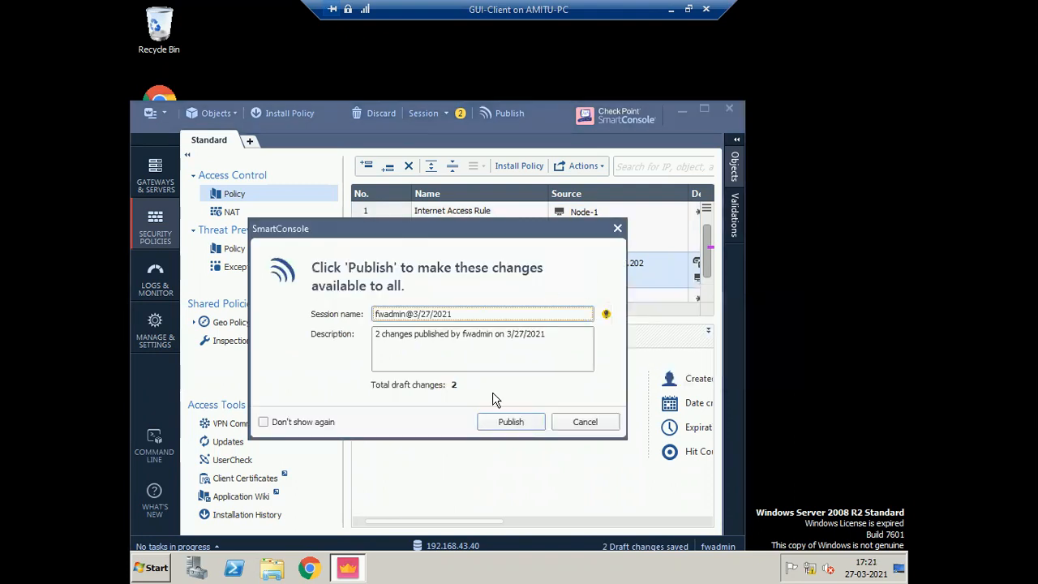
{"action": "key", "text": "Return"}
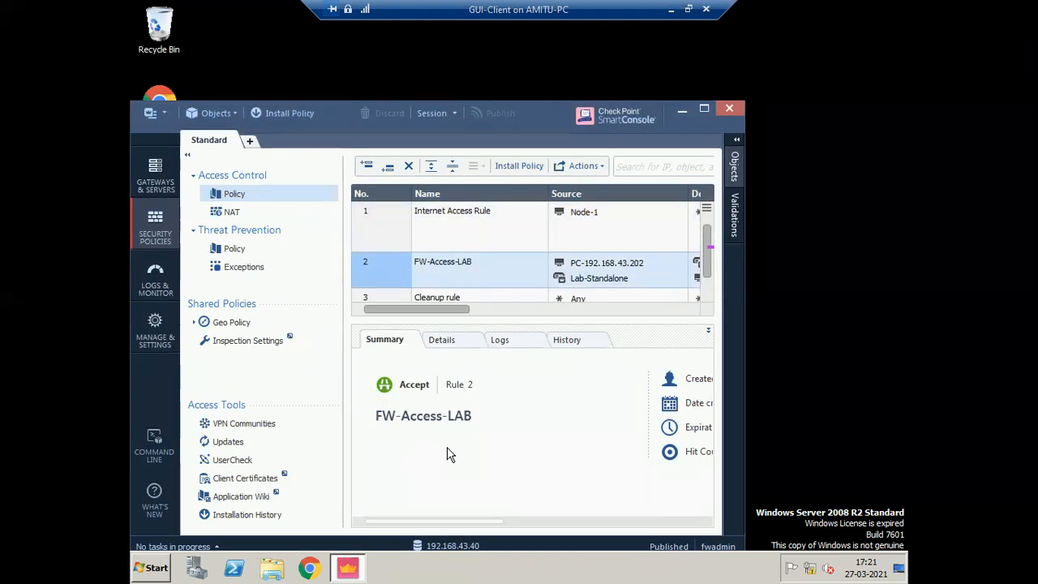
{"action": "left_click", "coordinate": [704, 108]}
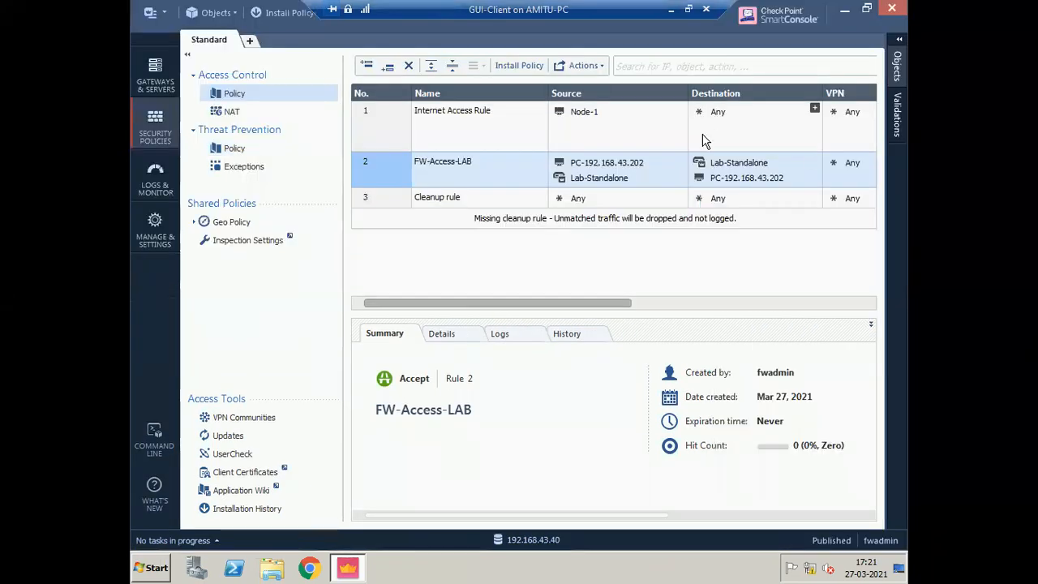
- Install the Standard policy on Lab-Standalone and verify its success in Recent Tasks
{"action": "left_click", "coordinate": [275, 15]}
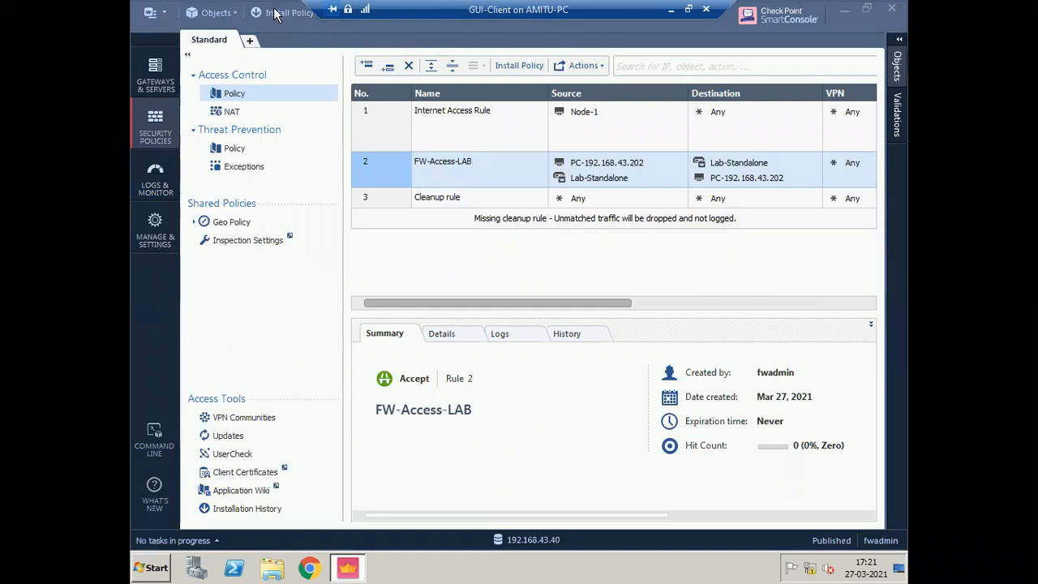
{"action": "left_click", "coordinate": [517, 67]}
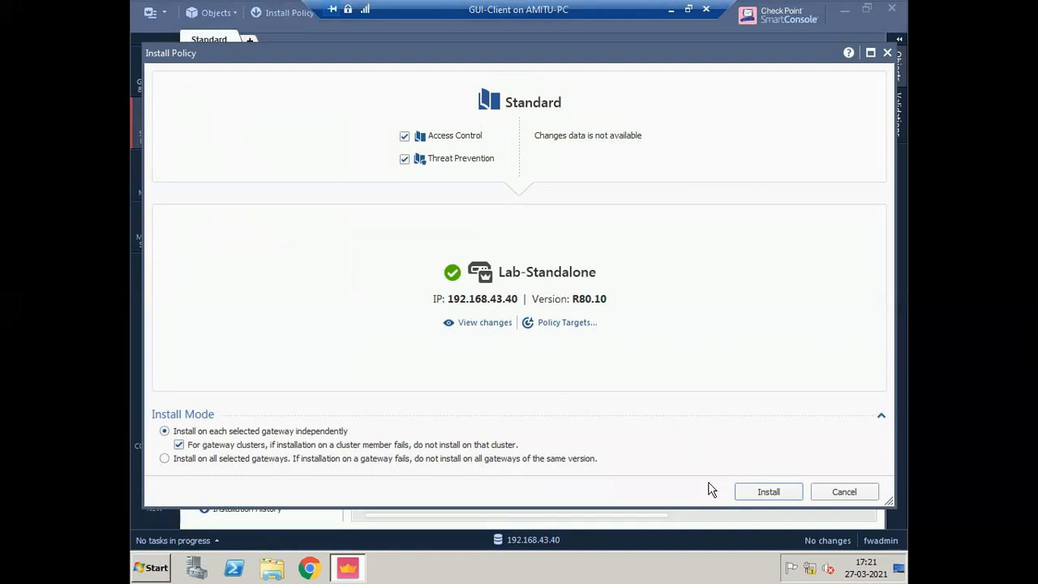
{"action": "left_click", "coordinate": [768, 491]}
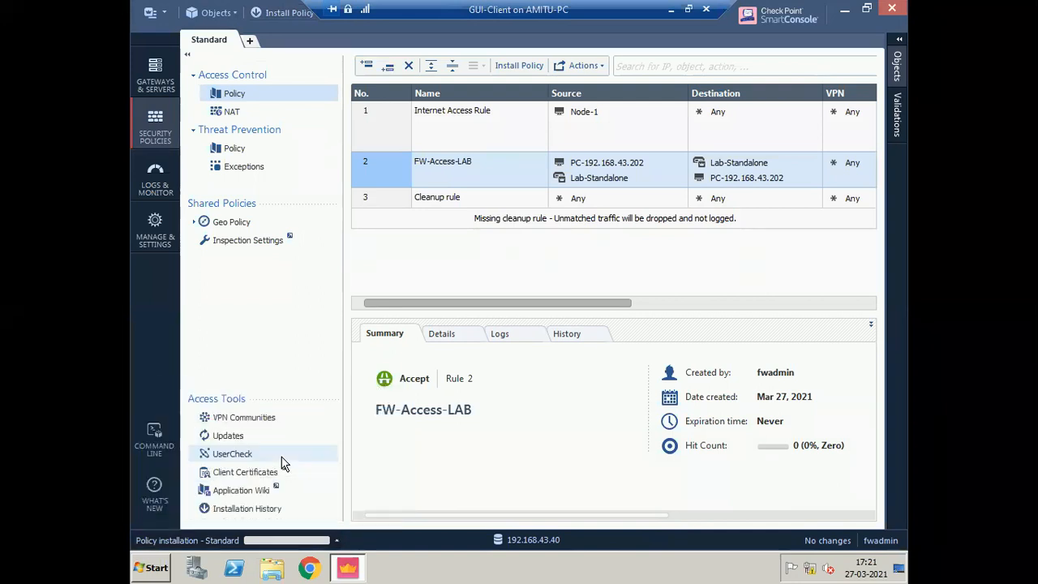
{"action": "left_click", "coordinate": [266, 541]}
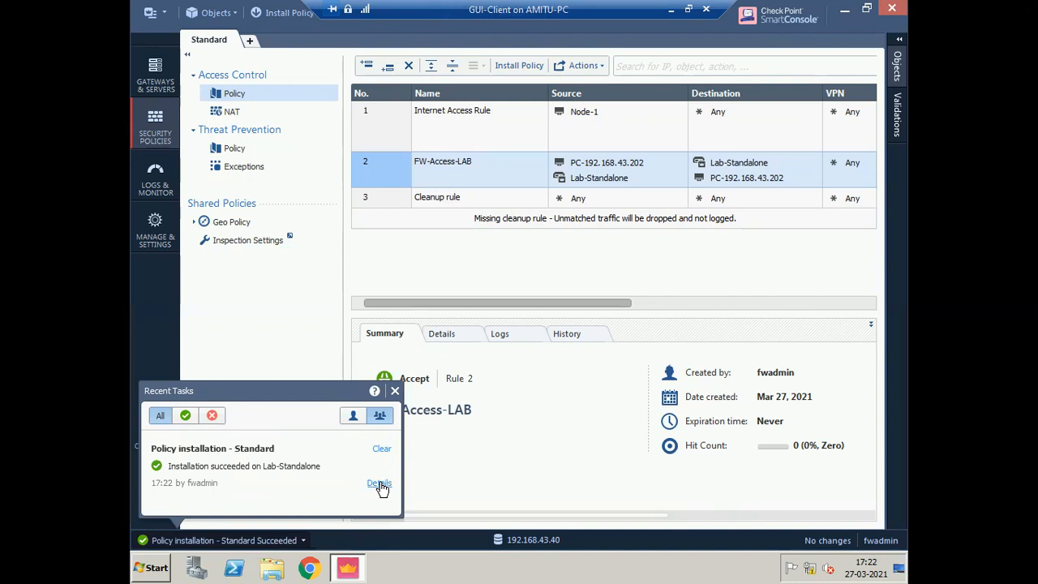
{"action": "left_click", "coordinate": [395, 392]}
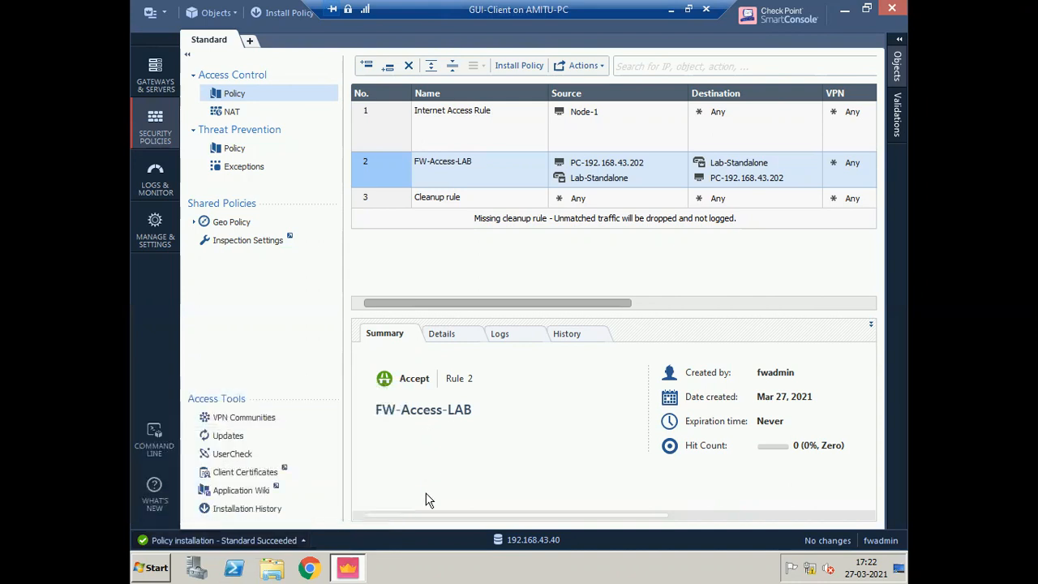
{"action": "left_click", "coordinate": [844, 13]}
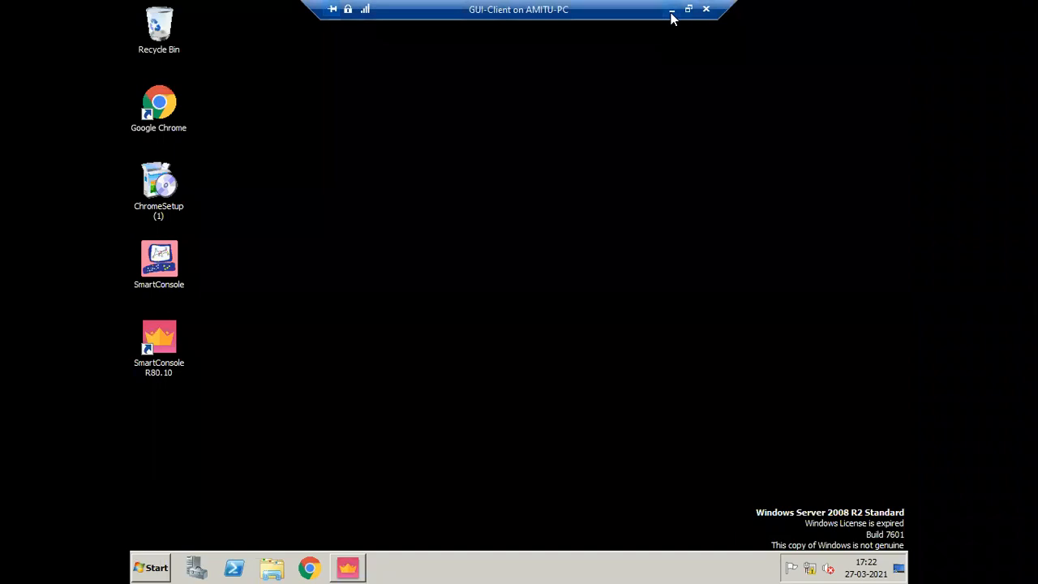
- Close the Standalone VM connection window and start the Node-1 virtual machine
{"action": "left_click", "coordinate": [671, 11]}
{"action": "mouse_move", "coordinate": [575, 16]}
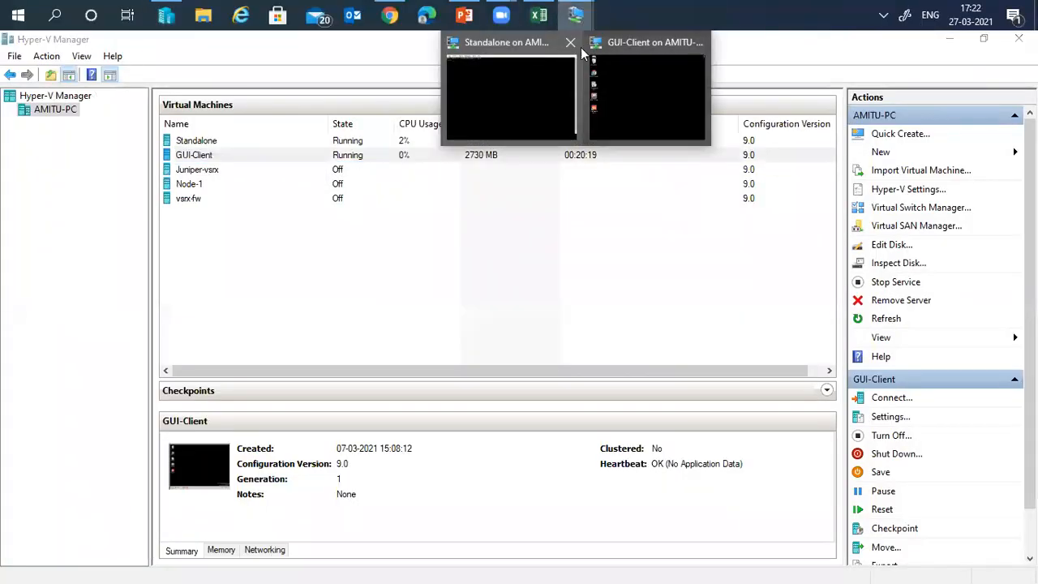
{"action": "left_click", "coordinate": [571, 42]}
{"action": "right_click", "coordinate": [195, 185]}
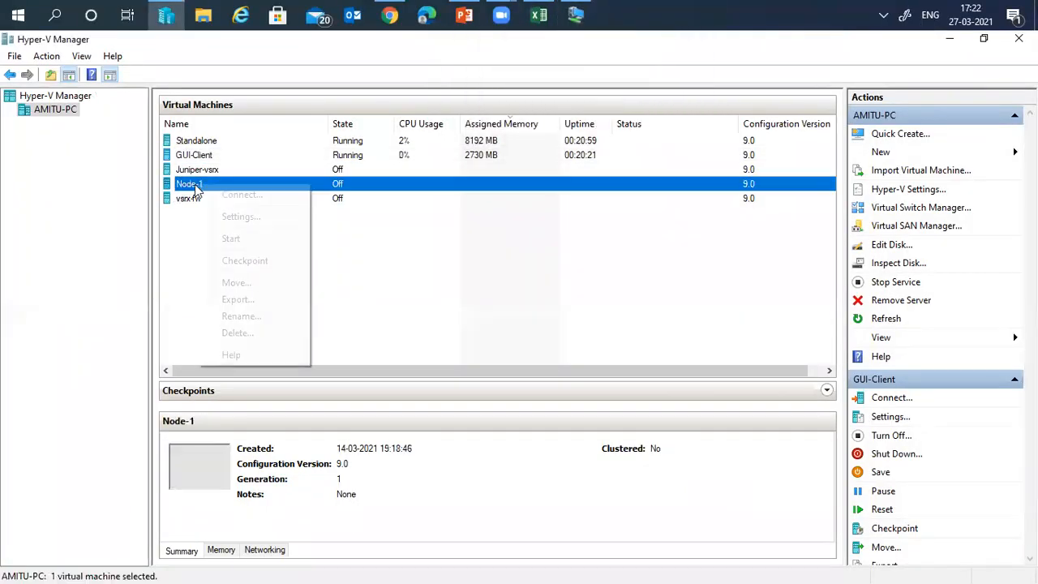
{"action": "left_click", "coordinate": [231, 238]}
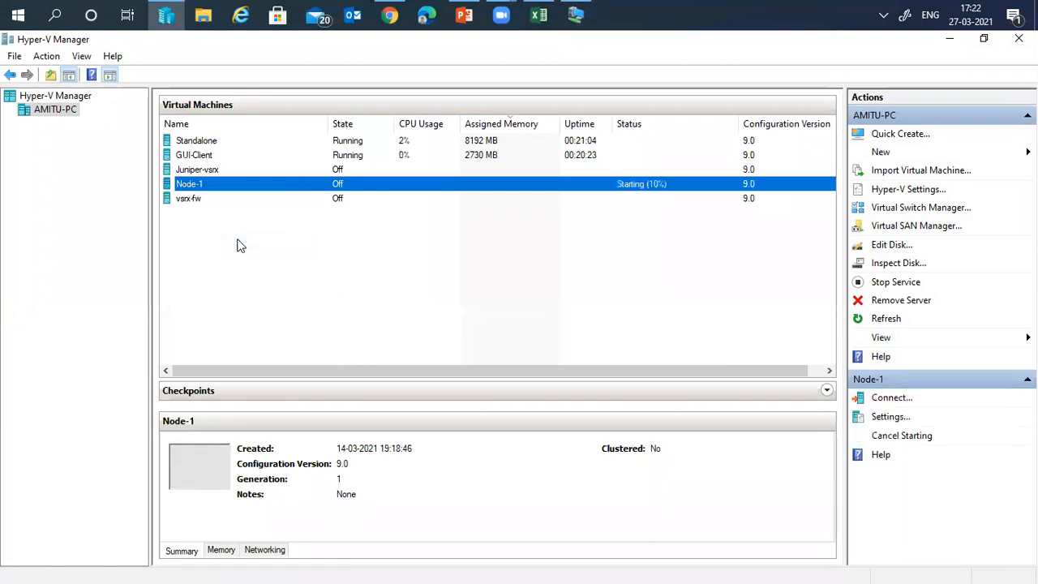
- Open Node-1's settings to show its network adapter on the CP-Internal switch
{"action": "right_click", "coordinate": [194, 160]}
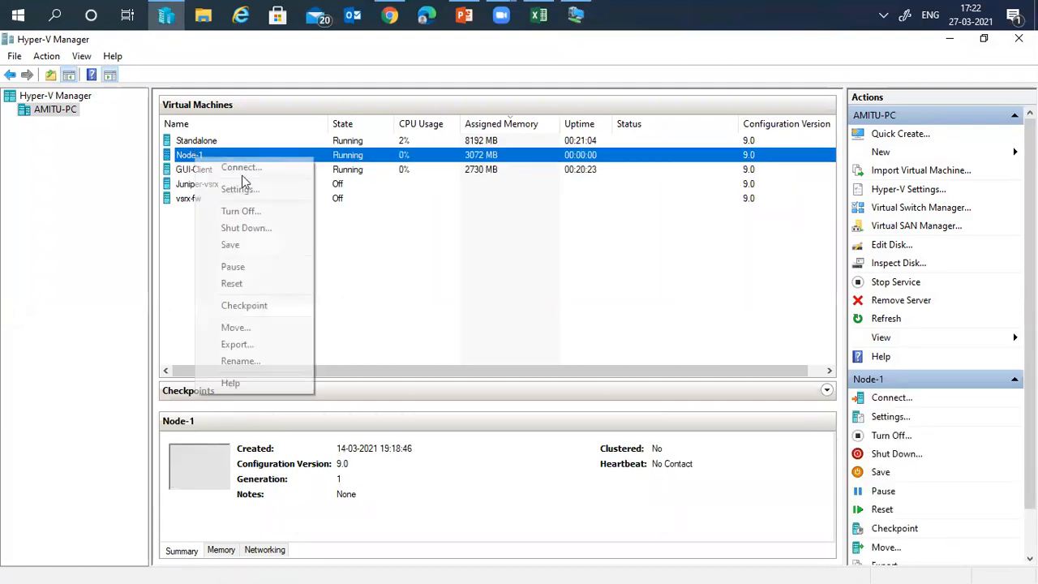
{"action": "left_click", "coordinate": [232, 188]}
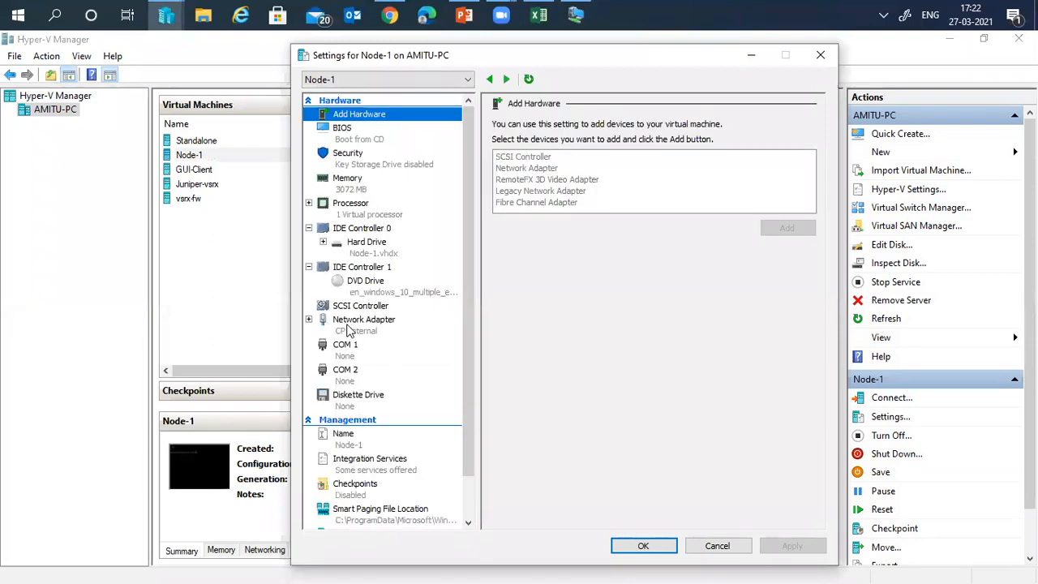
{"action": "left_click", "coordinate": [348, 328]}
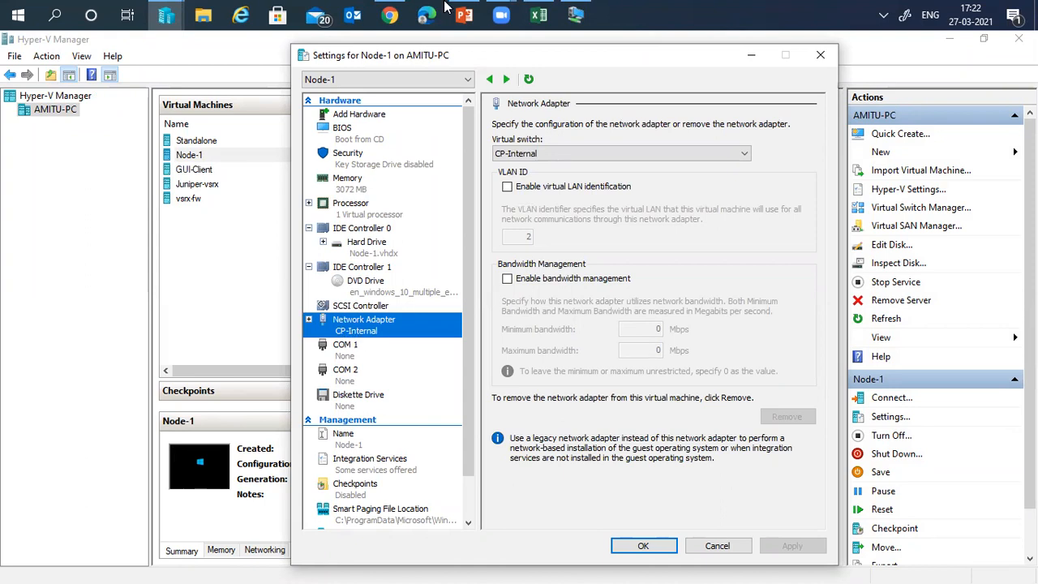
{"action": "left_click", "coordinate": [464, 14]}
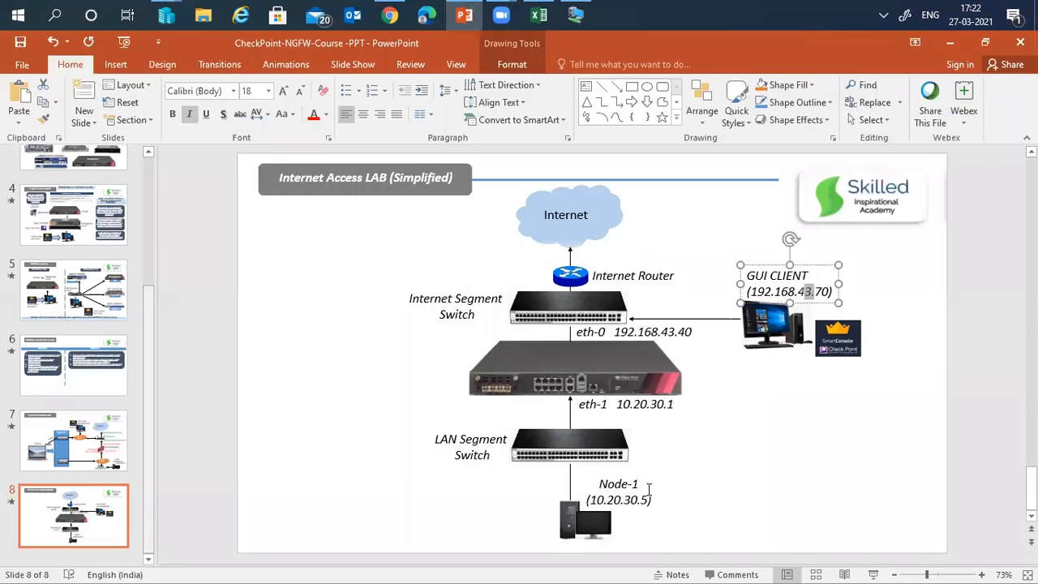
{"action": "left_click", "coordinate": [649, 497]}
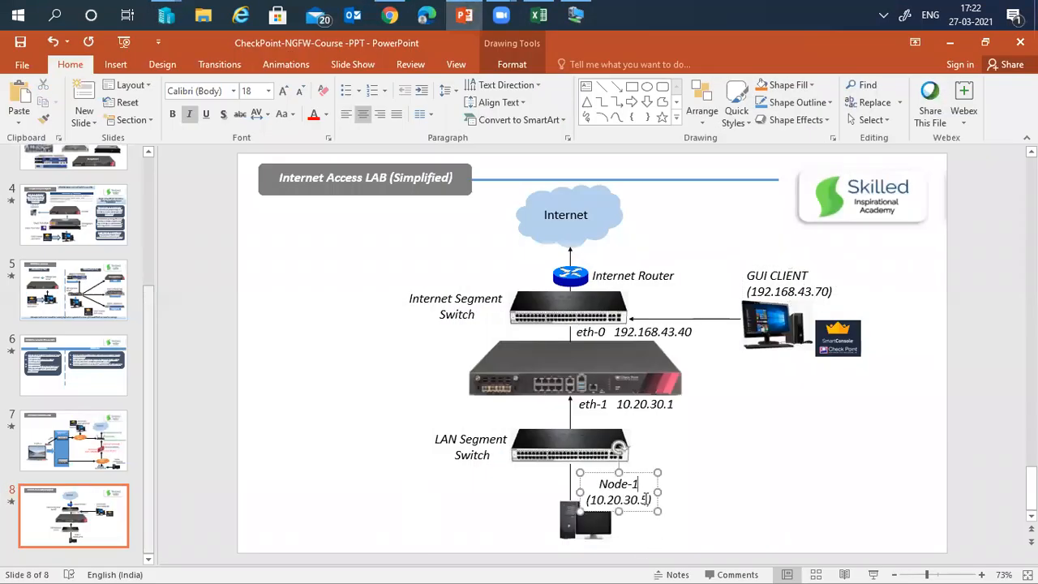
{"action": "left_click_drag", "start_coordinate": [587, 499], "coordinate": [650, 500]}
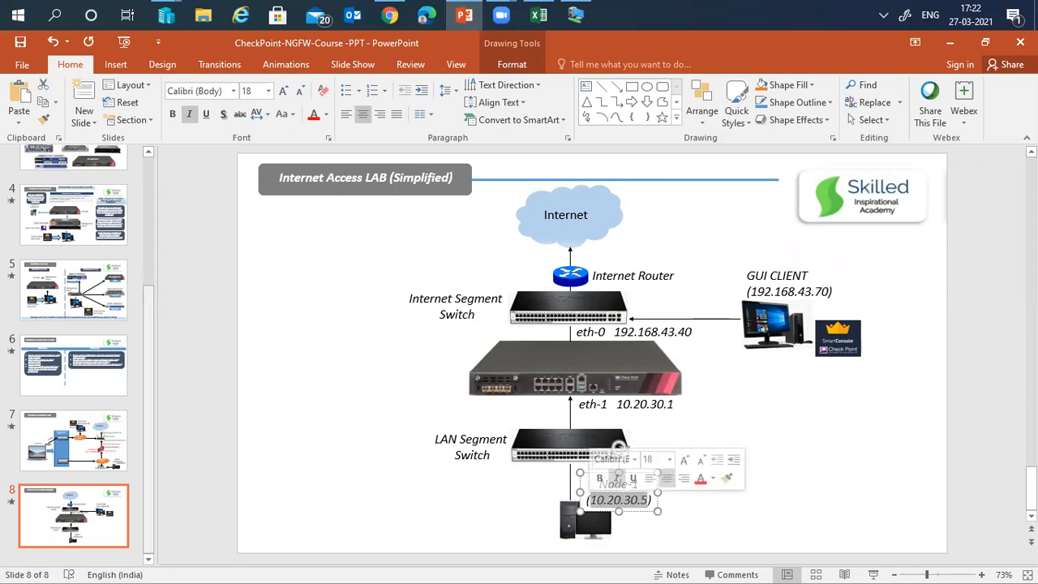
{"action": "left_click", "coordinate": [949, 42]}
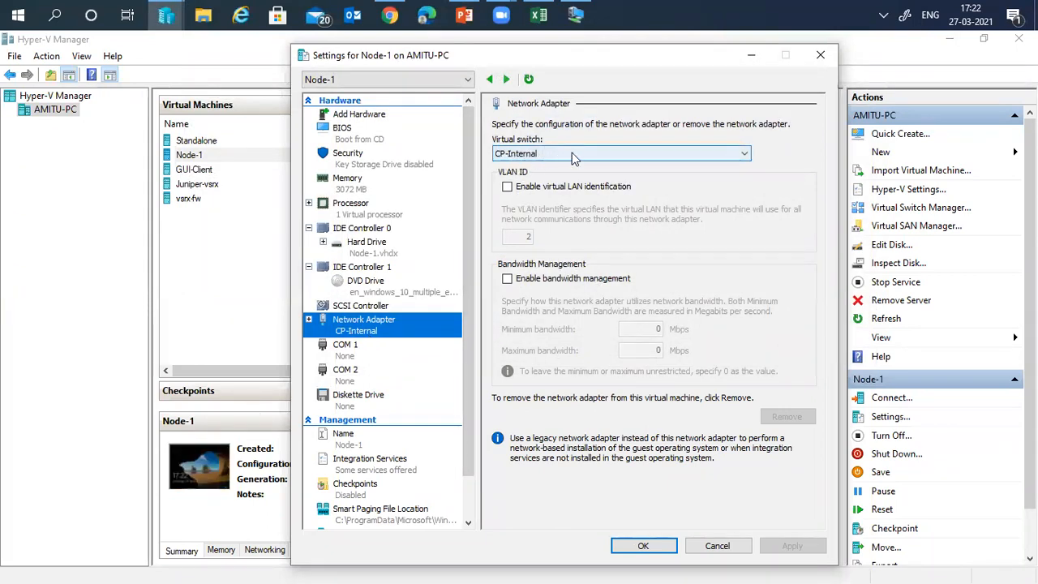
- Close Node-1's settings unchanged and bring Hyper-V Manager back to the front
{"action": "left_click", "coordinate": [712, 545]}
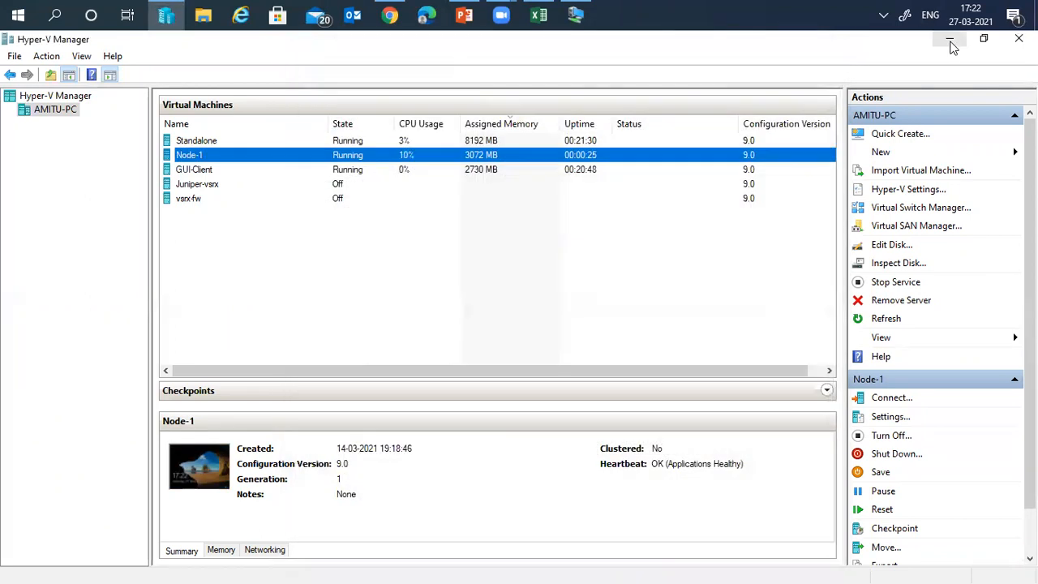
{"action": "left_click", "coordinate": [950, 39]}
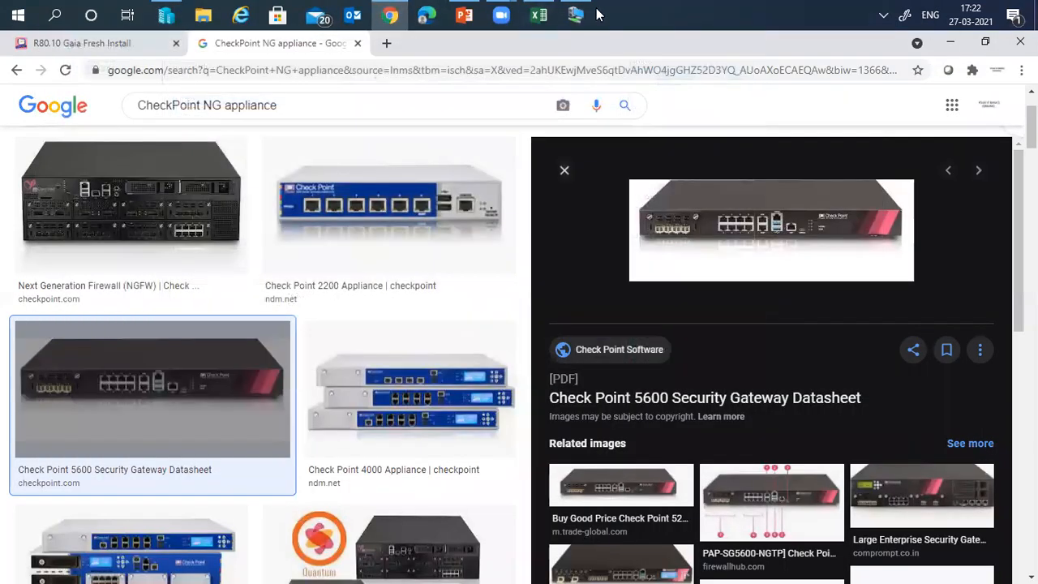
{"action": "left_click", "coordinate": [577, 14]}
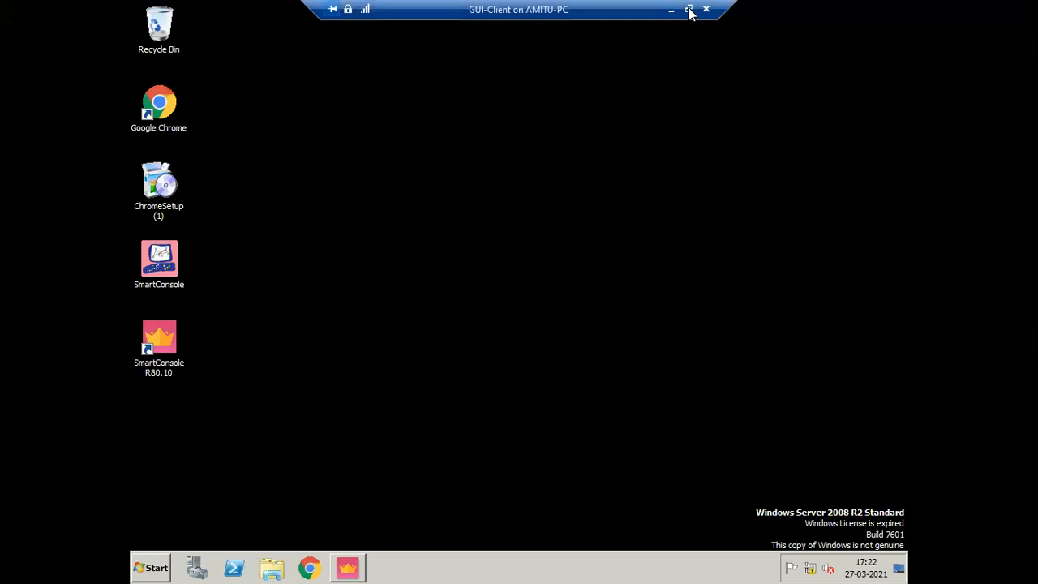
{"action": "left_click", "coordinate": [688, 10]}
{"action": "left_click", "coordinate": [577, 14]}
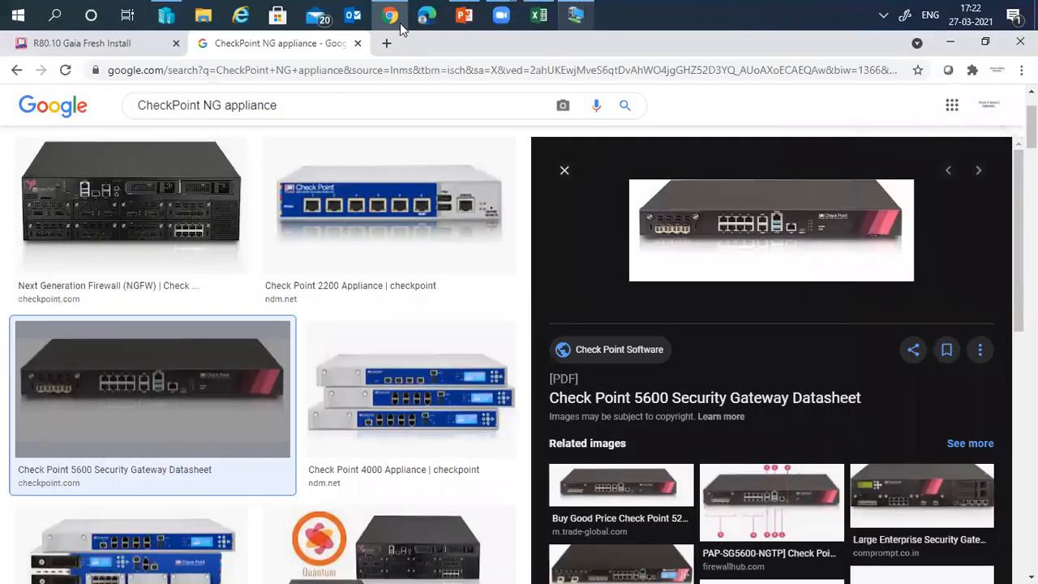
{"action": "left_click", "coordinate": [169, 14]}
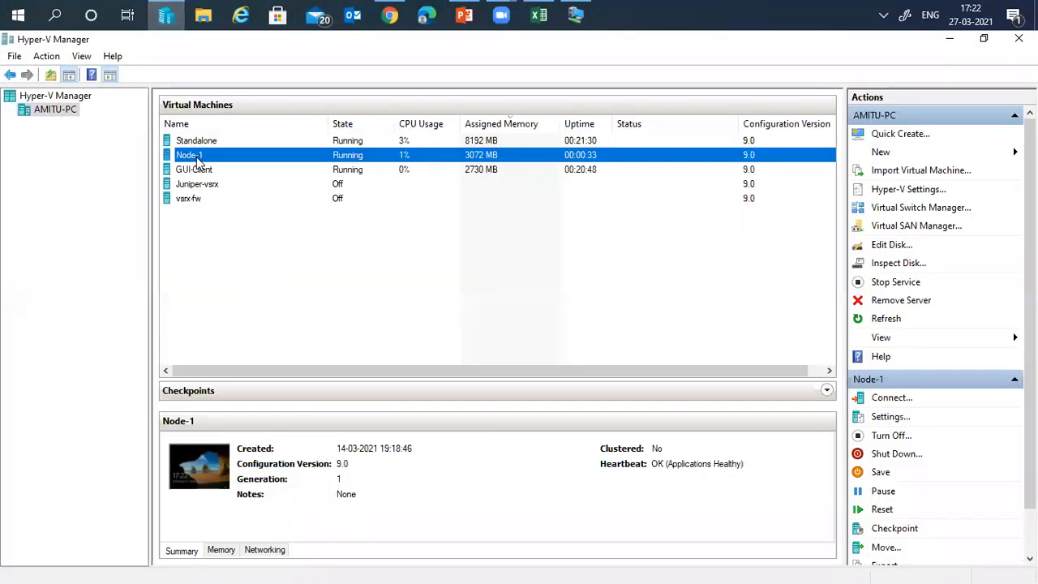
- Connect to Node-1's console at 1366x768 and enlarge the connection window
{"action": "right_click", "coordinate": [198, 161]}
{"action": "left_click", "coordinate": [240, 172]}
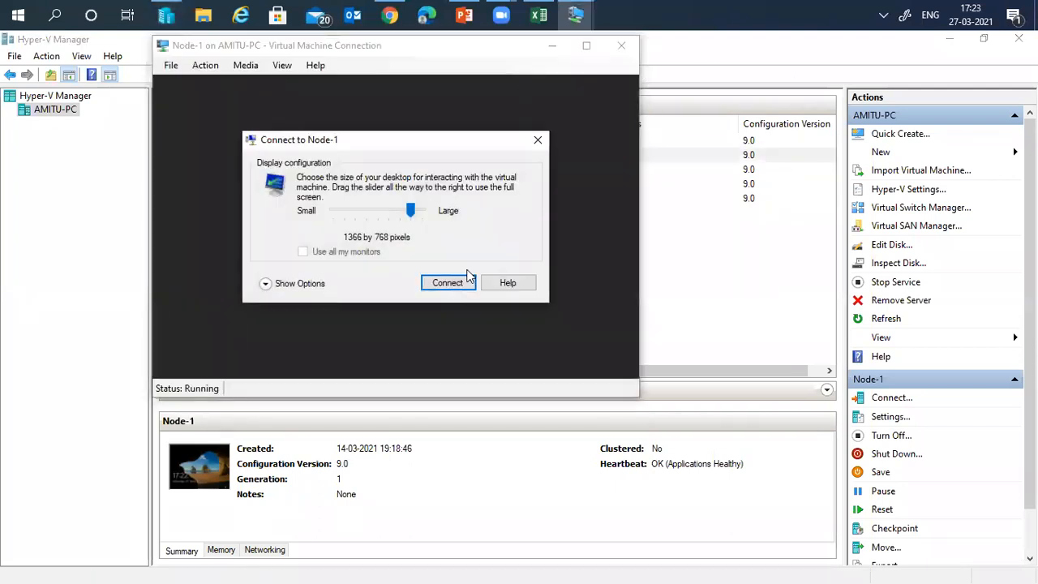
{"action": "left_click", "coordinate": [448, 280]}
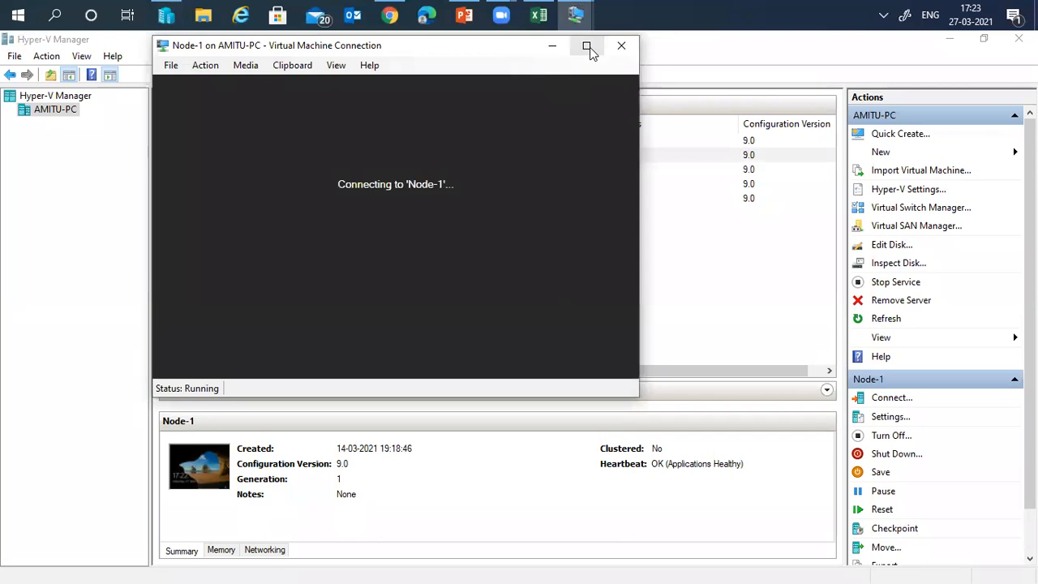
{"action": "left_click", "coordinate": [588, 47]}
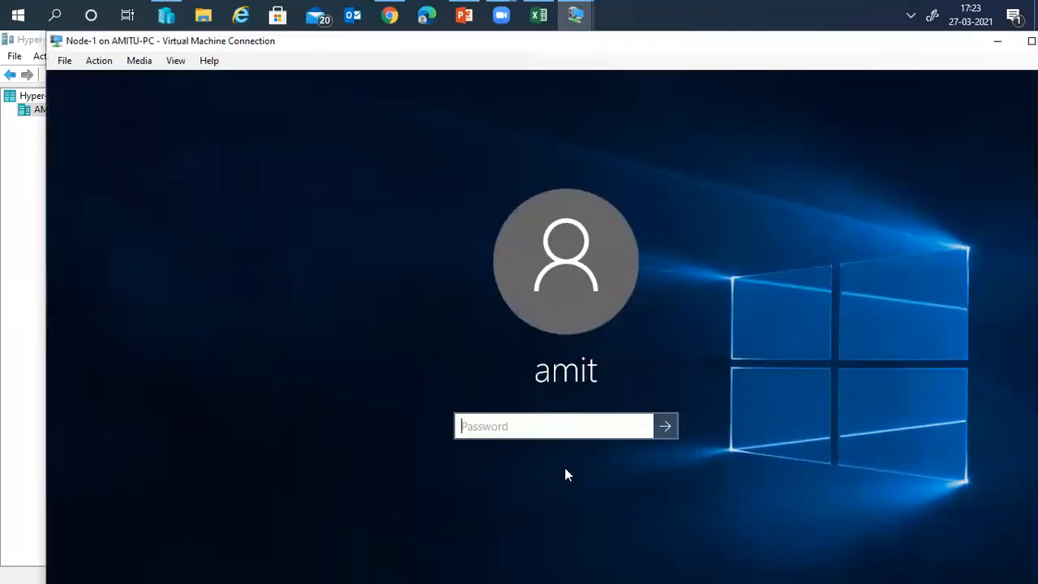
- Sign in to Node-1 with its password, retrying after a rejected attempt, and go full screen
{"action": "type", "text": "*****"}
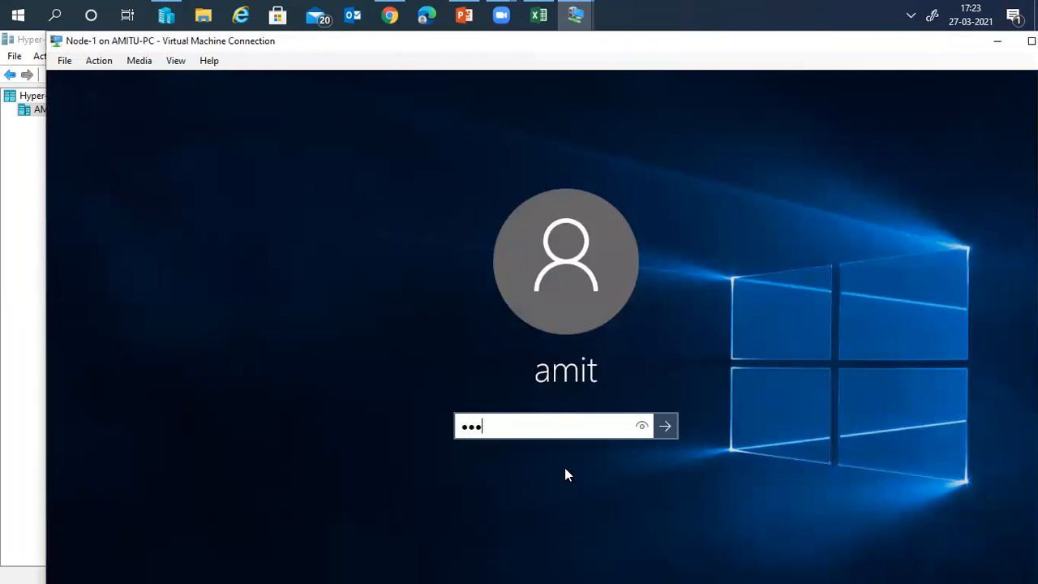
{"action": "type", "text": "******"}
{"action": "key", "text": "Return"}
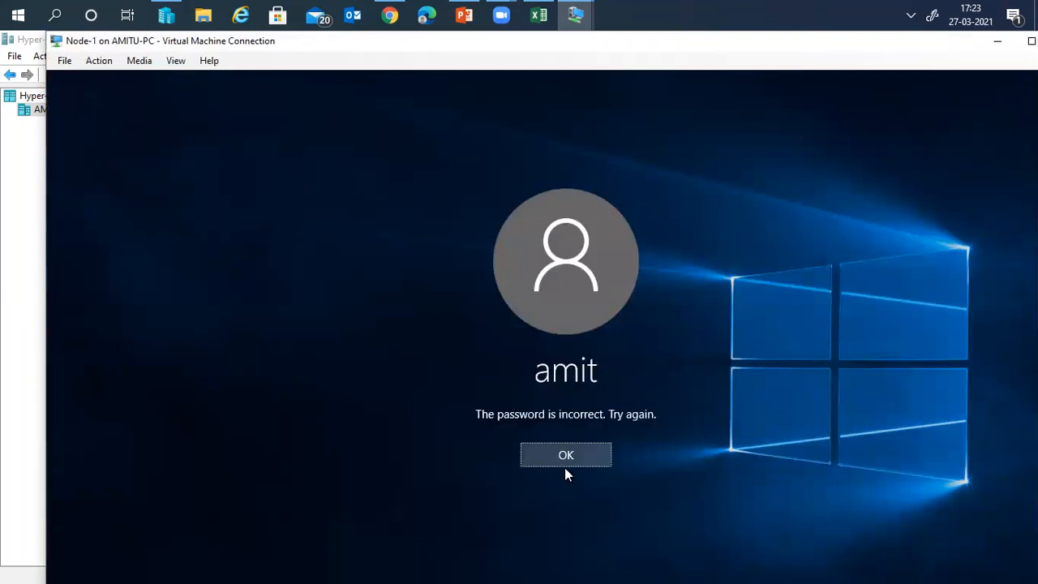
{"action": "key", "text": "Return"}
{"action": "type", "text": "******"}
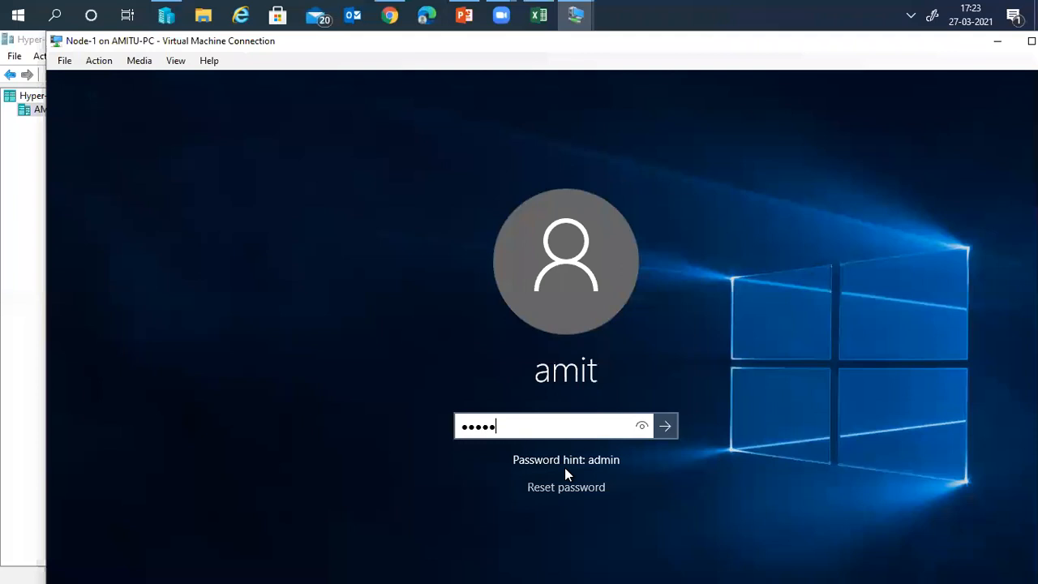
{"action": "type", "text": "***"}
{"action": "key", "text": "Return"}
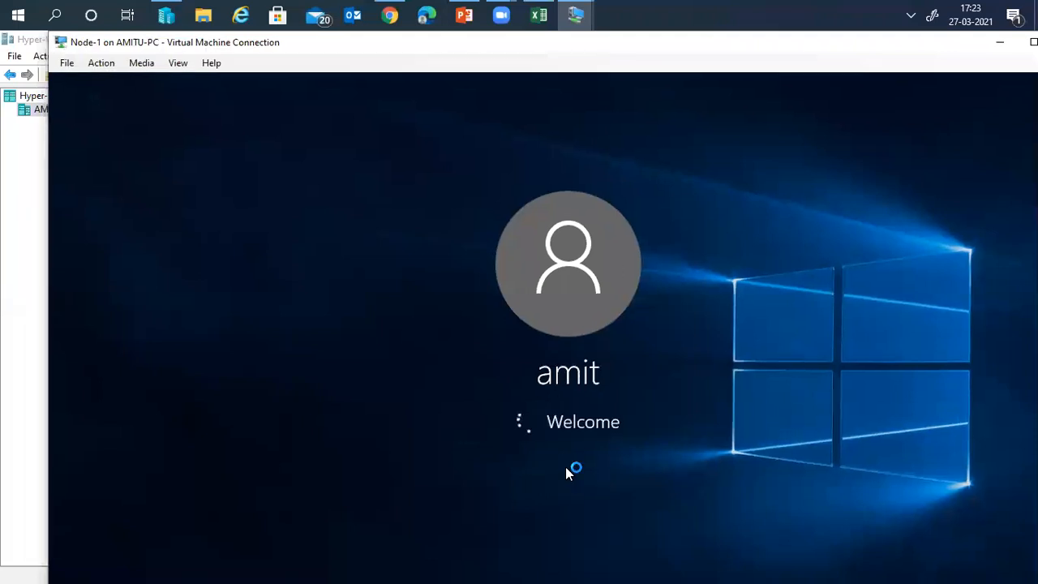
{"action": "double_click", "coordinate": [876, 42]}
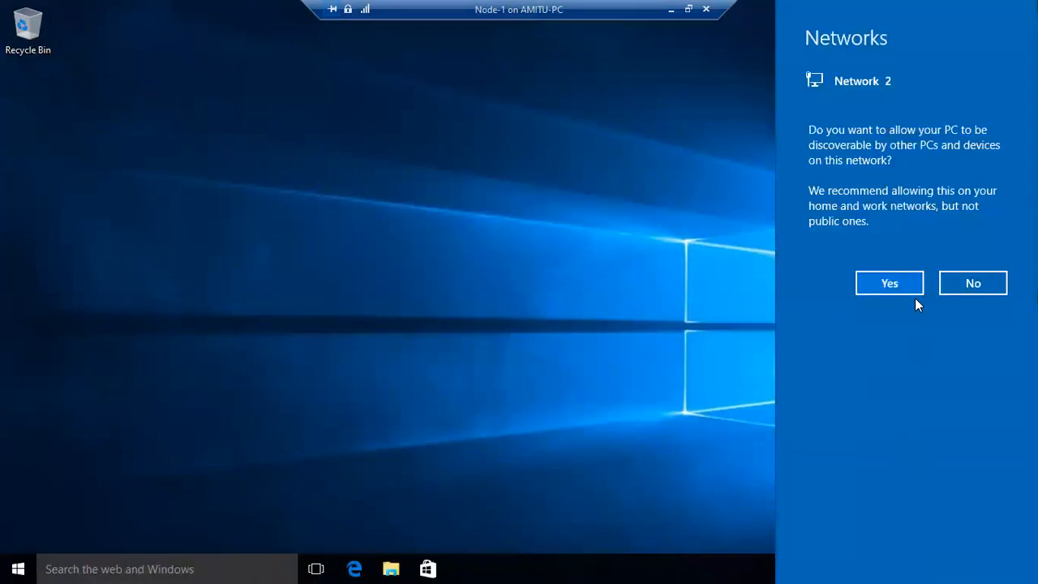
- Keep the PC hidden on Network 2 and open the Network Connections adapter list
{"action": "left_click", "coordinate": [980, 283]}
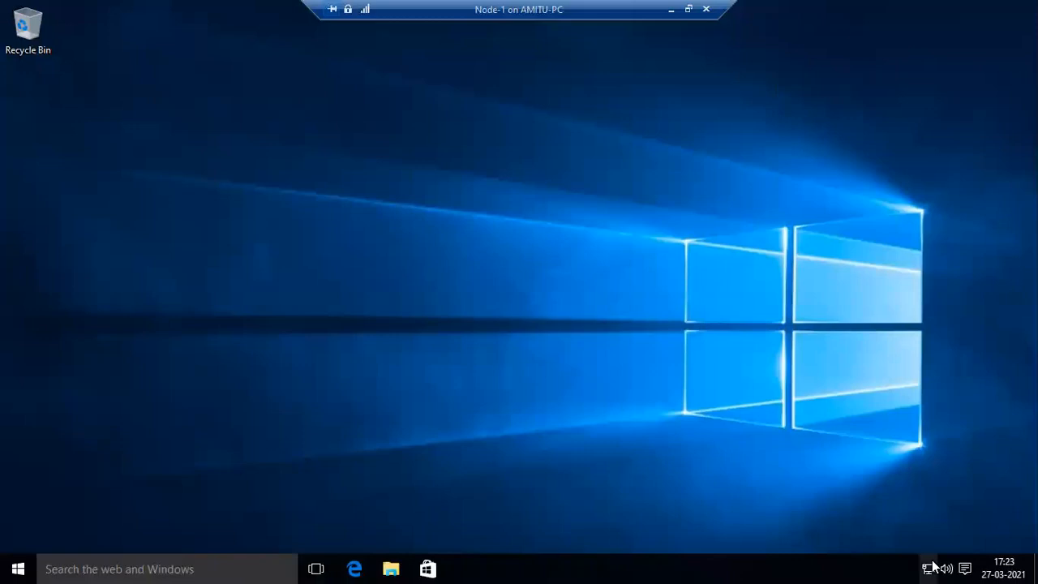
{"action": "right_click", "coordinate": [930, 568]}
{"action": "left_click", "coordinate": [920, 560]}
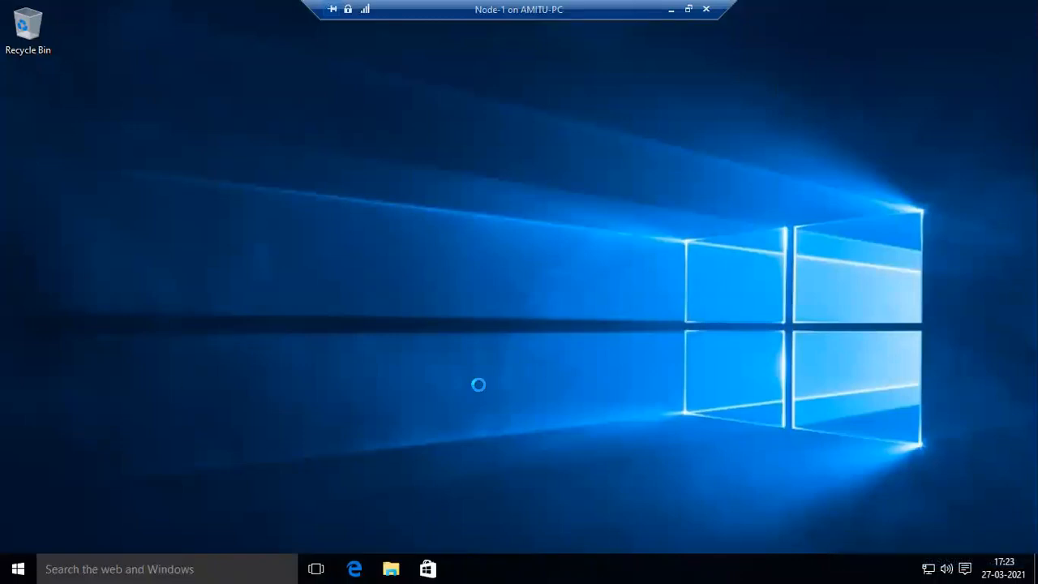
{"action": "left_click", "coordinate": [173, 153]}
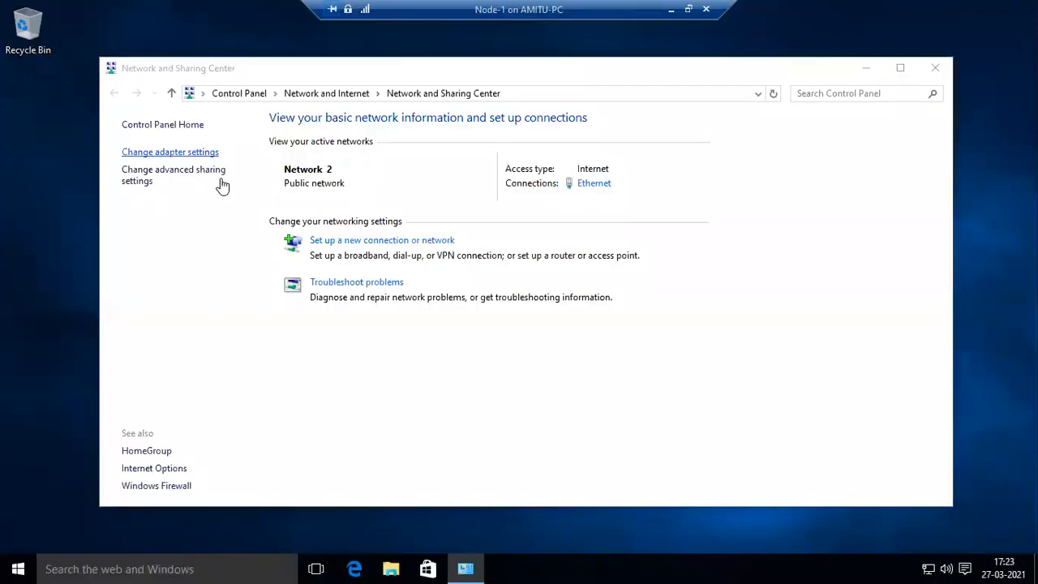
- Review Ethernet IPv4: static 10.20.30.5, gateway 10.20.30.1, DNS 4.2.2.2 and 8.8.8.8
{"action": "left_click", "coordinate": [172, 177]}
{"action": "right_click", "coordinate": [172, 175]}
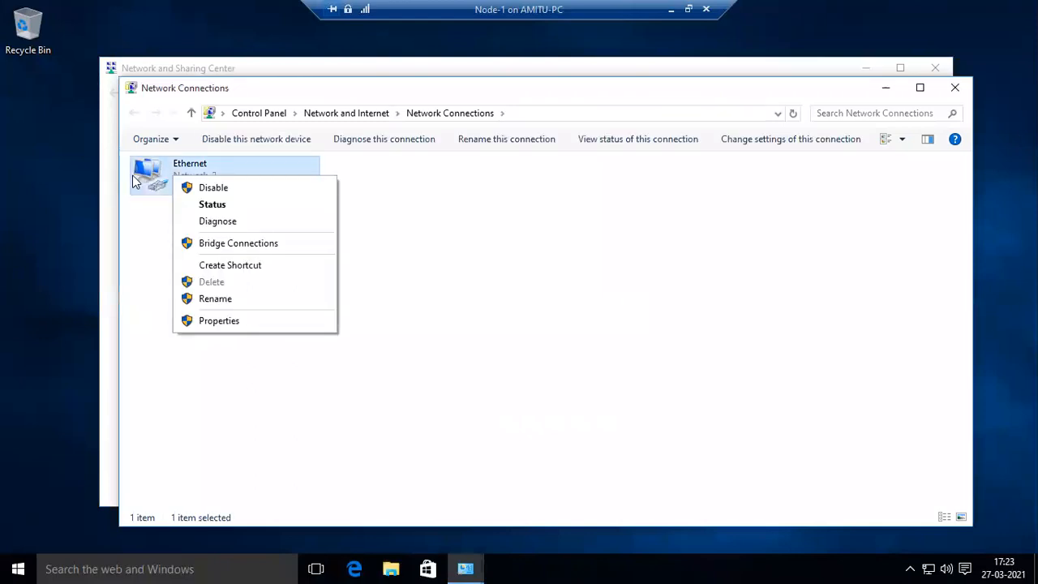
{"action": "left_click", "coordinate": [235, 323]}
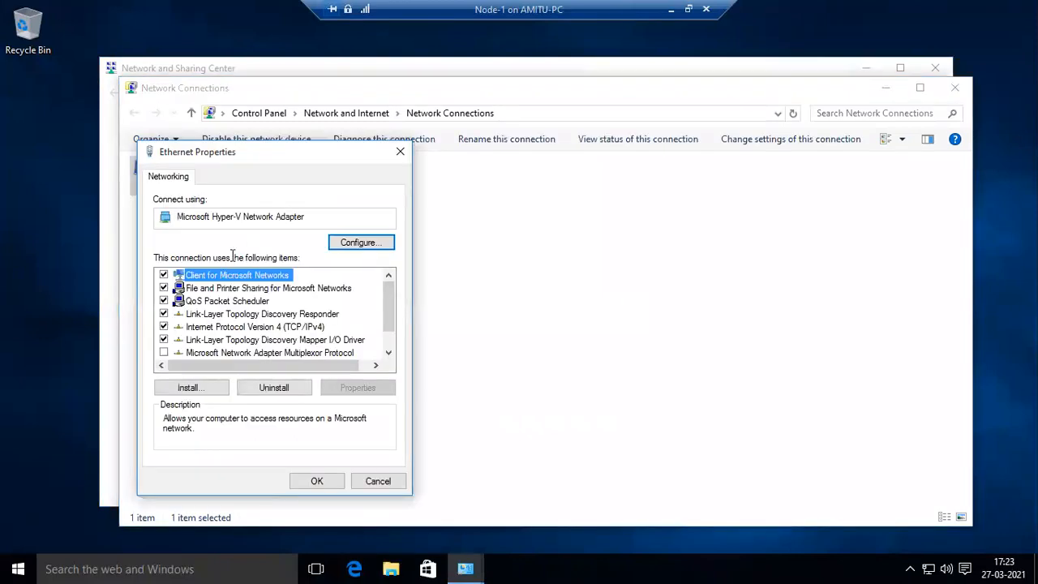
{"action": "double_click", "coordinate": [293, 326]}
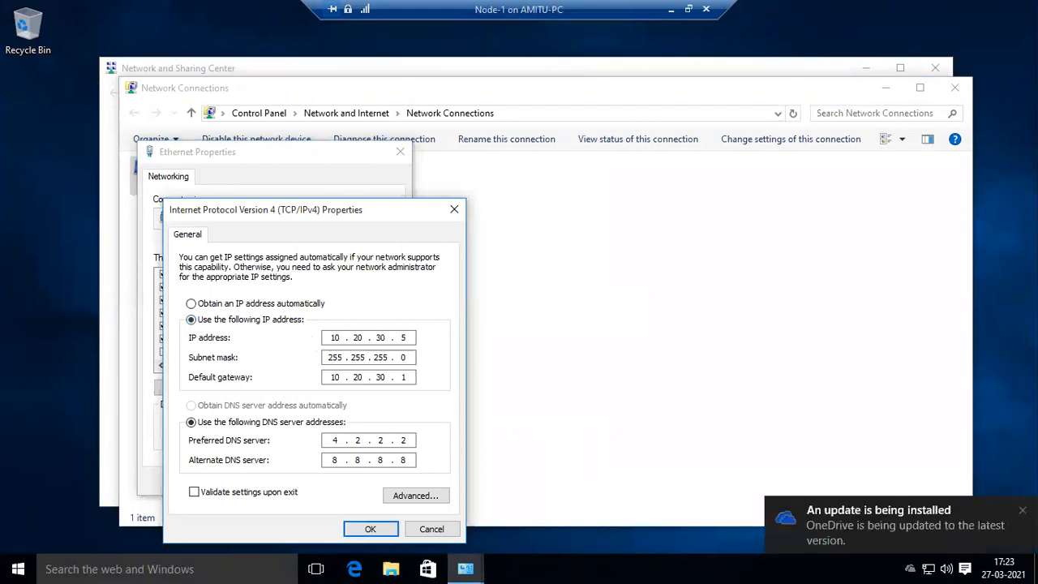
{"action": "left_click", "coordinate": [1023, 510]}
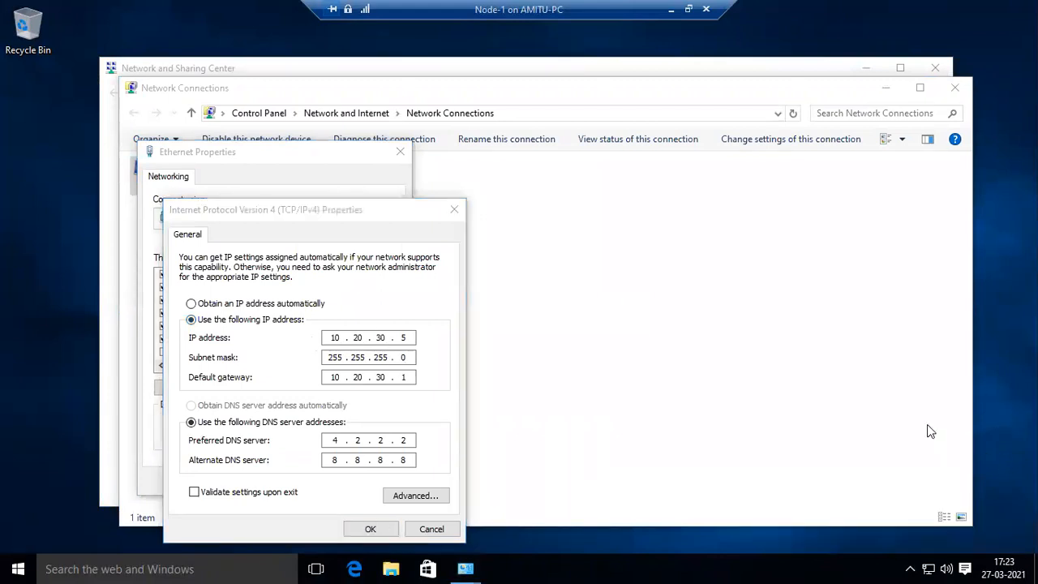
{"action": "left_click", "coordinate": [408, 337]}
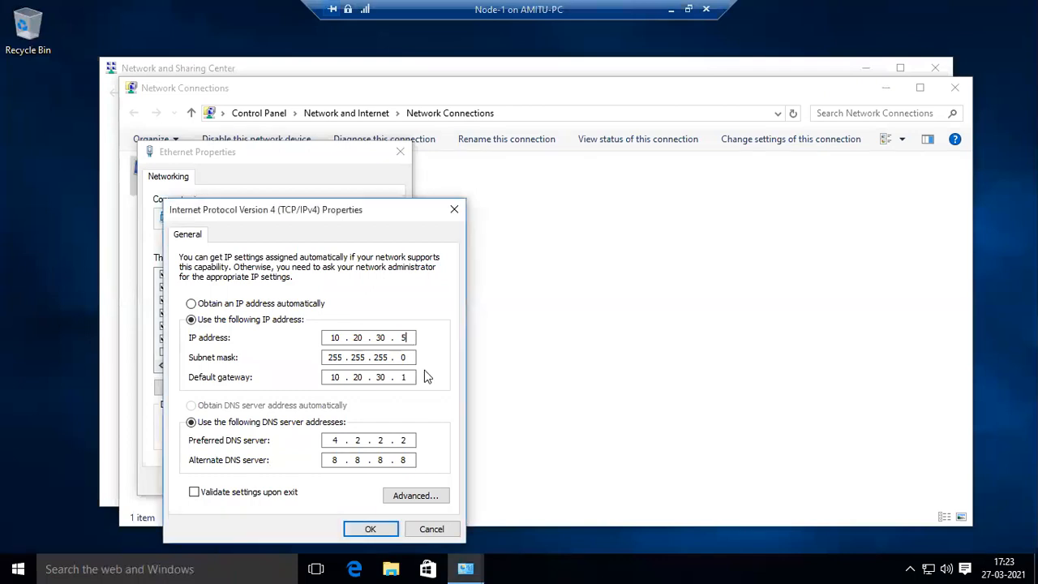
{"action": "left_click", "coordinate": [370, 529]}
{"action": "left_click", "coordinate": [309, 481]}
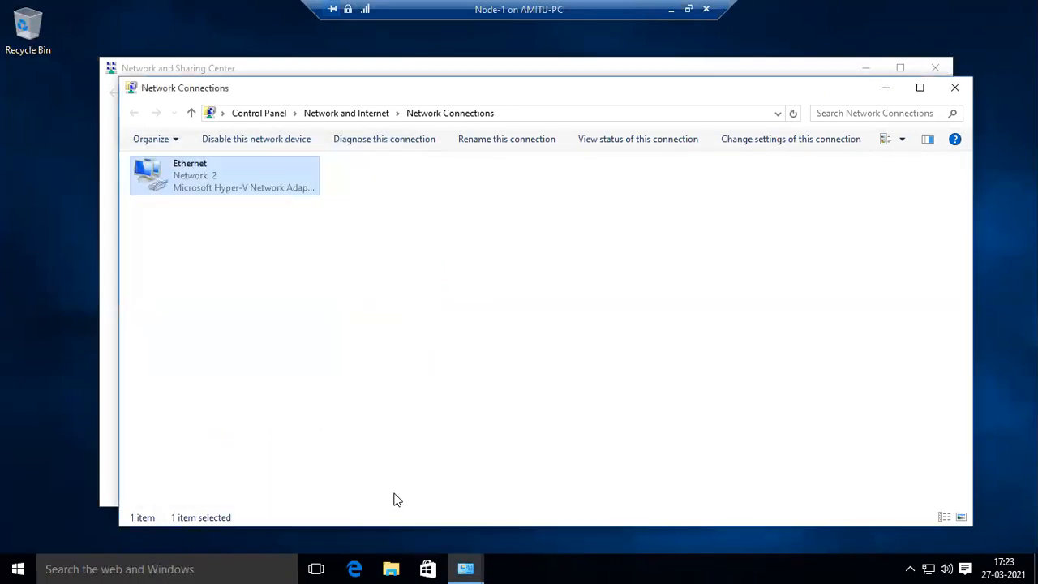
- Close the network windows, launch Edge maximized, and browse to rediff
{"action": "left_click", "coordinate": [954, 87]}
{"action": "left_click", "coordinate": [935, 67]}
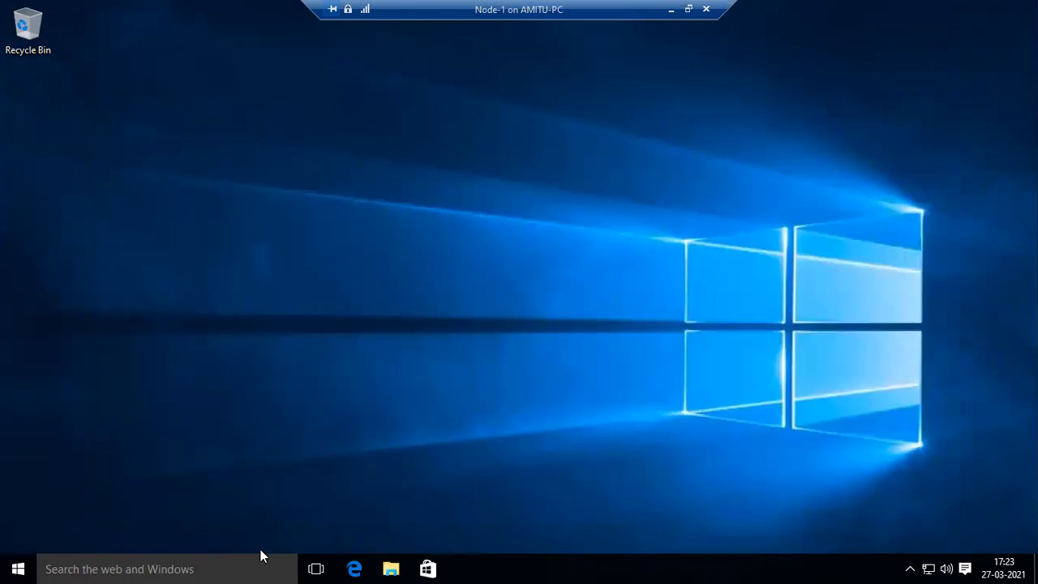
{"action": "left_click", "coordinate": [360, 565]}
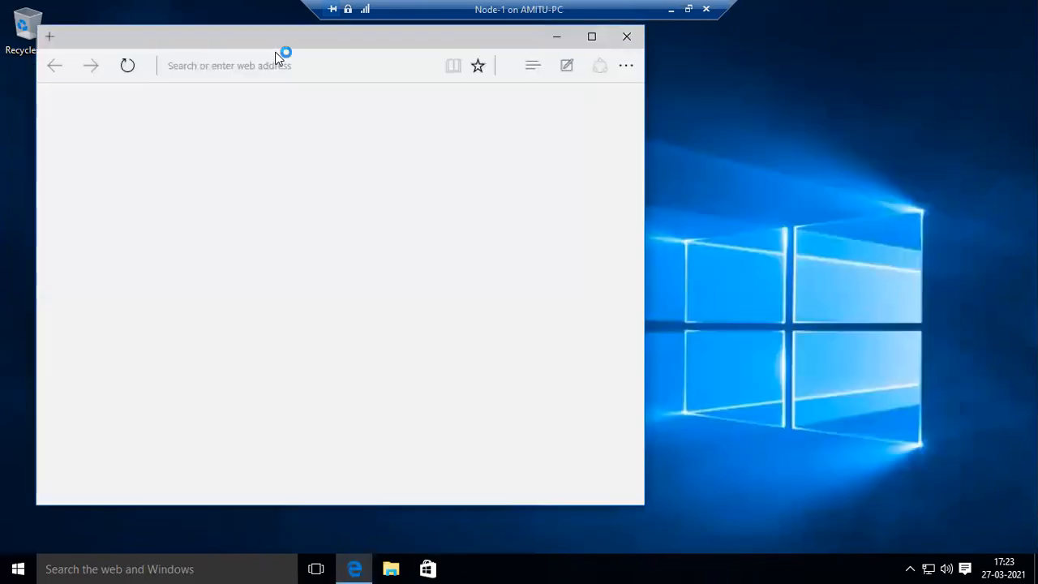
{"action": "double_click", "coordinate": [274, 35]}
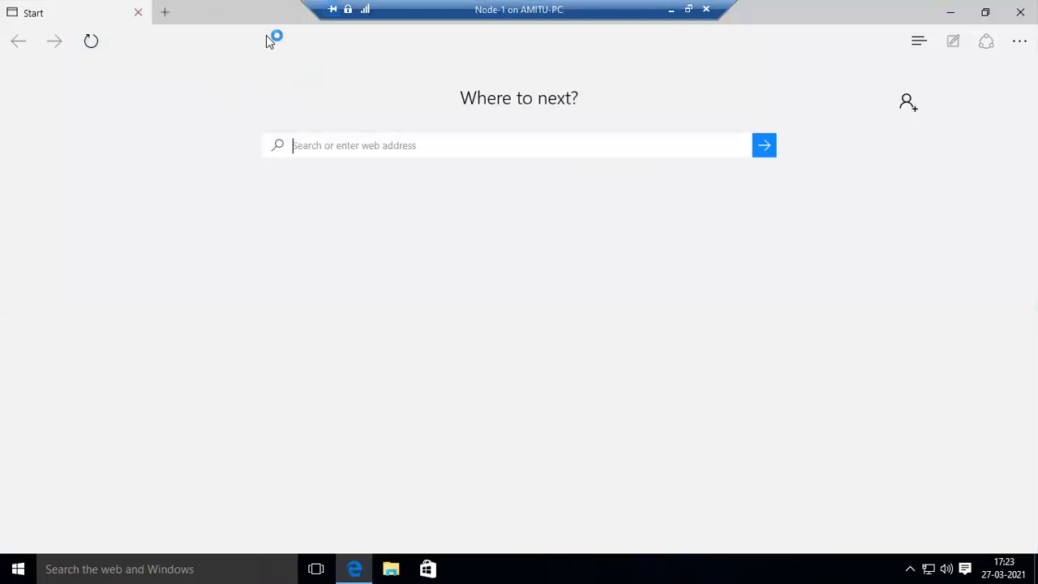
{"action": "left_click", "coordinate": [203, 39]}
{"action": "type", "text": "rediff.com/"}
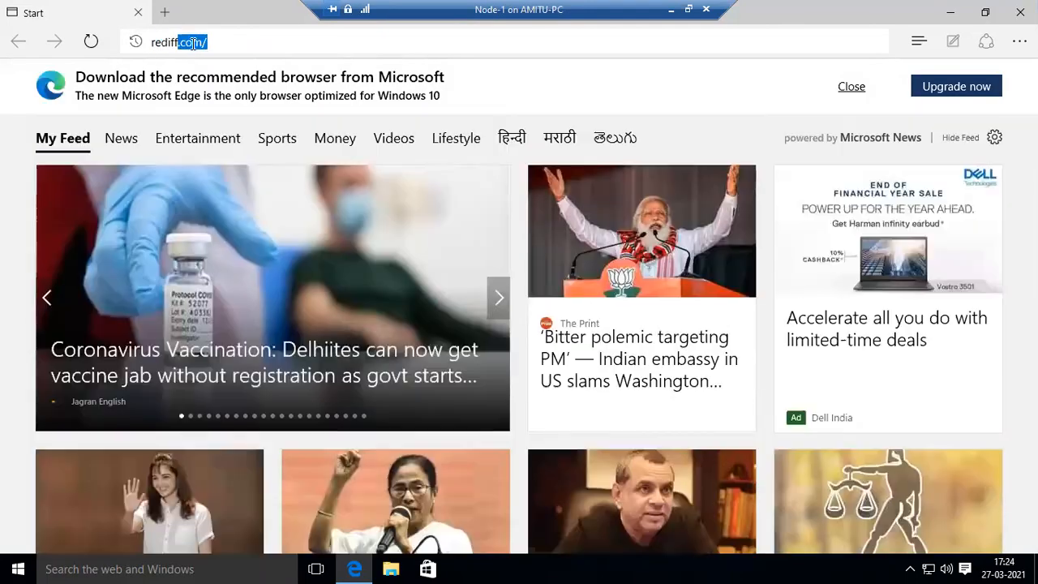
{"action": "key", "text": "Return"}
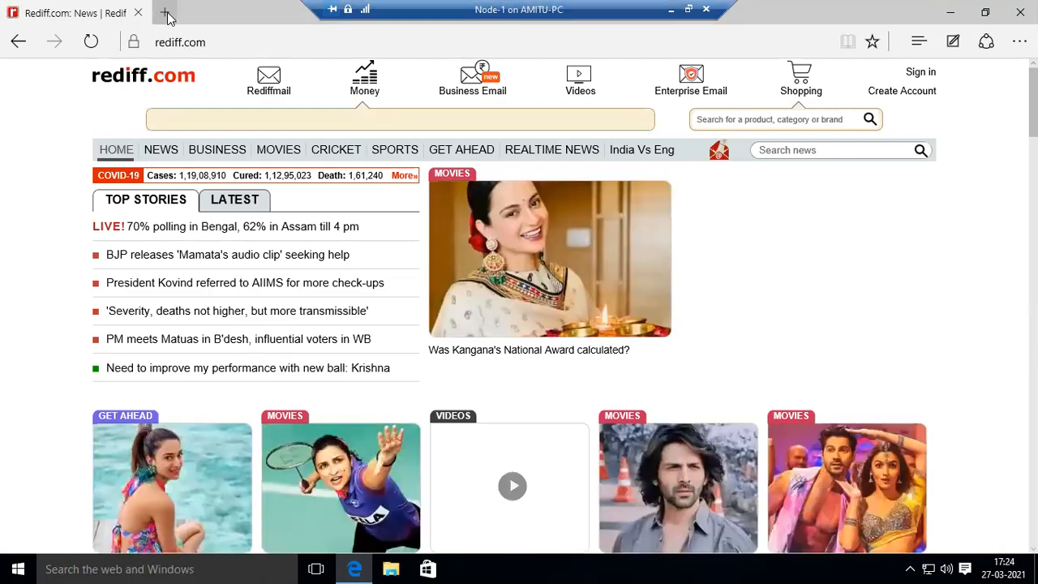
- Load whatismyipaddress.com in a new tab, select its Ray ID line, then close the tab
{"action": "left_click", "coordinate": [168, 14]}
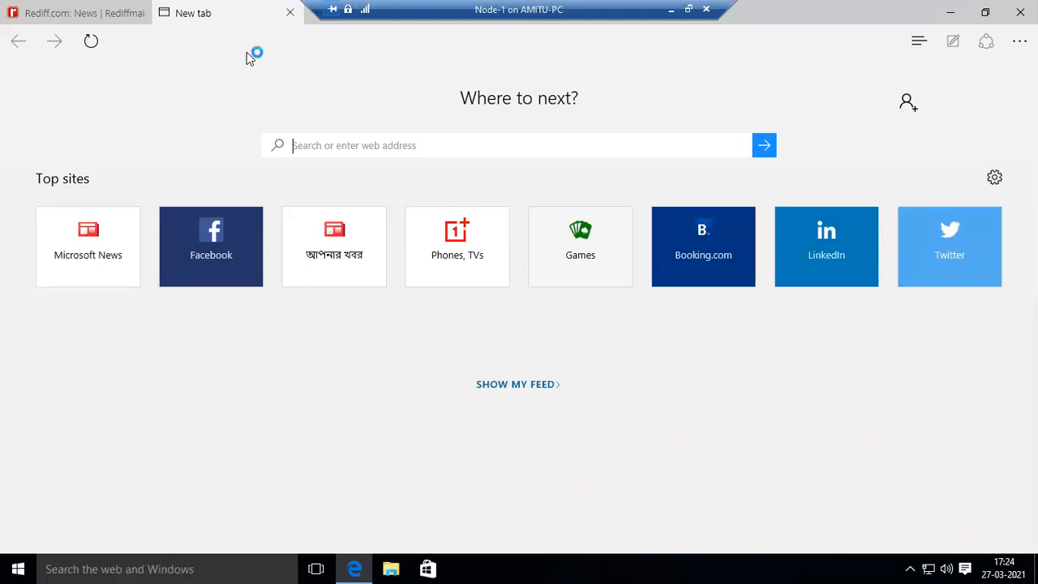
{"action": "left_click", "coordinate": [325, 42]}
{"action": "type", "text": "whatismyip"}
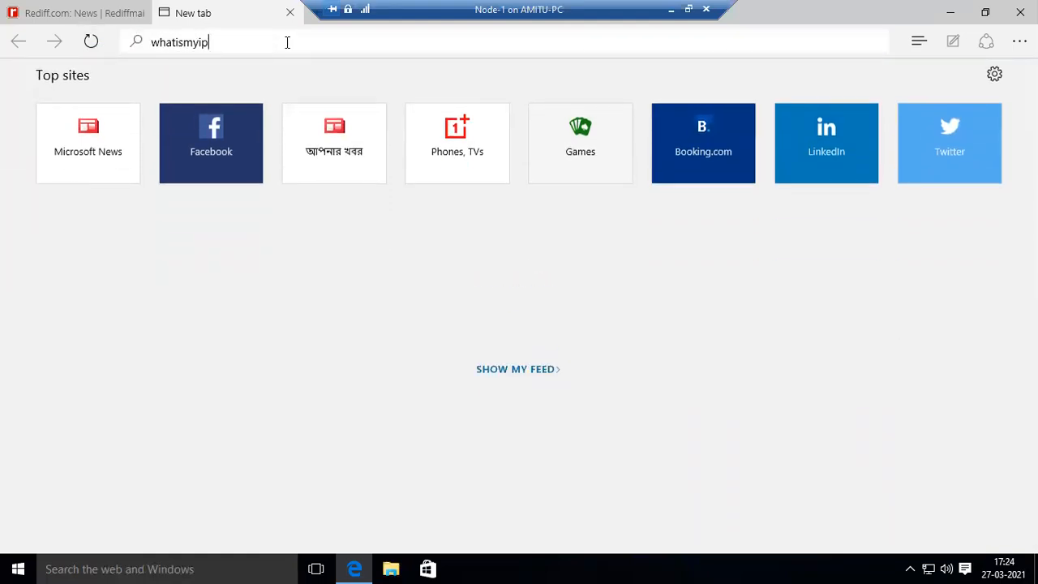
{"action": "type", "text": "address.com"}
{"action": "key", "text": "Return"}
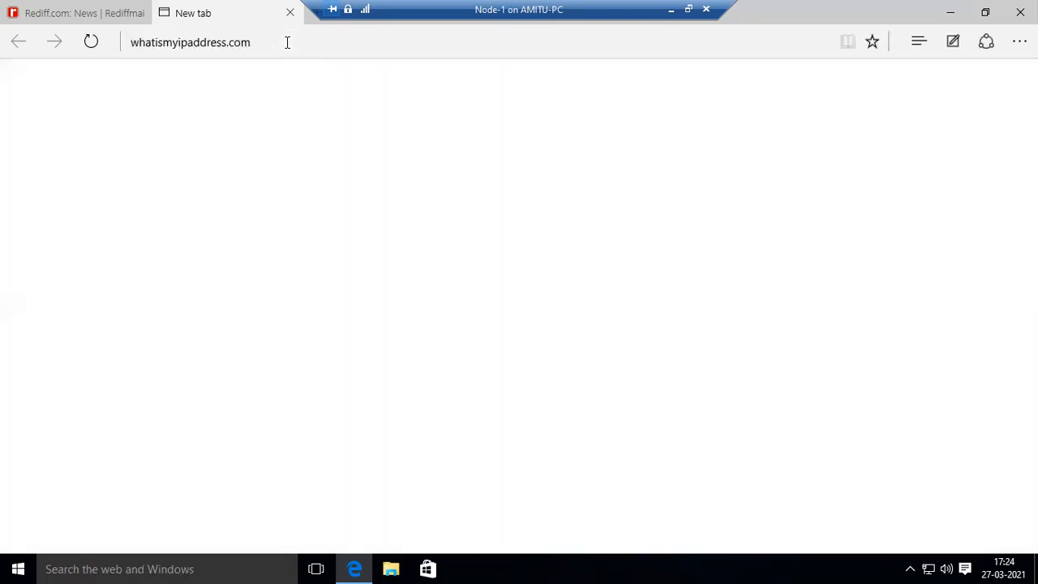
{"action": "left_click", "coordinate": [283, 64]}
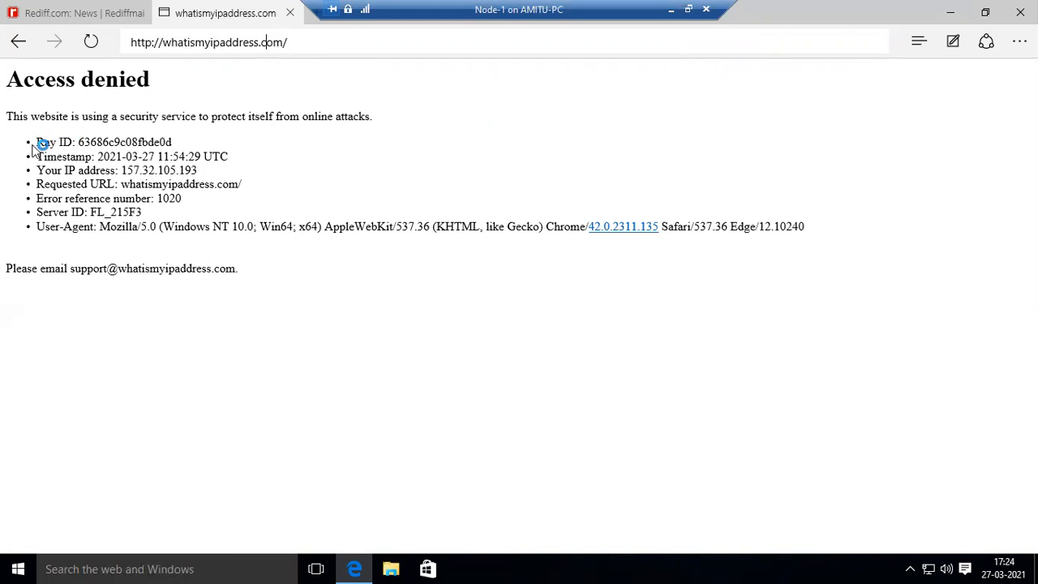
{"action": "triple_click", "coordinate": [93, 140]}
{"action": "left_click_drag", "start_coordinate": [84, 142], "coordinate": [36, 142]}
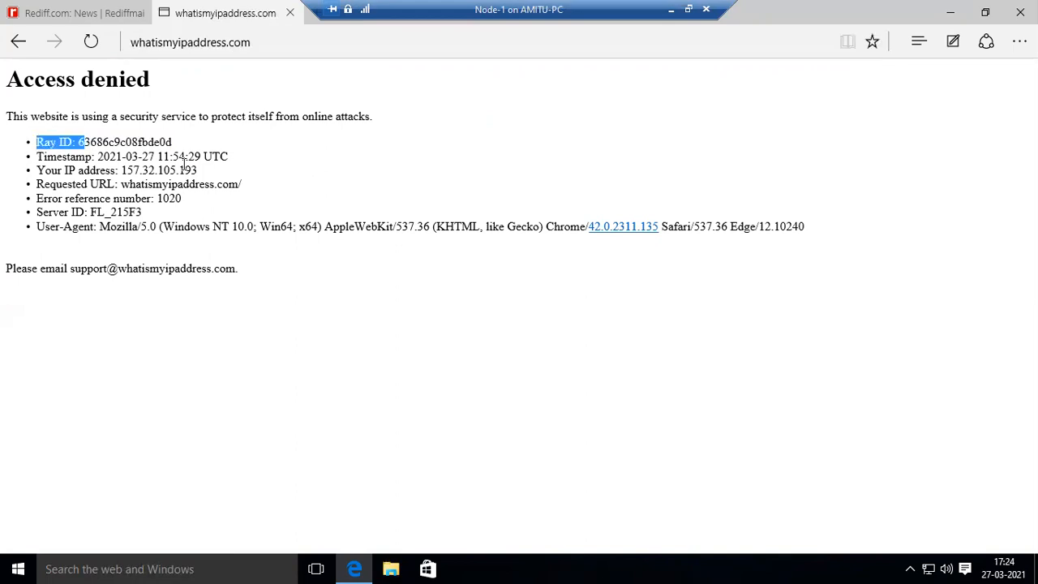
{"action": "left_click", "coordinate": [290, 14]}
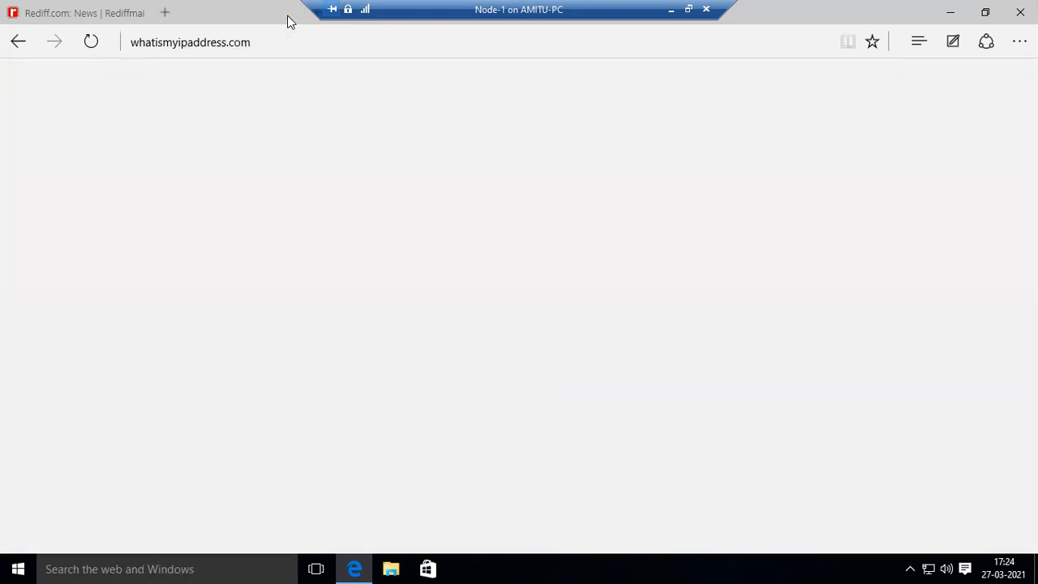
- Load rediff.com in another new tab and open the MSN news site
{"action": "left_click", "coordinate": [165, 14]}
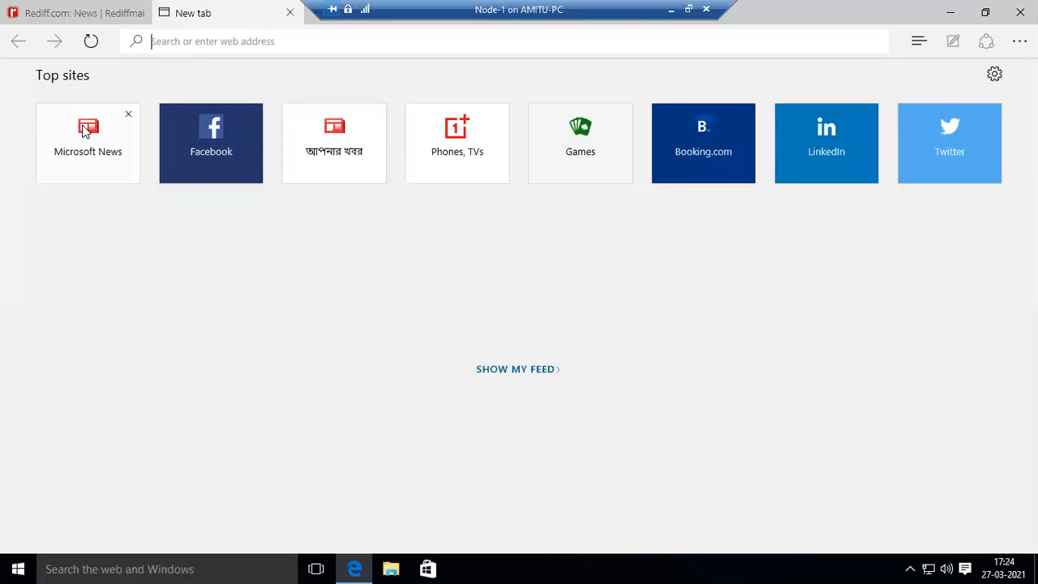
{"action": "type", "text": "rediff.com"}
{"action": "key", "text": "Return"}
{"action": "left_click", "coordinate": [85, 132]}
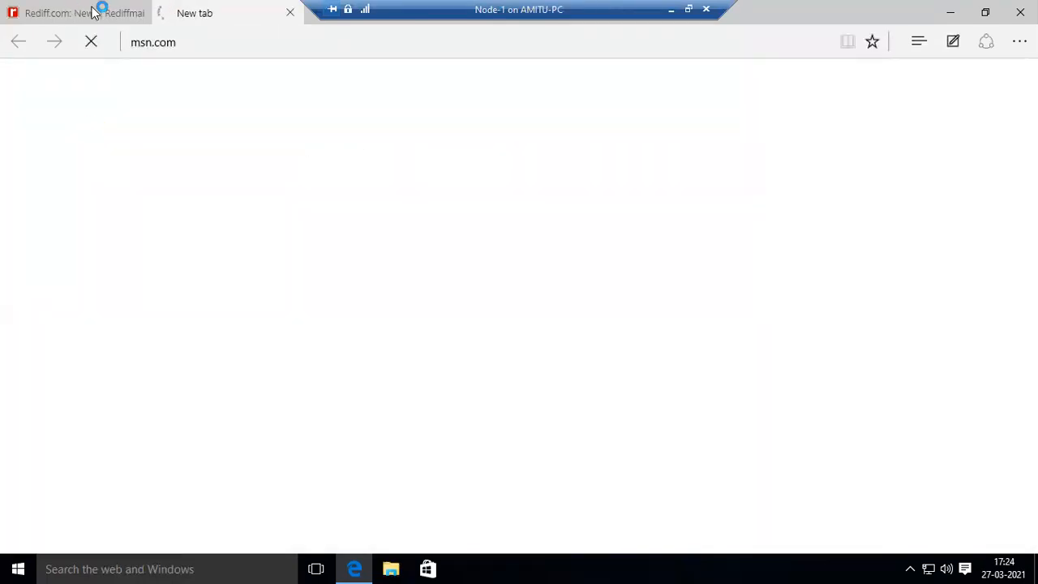
- Leave Node-1's full-screen view and bring the GUI-Client VM window forward
{"action": "left_click", "coordinate": [688, 9]}
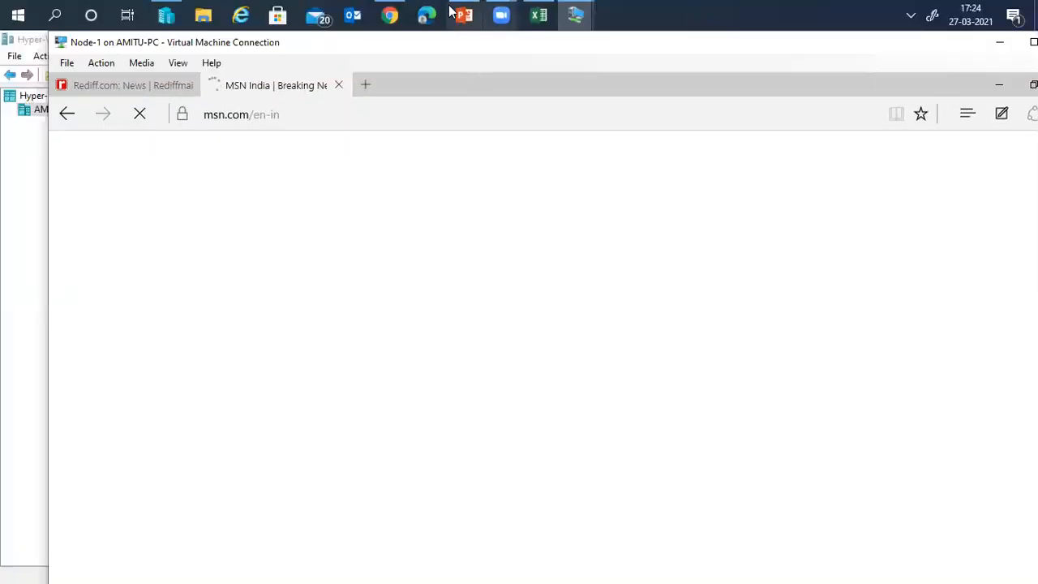
{"action": "left_click", "coordinate": [574, 15]}
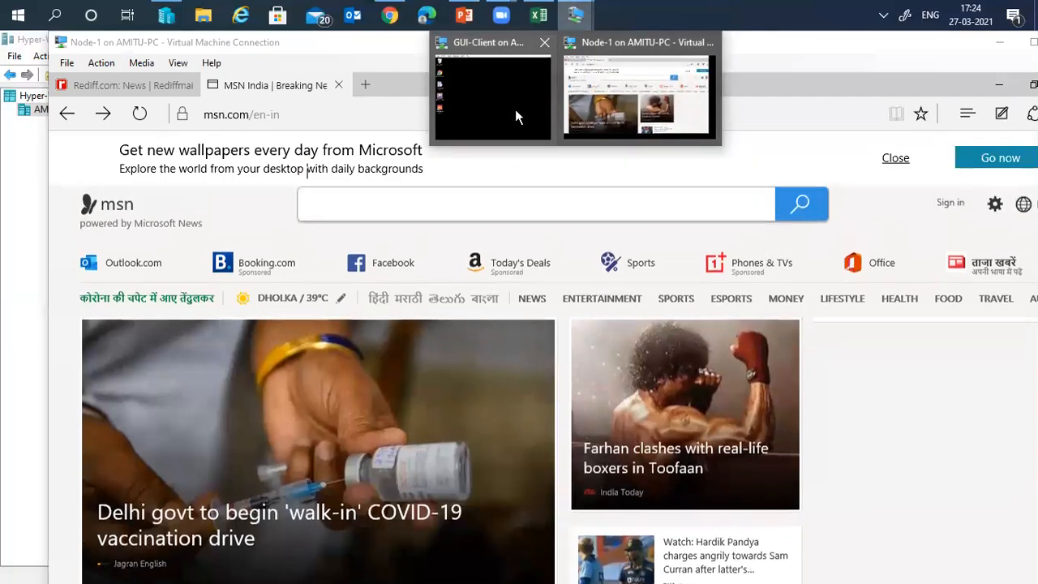
{"action": "left_click", "coordinate": [516, 111]}
- In SmartConsole, select rule 1, Internet Access Rule, and show its logs
{"action": "left_click", "coordinate": [791, 49]}
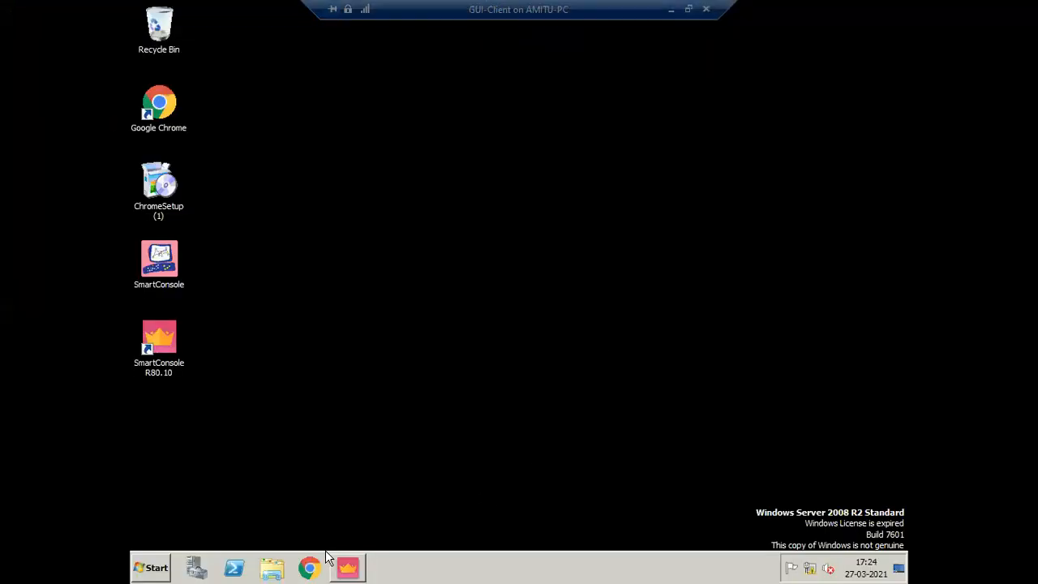
{"action": "left_click", "coordinate": [347, 567]}
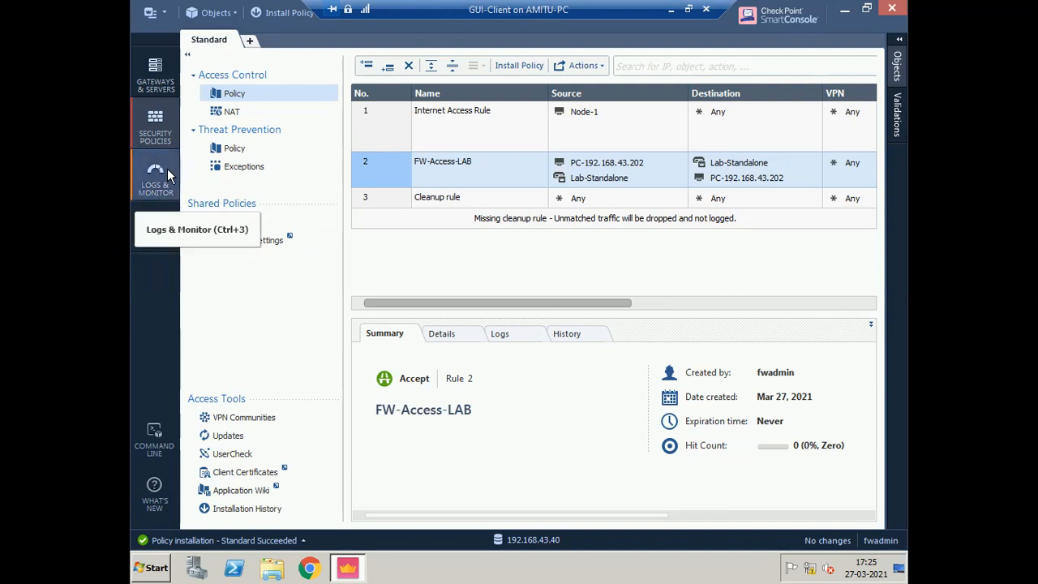
{"action": "left_click", "coordinate": [385, 123]}
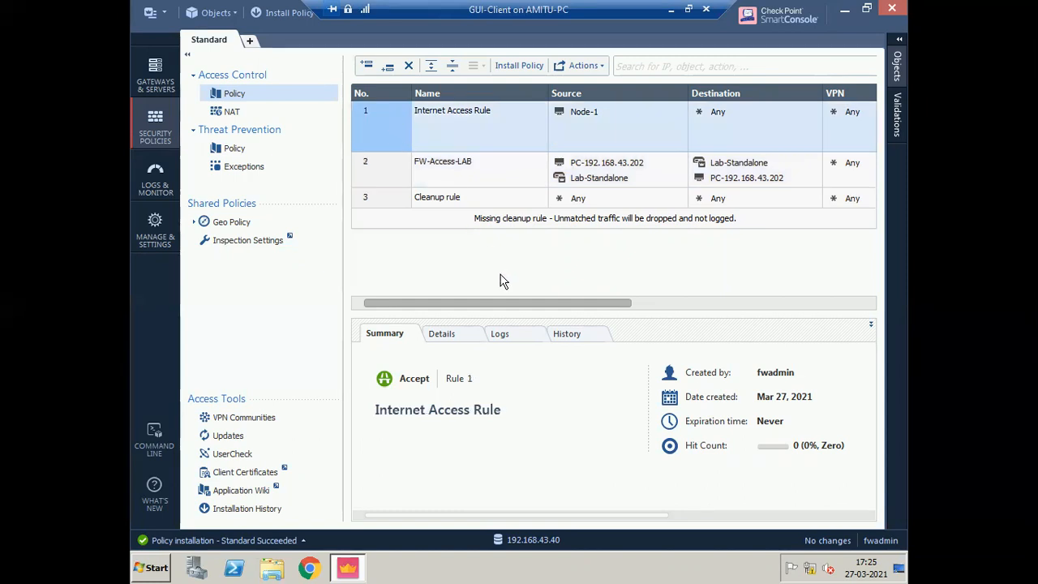
{"action": "left_click", "coordinate": [502, 334]}
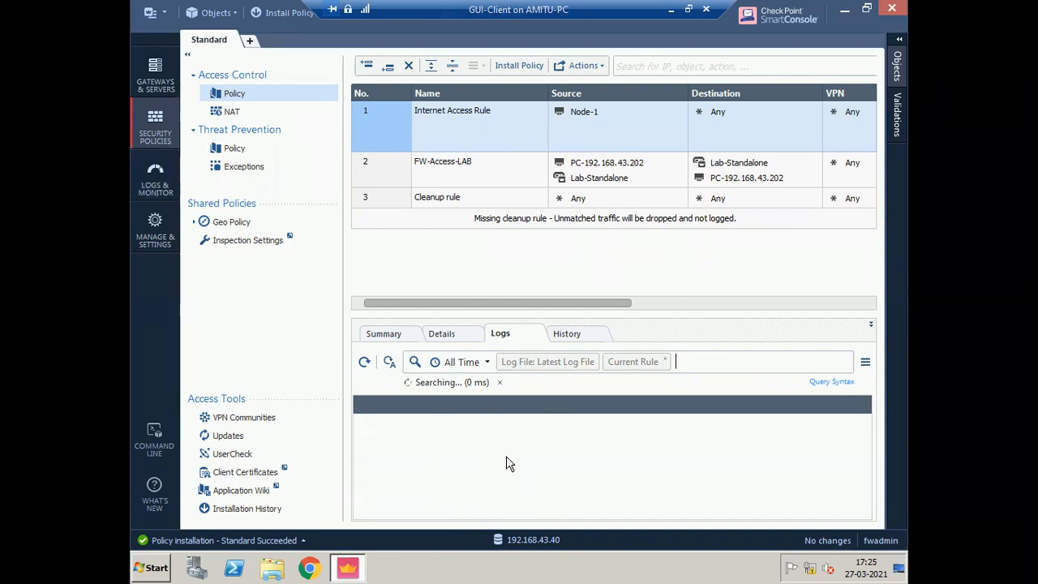
- In Logs & Monitor, widen Source and browse entries to 4.2.2.2, 52.114.128.10 and 52.114.132.20
{"action": "left_click", "coordinate": [155, 179]}
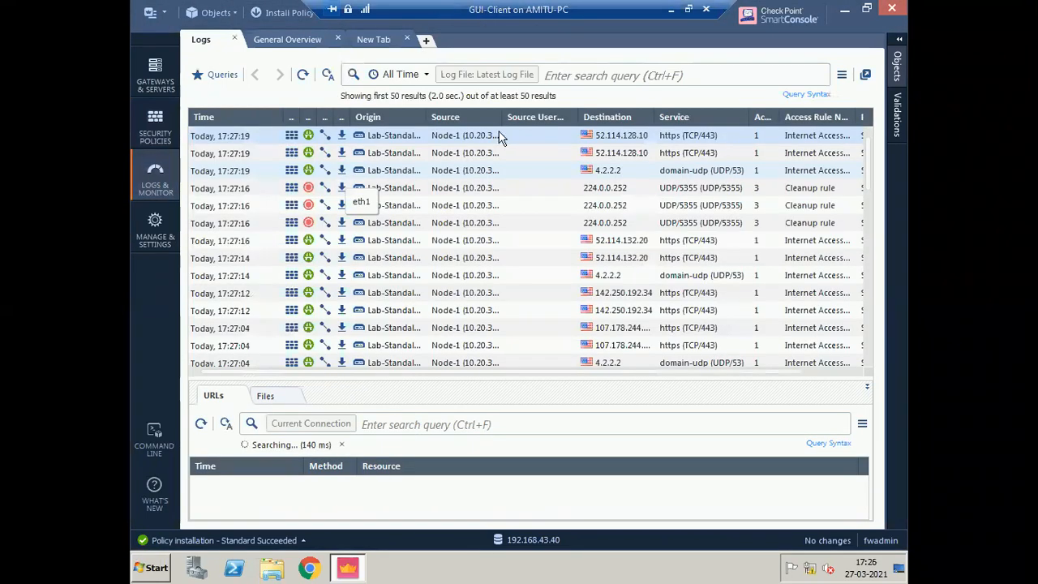
{"action": "left_click_drag", "start_coordinate": [502, 119], "coordinate": [567, 118]}
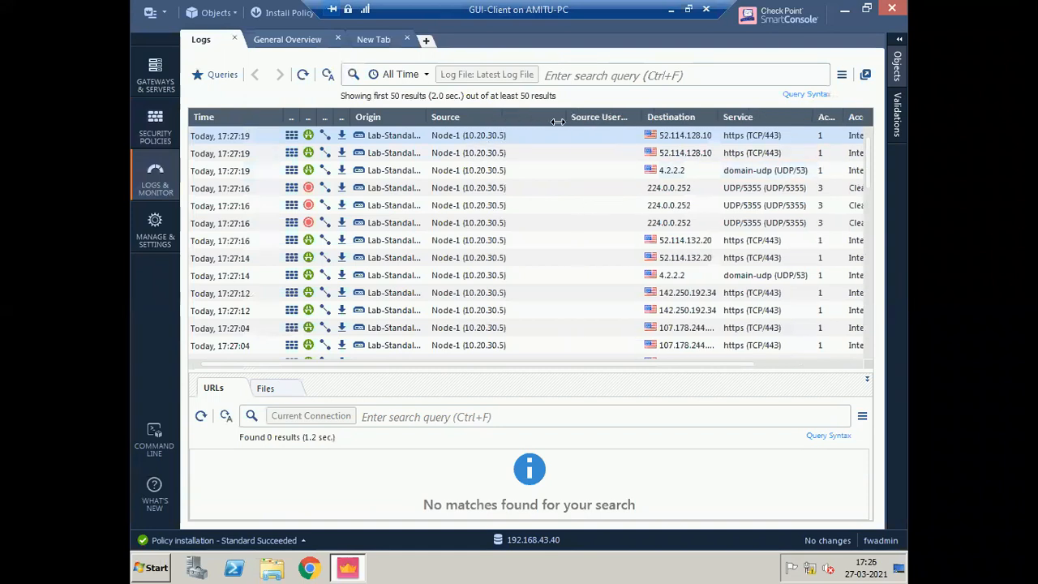
{"action": "left_click", "coordinate": [685, 177]}
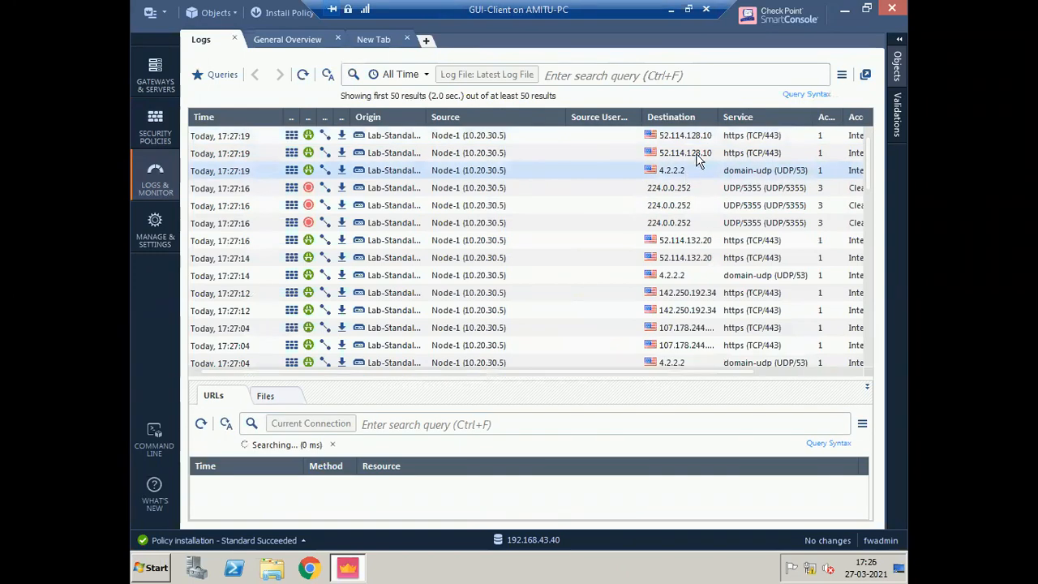
{"action": "left_click", "coordinate": [695, 155]}
{"action": "left_click", "coordinate": [706, 258]}
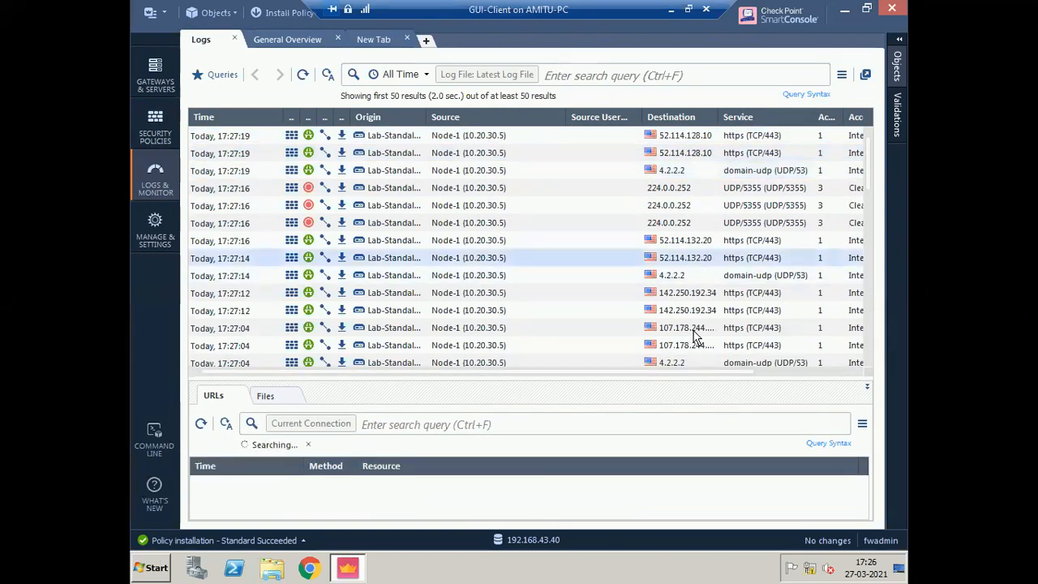
{"action": "left_click", "coordinate": [750, 160]}
- Widen the rule number column and open details of the 17:27:19 connection to 52.114.128.10
{"action": "left_click_drag", "start_coordinate": [840, 117], "coordinate": [865, 118]}
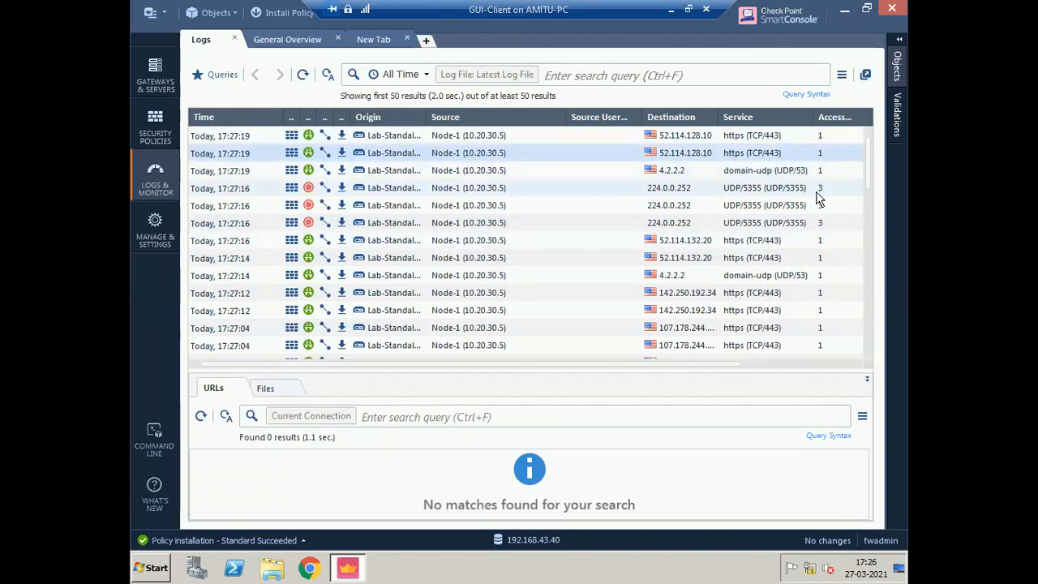
{"action": "left_click", "coordinate": [813, 191]}
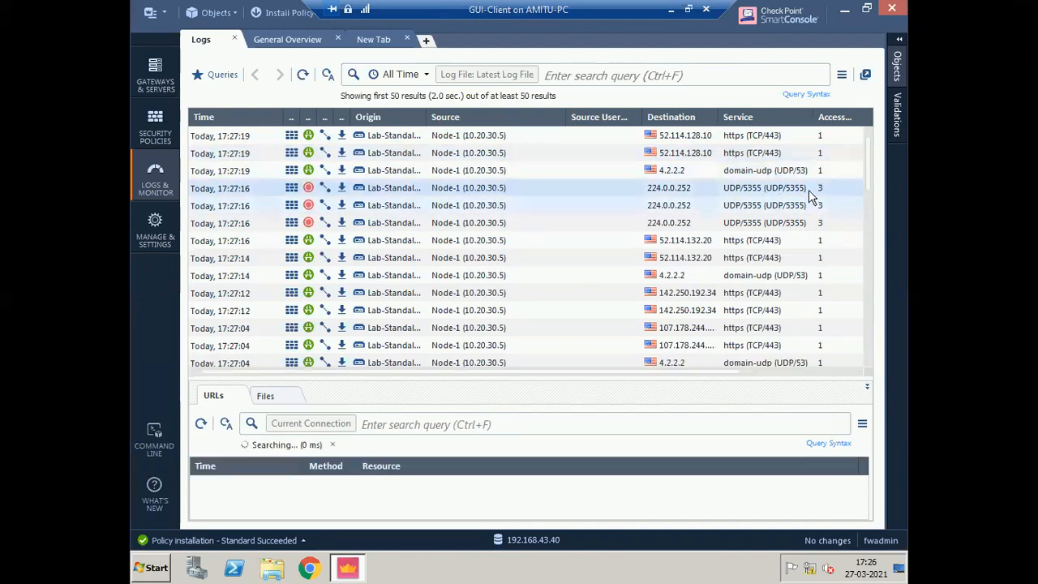
{"action": "left_click", "coordinate": [819, 154]}
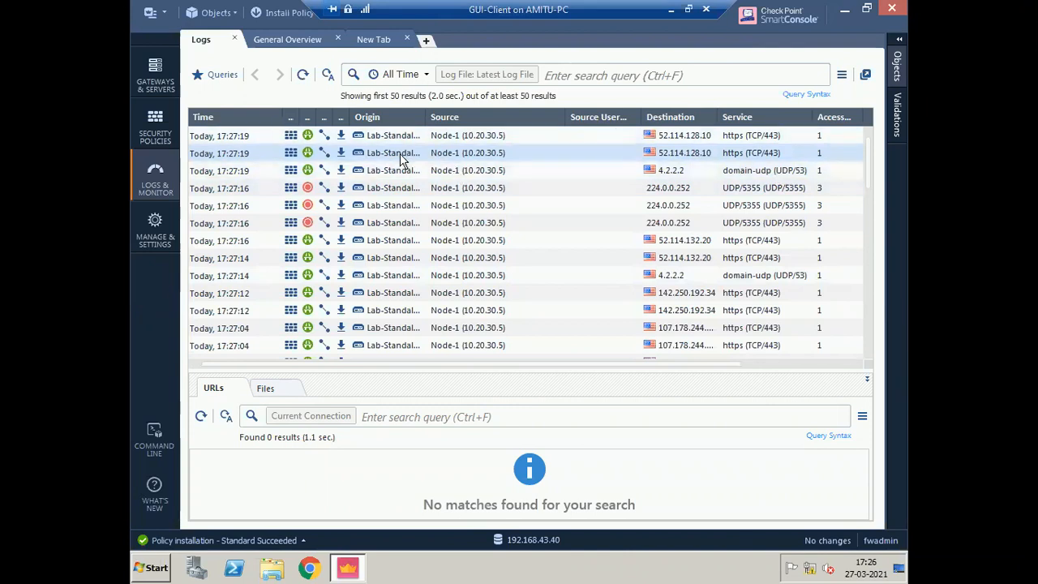
{"action": "double_click", "coordinate": [535, 153]}
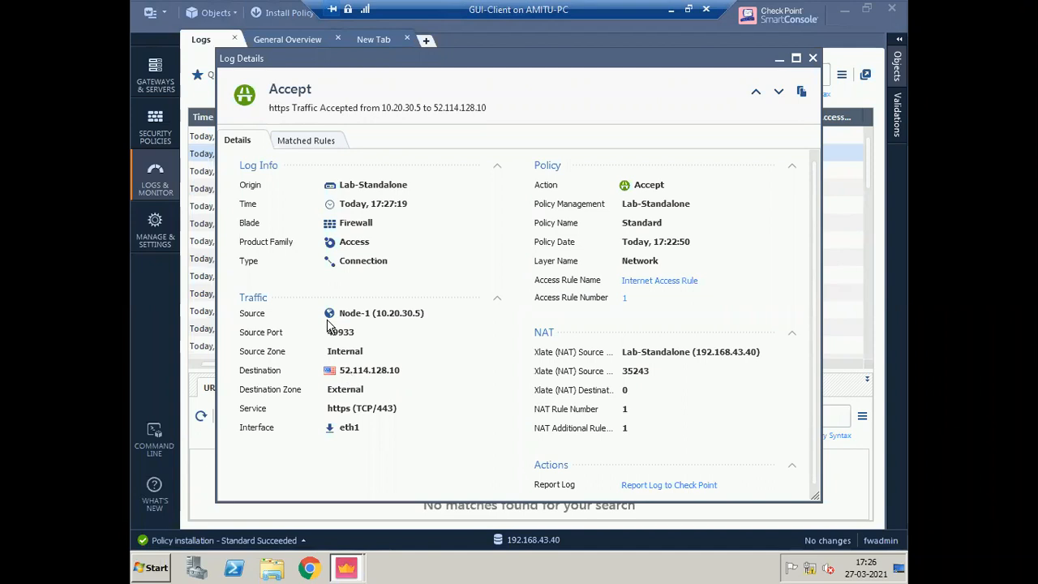
- Highlight the Firewall blade, connection type, eth1, source, destination 52.114.128.10 and TCP/443 values
{"action": "double_click", "coordinate": [385, 225]}
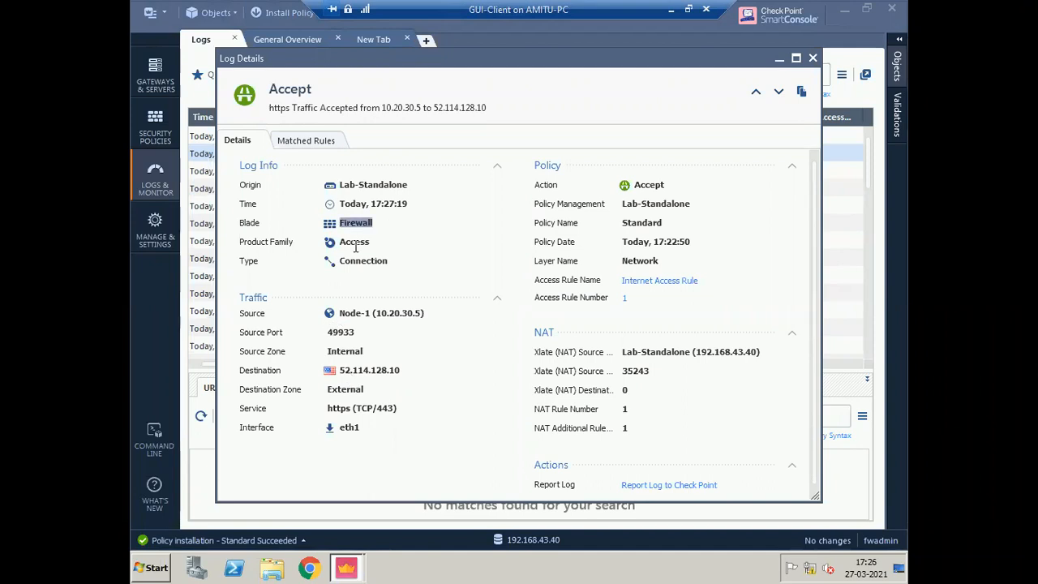
{"action": "left_click_drag", "start_coordinate": [339, 261], "coordinate": [407, 274]}
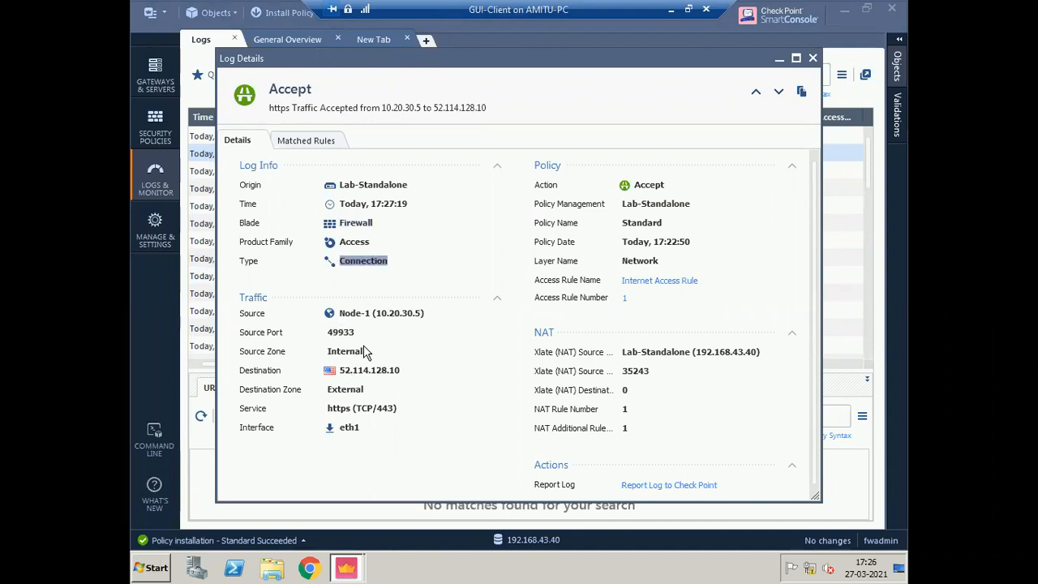
{"action": "left_click_drag", "start_coordinate": [340, 427], "coordinate": [369, 427]}
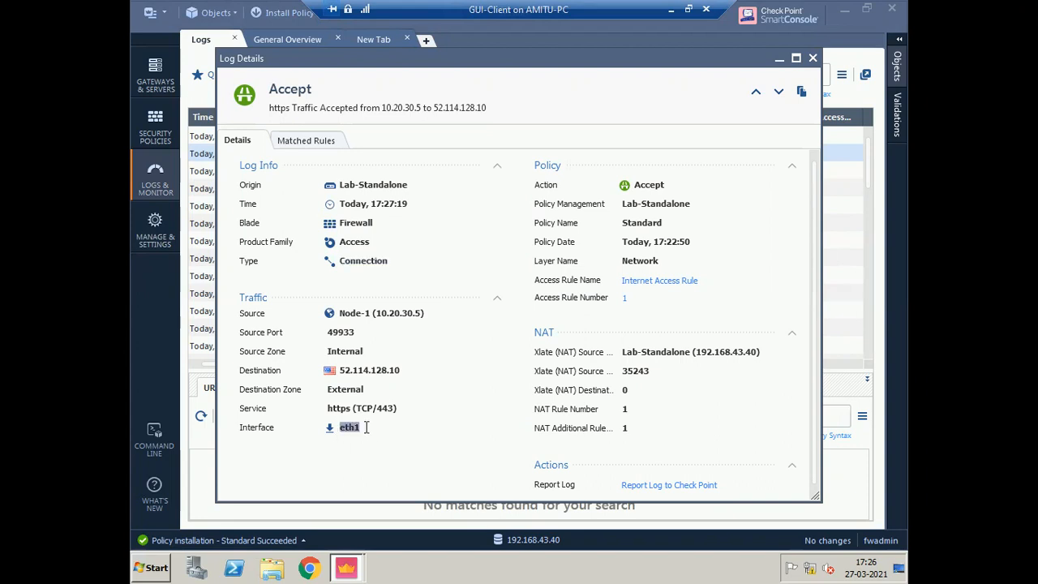
{"action": "left_click_drag", "start_coordinate": [360, 313], "coordinate": [421, 317]}
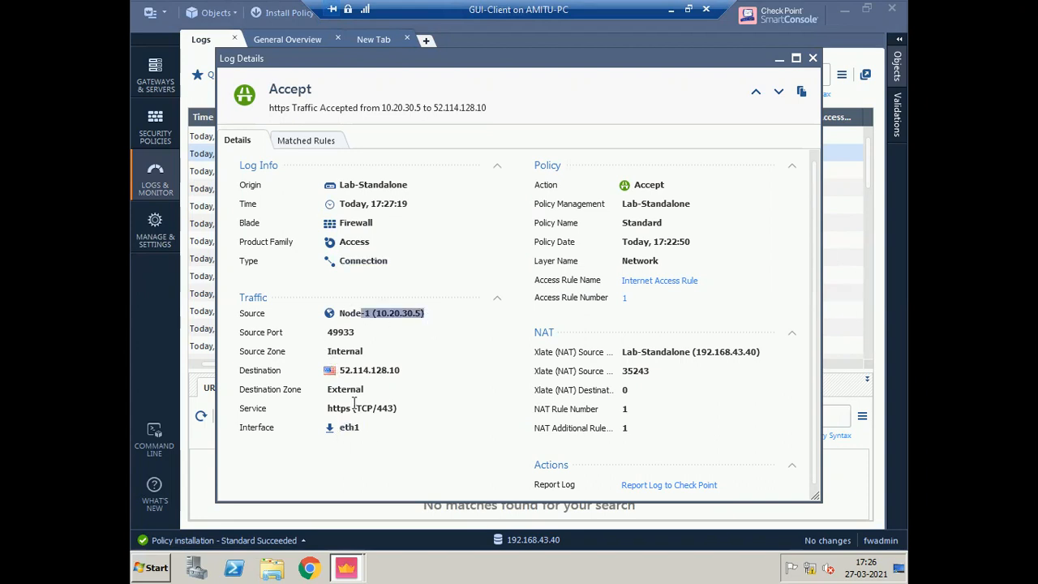
{"action": "left_click_drag", "start_coordinate": [339, 369], "coordinate": [400, 371]}
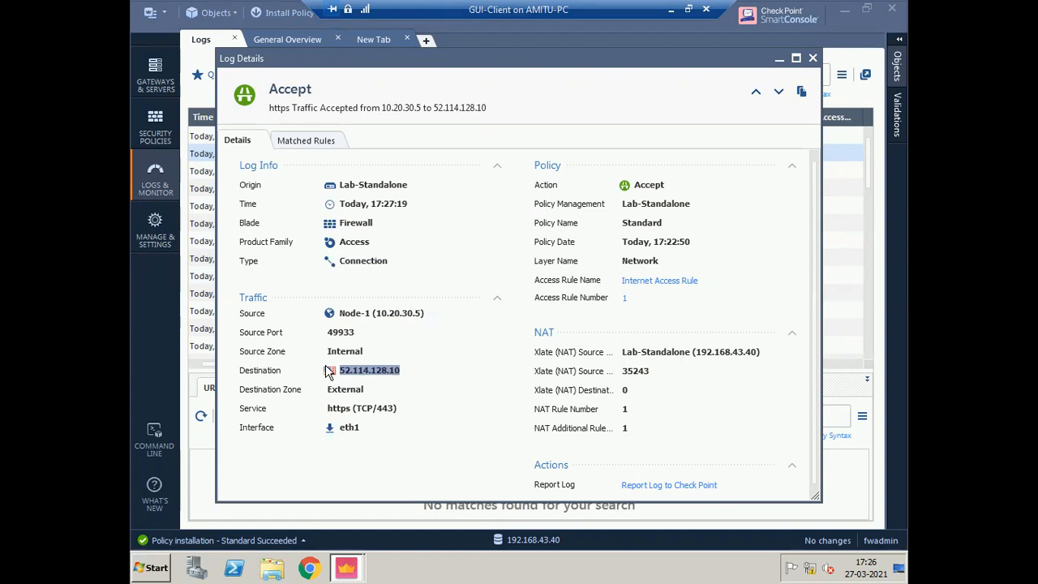
{"action": "left_click", "coordinate": [394, 408]}
{"action": "left_click_drag", "start_coordinate": [395, 408], "coordinate": [345, 409]}
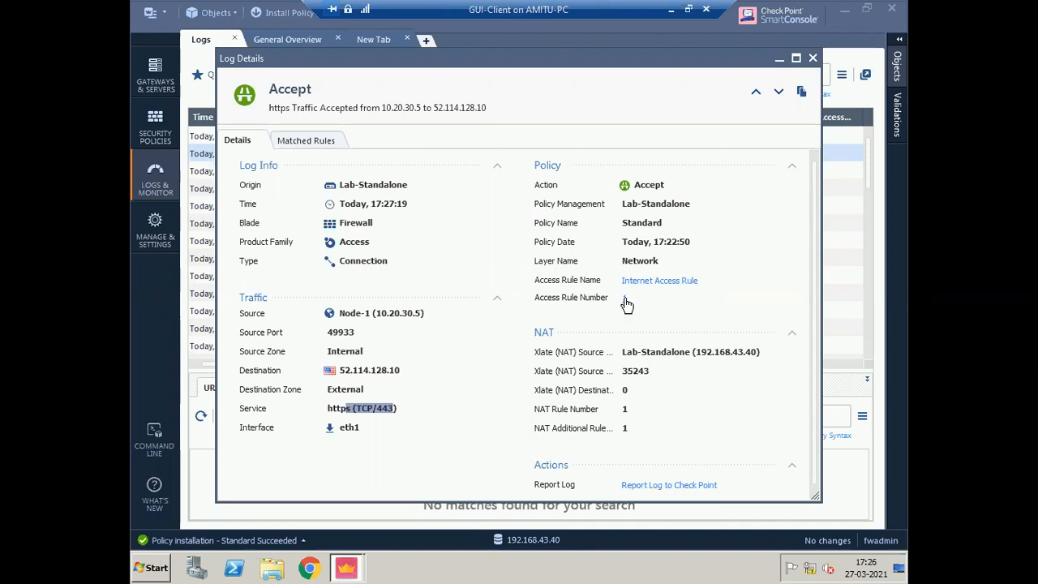
{"action": "left_click", "coordinate": [725, 292]}
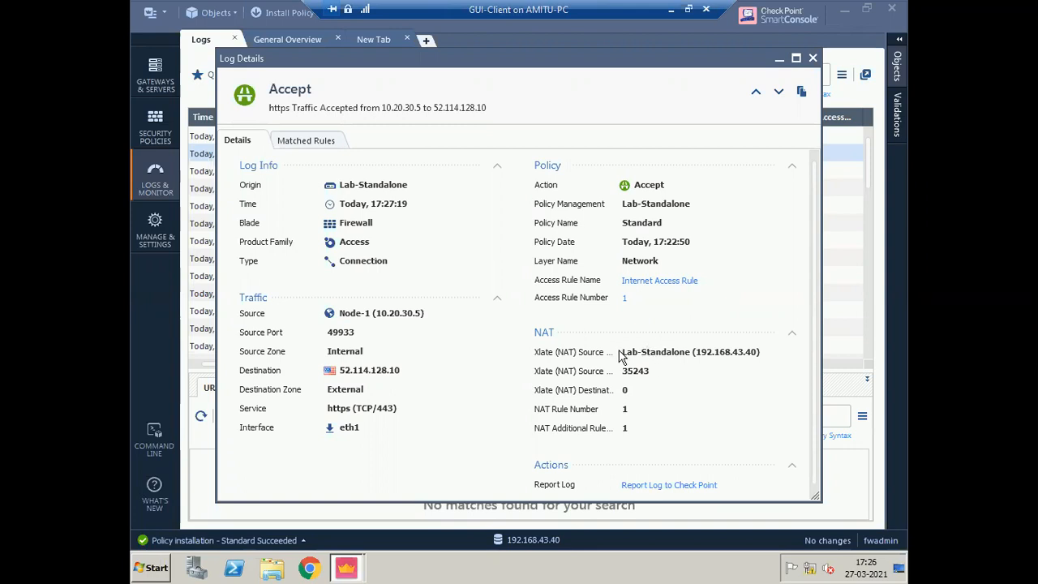
- Highlight NAT of 10.20.30.5 to 192.168.43.40 port 35243, then check Matched Rules
{"action": "left_click_drag", "start_coordinate": [377, 312], "coordinate": [432, 314]}
{"action": "left_click_drag", "start_coordinate": [697, 351], "coordinate": [756, 353]}
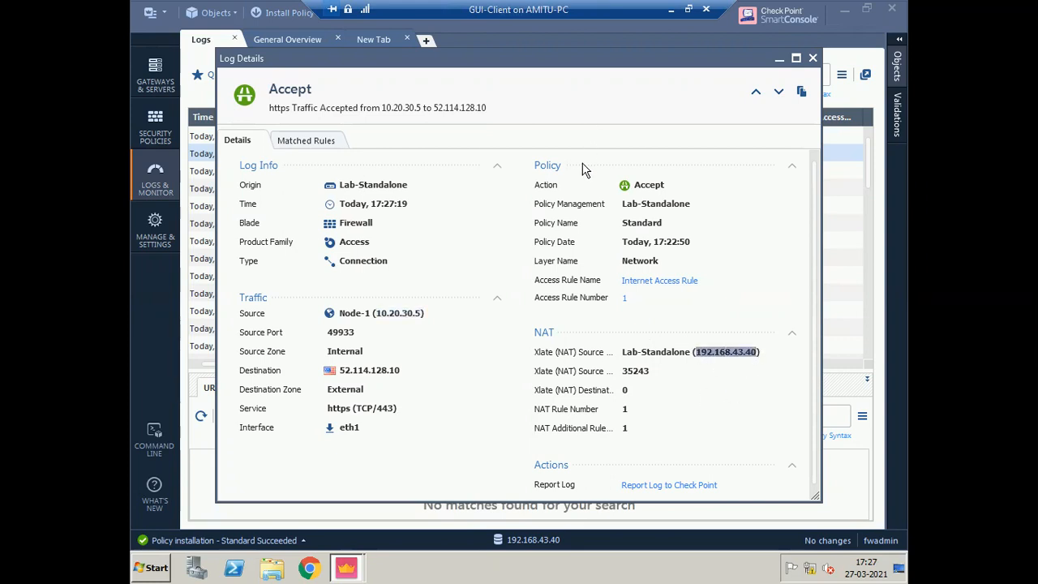
{"action": "double_click", "coordinate": [651, 372]}
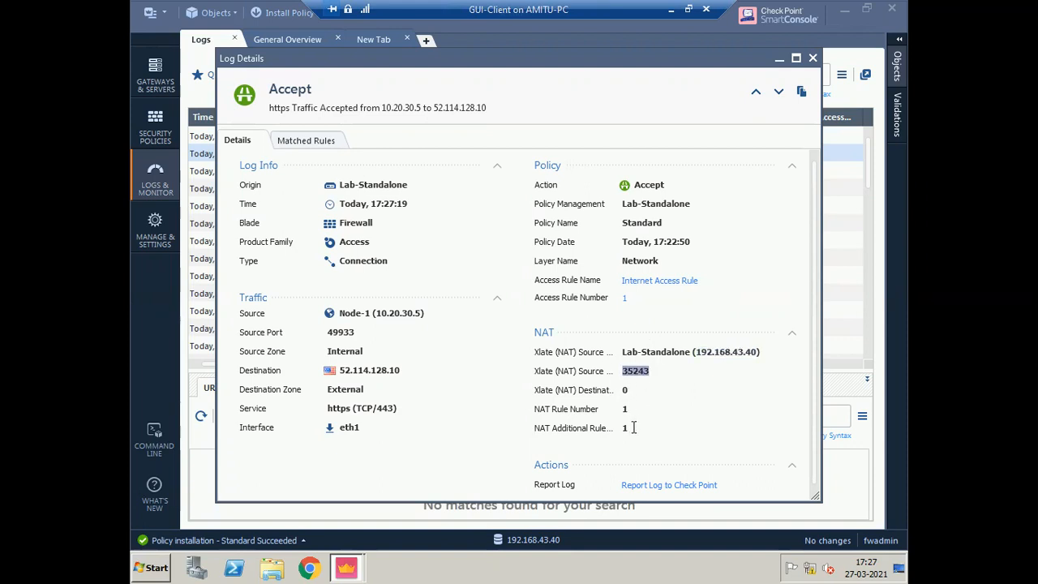
{"action": "left_click", "coordinate": [328, 142]}
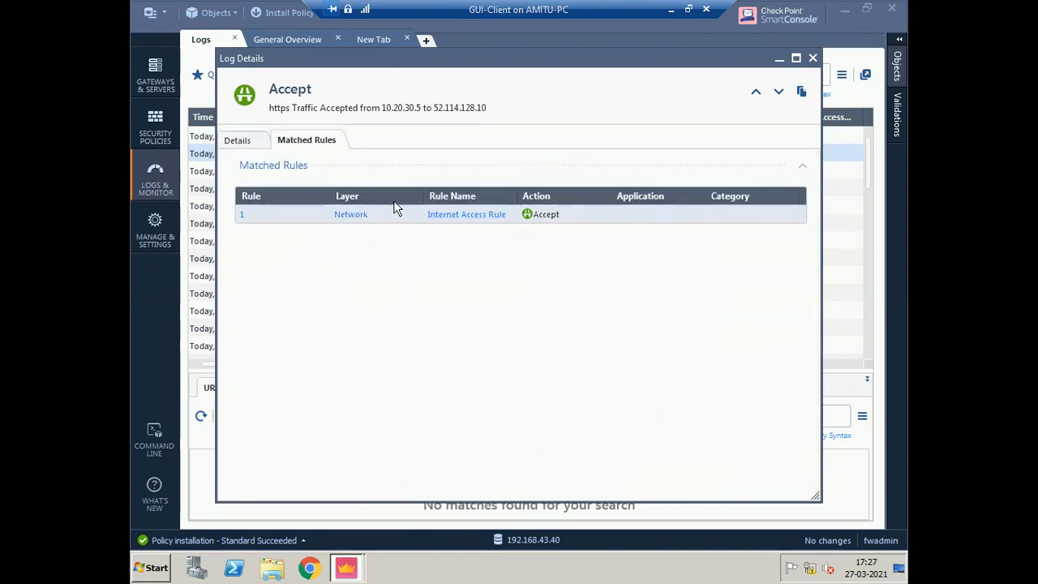
{"action": "left_click", "coordinate": [241, 140]}
- Close Log Details, return to the Standard policy, and inspect the 17:28:40 rule log entry
{"action": "key", "text": "Escape"}
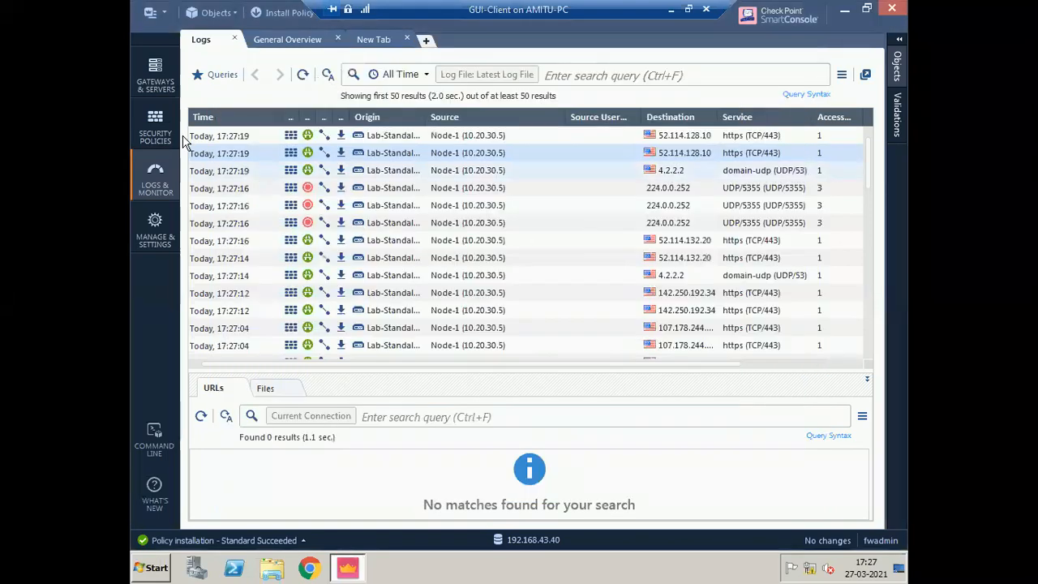
{"action": "left_click", "coordinate": [152, 126]}
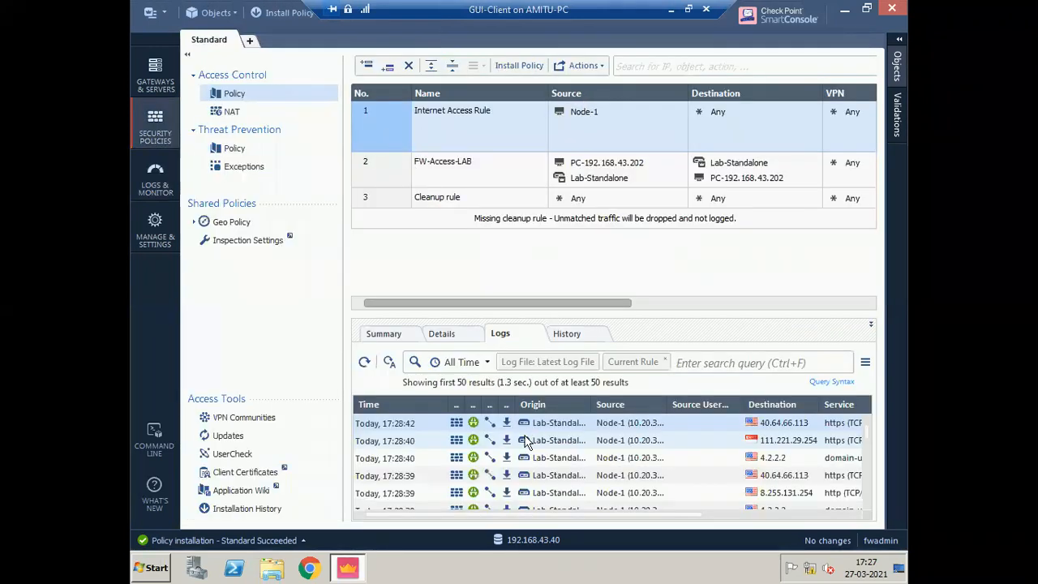
{"action": "left_click", "coordinate": [774, 443]}
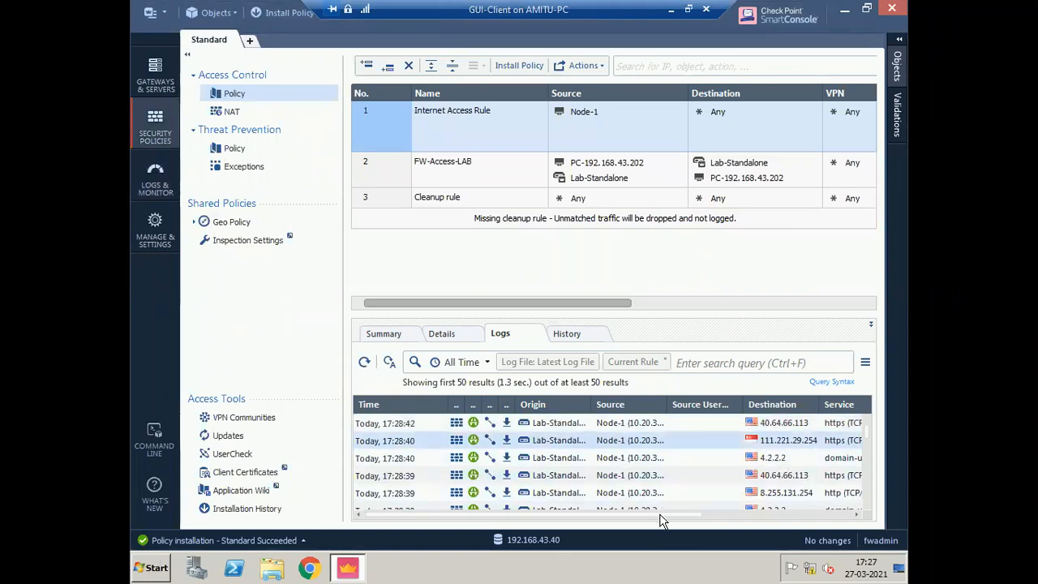
{"action": "scroll", "coordinate": [756, 458], "scroll_direction": "right", "scroll_amount": 1}
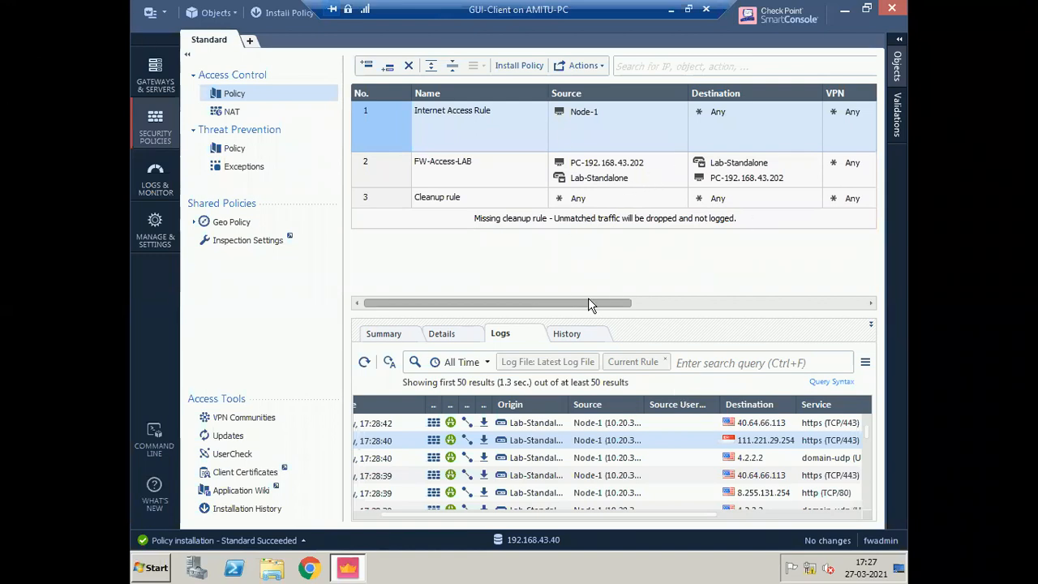
{"action": "left_click_drag", "start_coordinate": [590, 301], "coordinate": [614, 315]}
{"action": "left_click", "coordinate": [866, 301]}
{"action": "left_click_drag", "start_coordinate": [685, 302], "coordinate": [382, 317]}
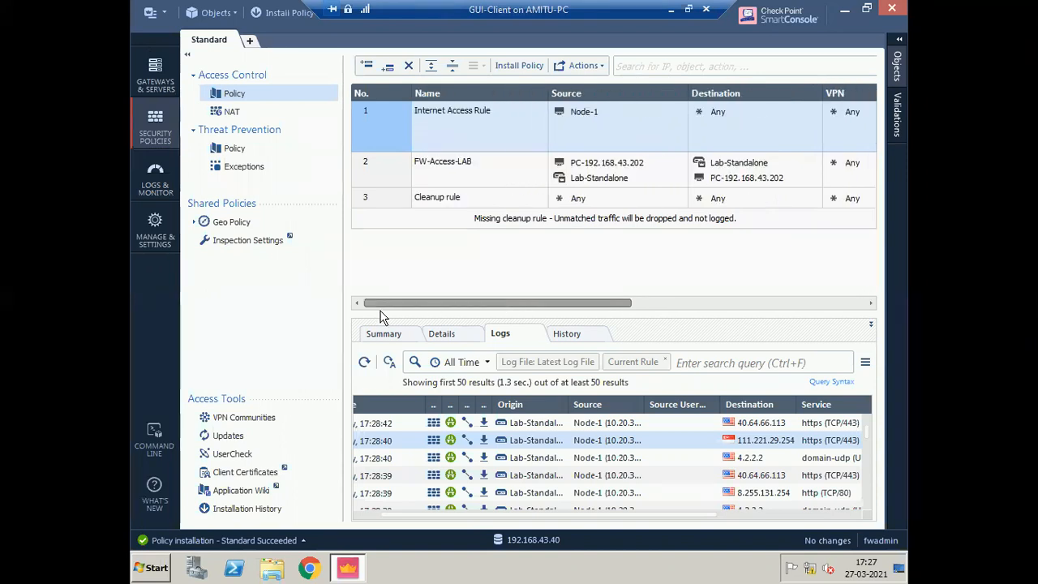